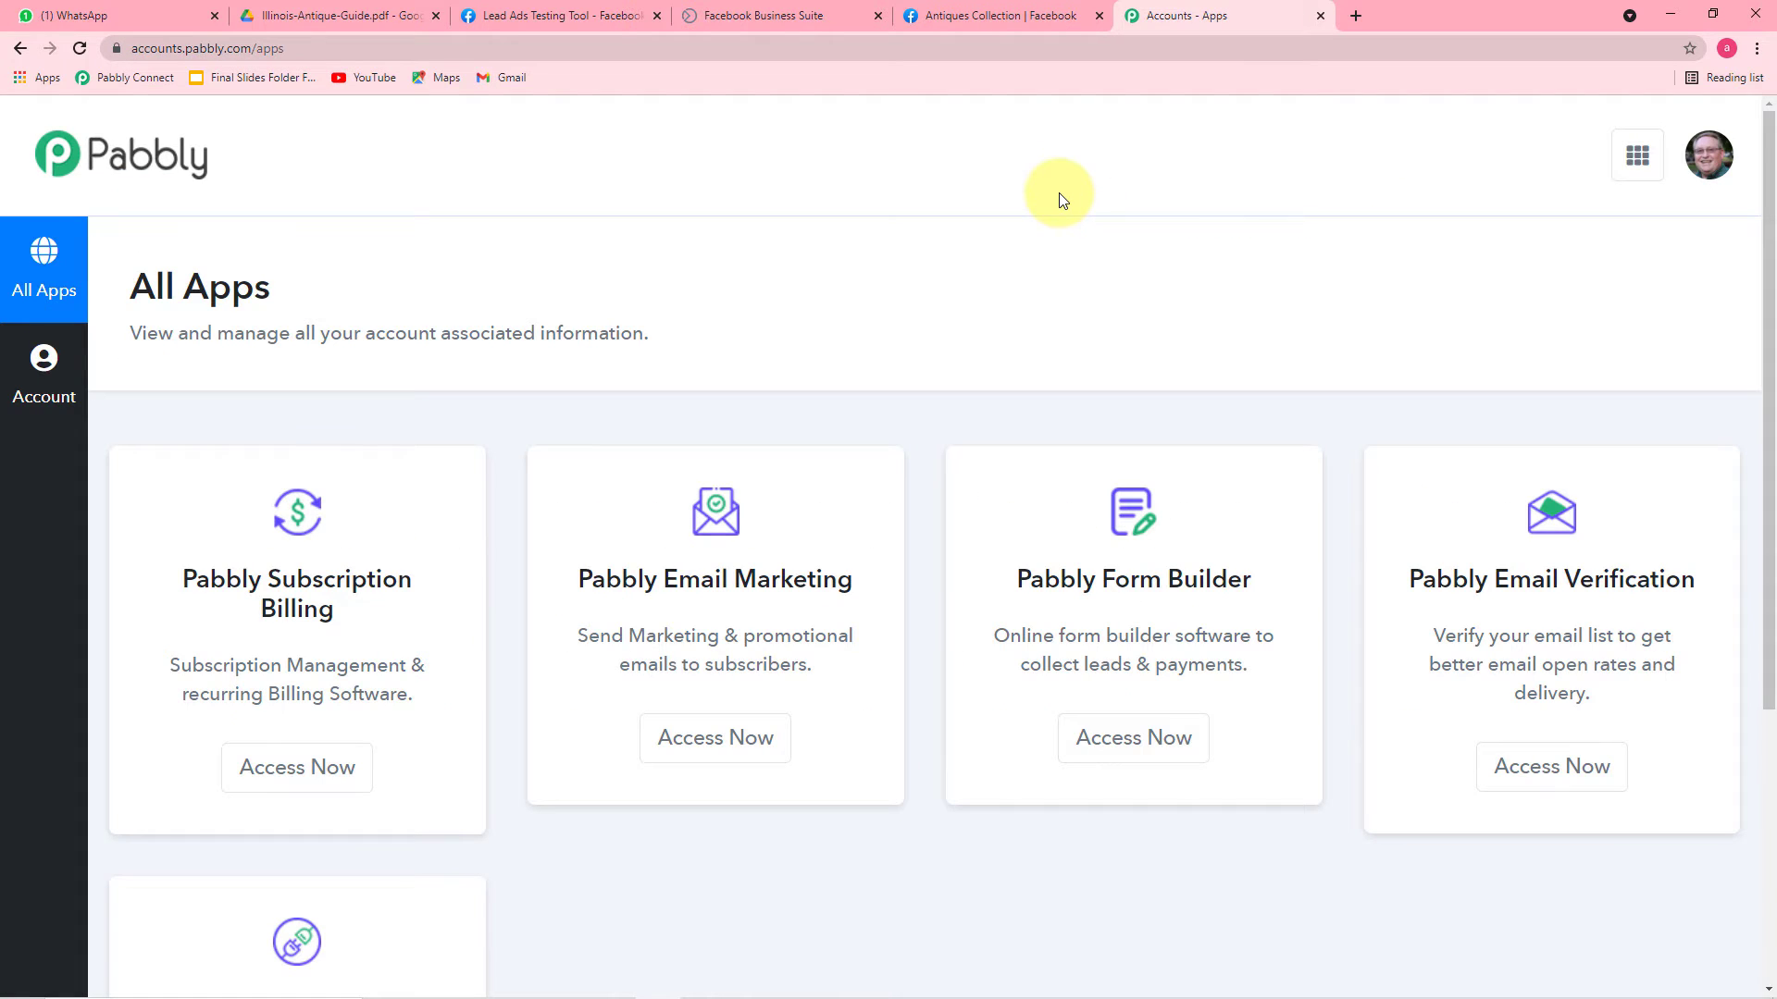
Open Pabbly Connect from the list of all Pabbly apps
scroll(597, 228, down, 2)
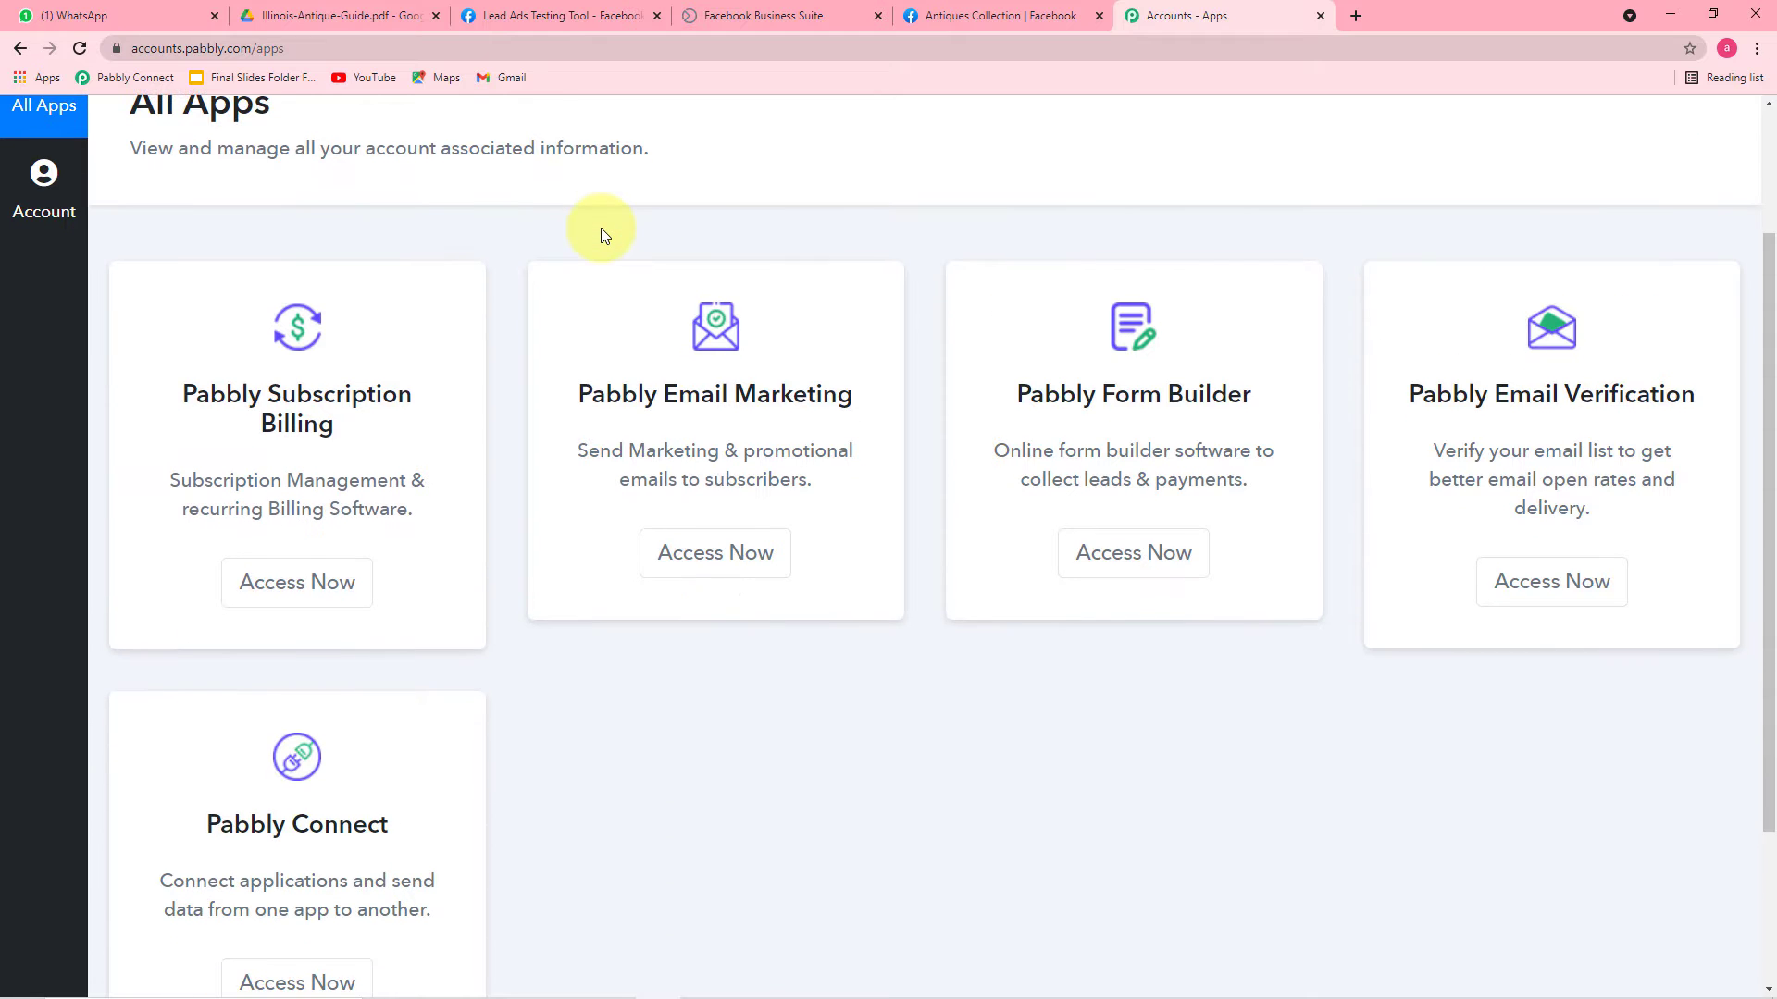
scroll(601, 231, down, 3)
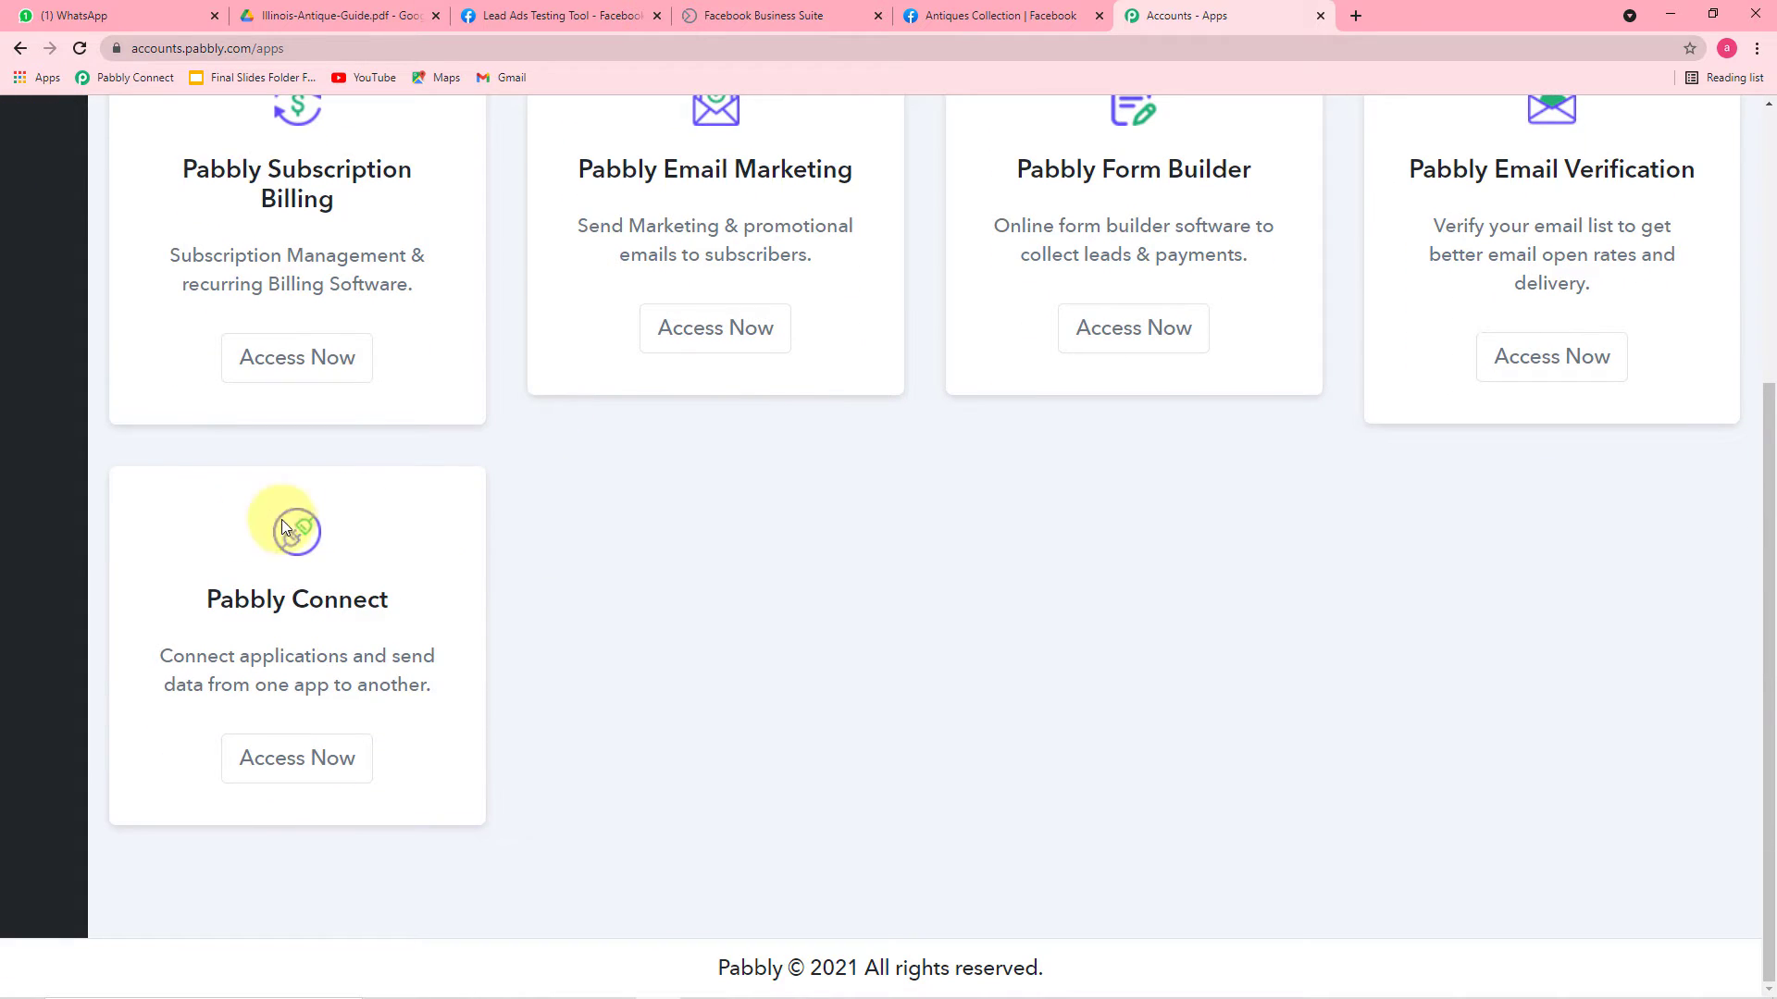
click(351, 757)
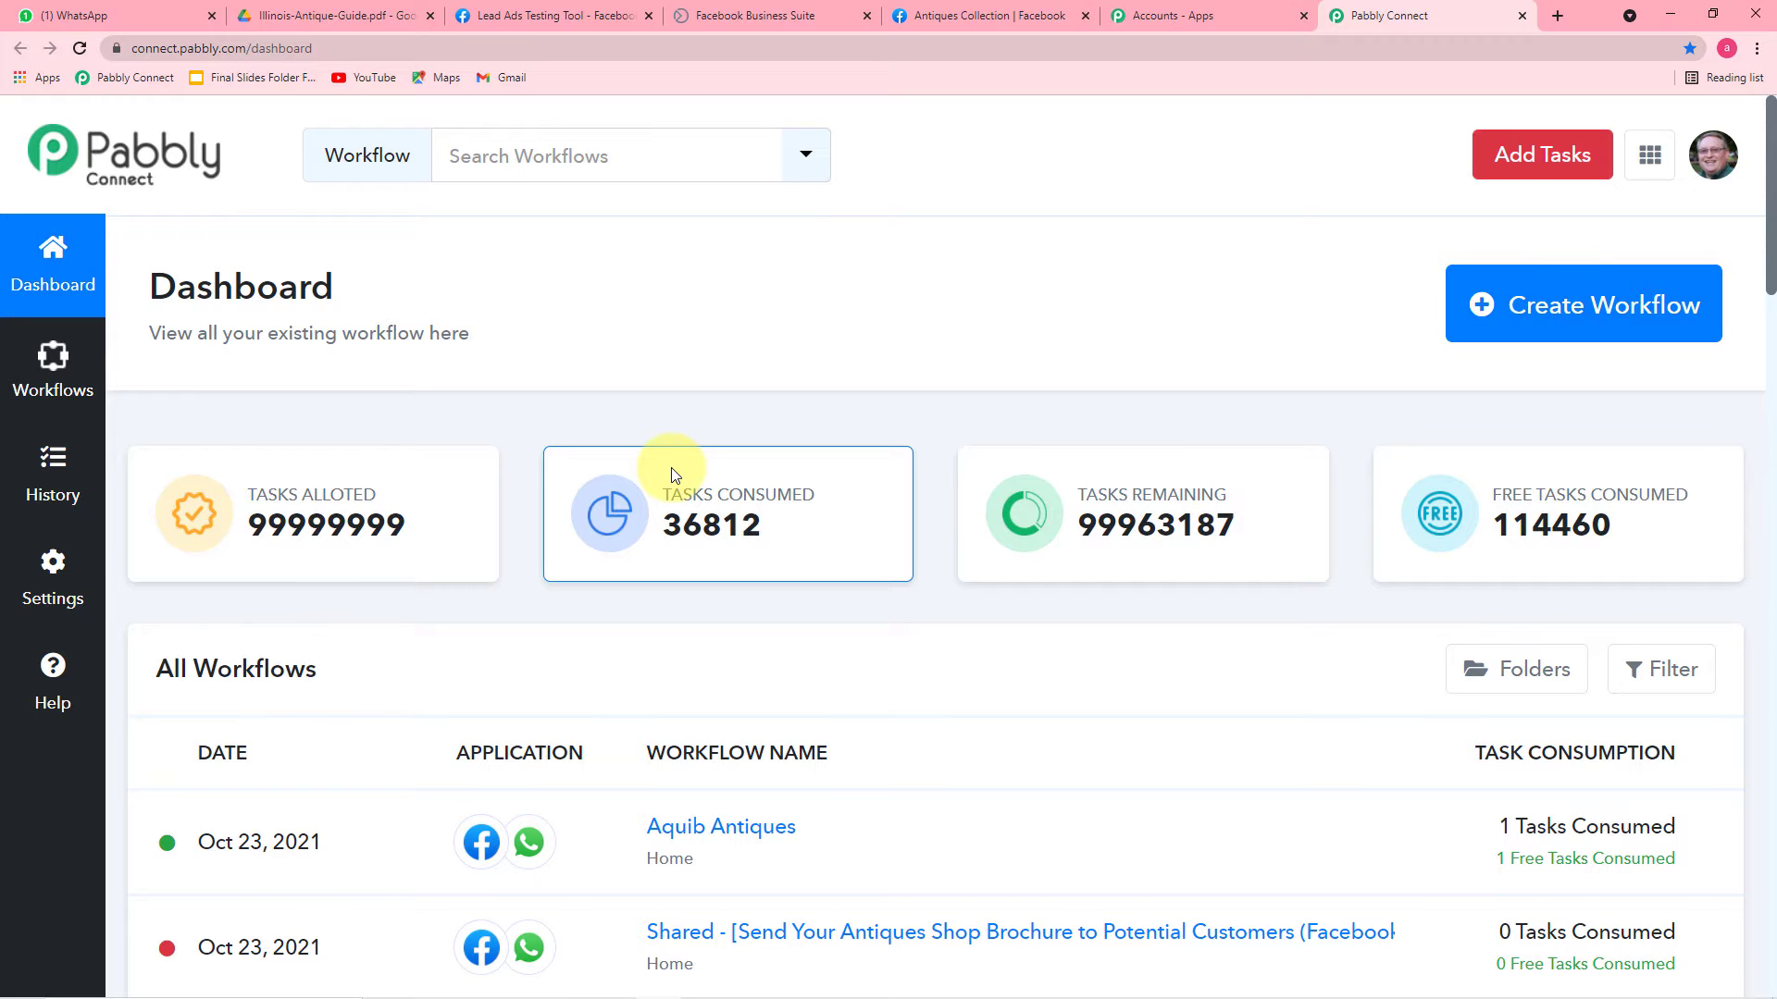
Create a workflow named "Antiques Shop Brochure to Facebook leads on WhatsApp"
scroll(673, 475, down, 5)
scroll(657, 461, up, 4)
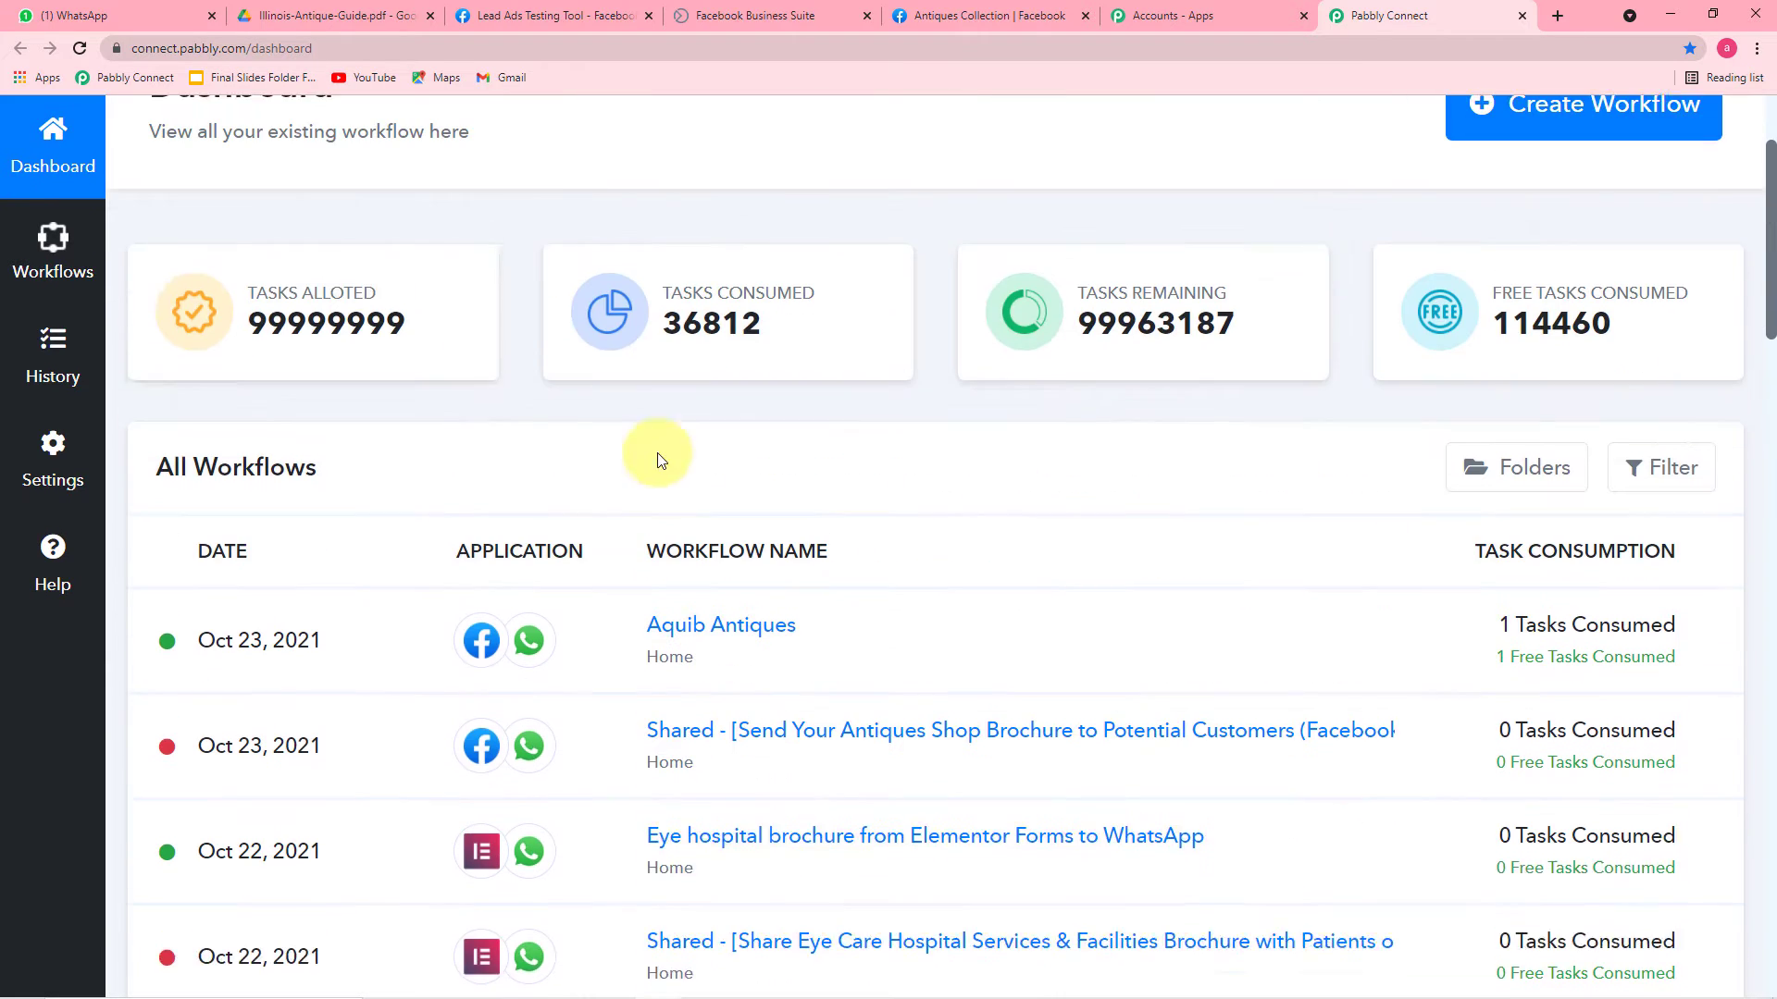
scroll(458, 428, down, 6)
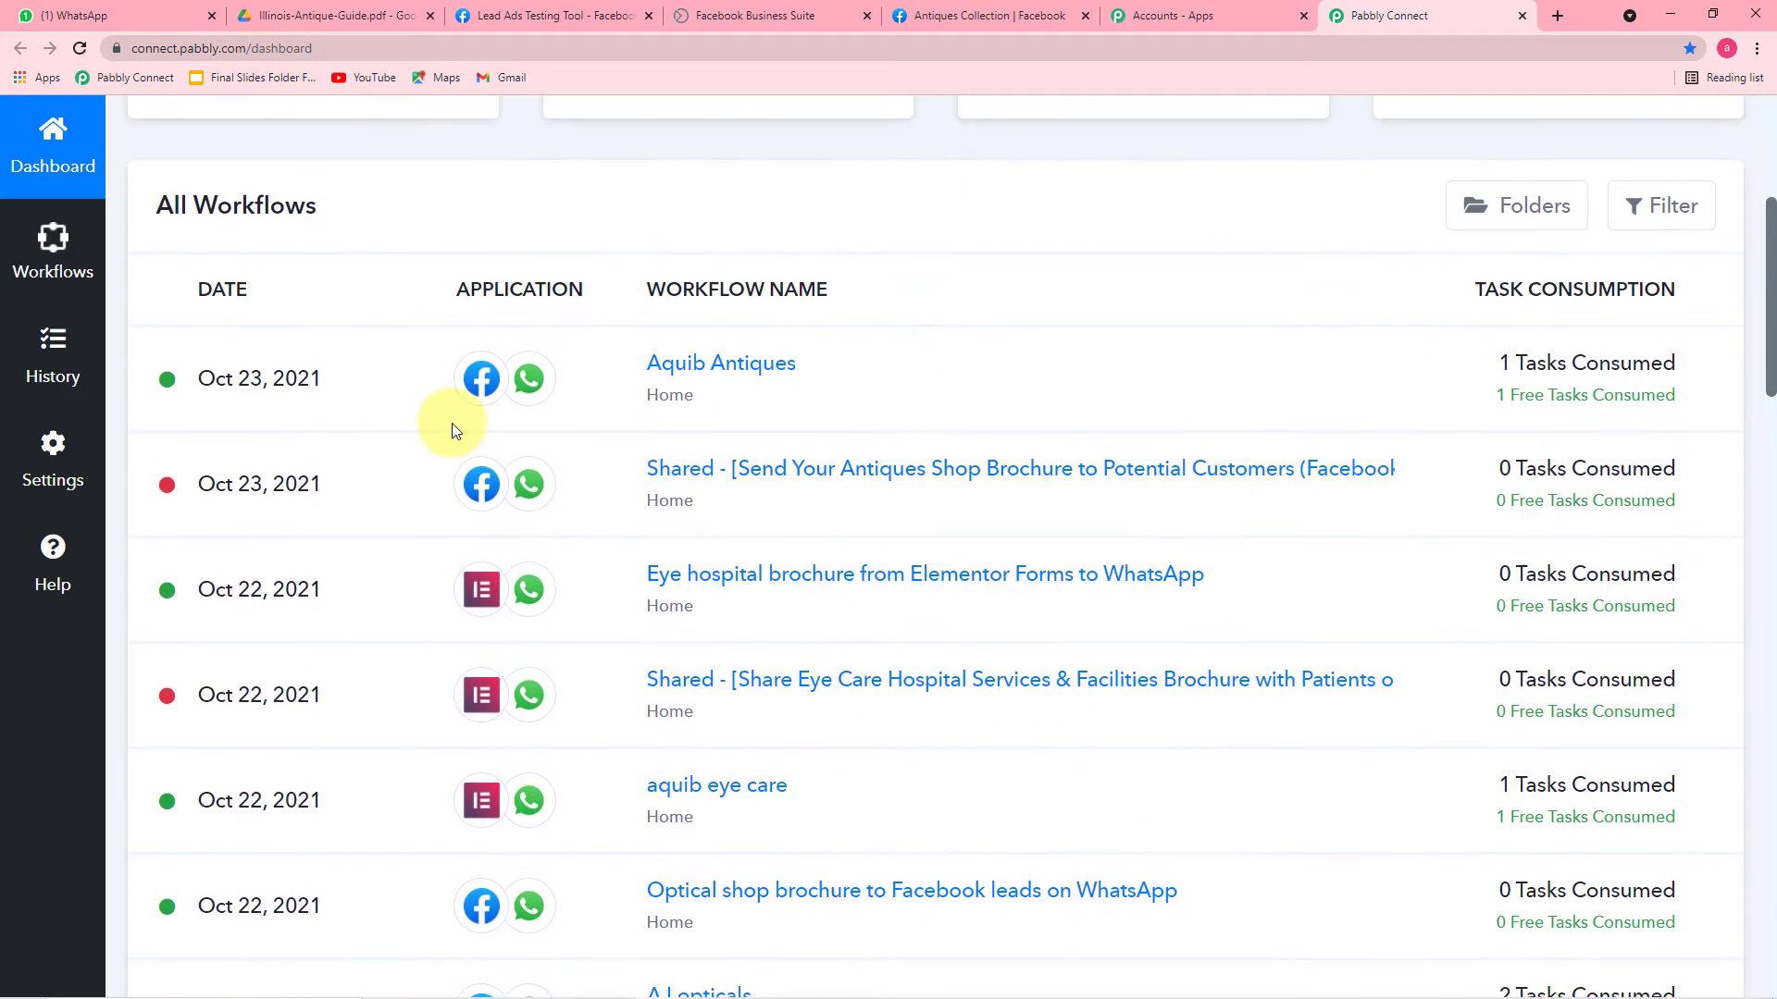
scroll(592, 666, up, 8)
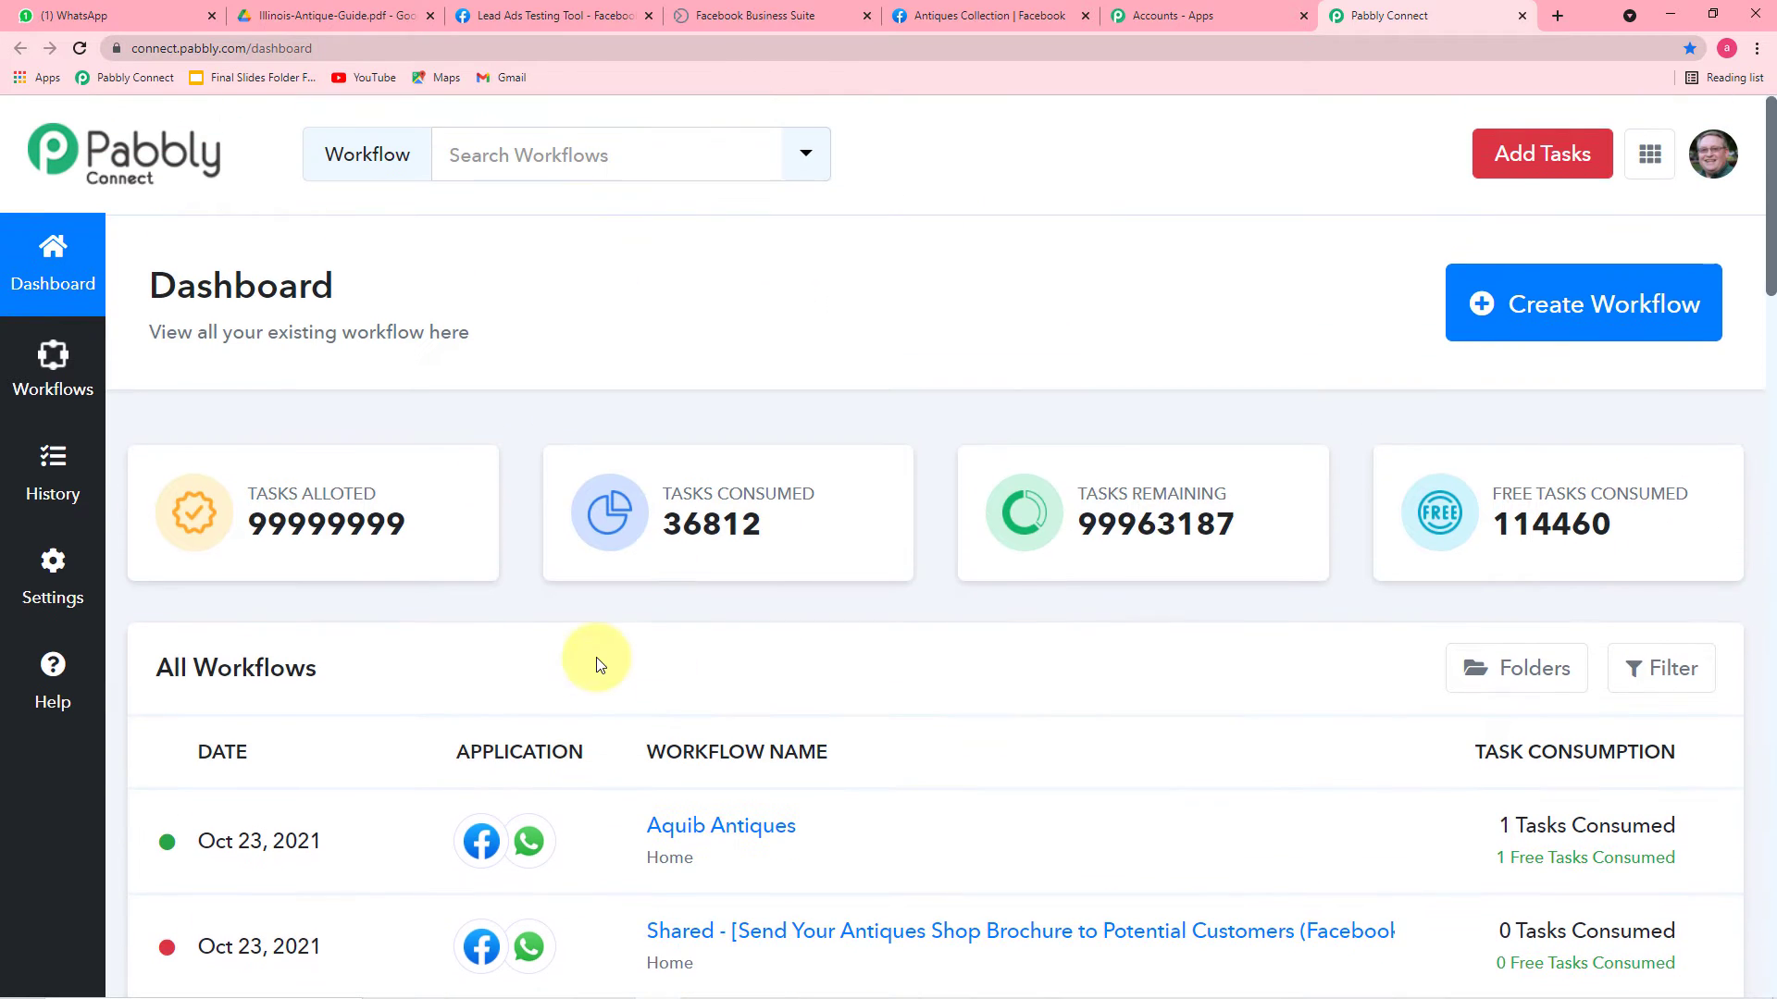
click(1592, 333)
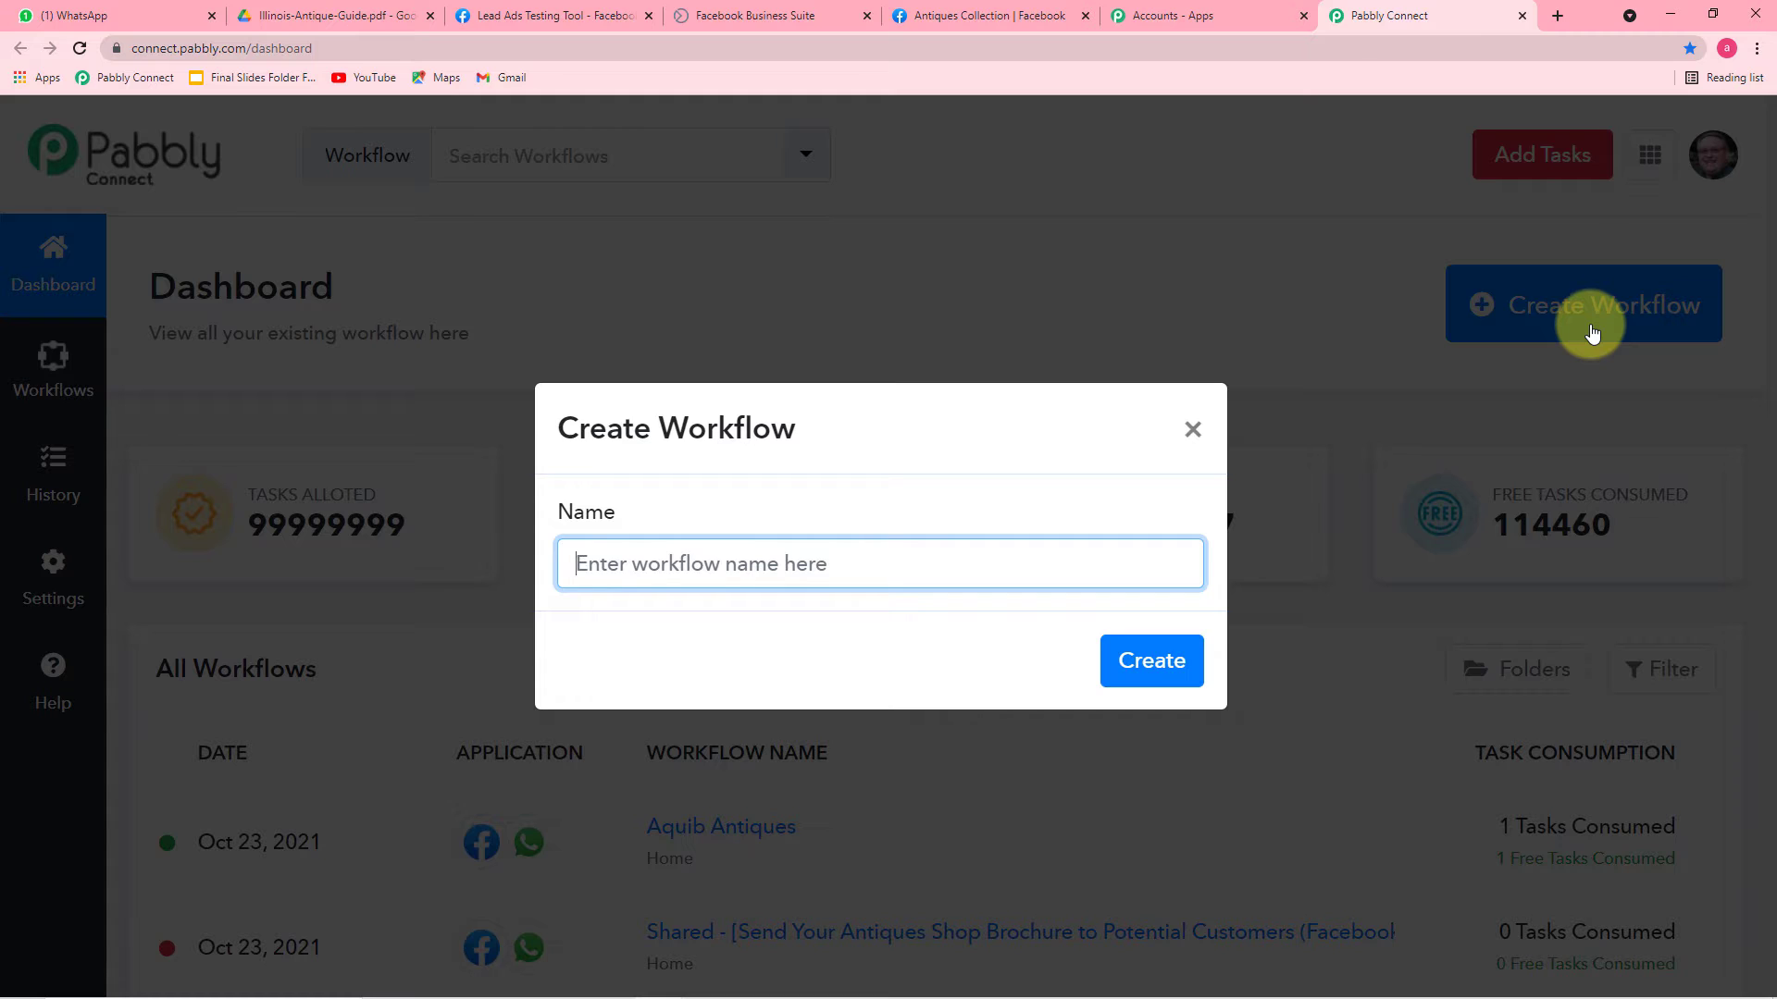
text(Antiques Shop Brochure to Facebook leads on WhatsApp)
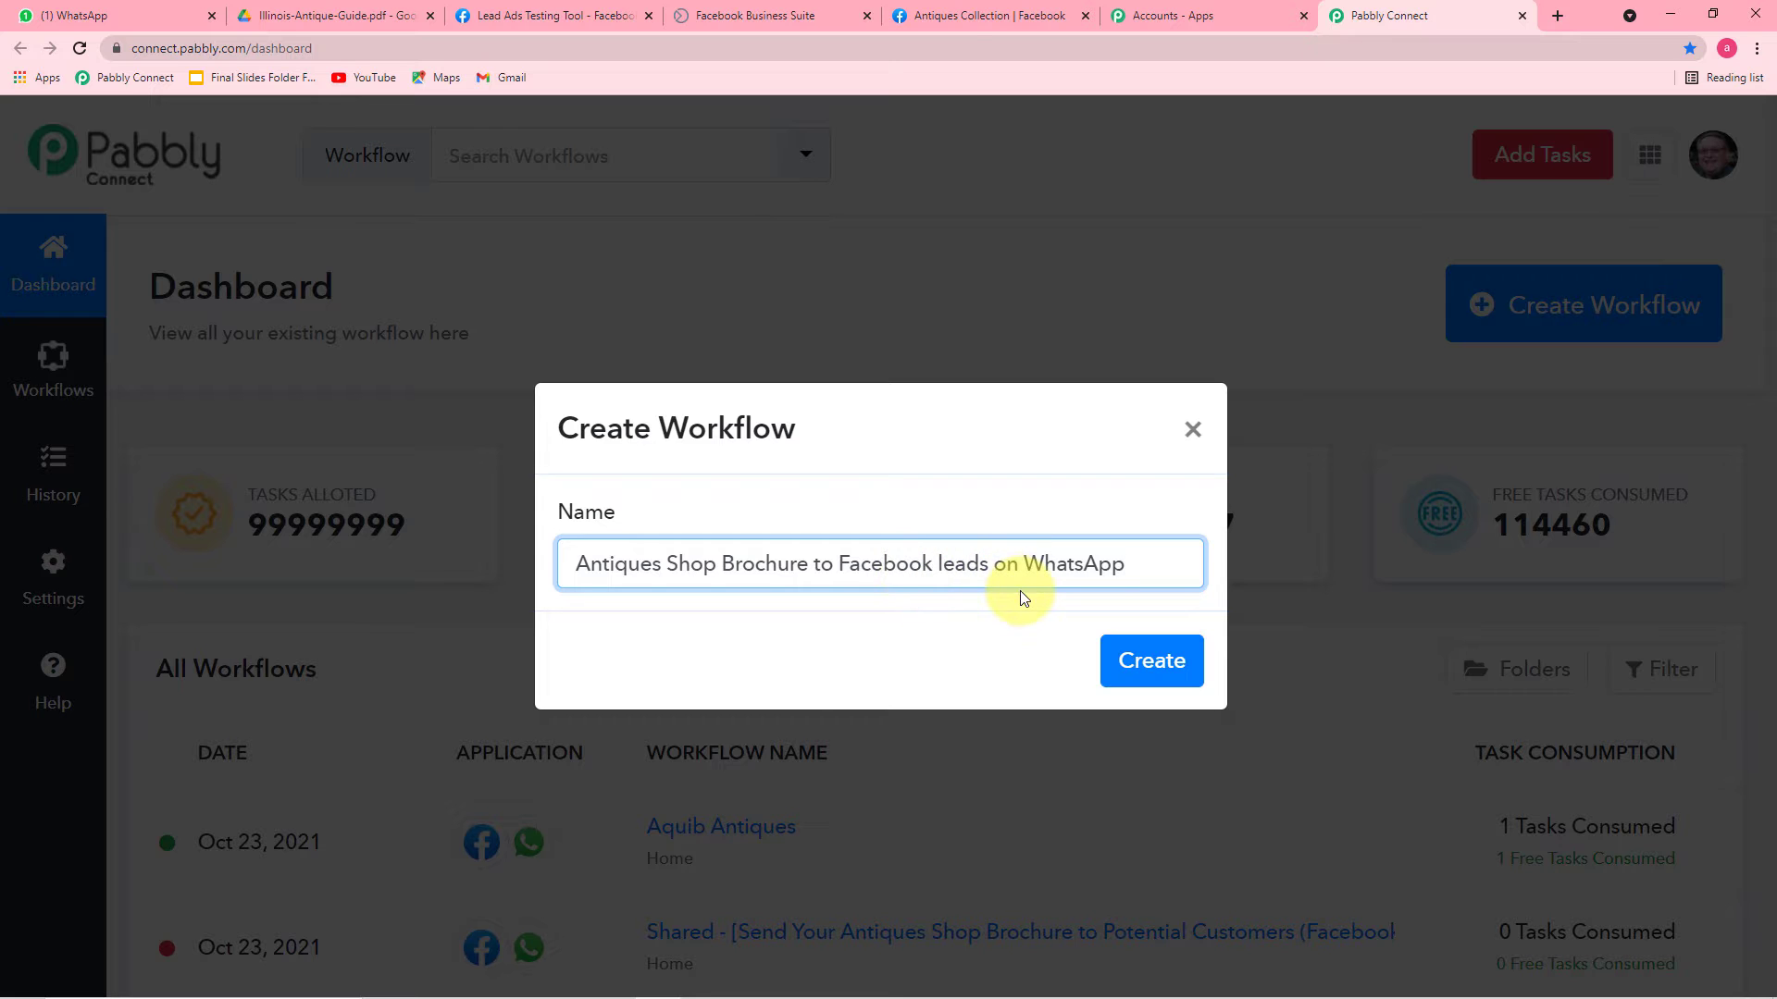
click(1156, 666)
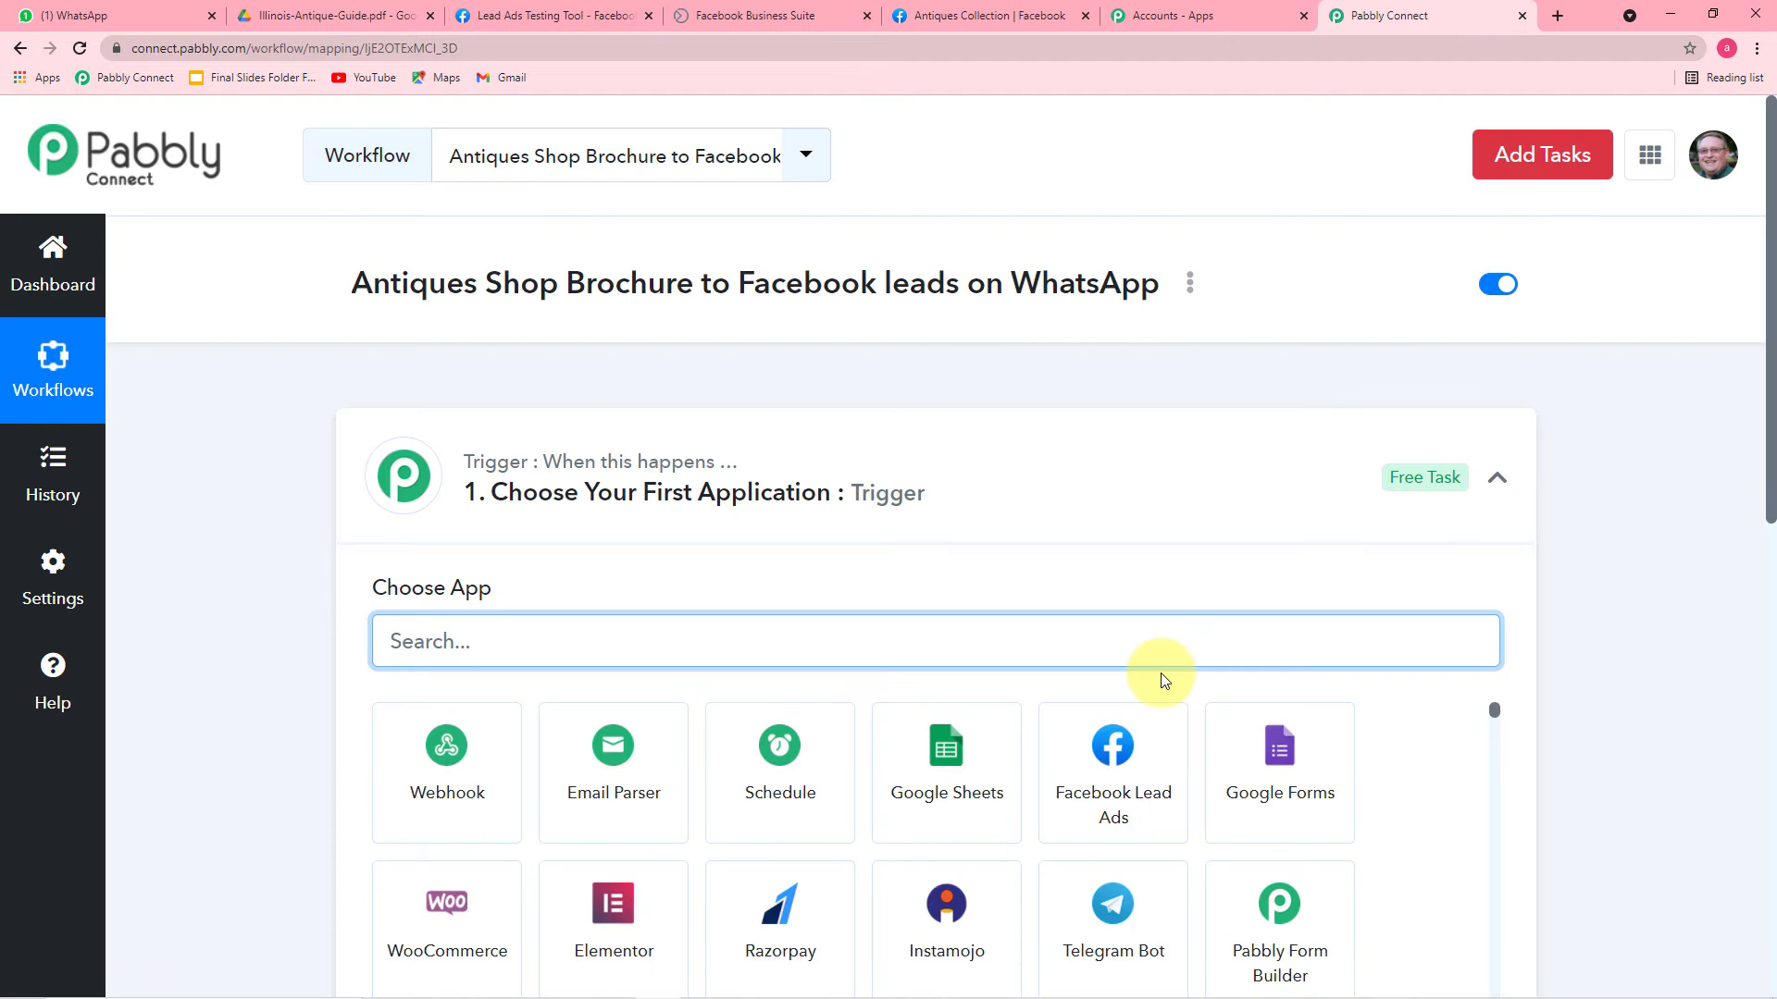
Set the workflow's trigger application to Facebook Lead Ads with the trigger event New Lead
click(1498, 477)
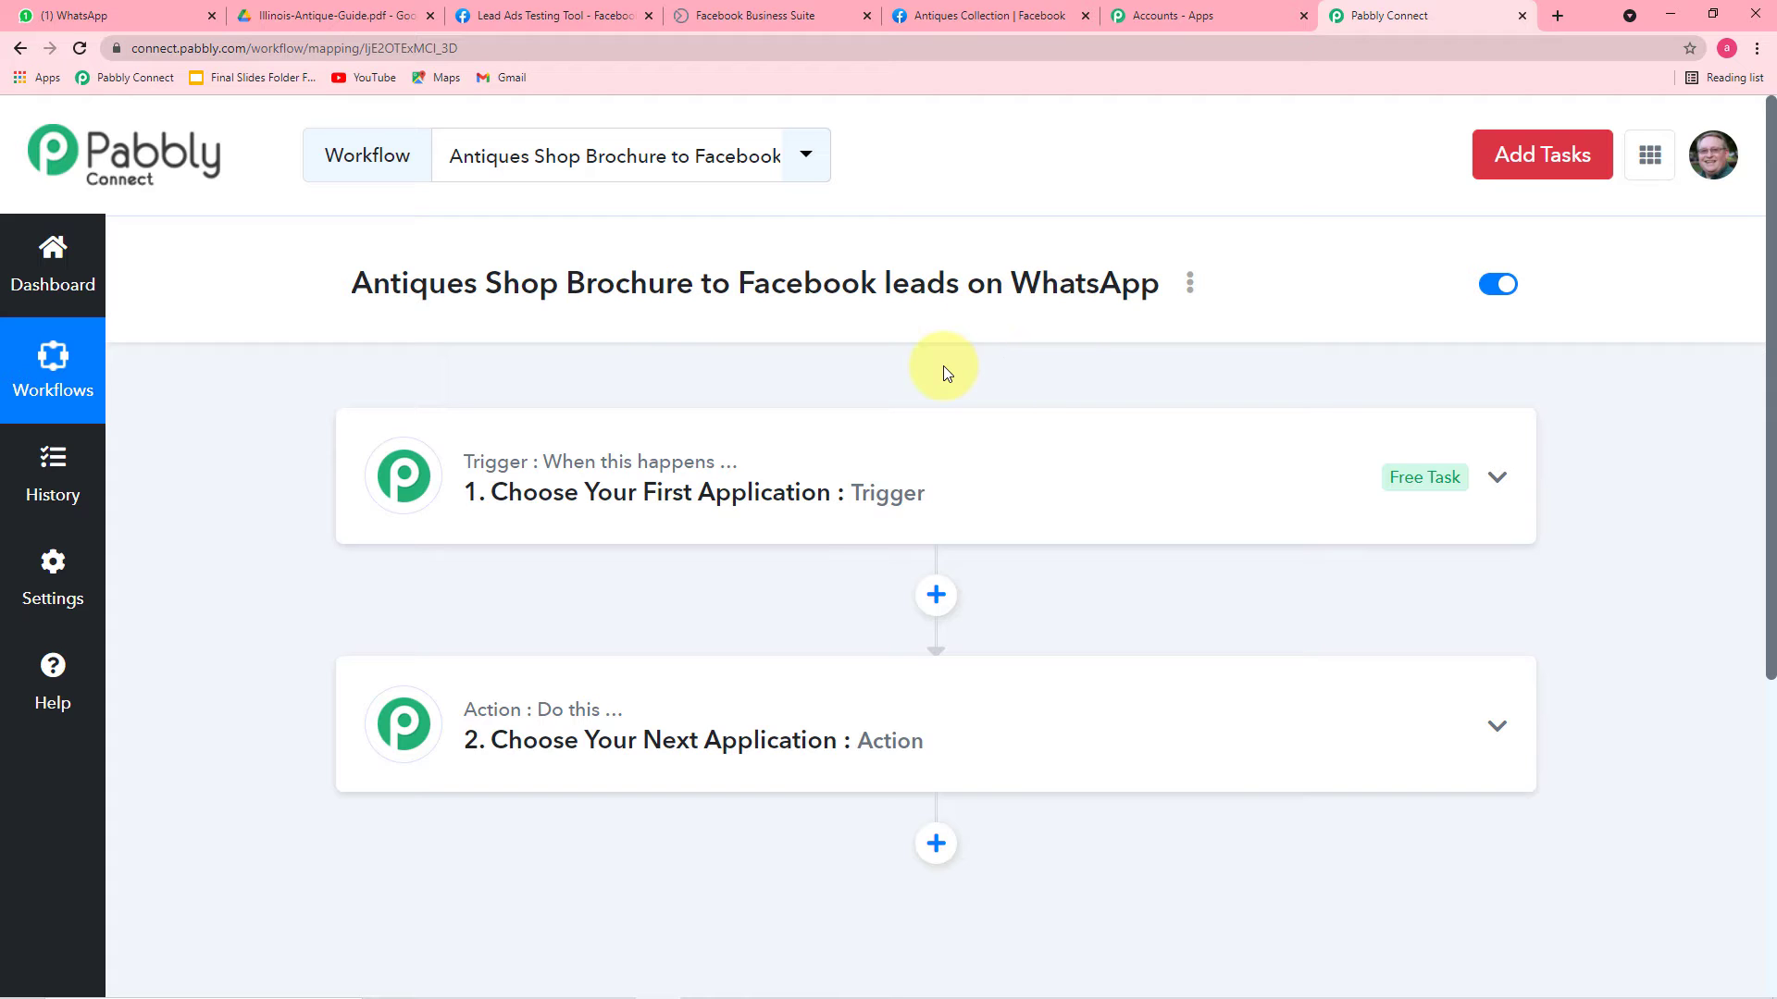
click(590, 501)
click(598, 441)
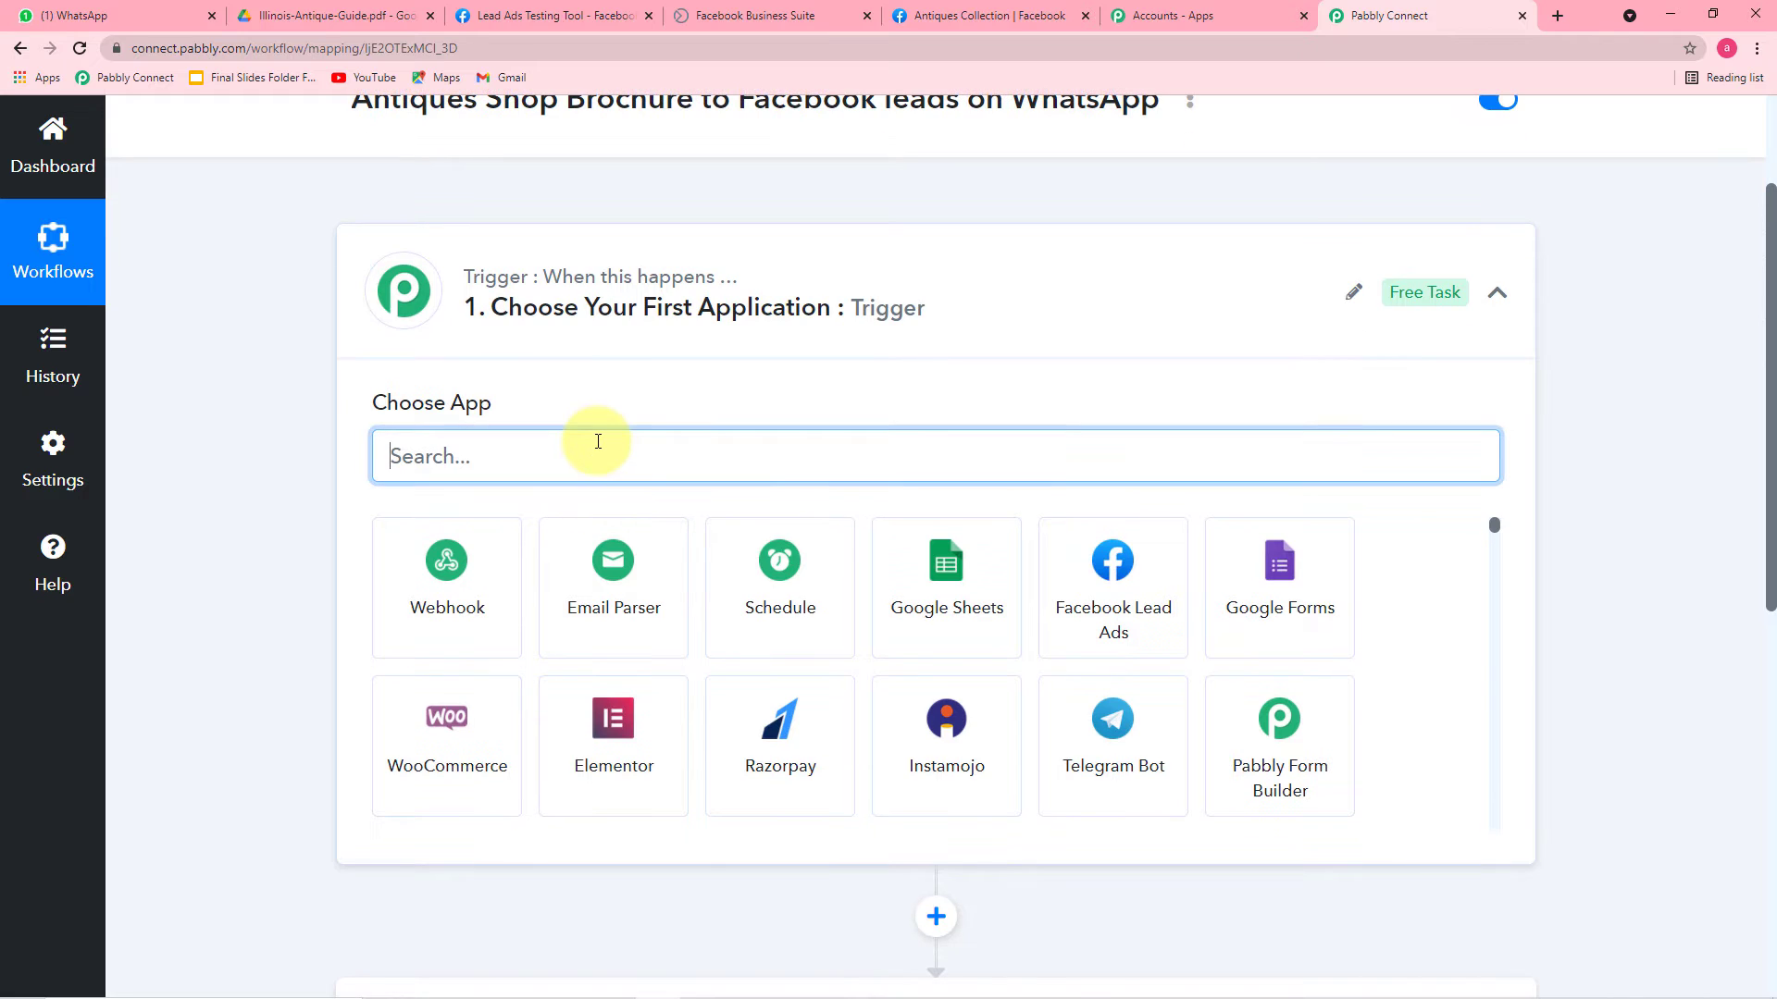
text(fa)
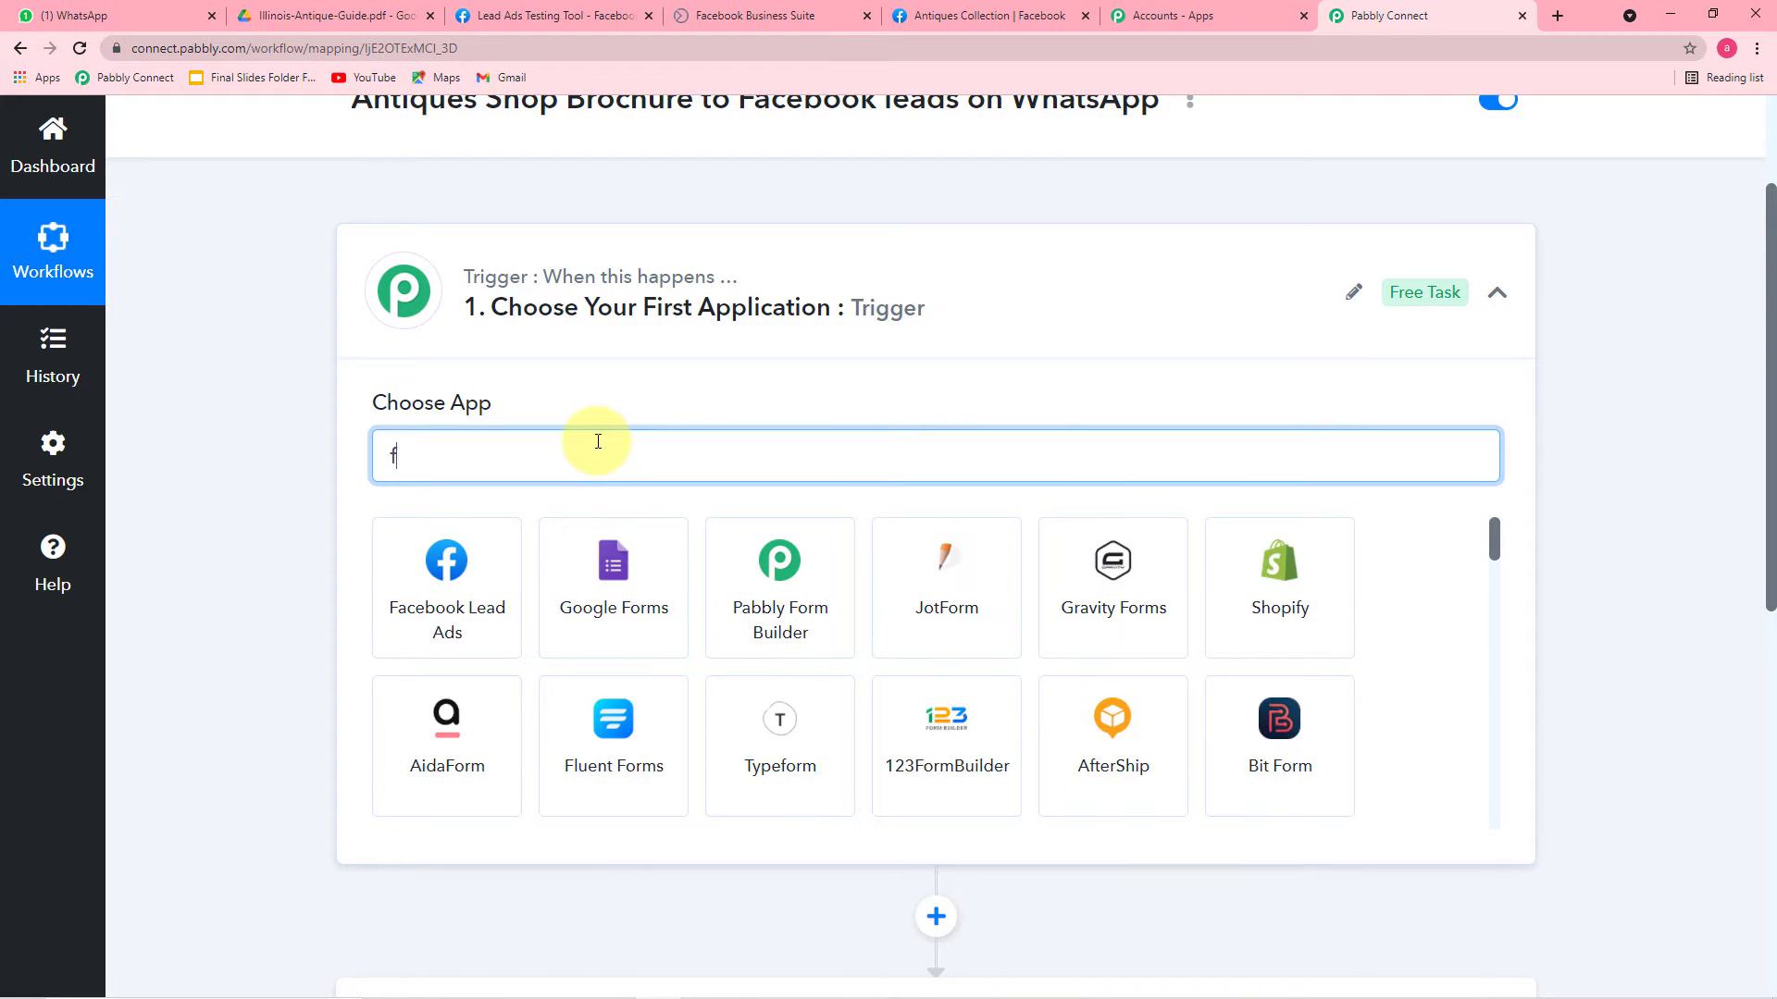
click(434, 624)
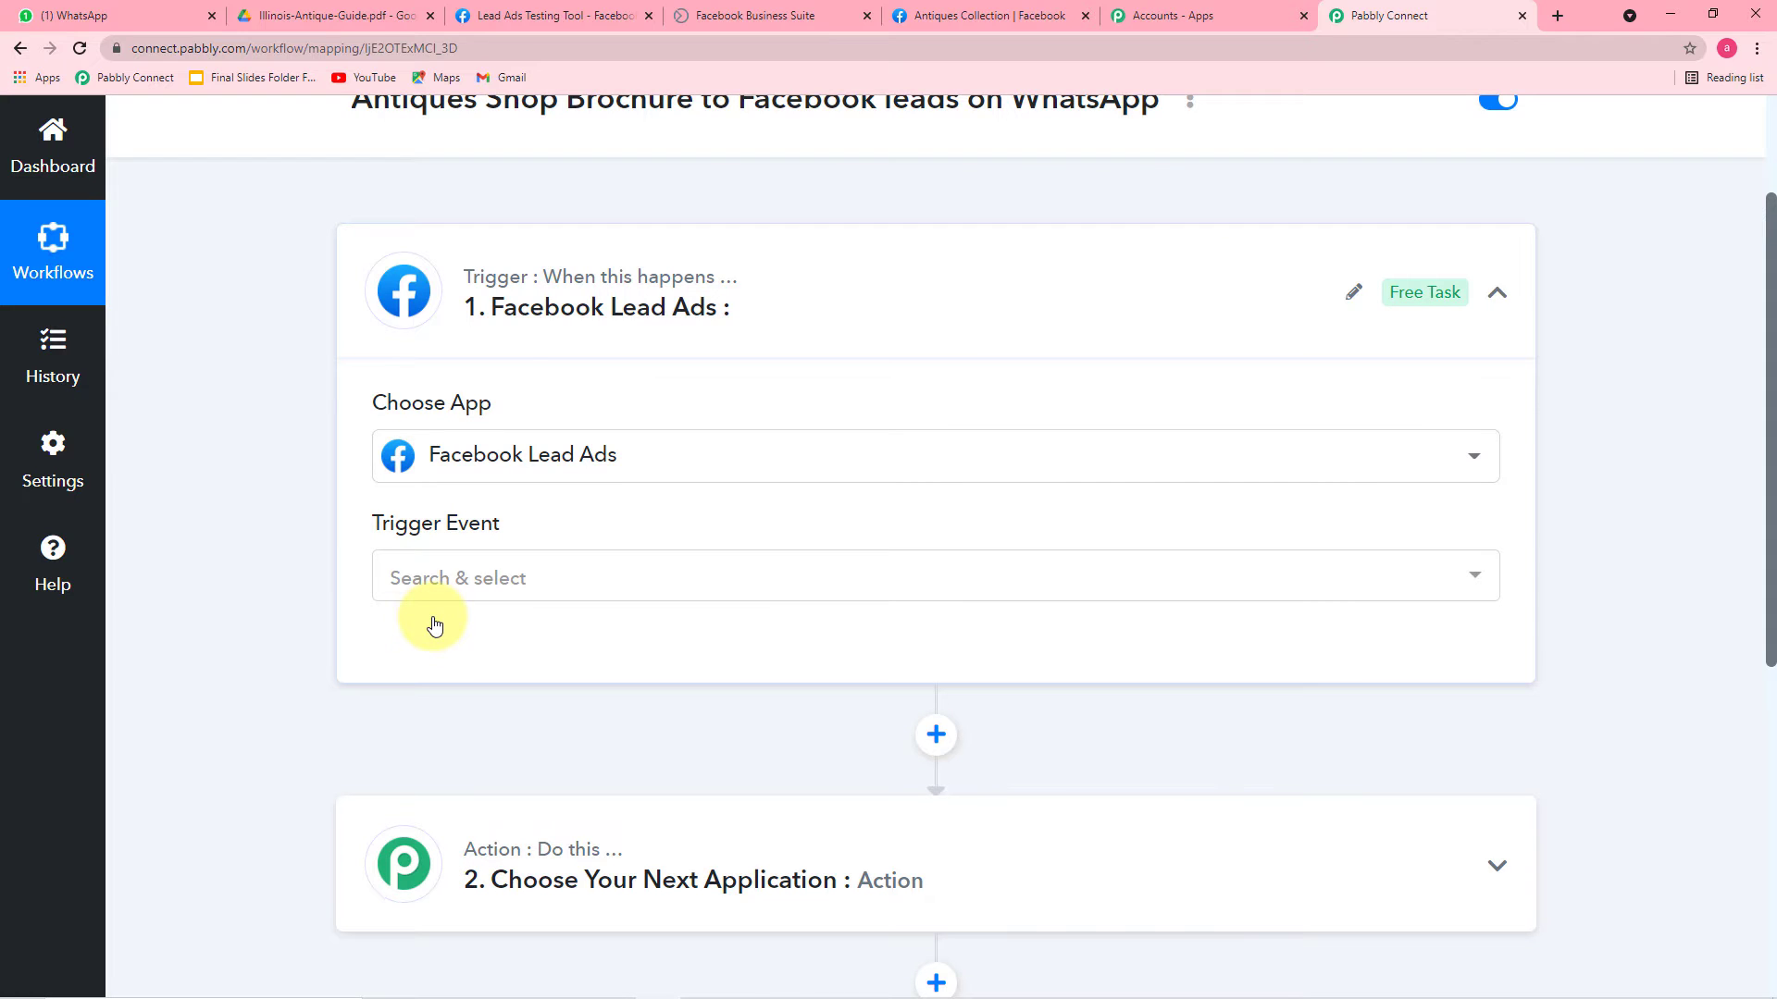
click(439, 583)
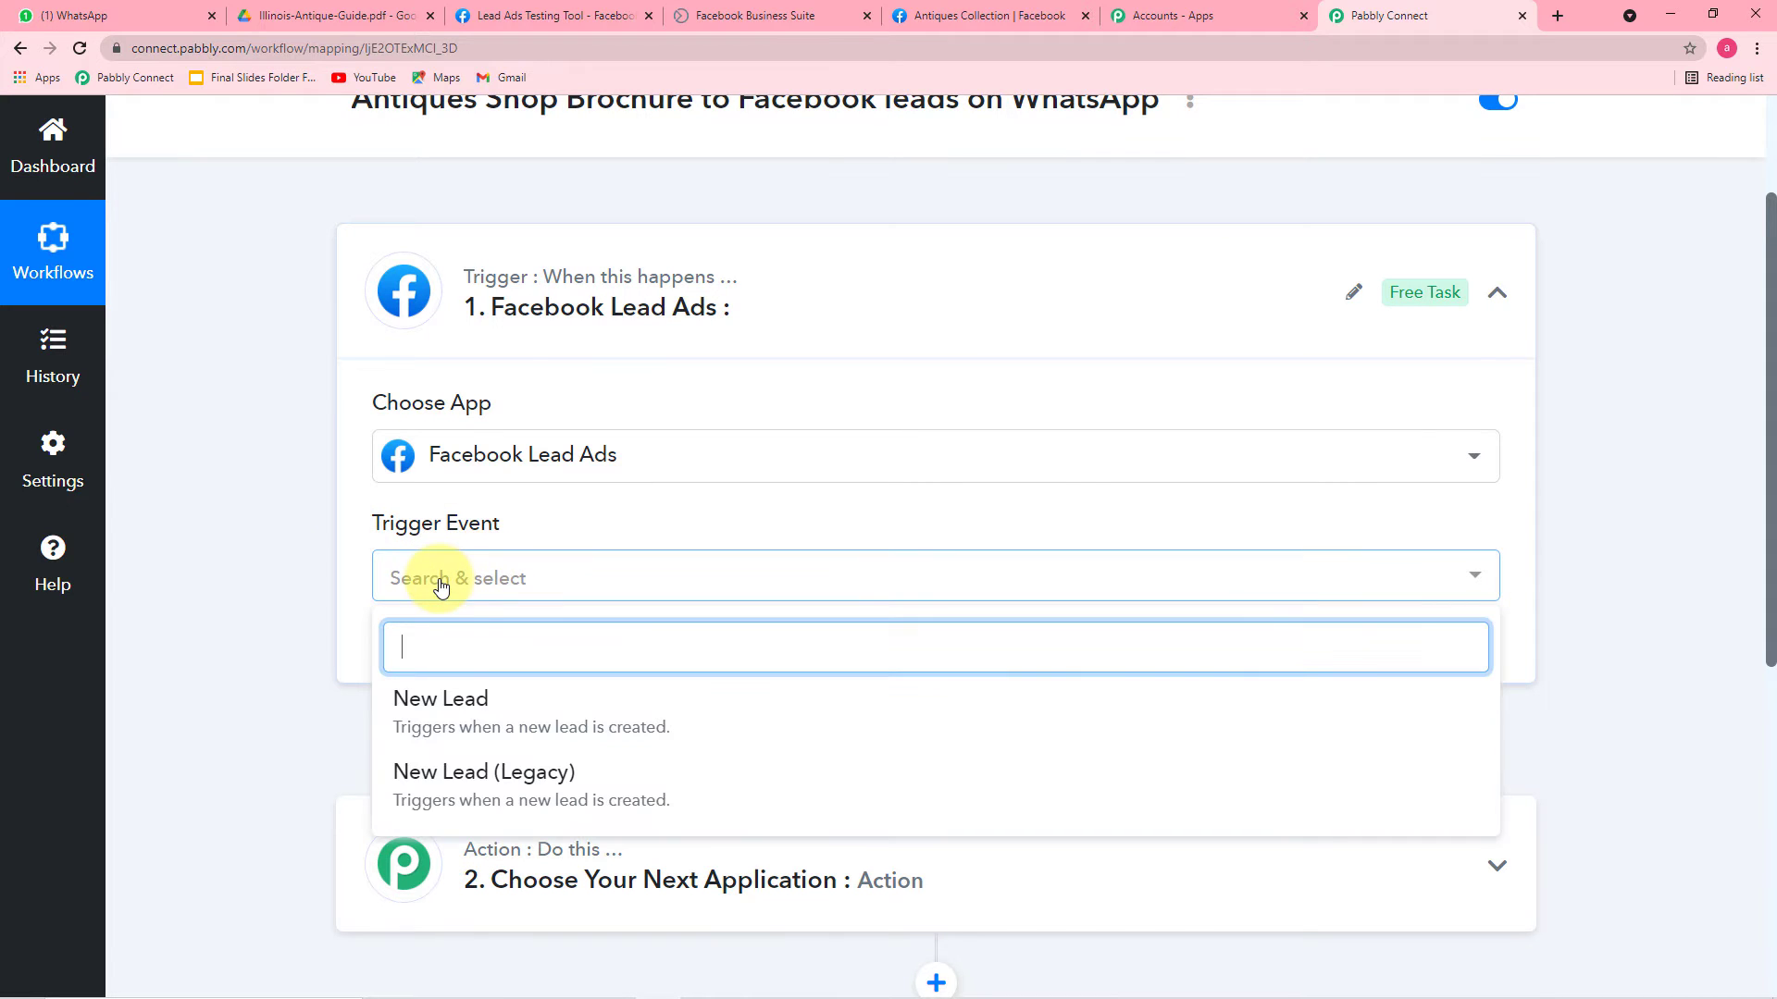
click(505, 714)
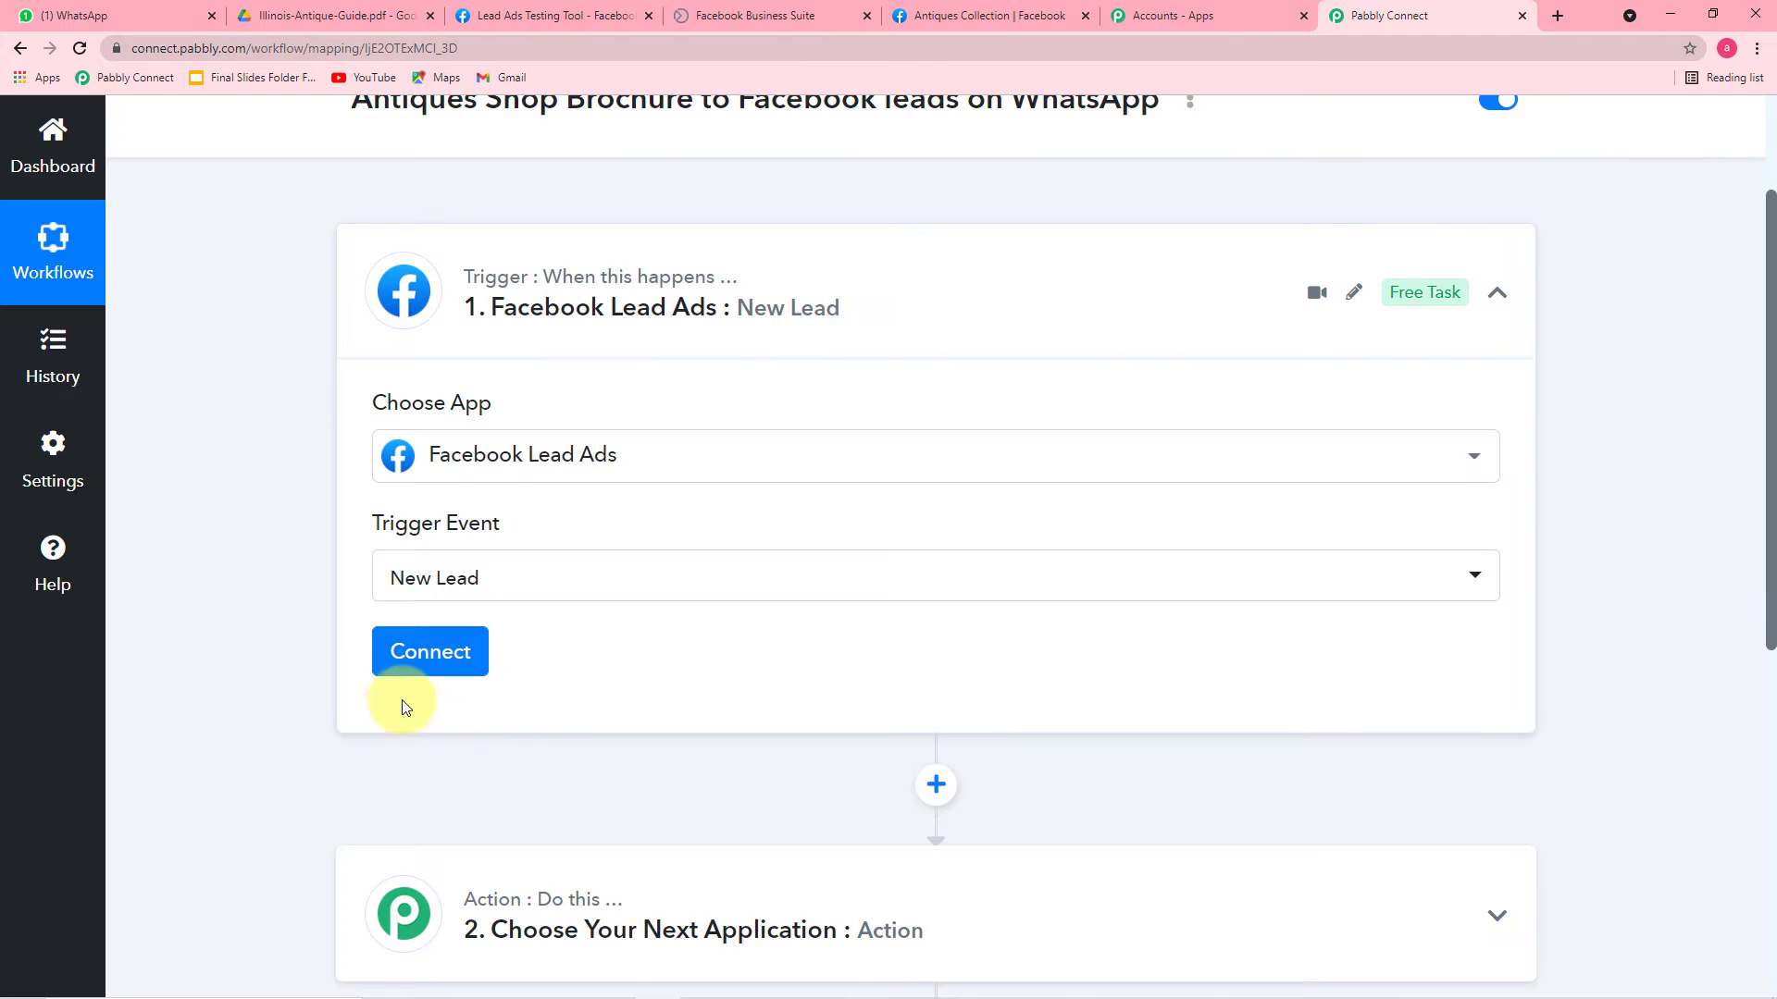
Add a new Facebook Lead Ads connection to the trigger and authorize it
click(426, 665)
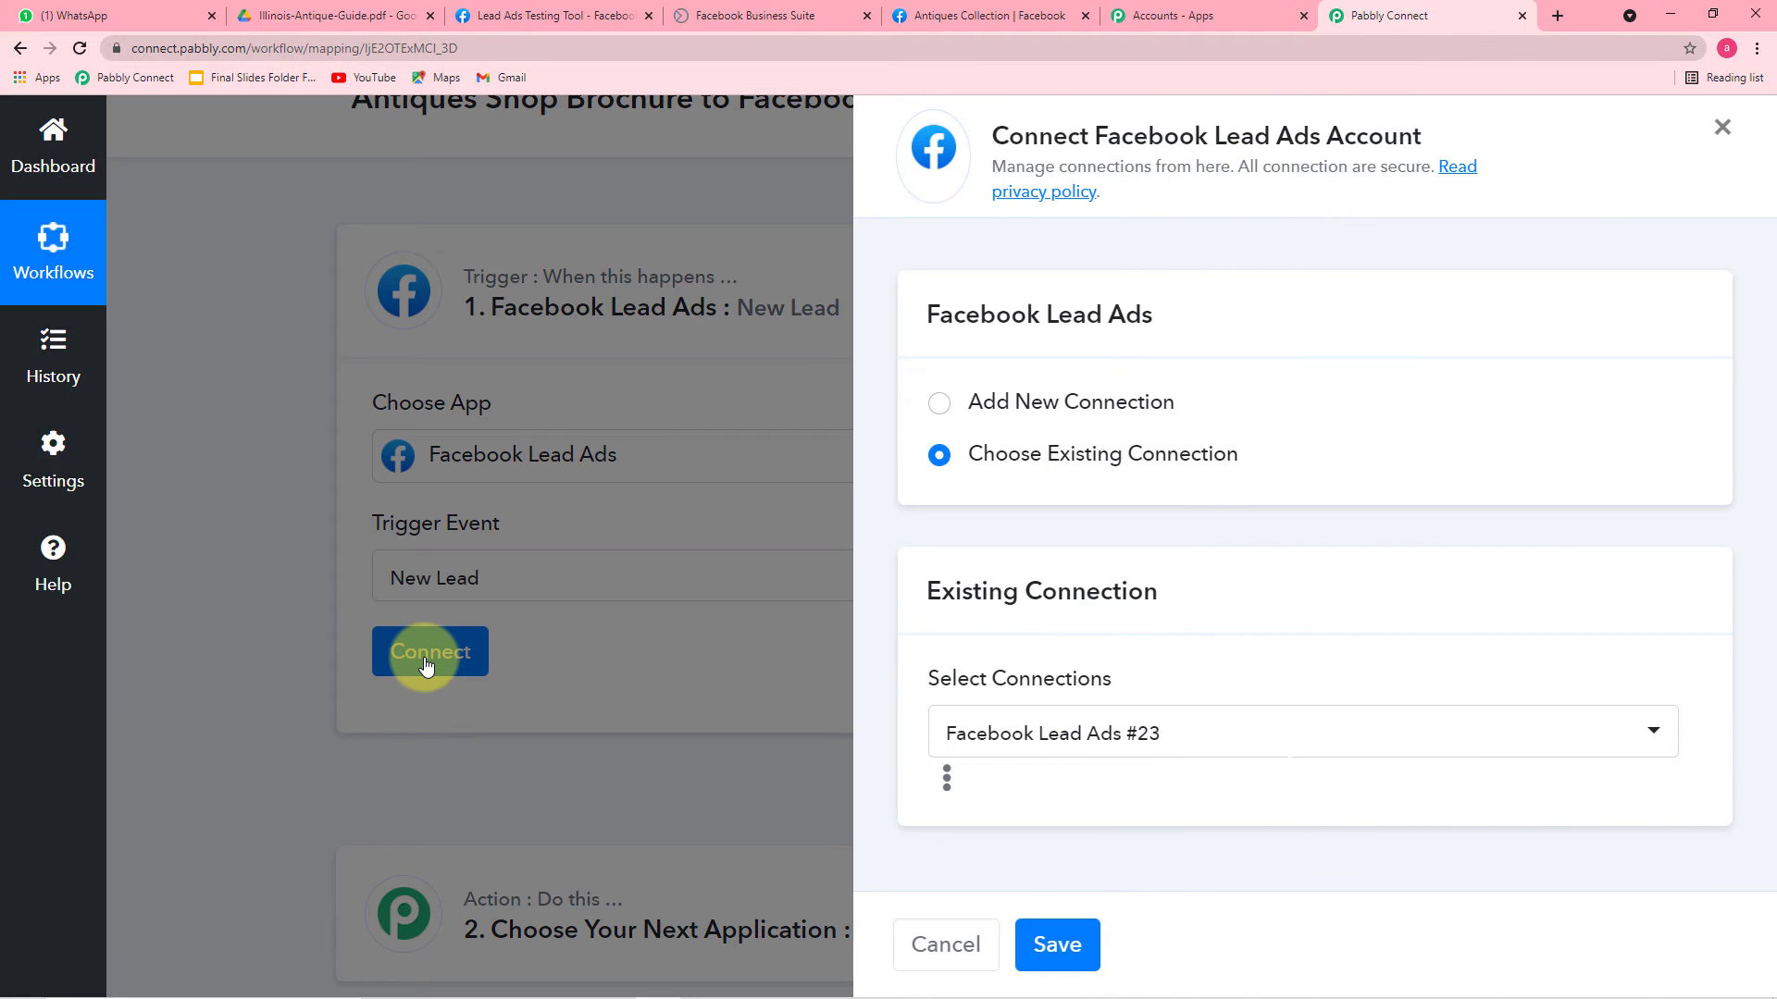
click(944, 406)
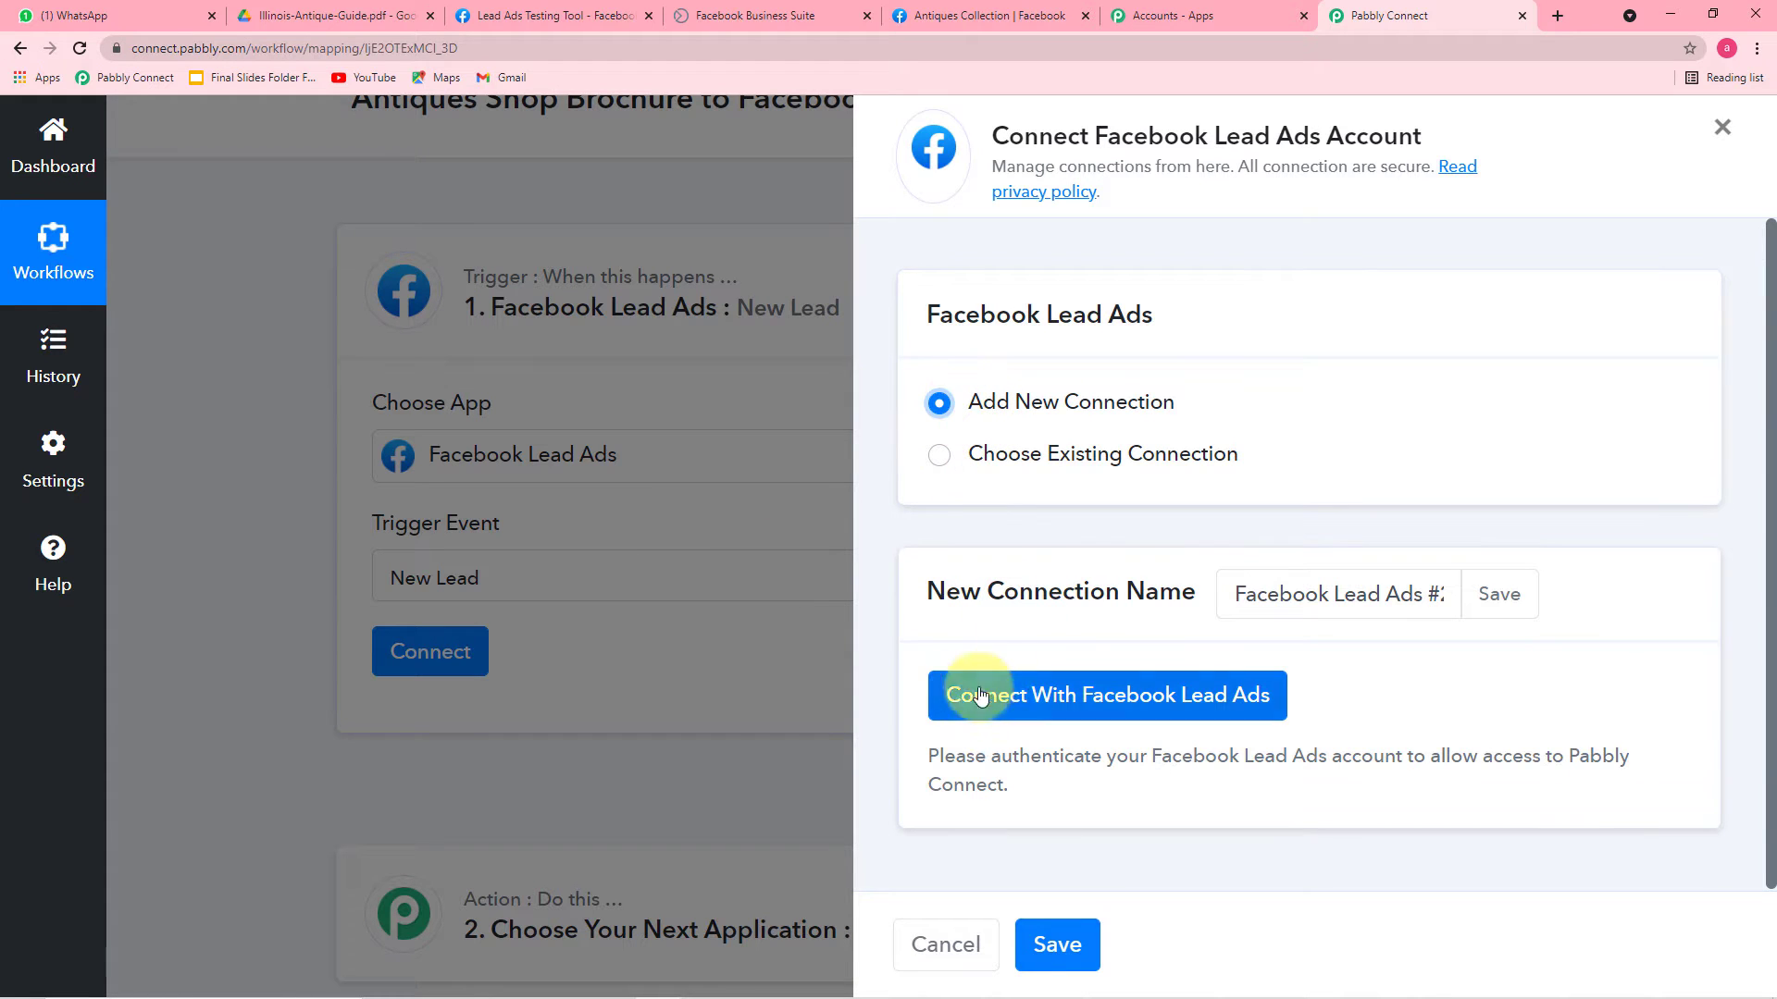
click(1030, 703)
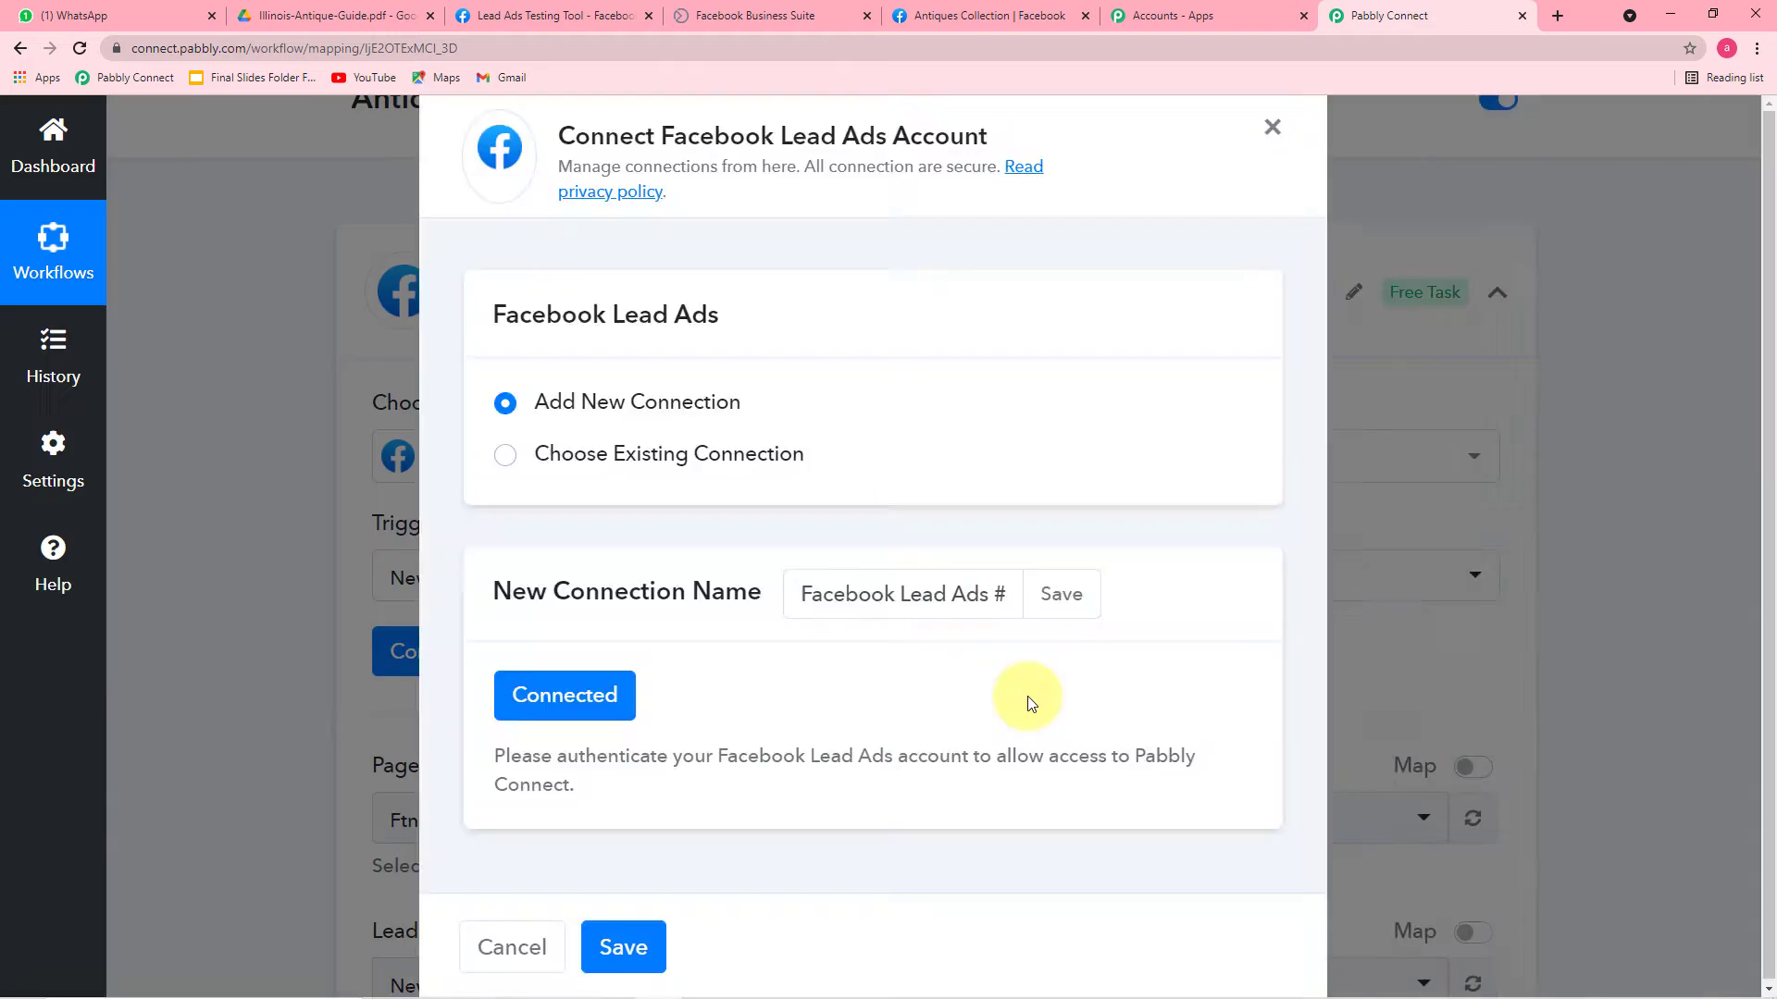
scroll(1027, 696, down, 2)
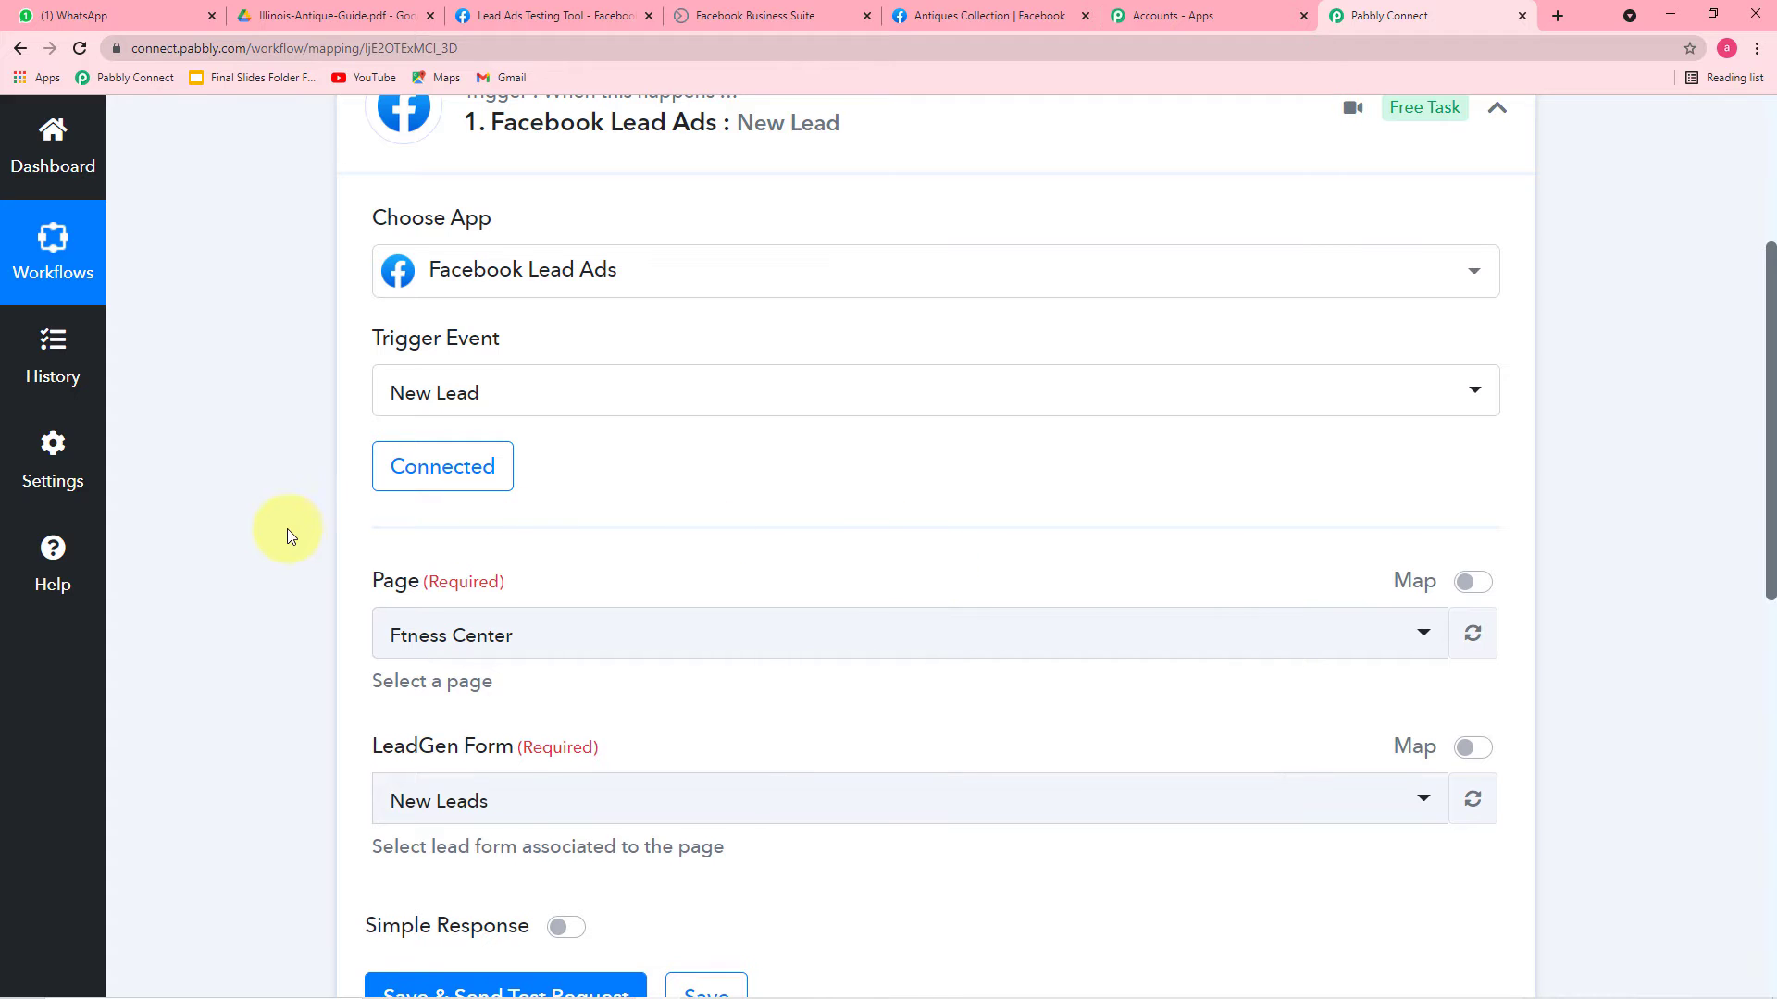
scroll(287, 529, down, 2)
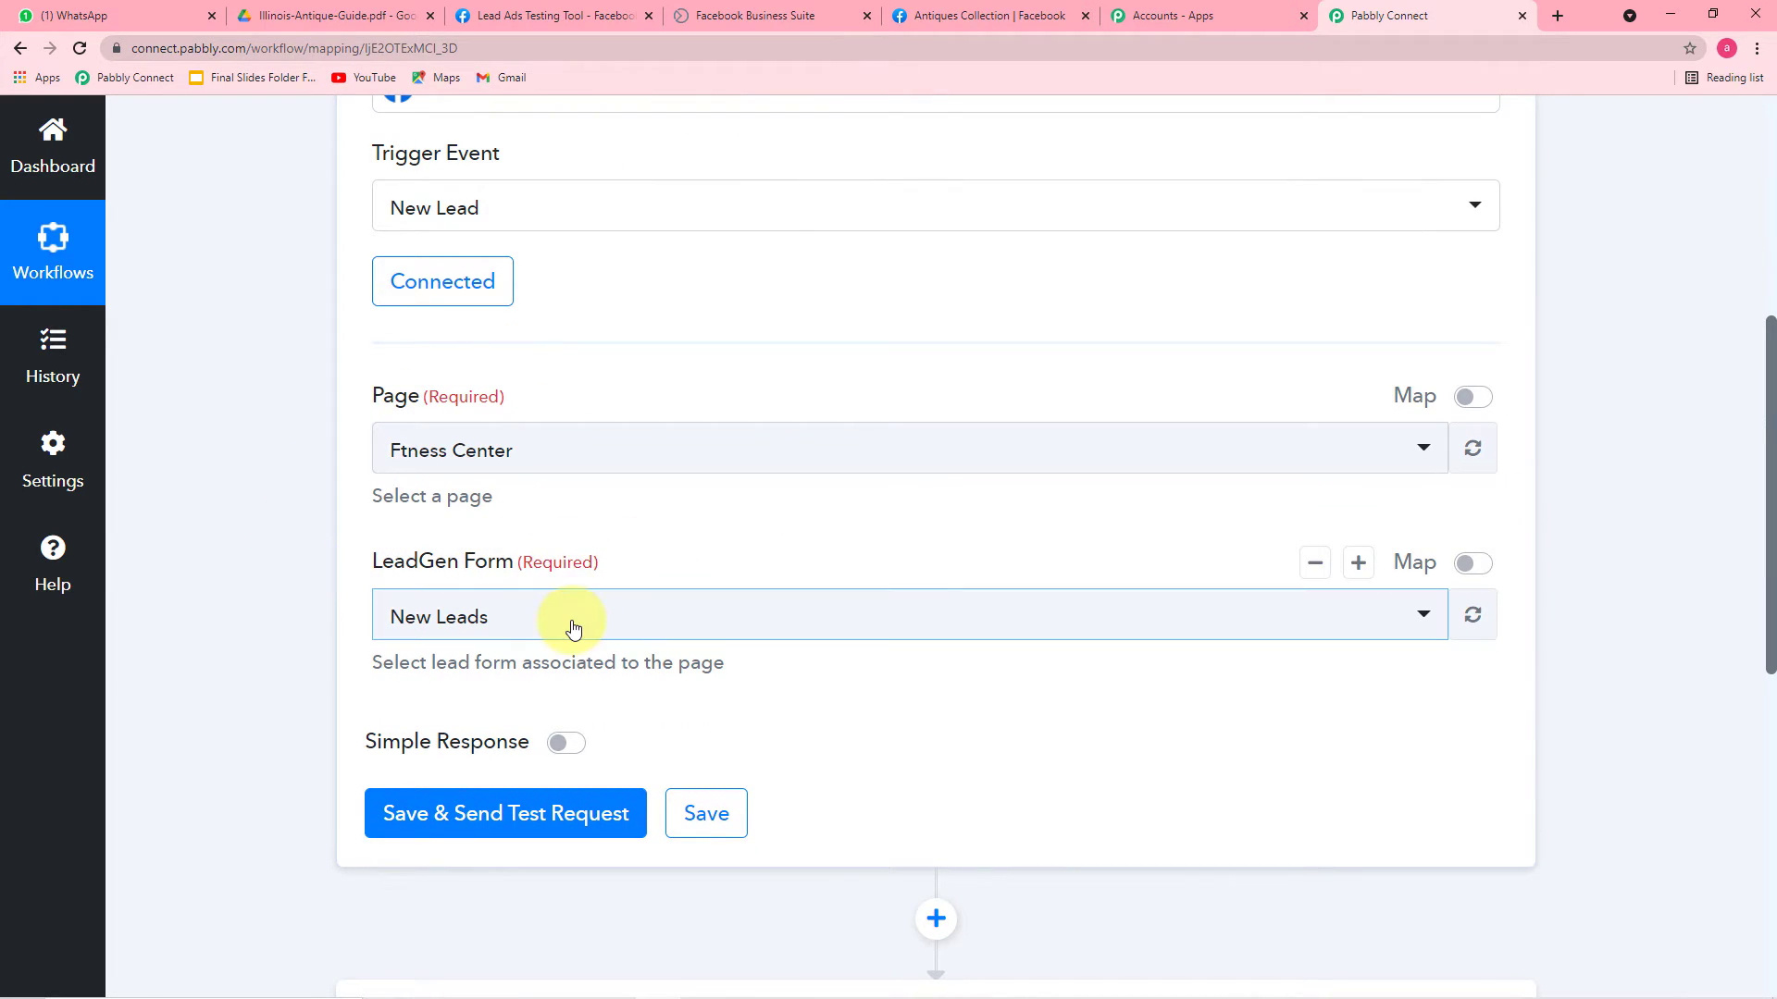
click(558, 456)
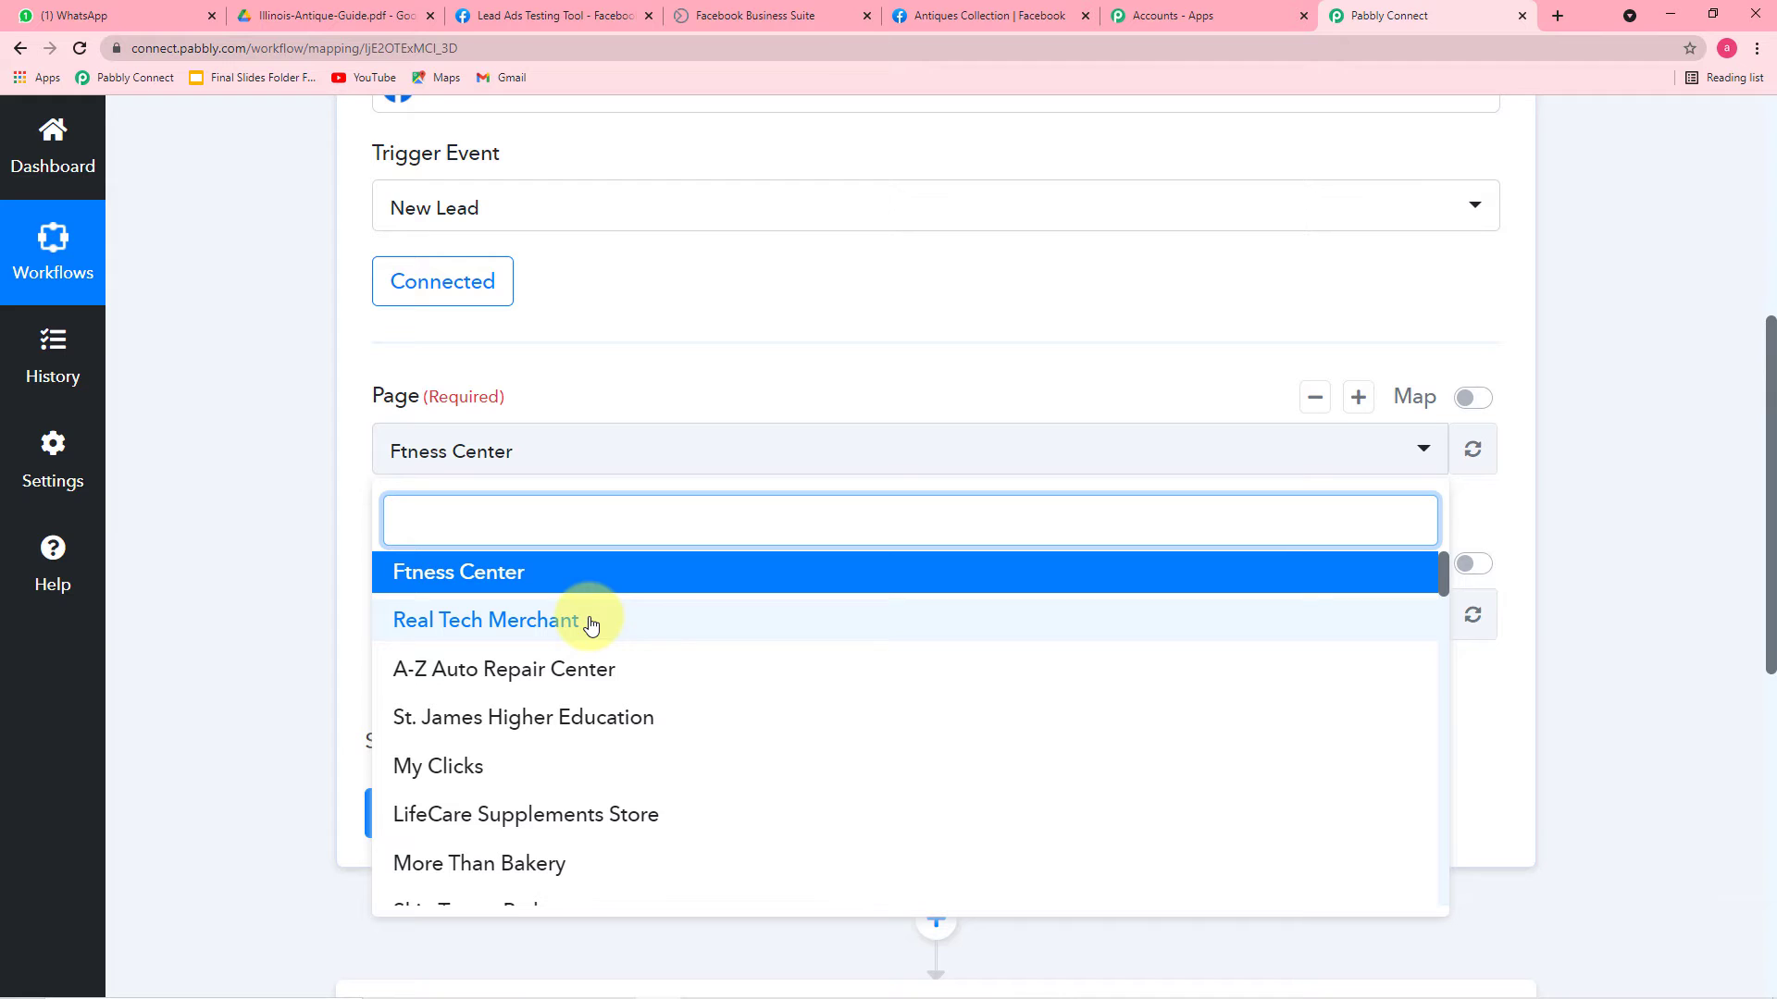
scroll(463, 694, down, 3)
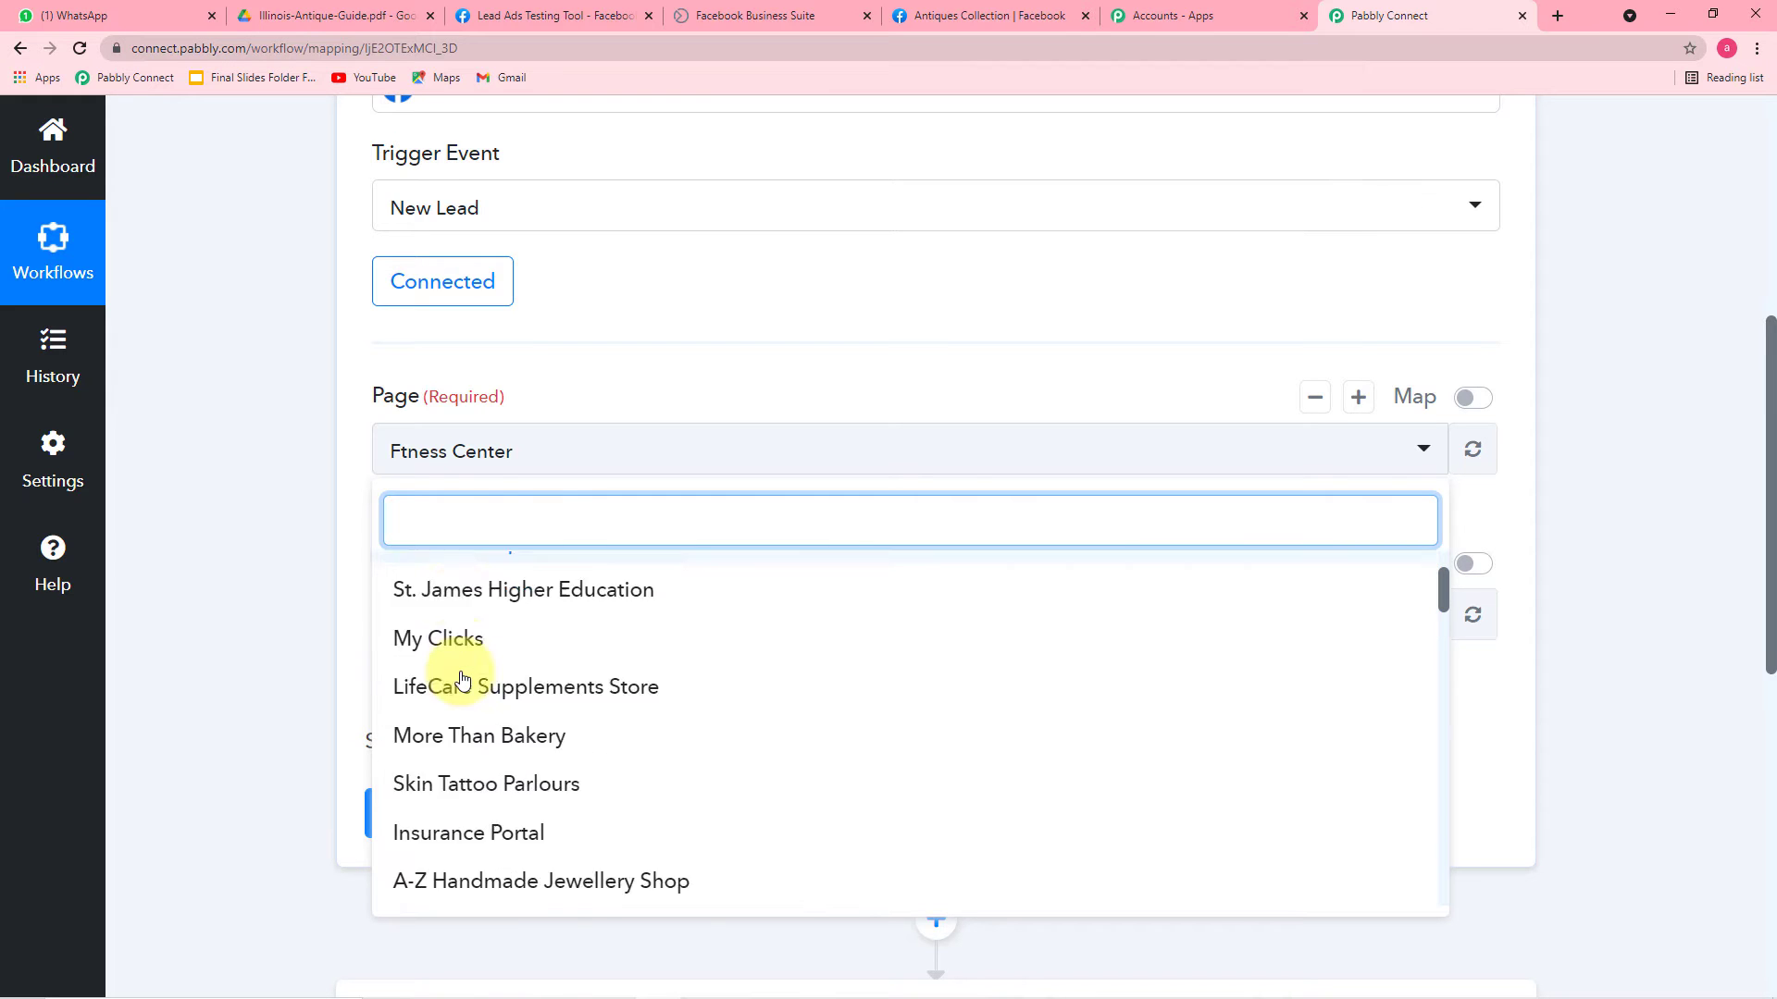
click(278, 570)
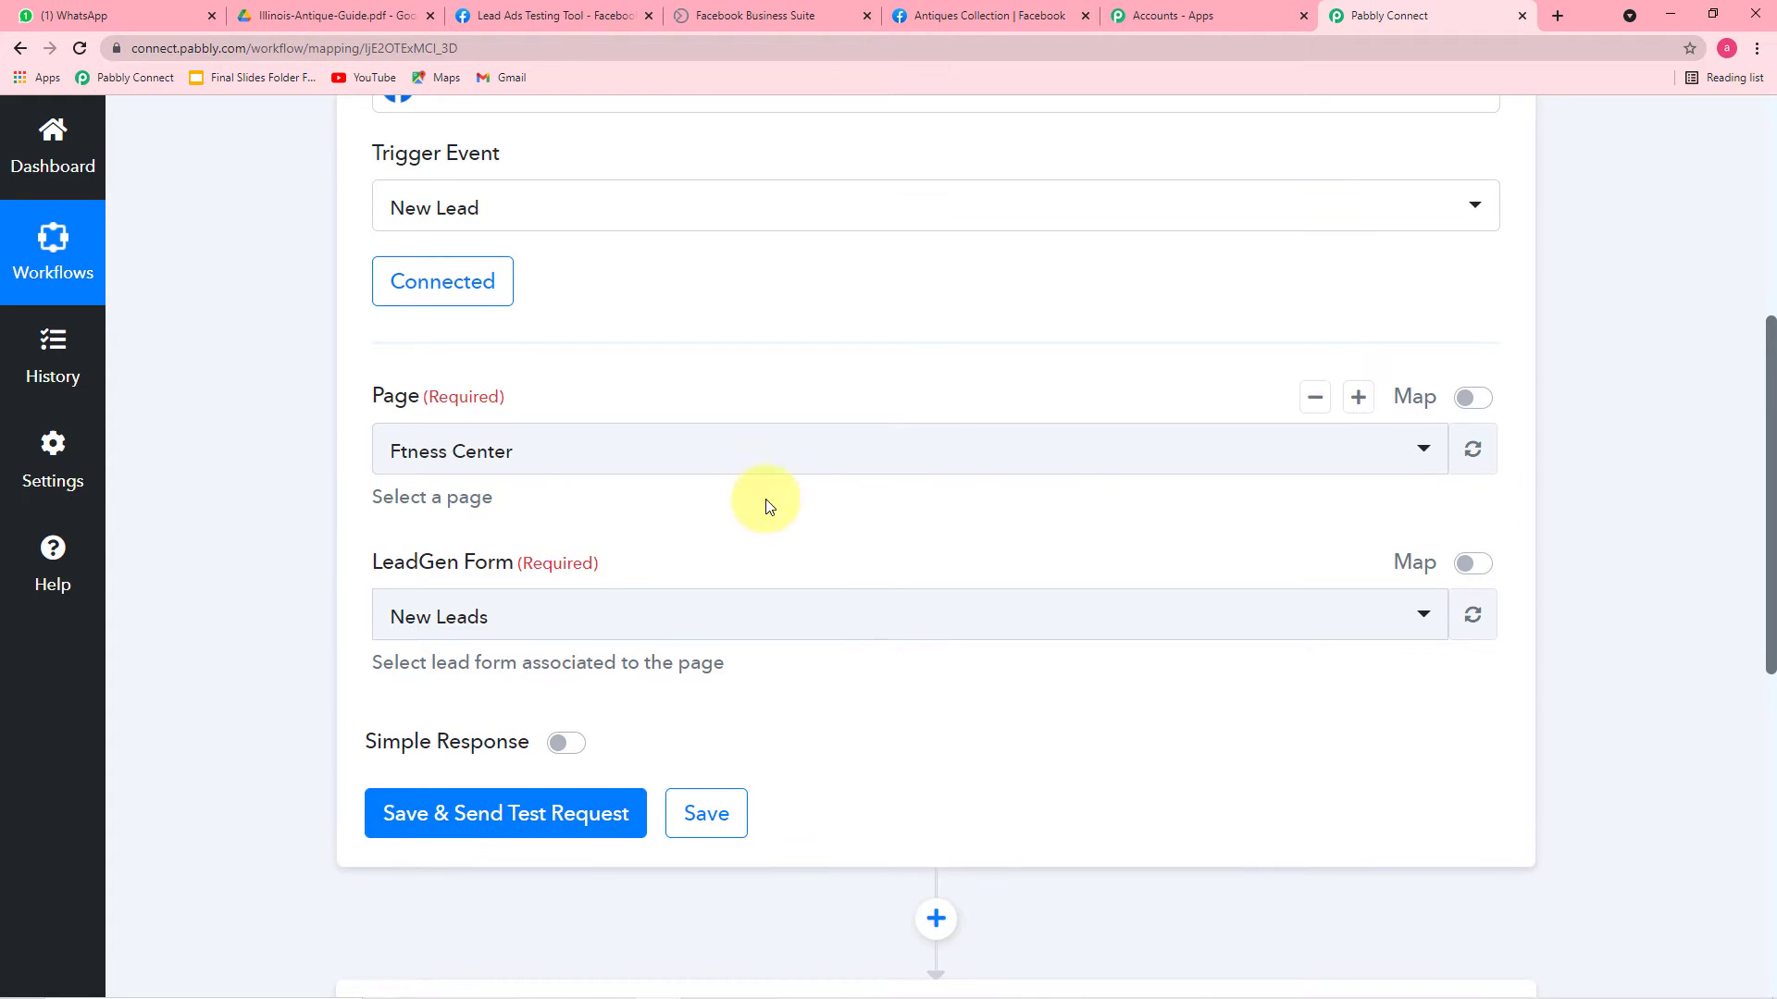
Check the page name on Facebook and choose Antiques Collection as the trigger's page in Pabbly Connect
click(941, 19)
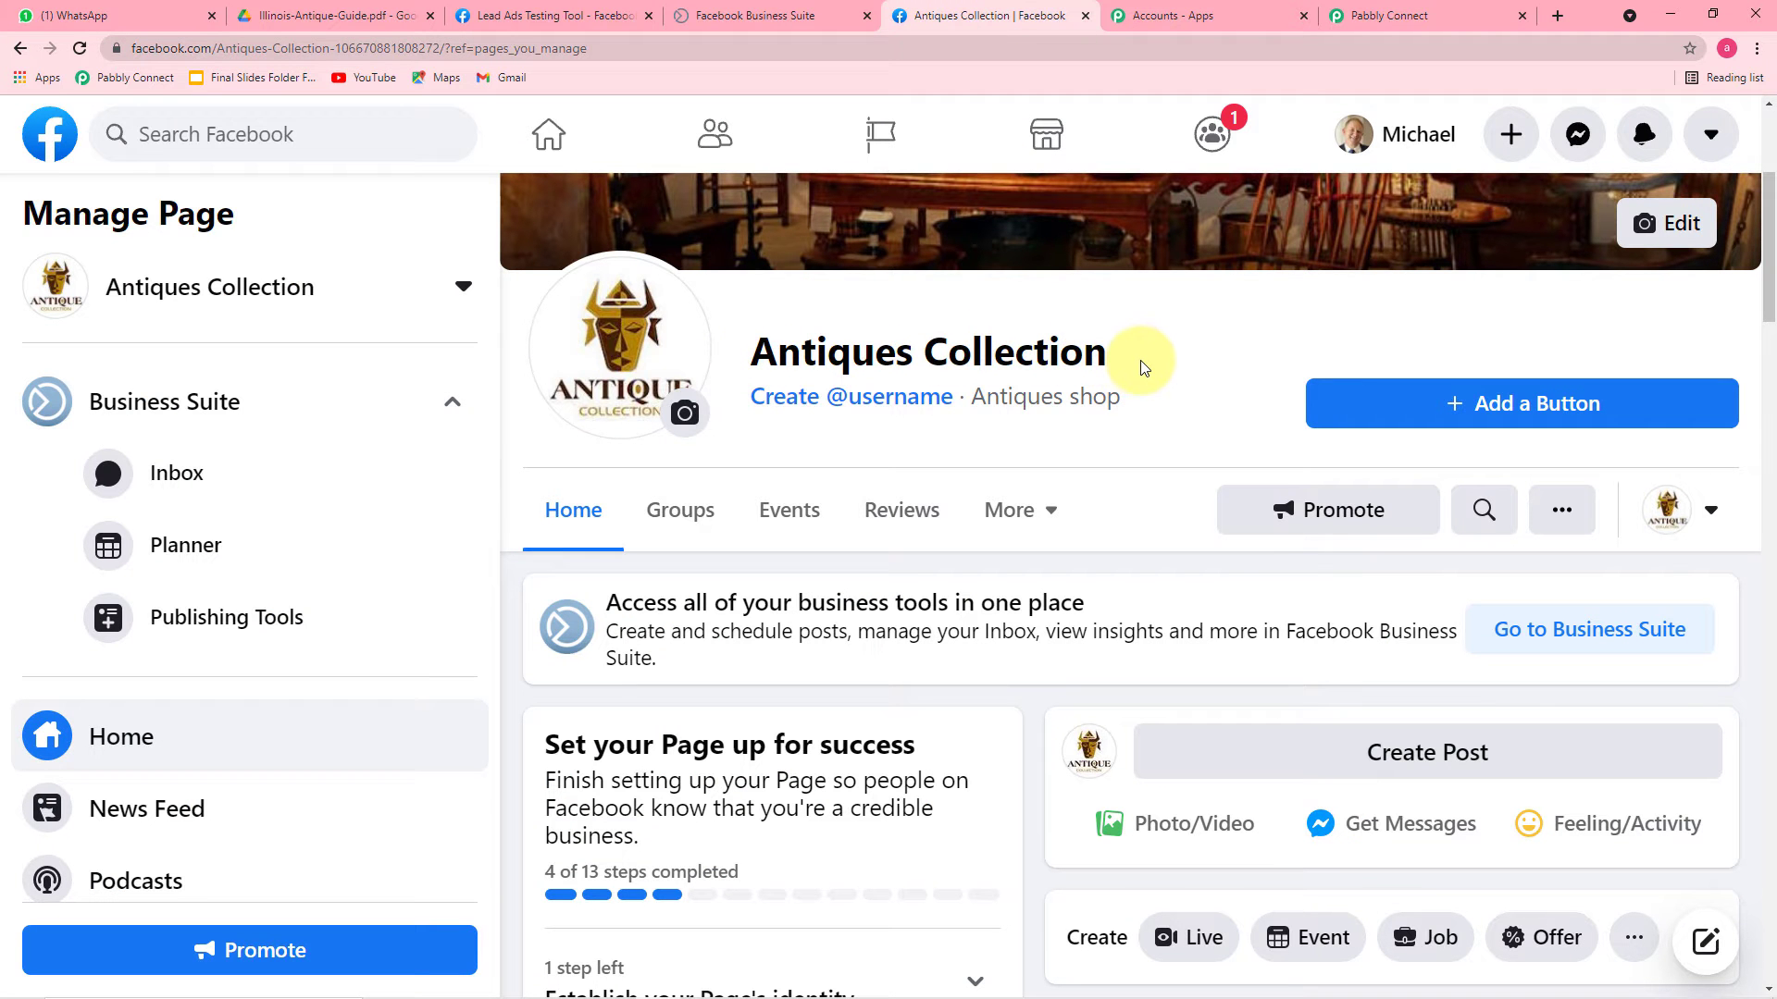
click(1397, 15)
click(833, 453)
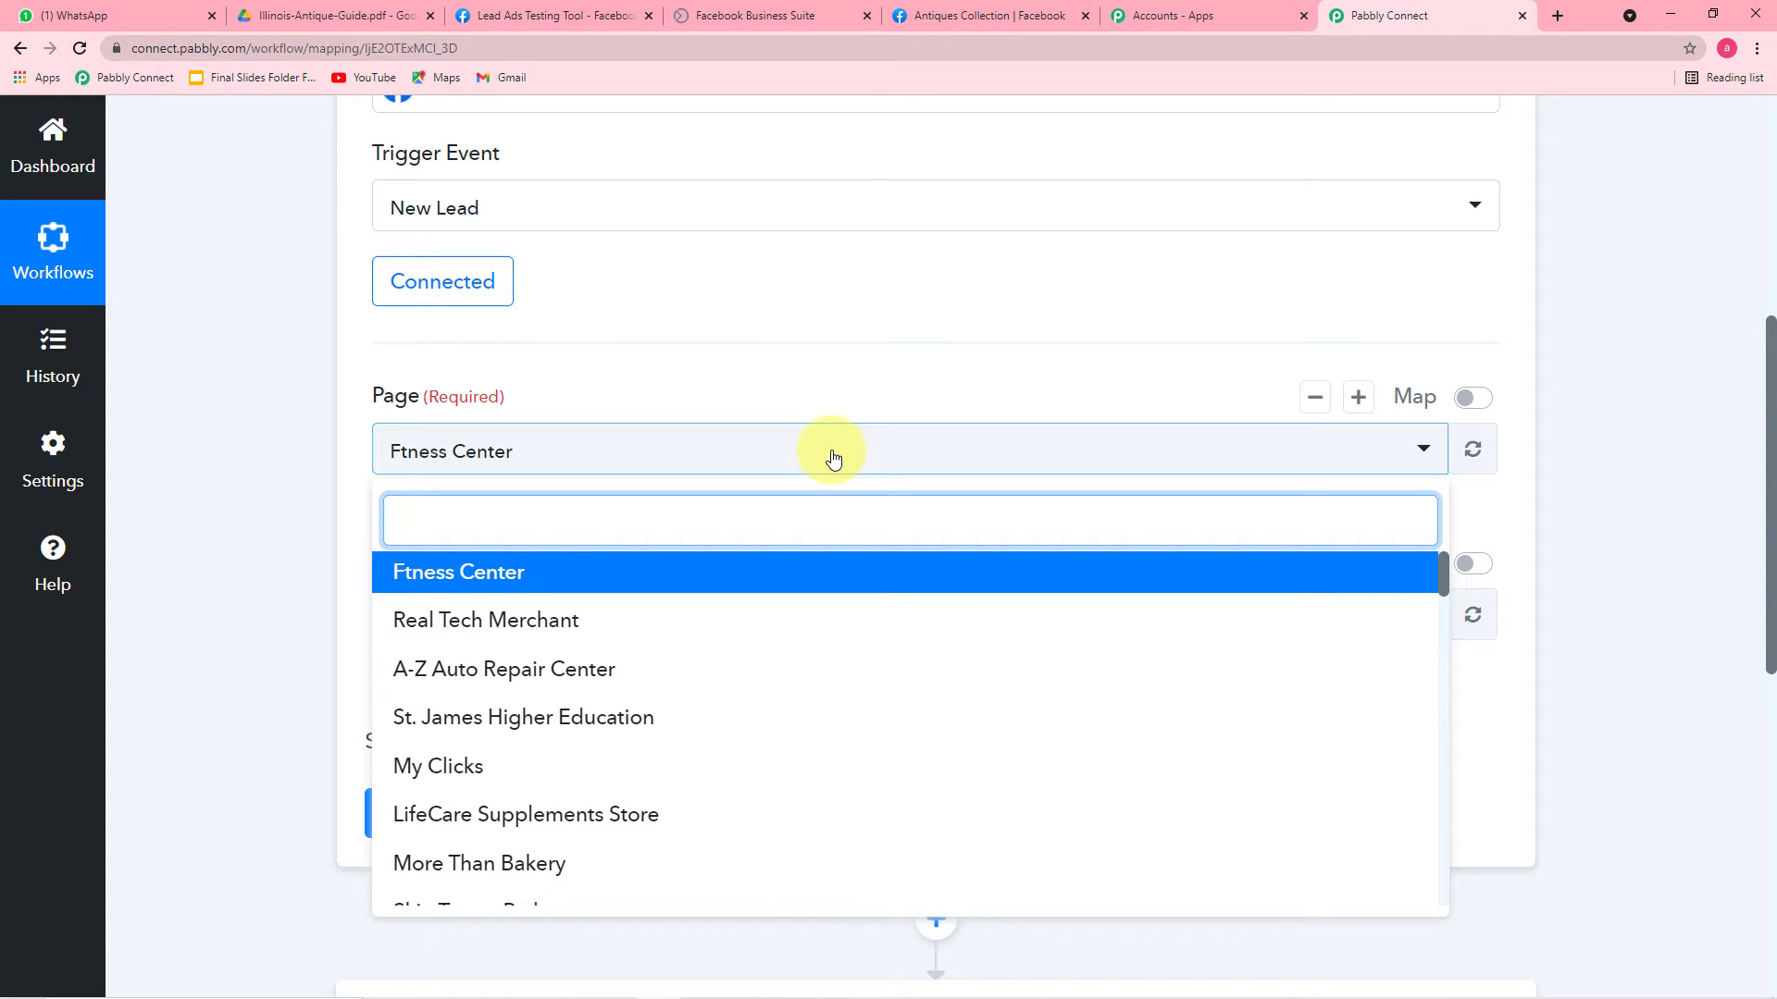
text(an)
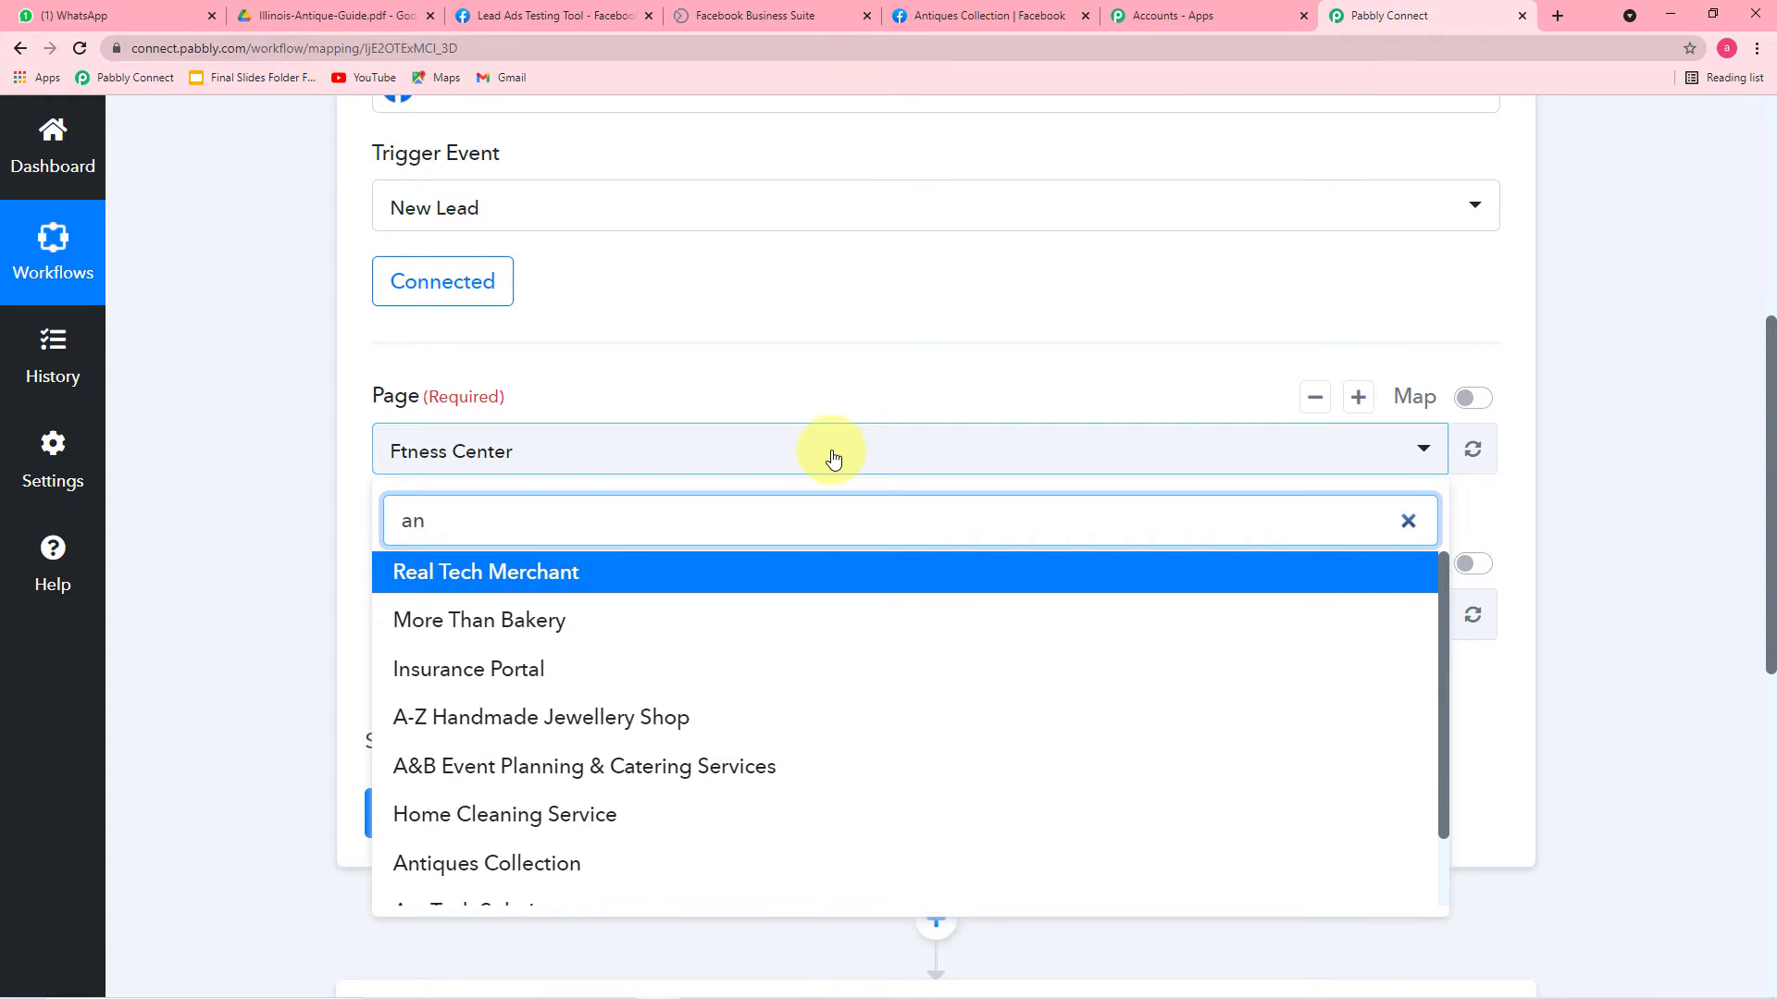
click(543, 874)
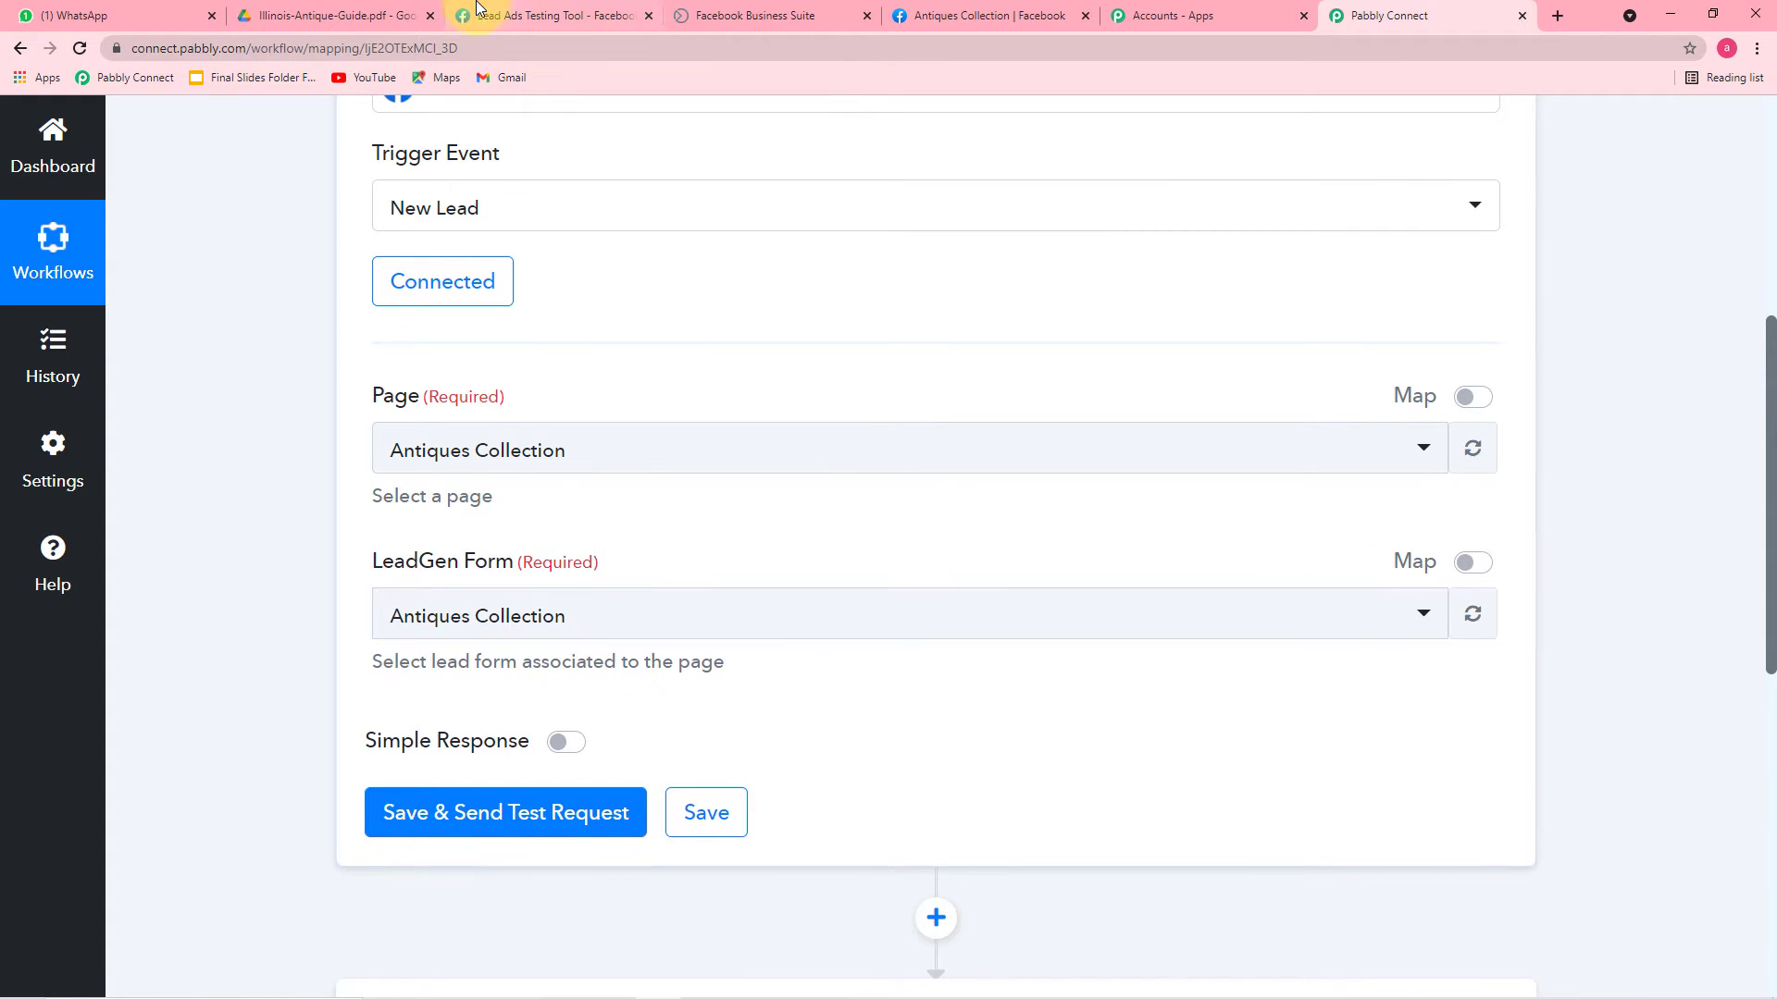
Check the form in the Facebook Lead Ads Testing Tool and choose Antiques Collection as the trigger's LeadGen form in Pabbly Connect
click(518, 16)
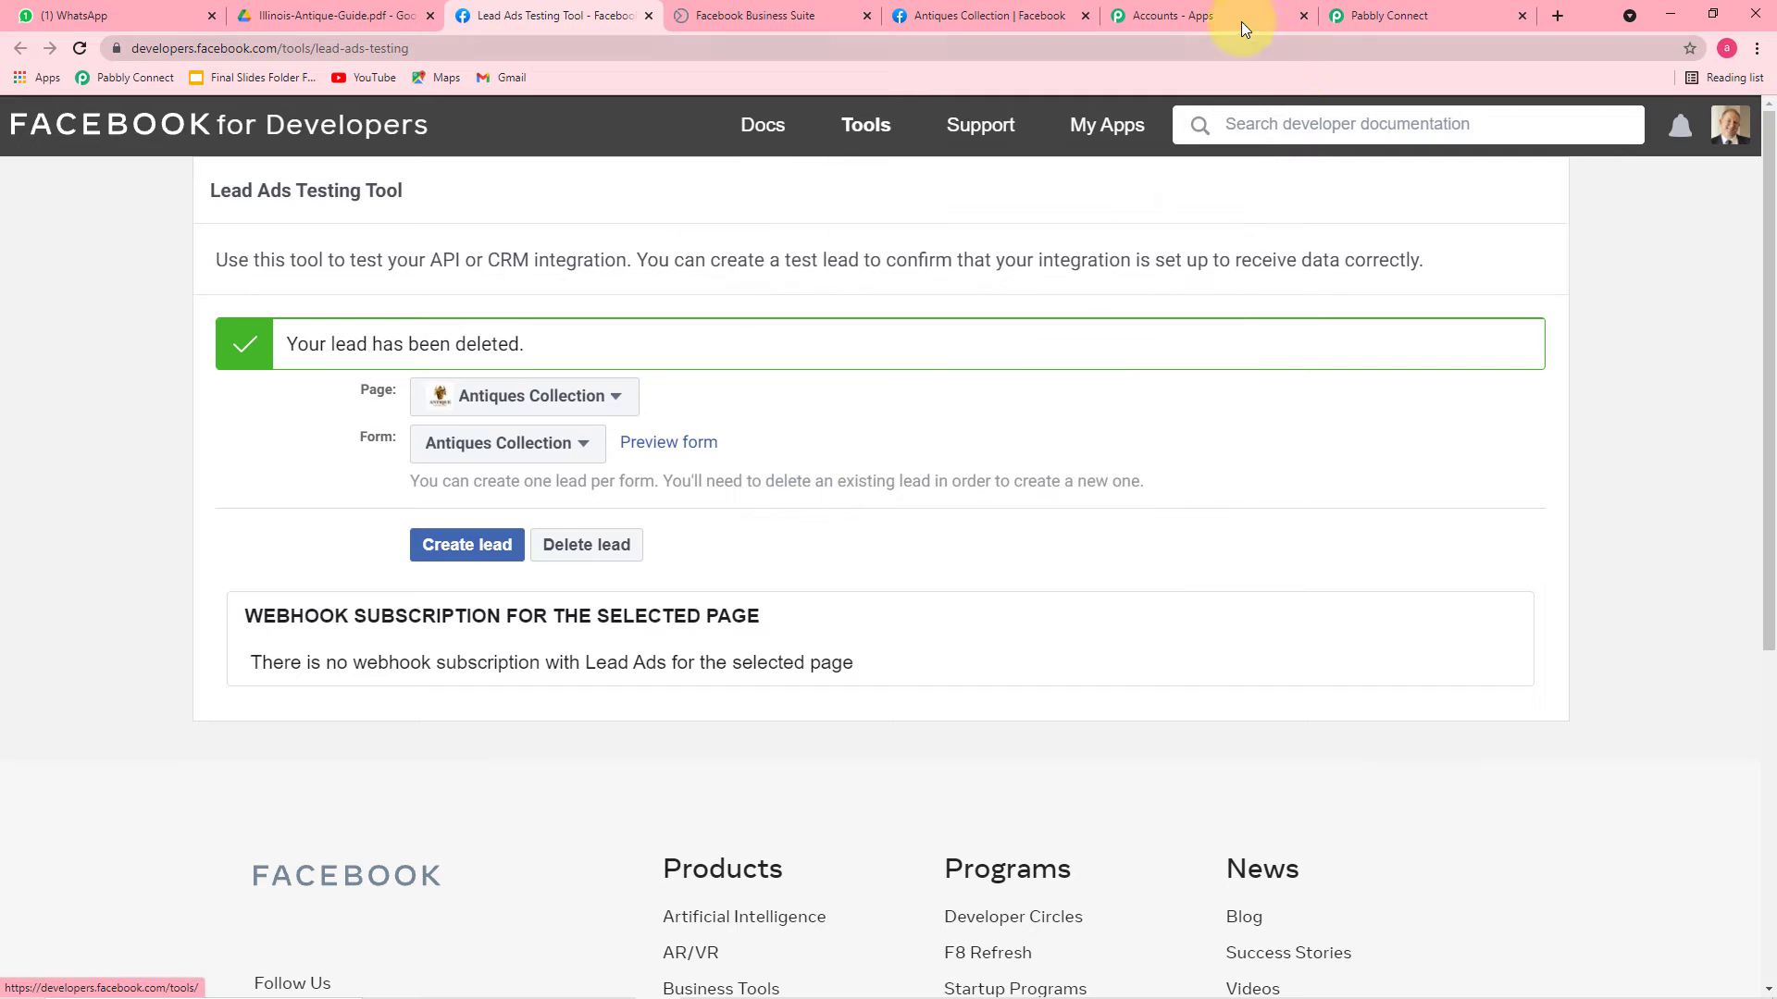
click(1362, 27)
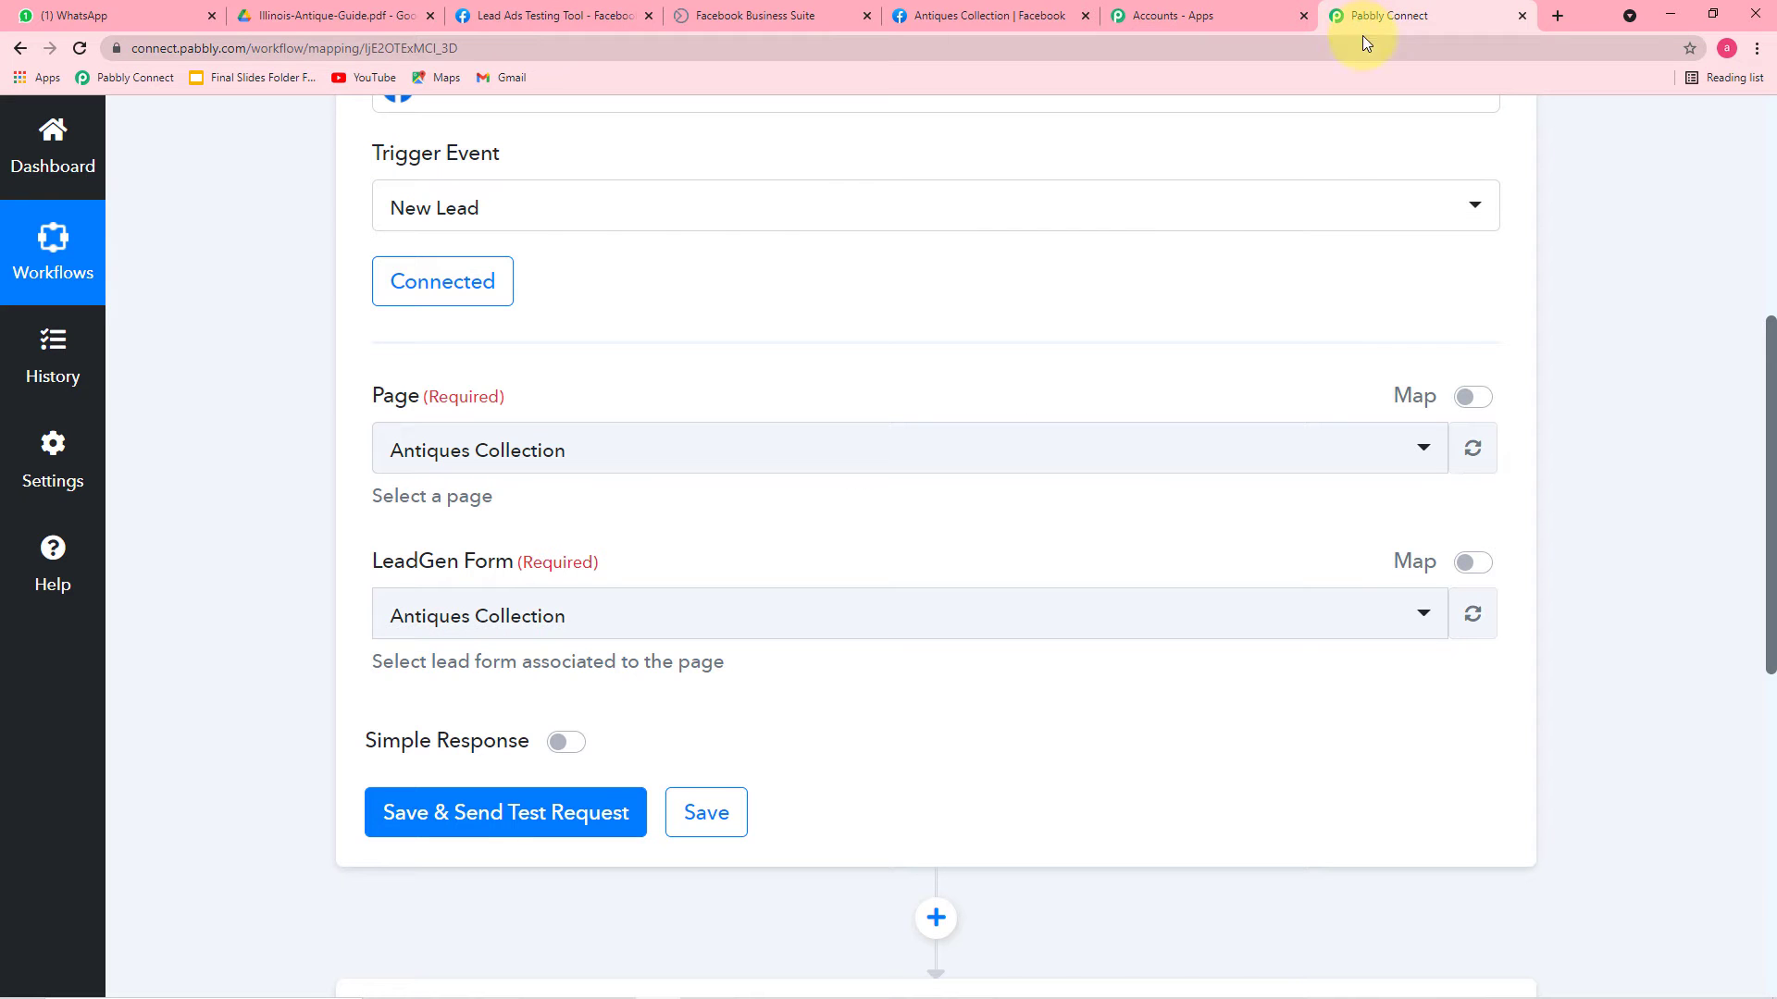
click(459, 629)
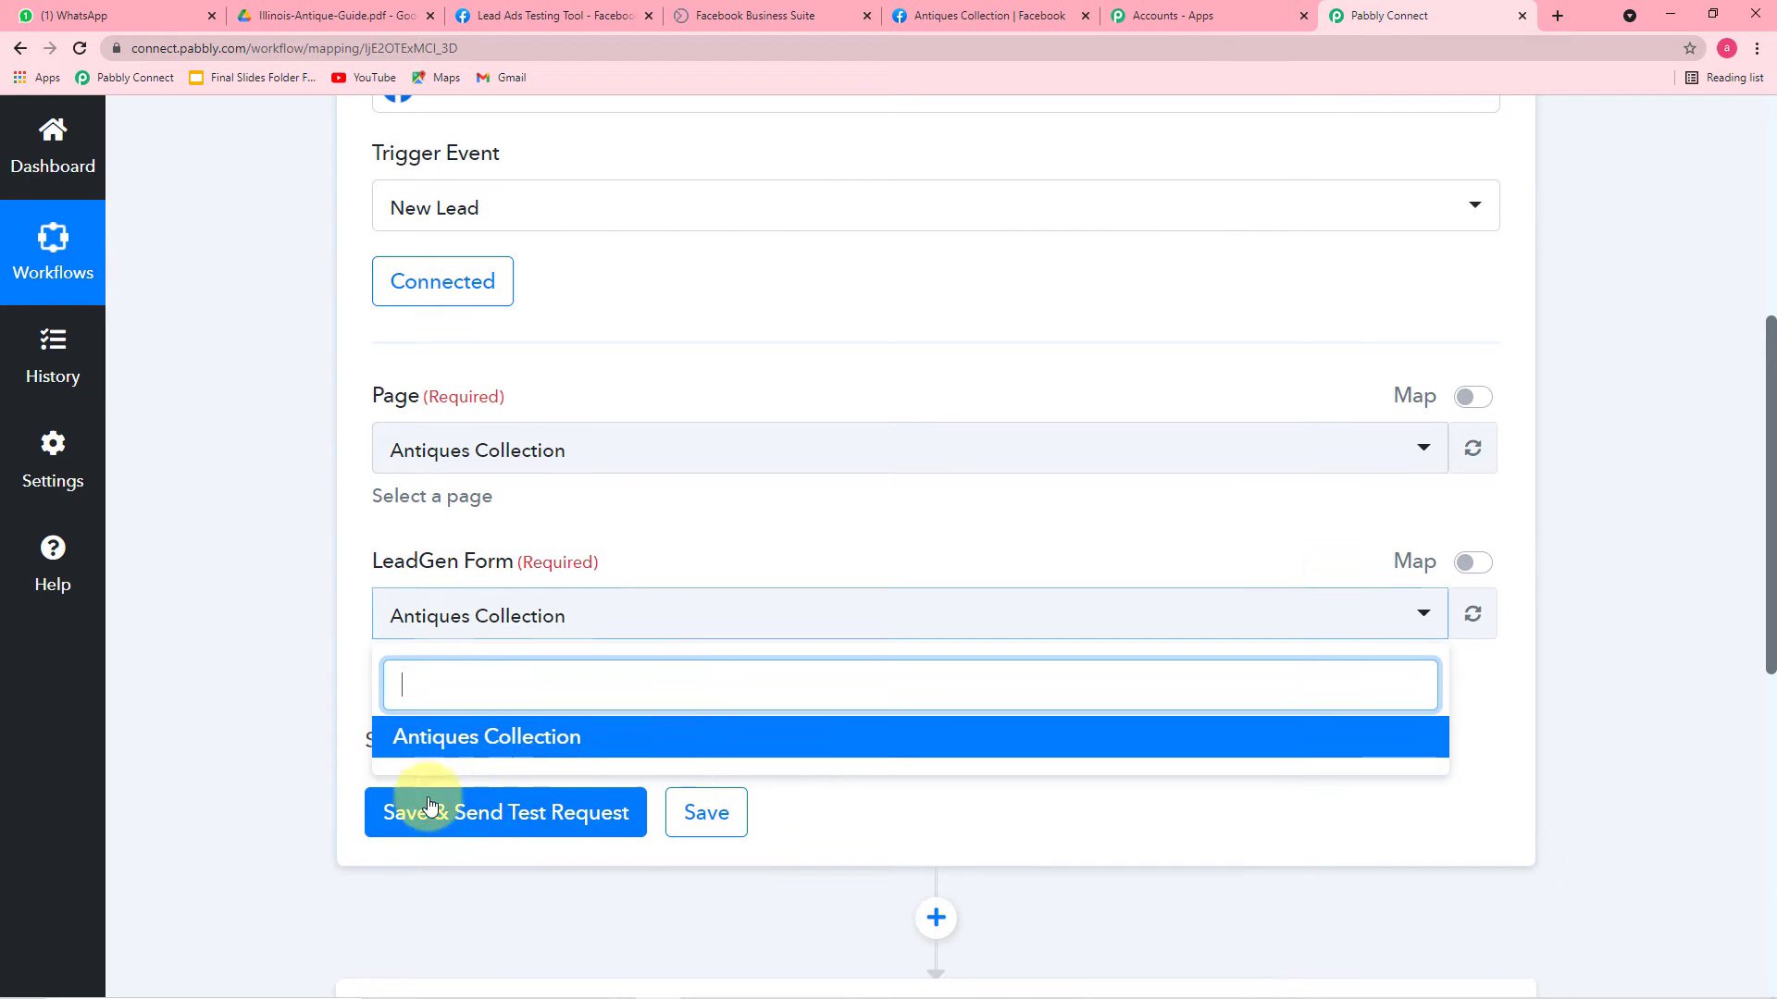
click(558, 745)
scroll(282, 610, down, 3)
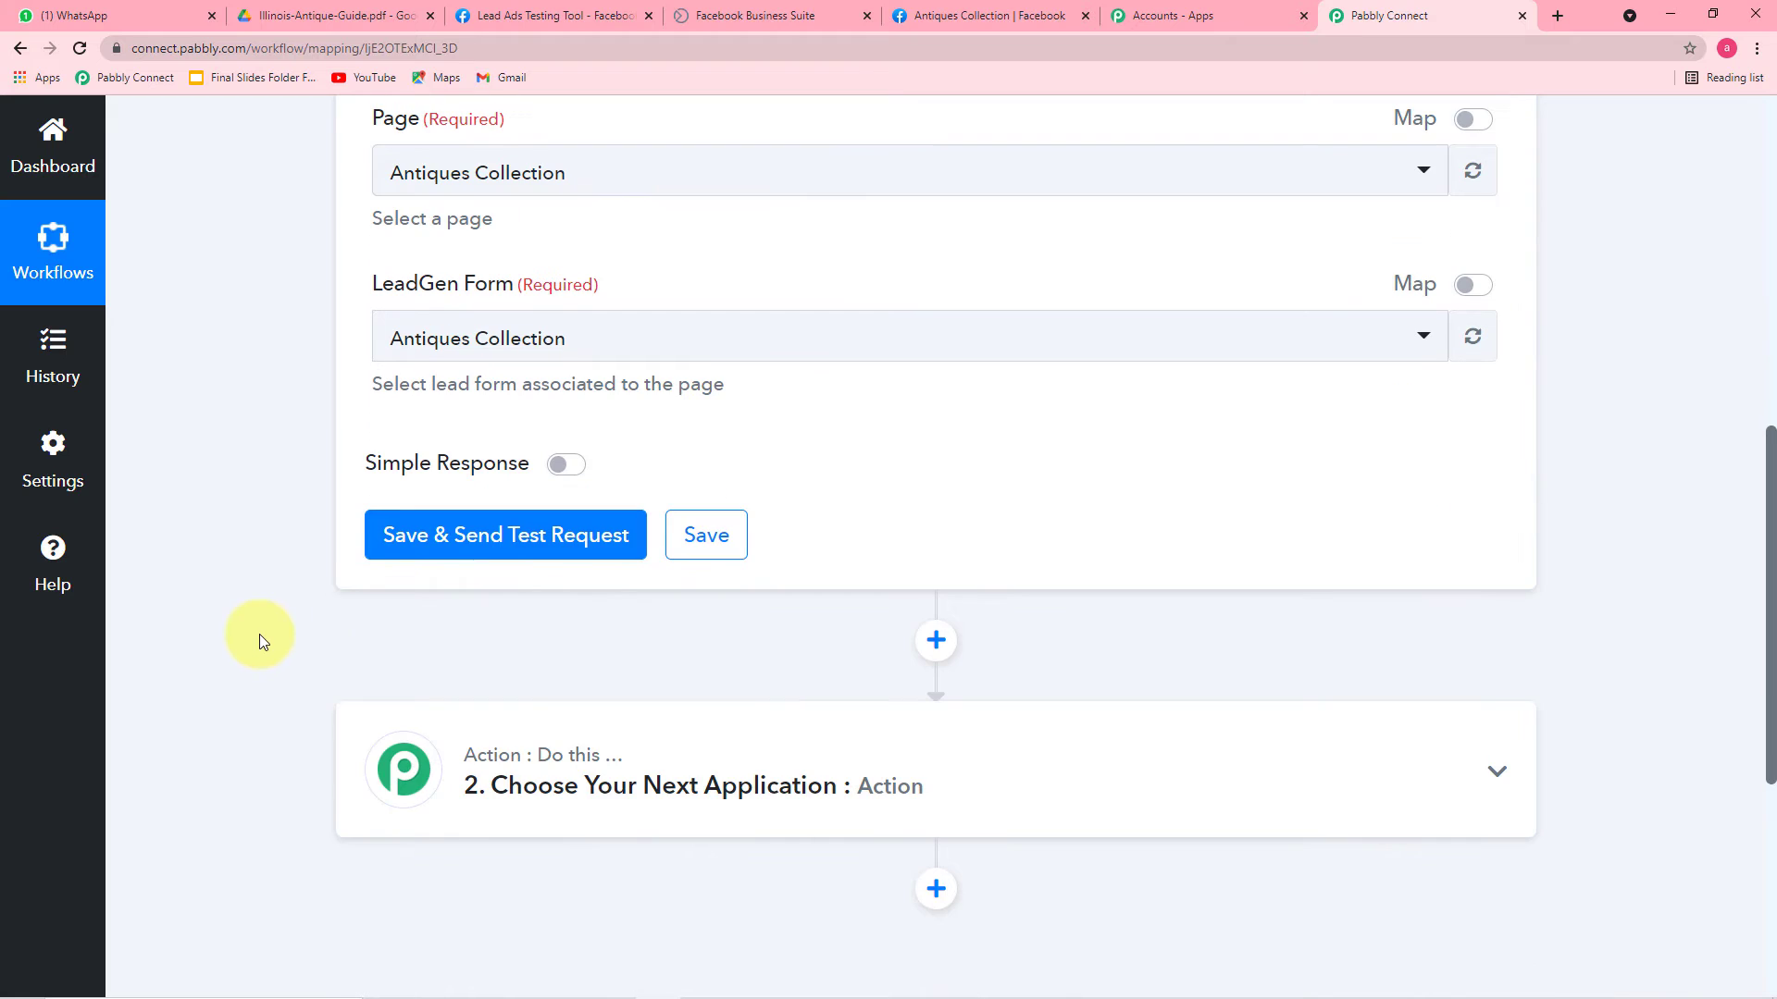
scroll(259, 635, up, 2)
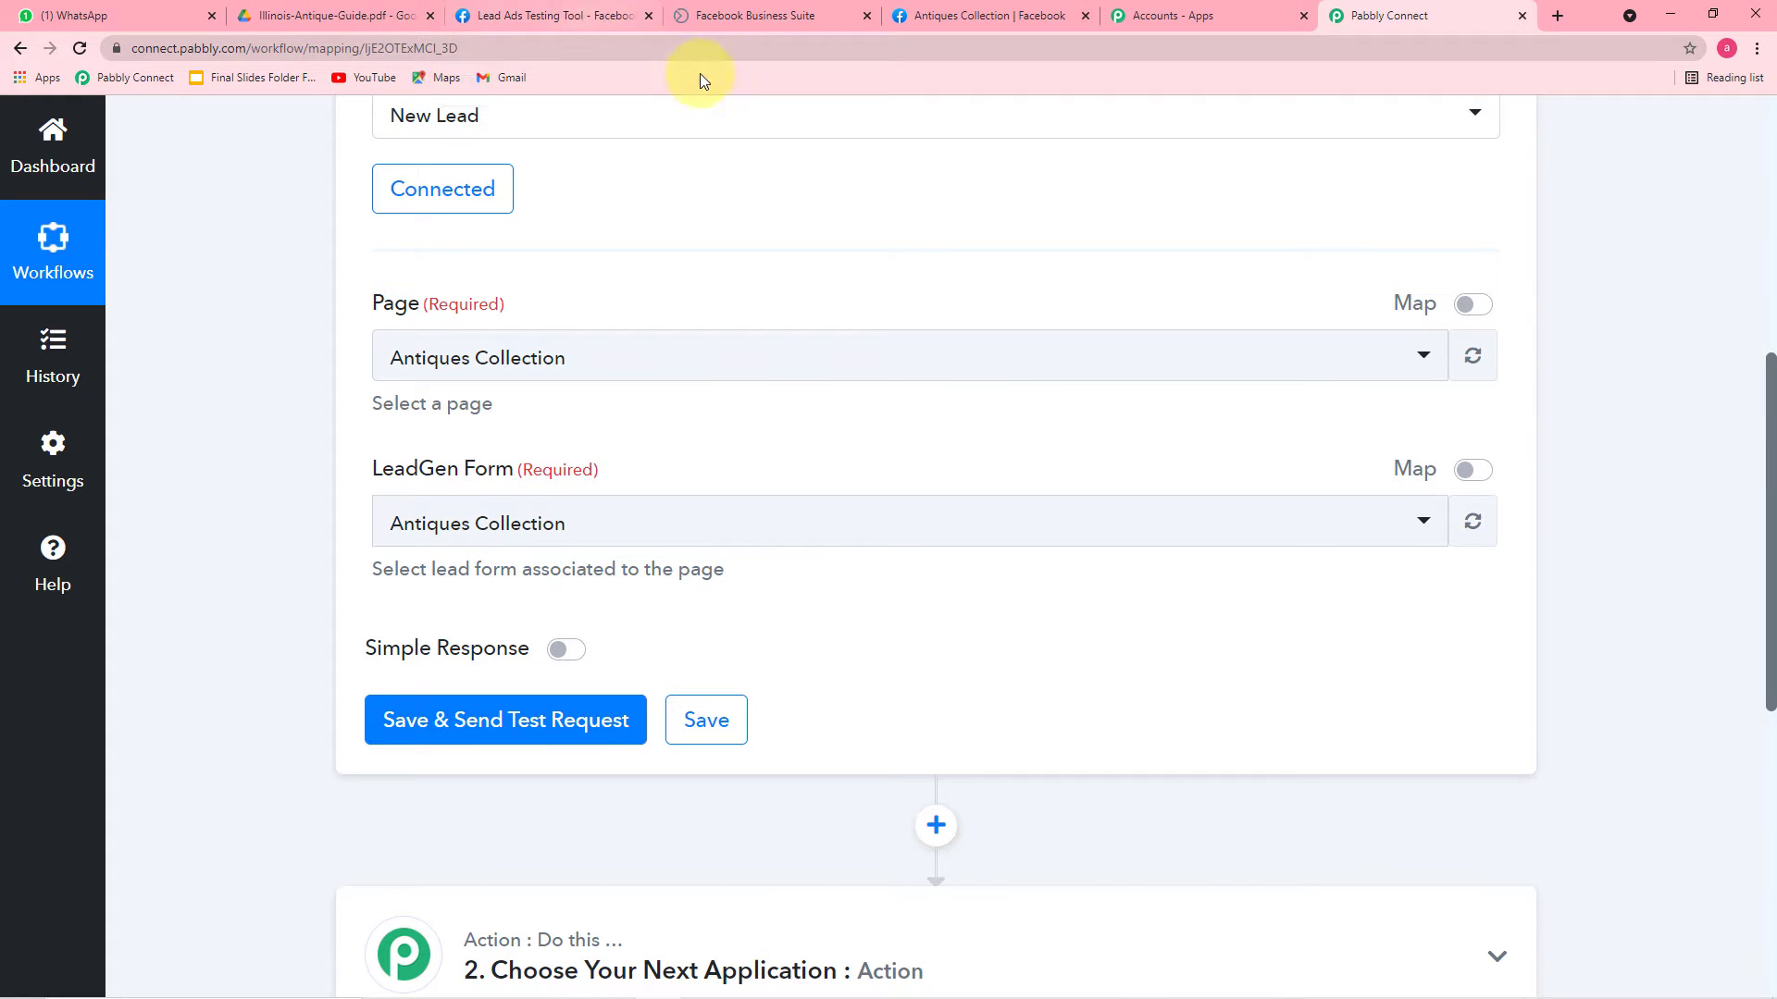
Switch to Facebook Business Suite and open the test version of the Antiques Collection lead form
click(768, 13)
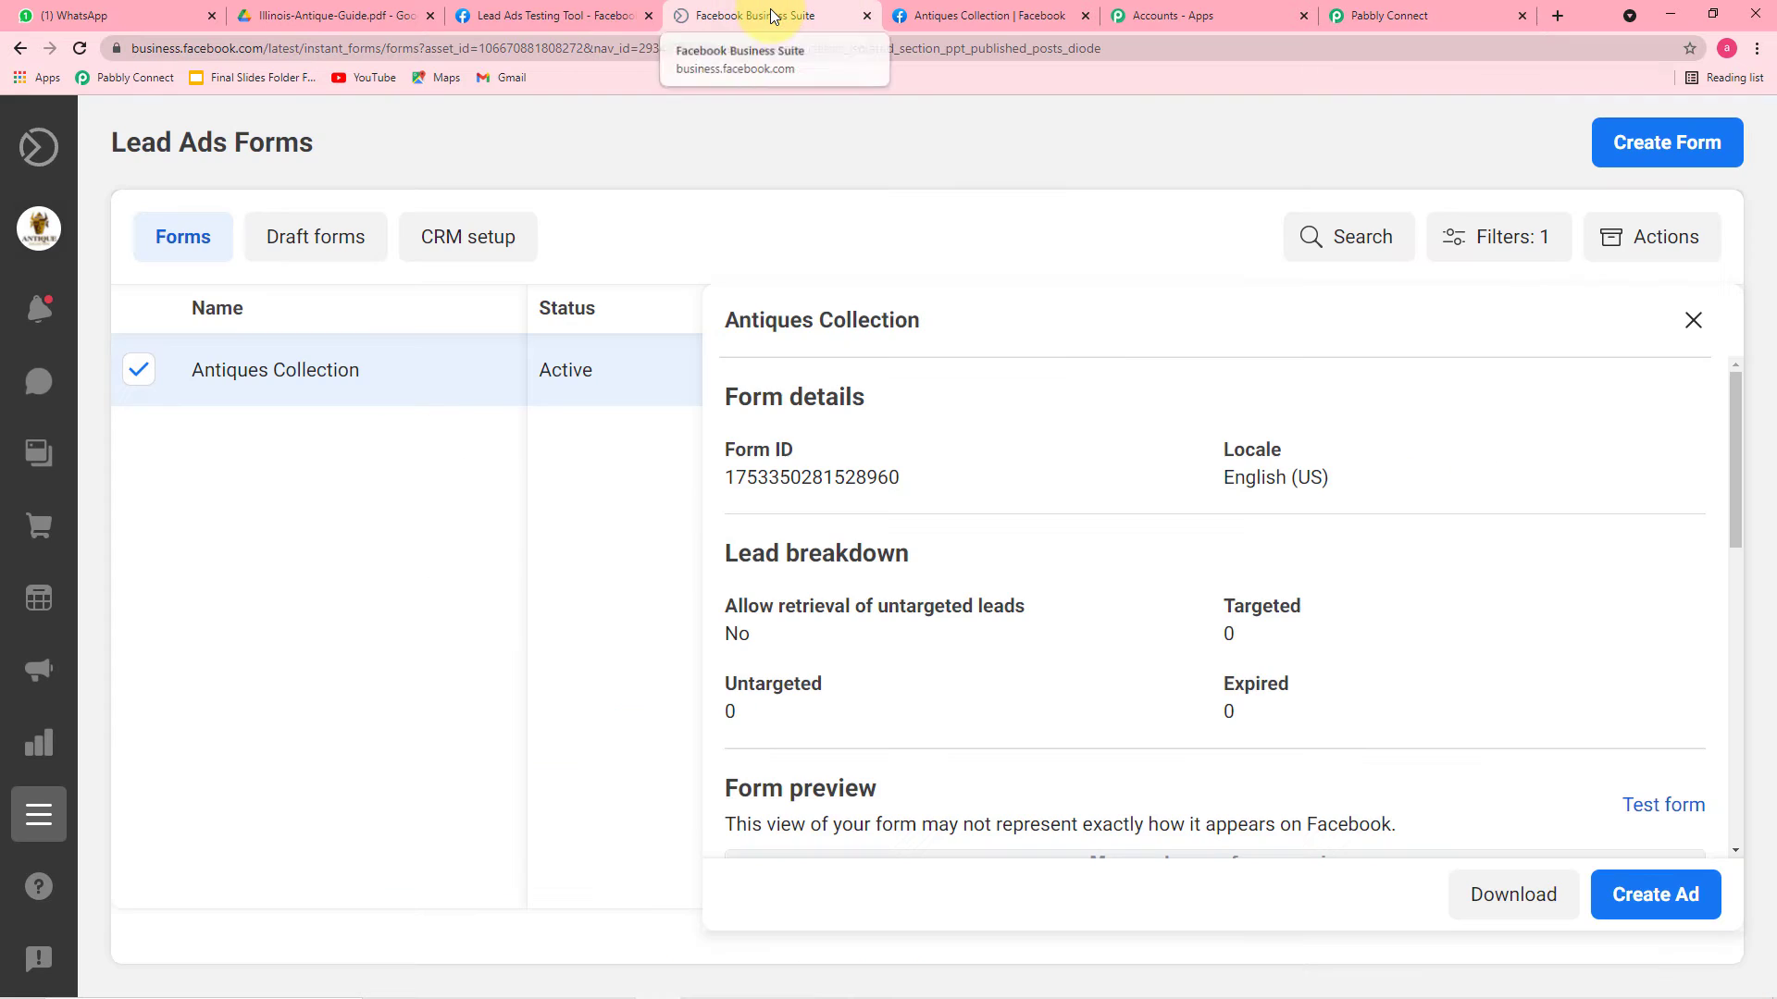
click(1649, 803)
scroll(1110, 563, down, 2)
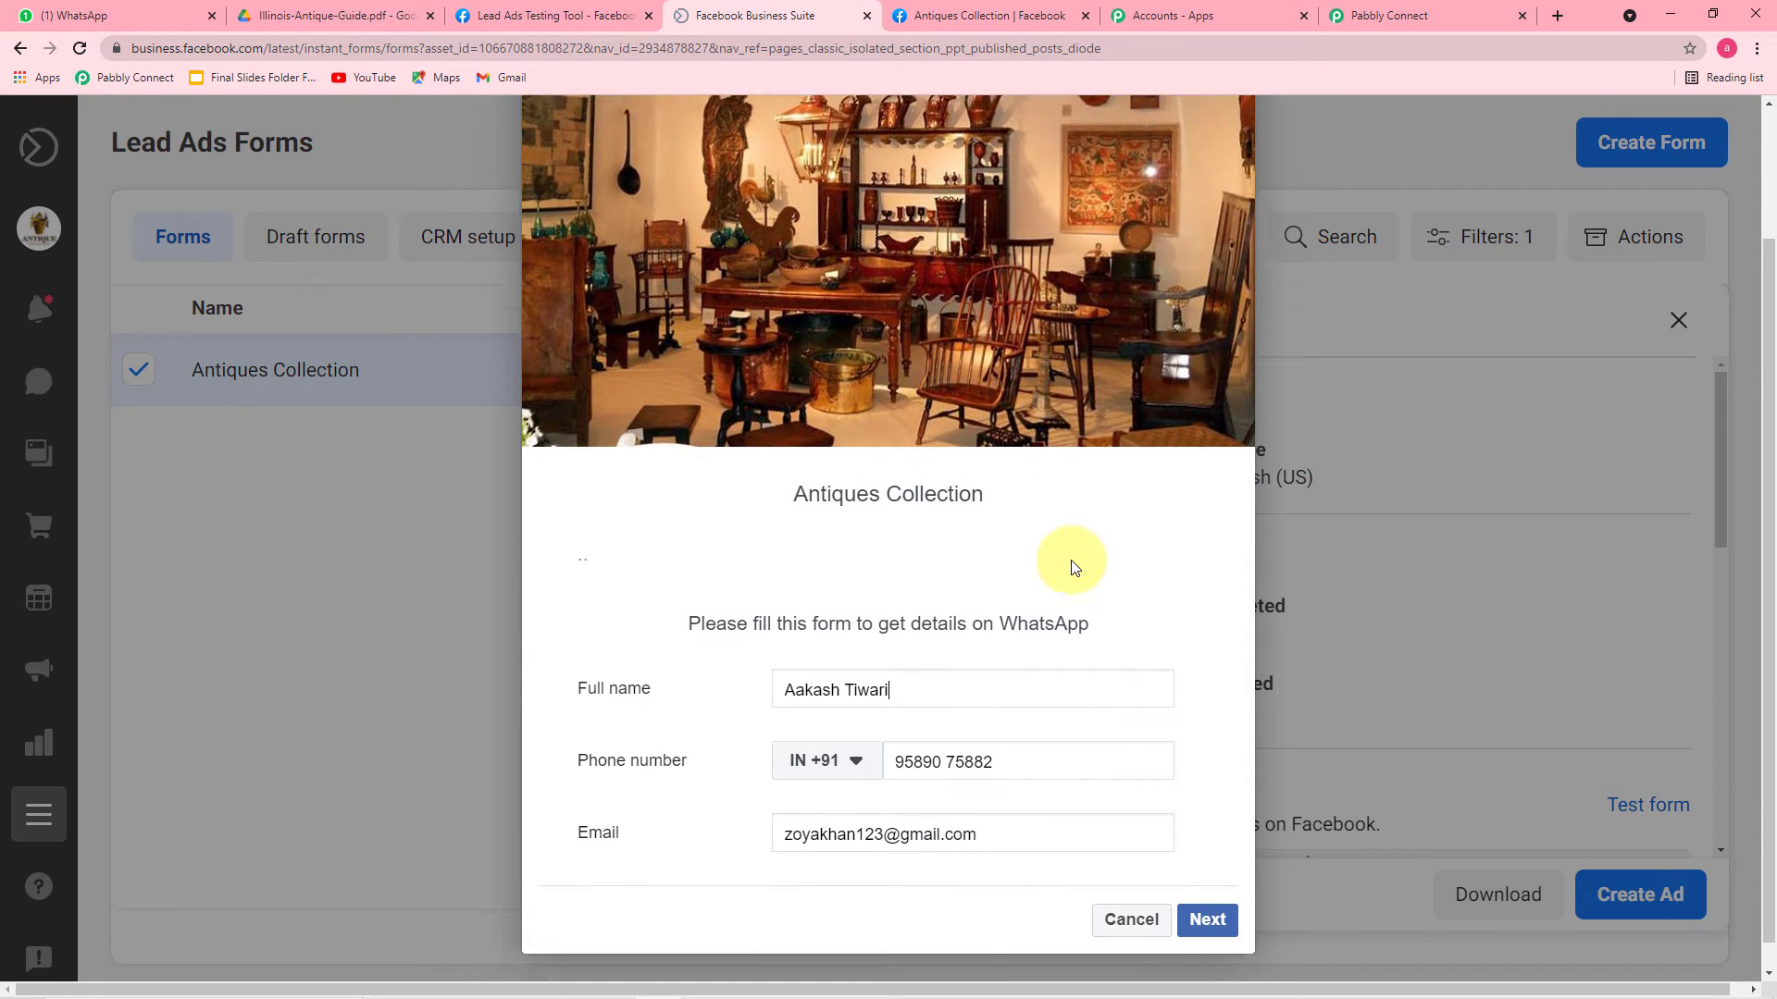
Replace the full name in the Antiques Collection test form with another lead's full name and submit the form
key(BackSpace)
key(BackSpace)
key(BackSpace)
key(BackSpace)
key(BackSpace)
key(BackSpace)
key(BackSpace)
key(BackSpace)
key(BackSpace)
key(BackSpace)
key(BackSpace)
key(BackSpace)
key(BackSpace)
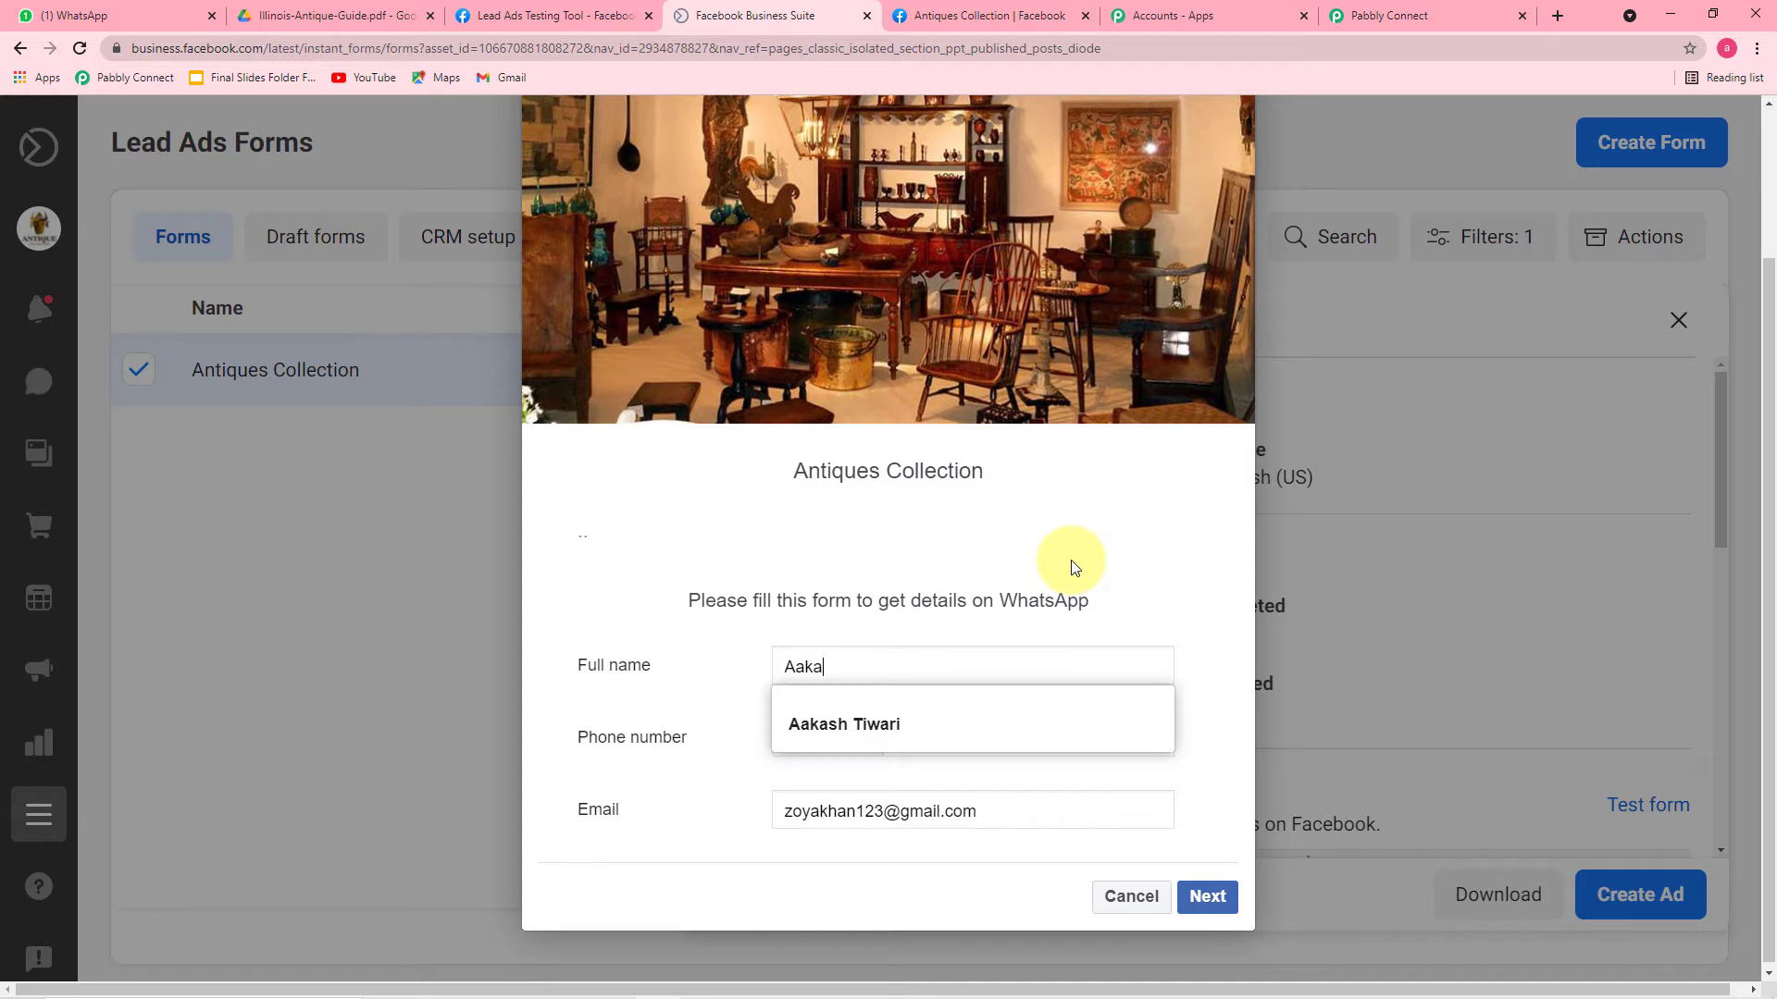
text(Z)
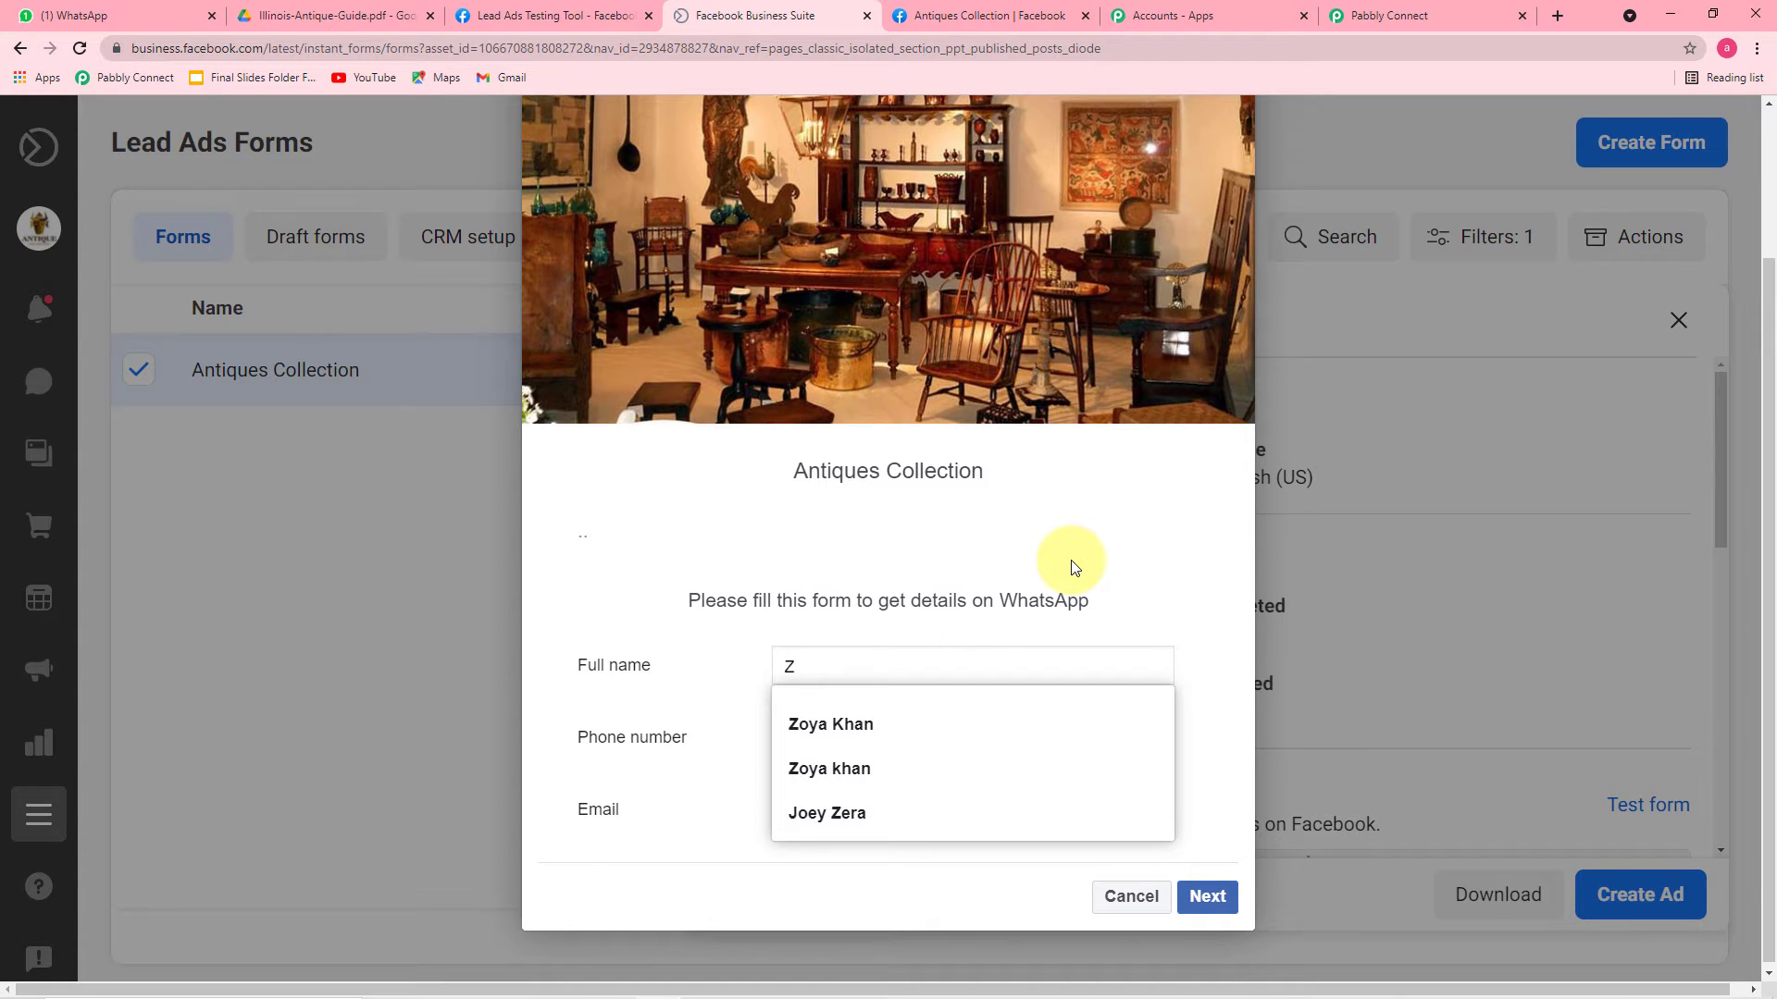
click(904, 726)
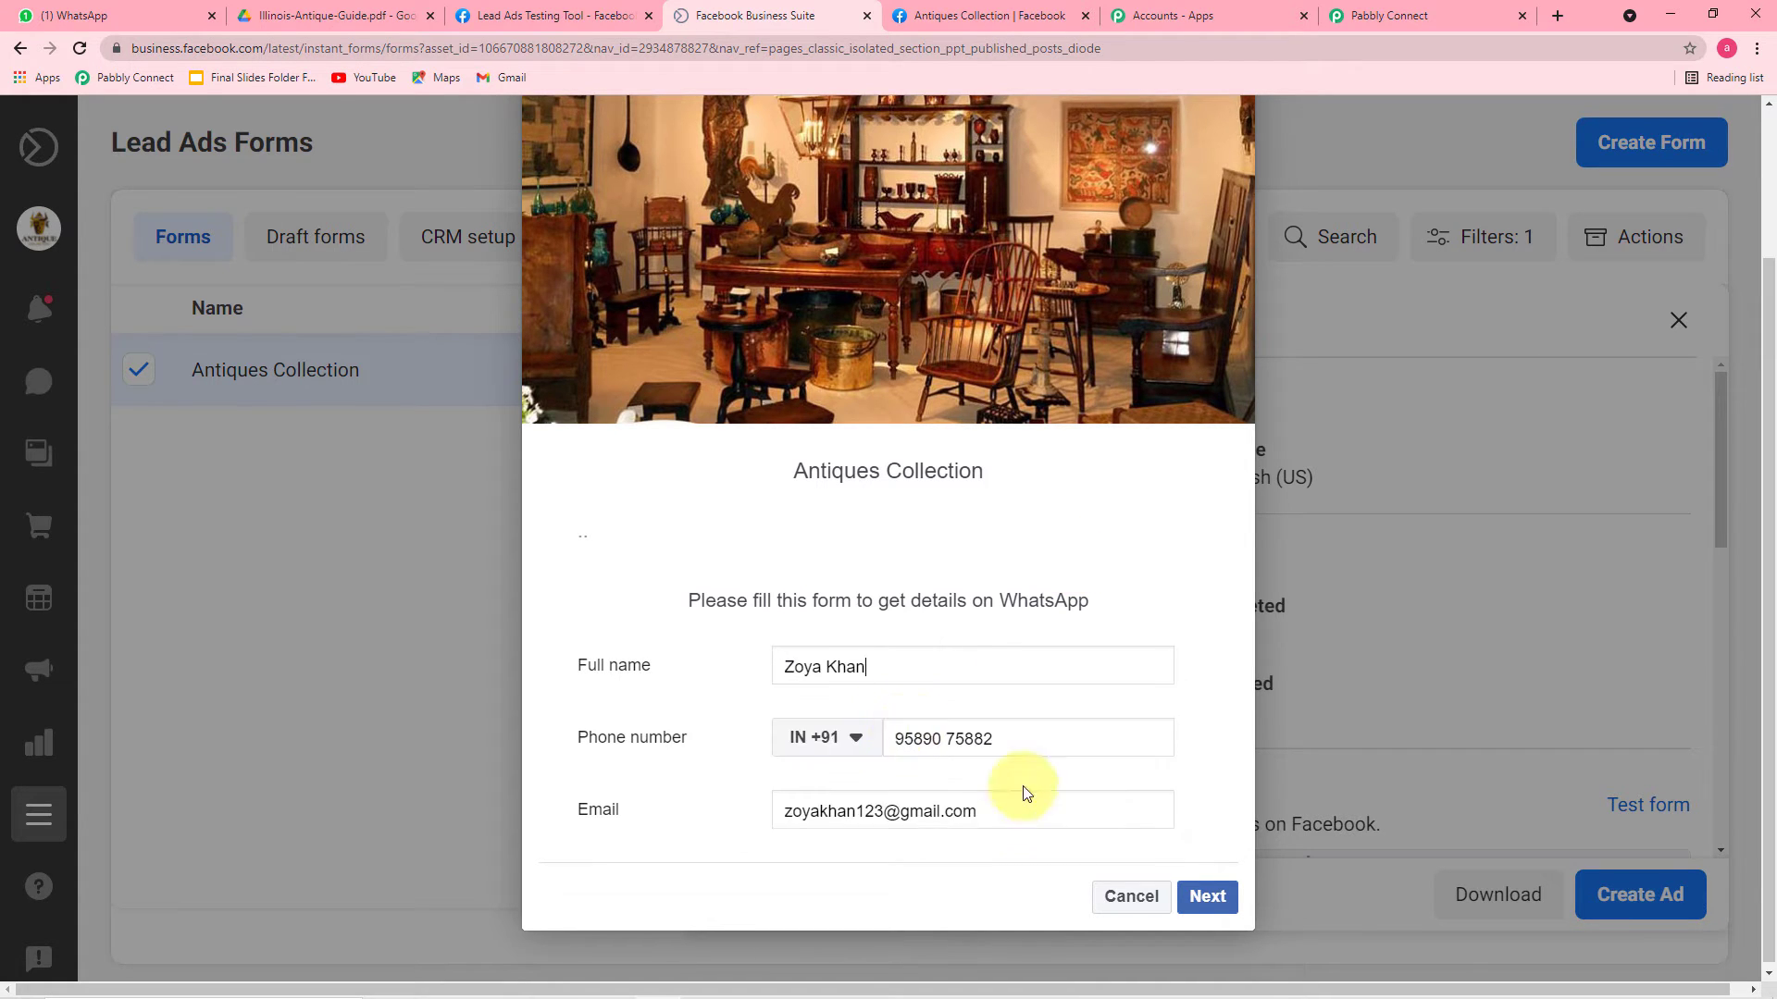
click(1204, 897)
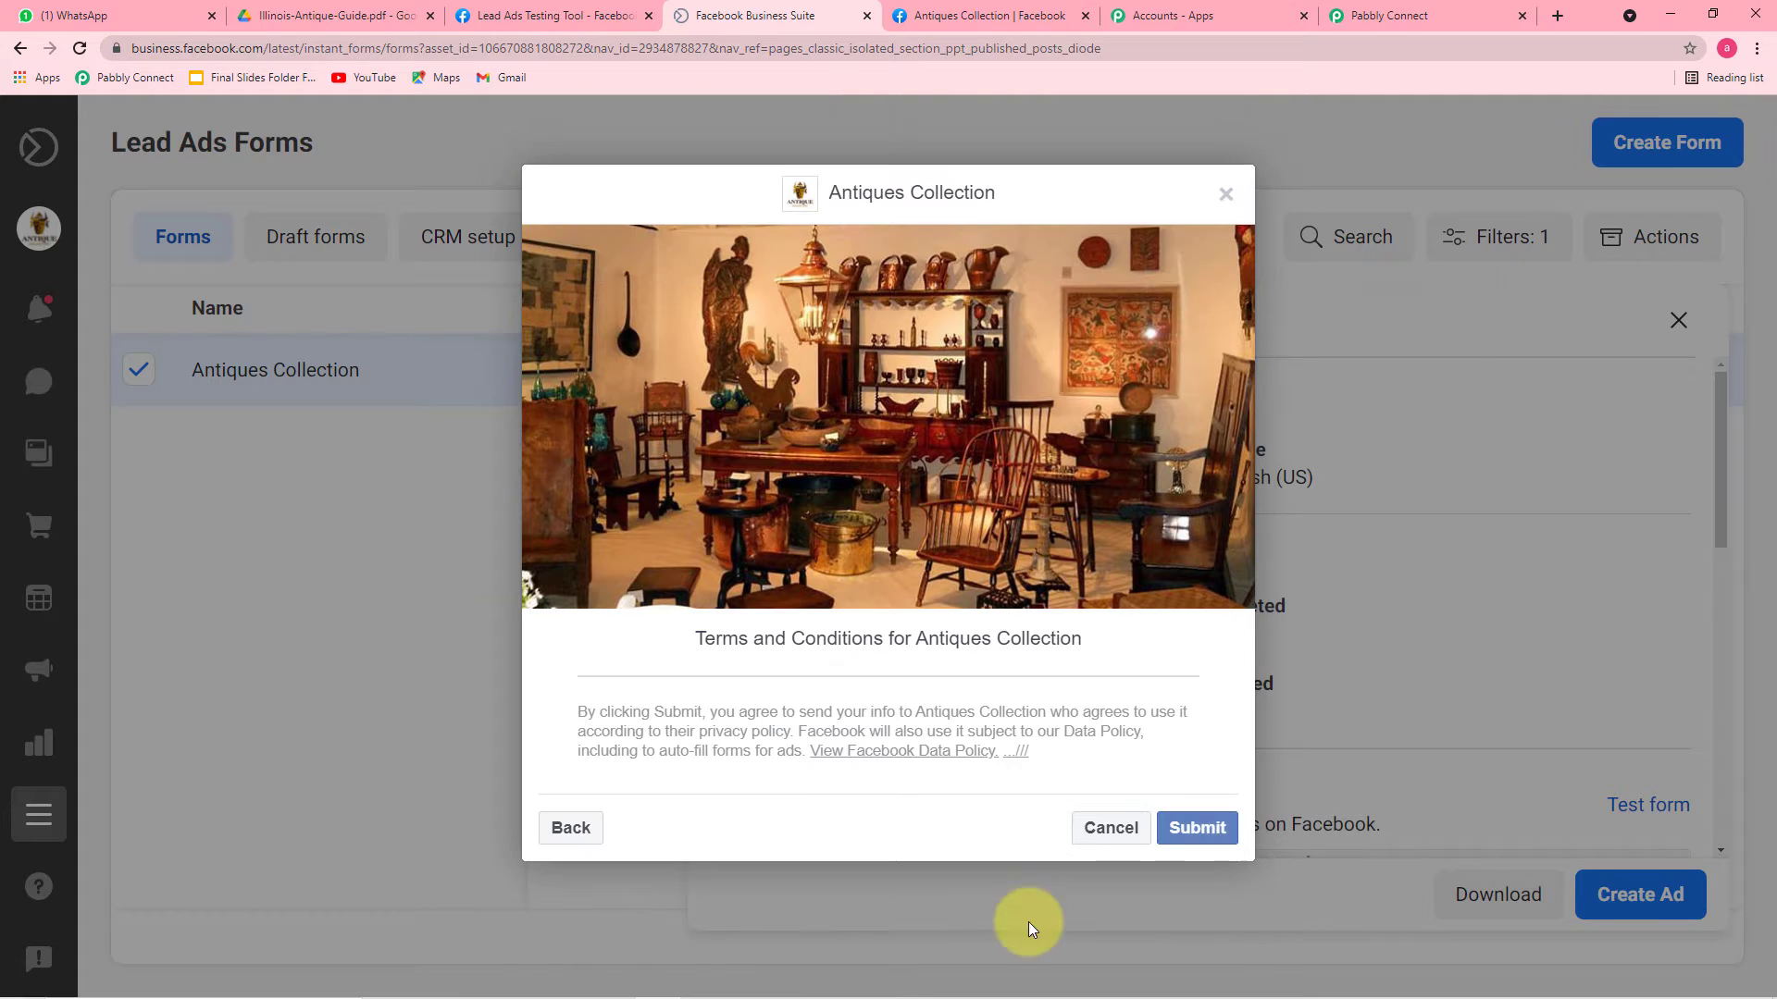
click(1203, 830)
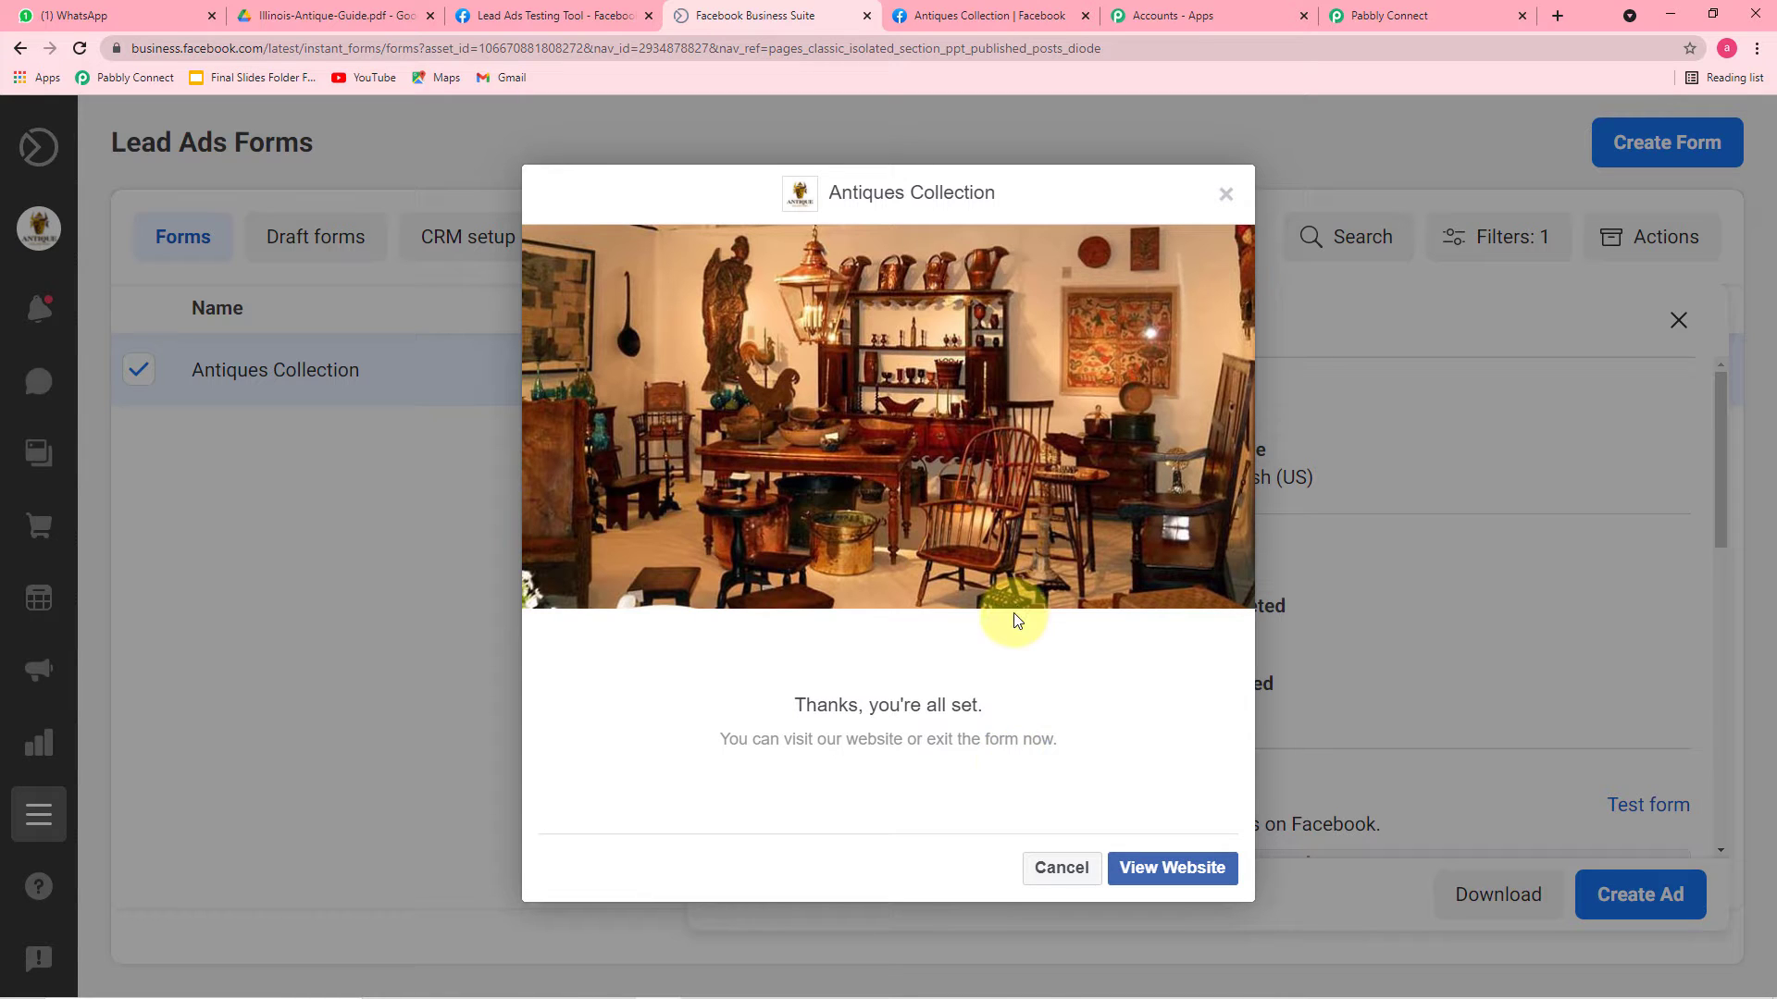
Switch to Pabbly Connect, save the Facebook Lead Ads trigger and send its test request
click(1390, 25)
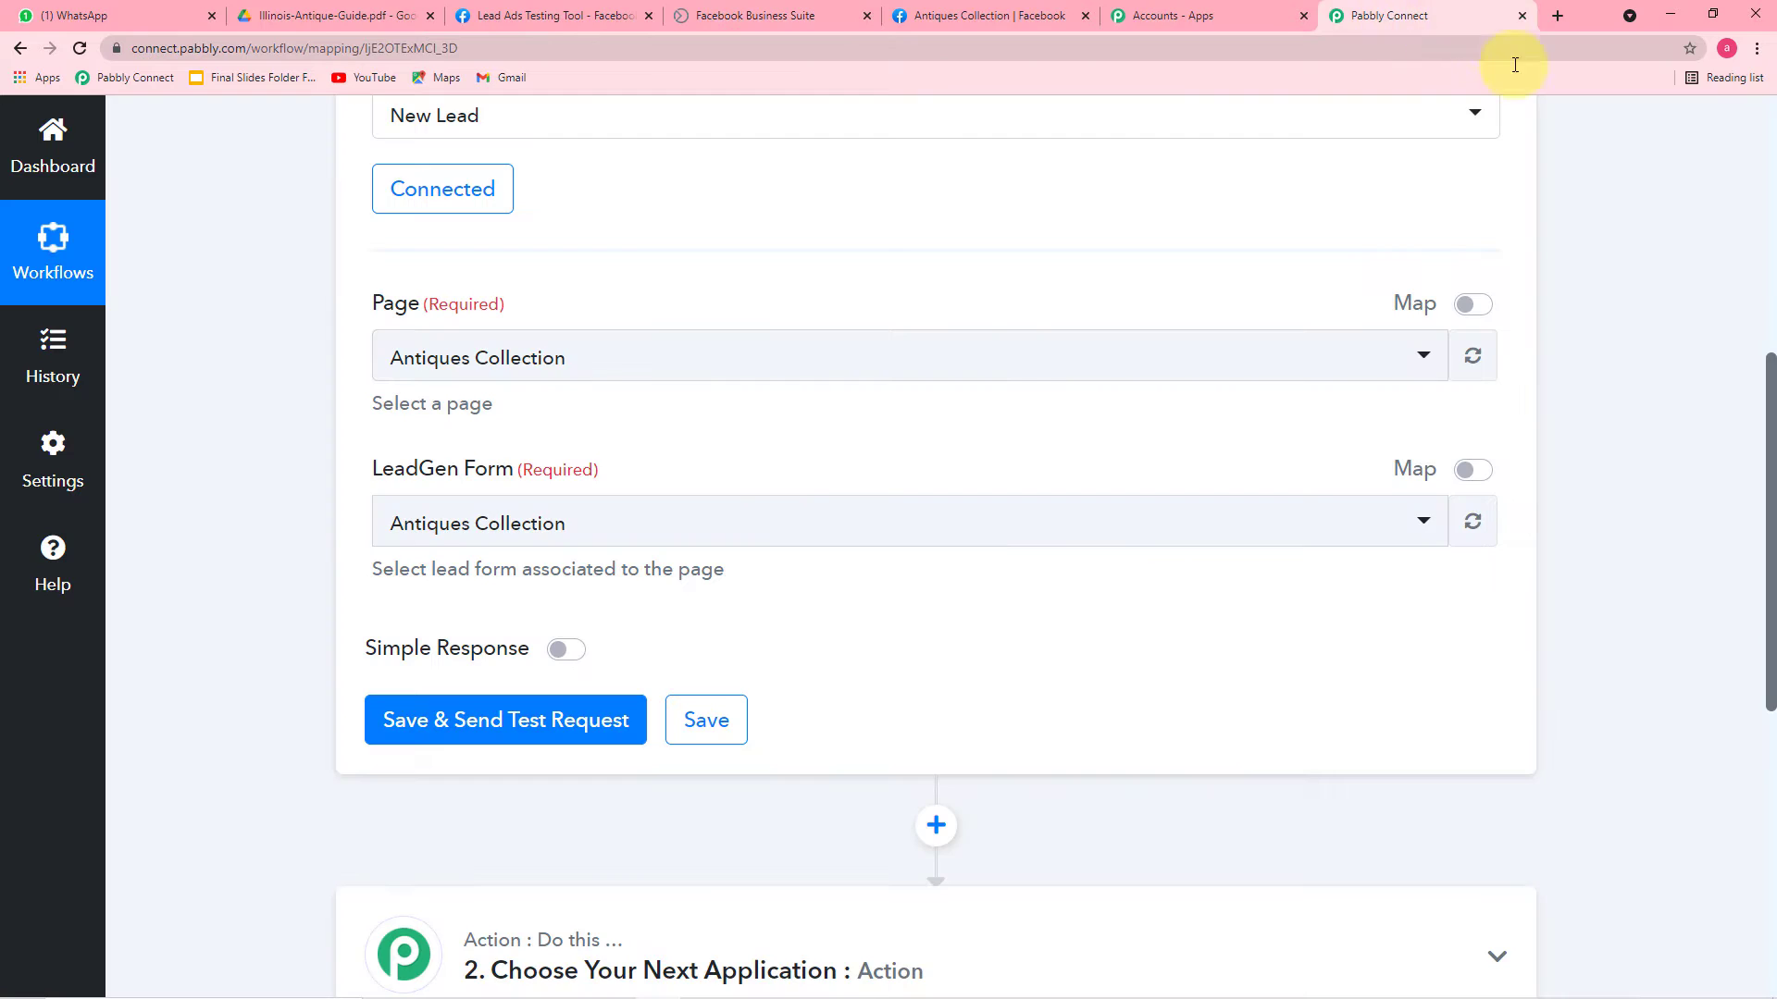
click(400, 729)
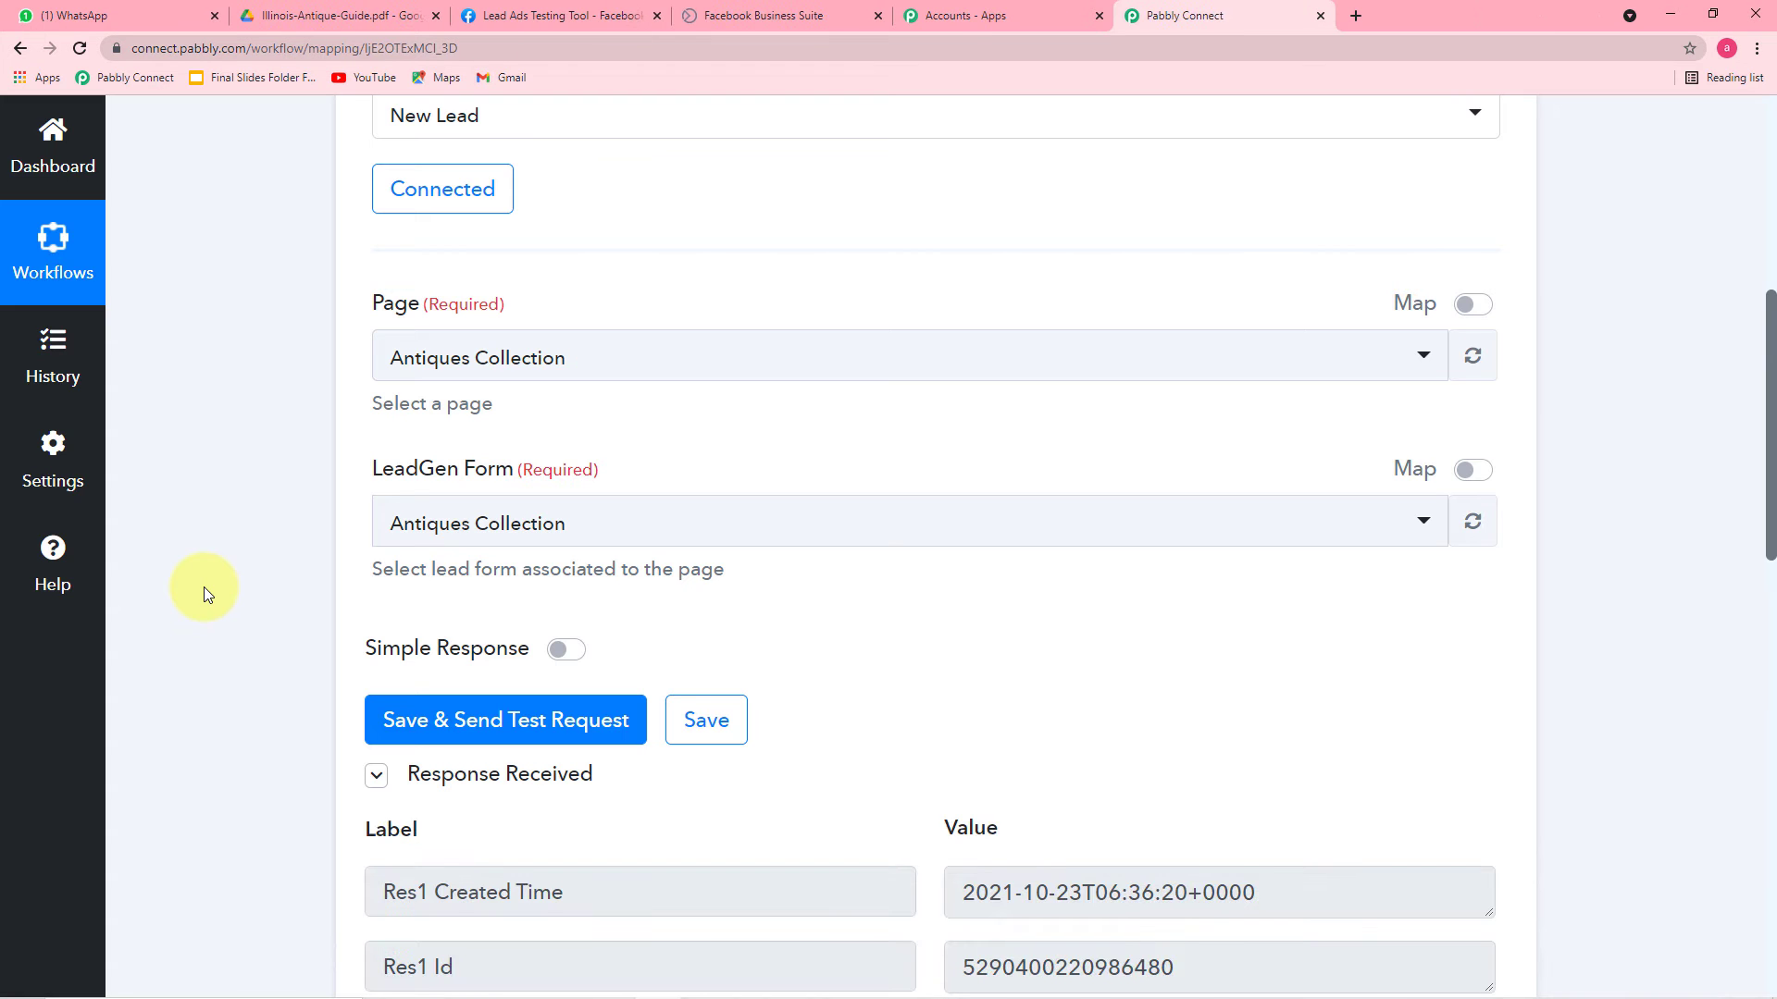
Examine the lead's name, phone number and email in the trigger's received response and review the trigger settings
scroll(215, 570, down, 7)
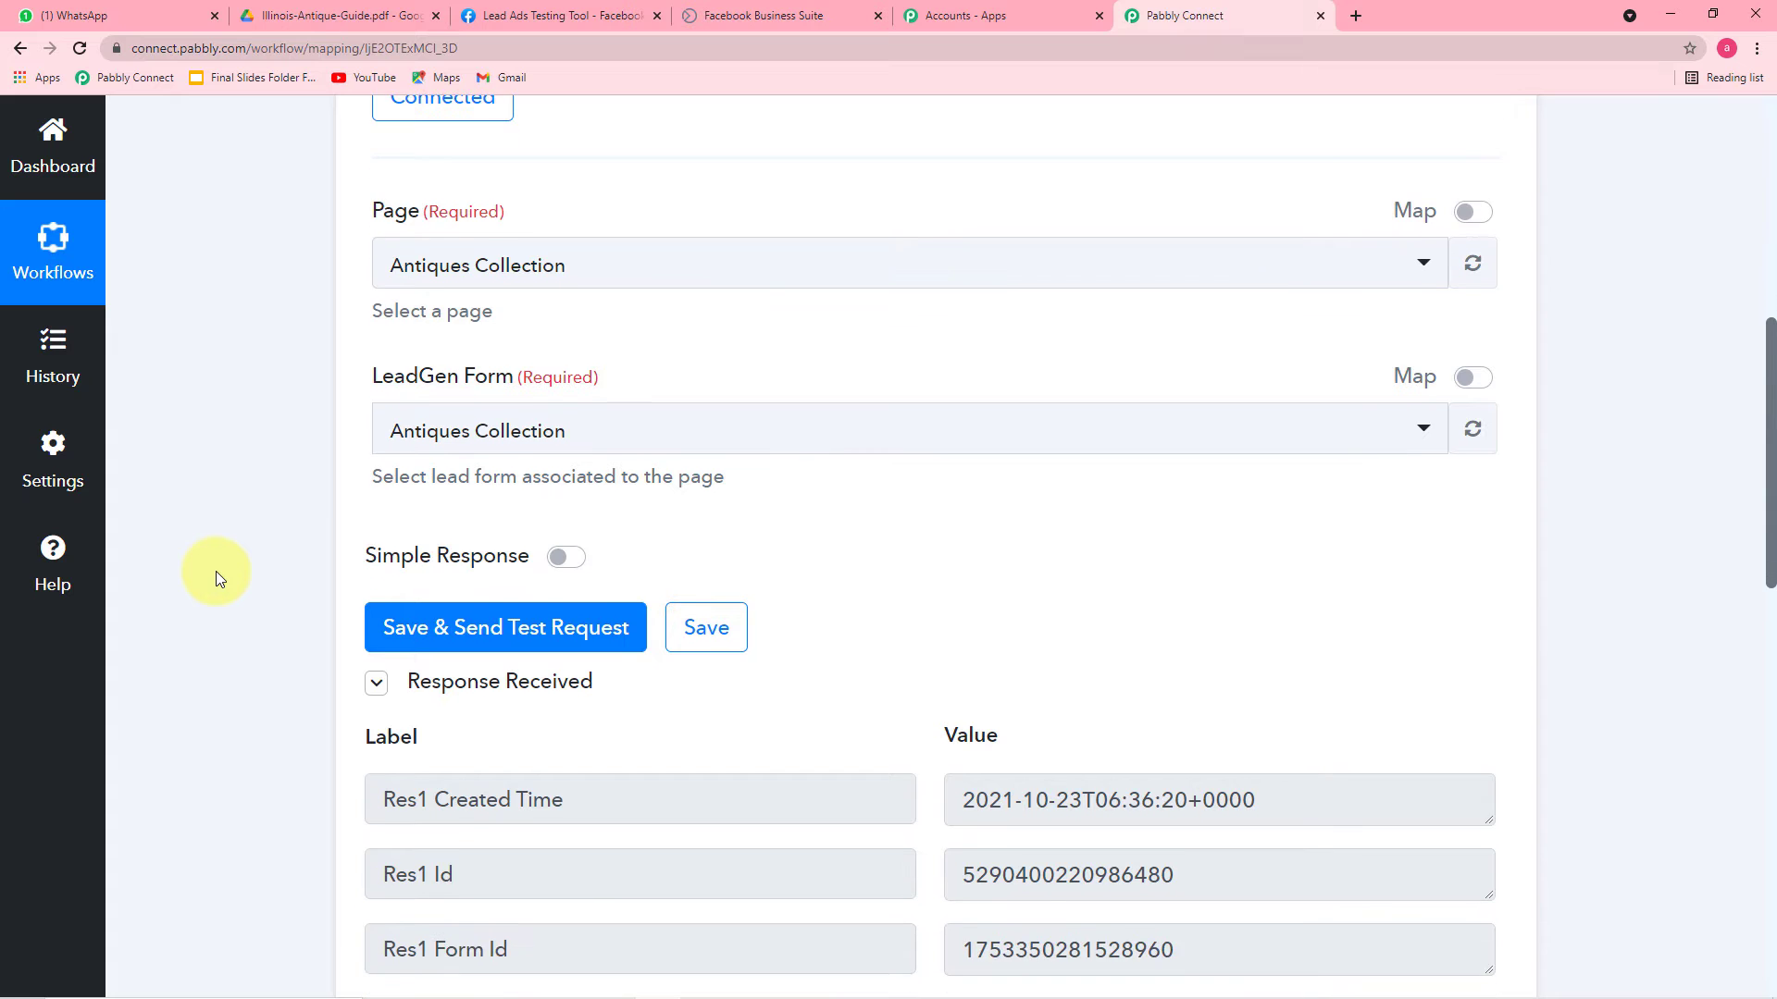
scroll(215, 571, down, 1)
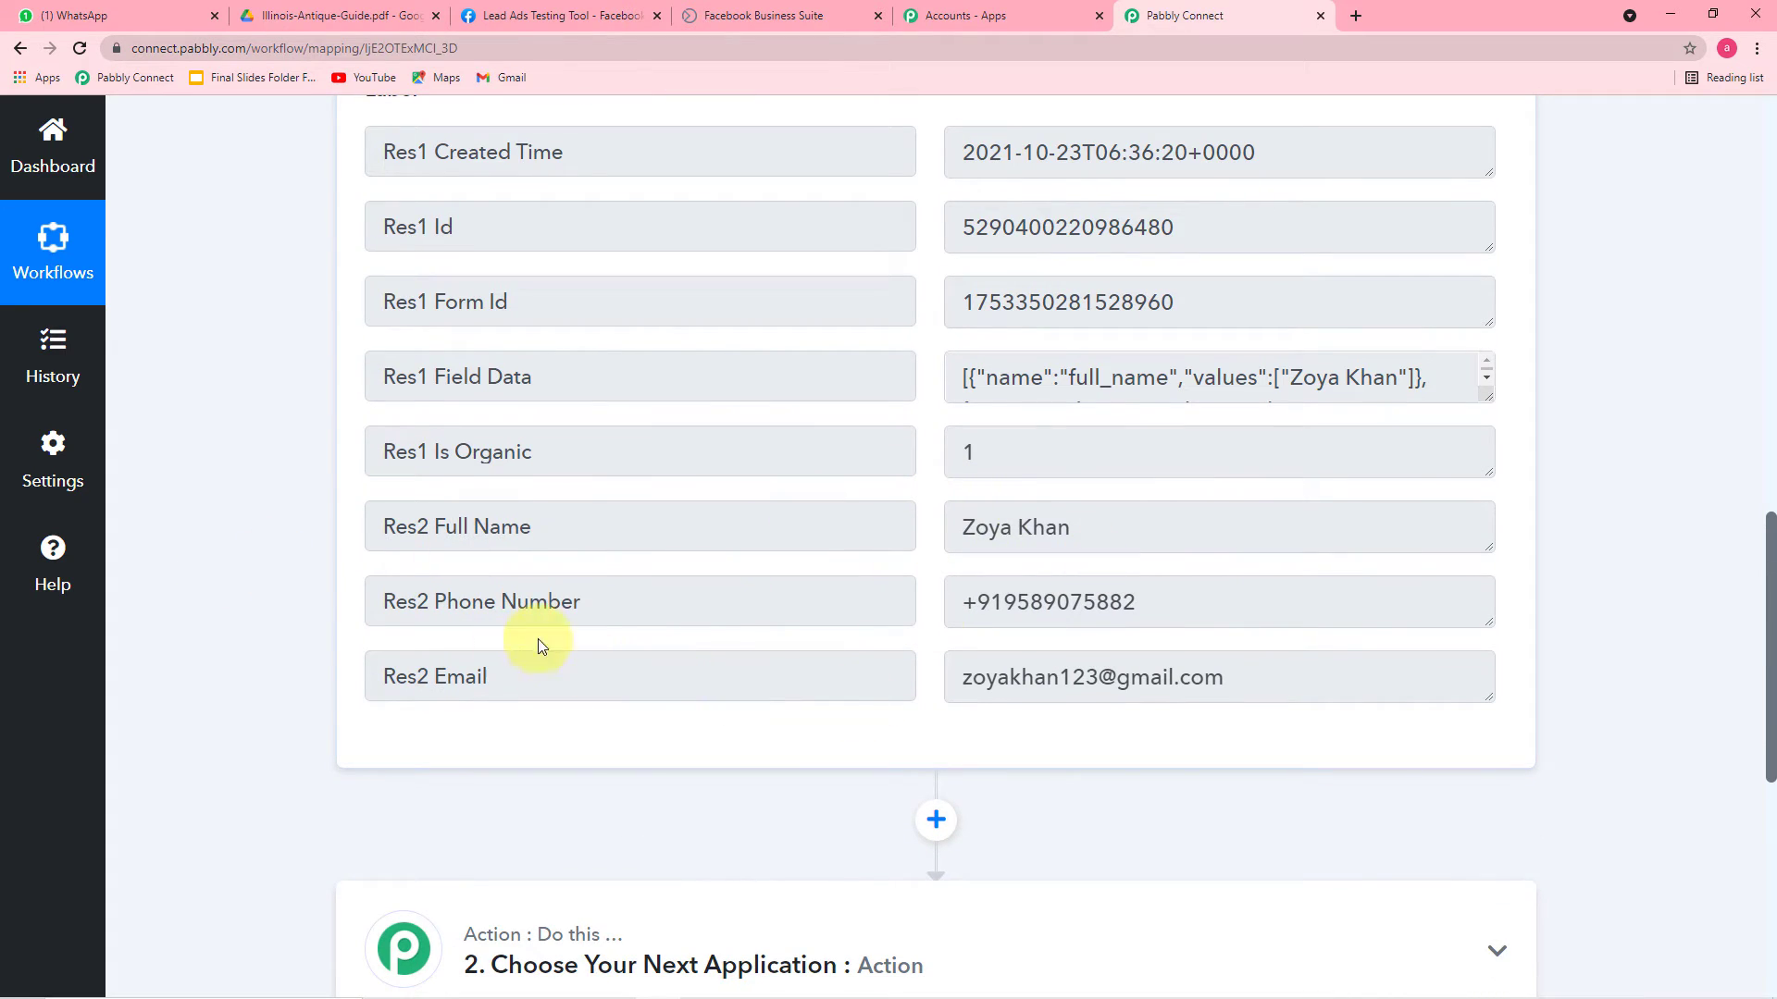
scroll(258, 541, down, 2)
scroll(257, 540, down, 4)
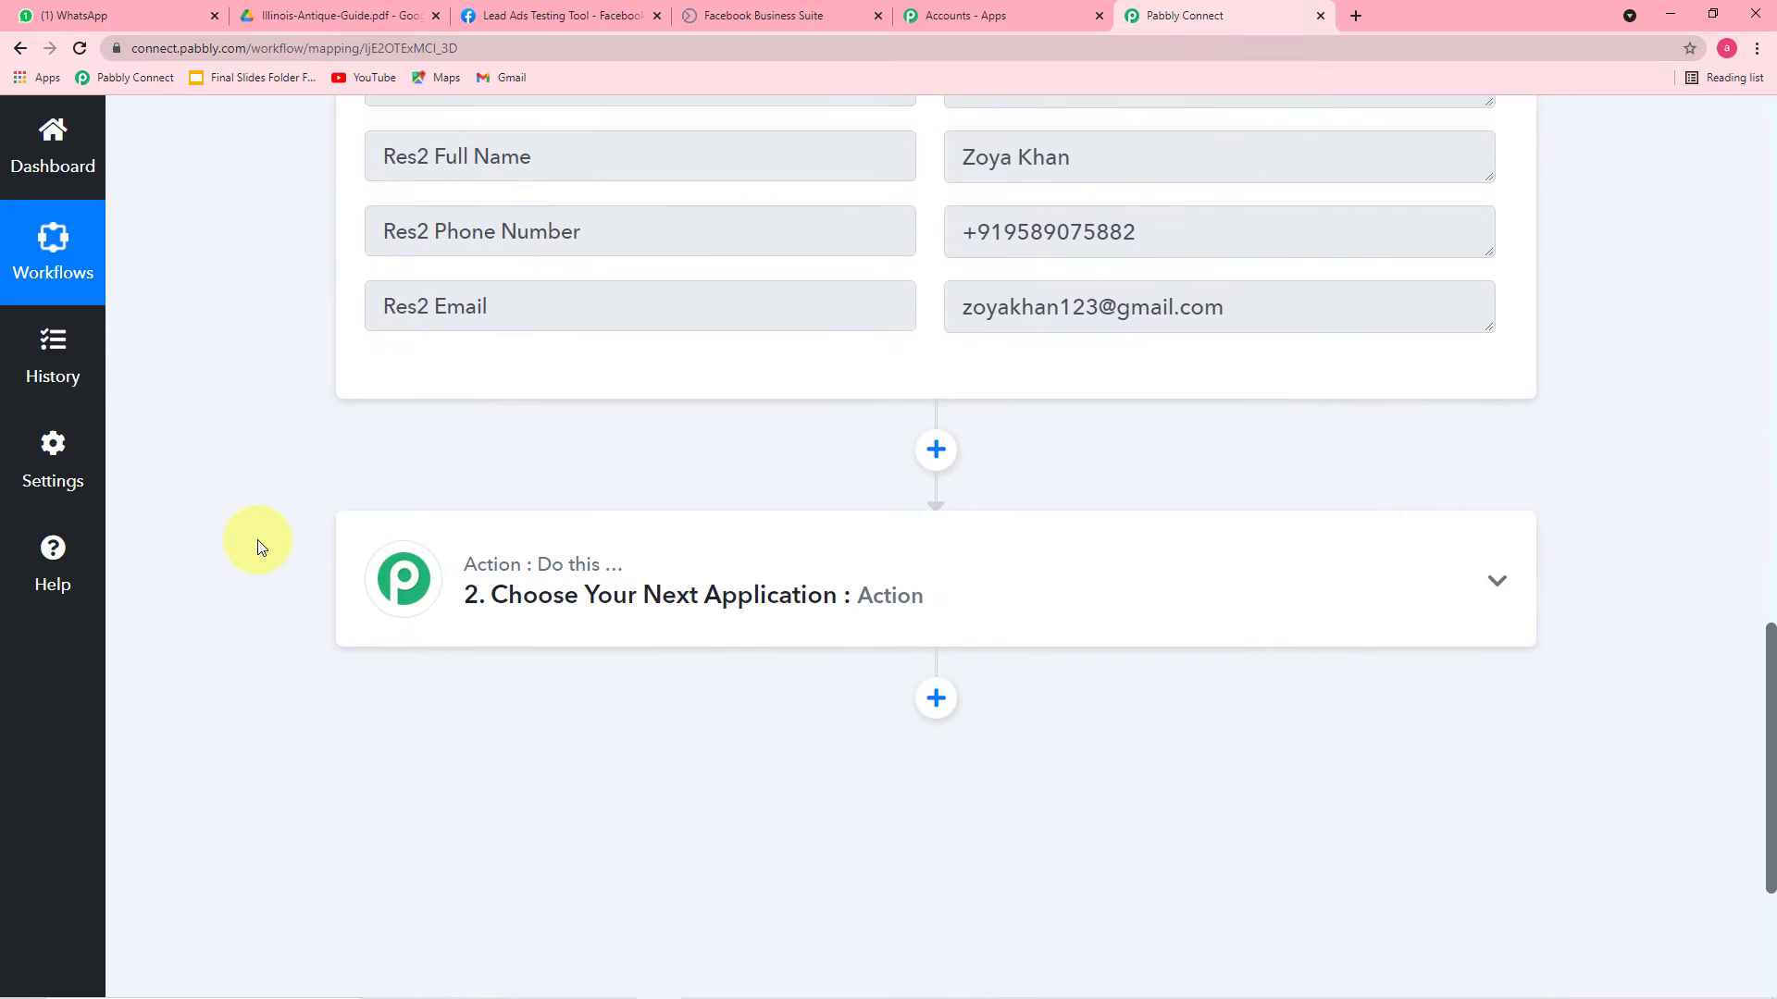
scroll(257, 541, up, 5)
scroll(257, 540, up, 11)
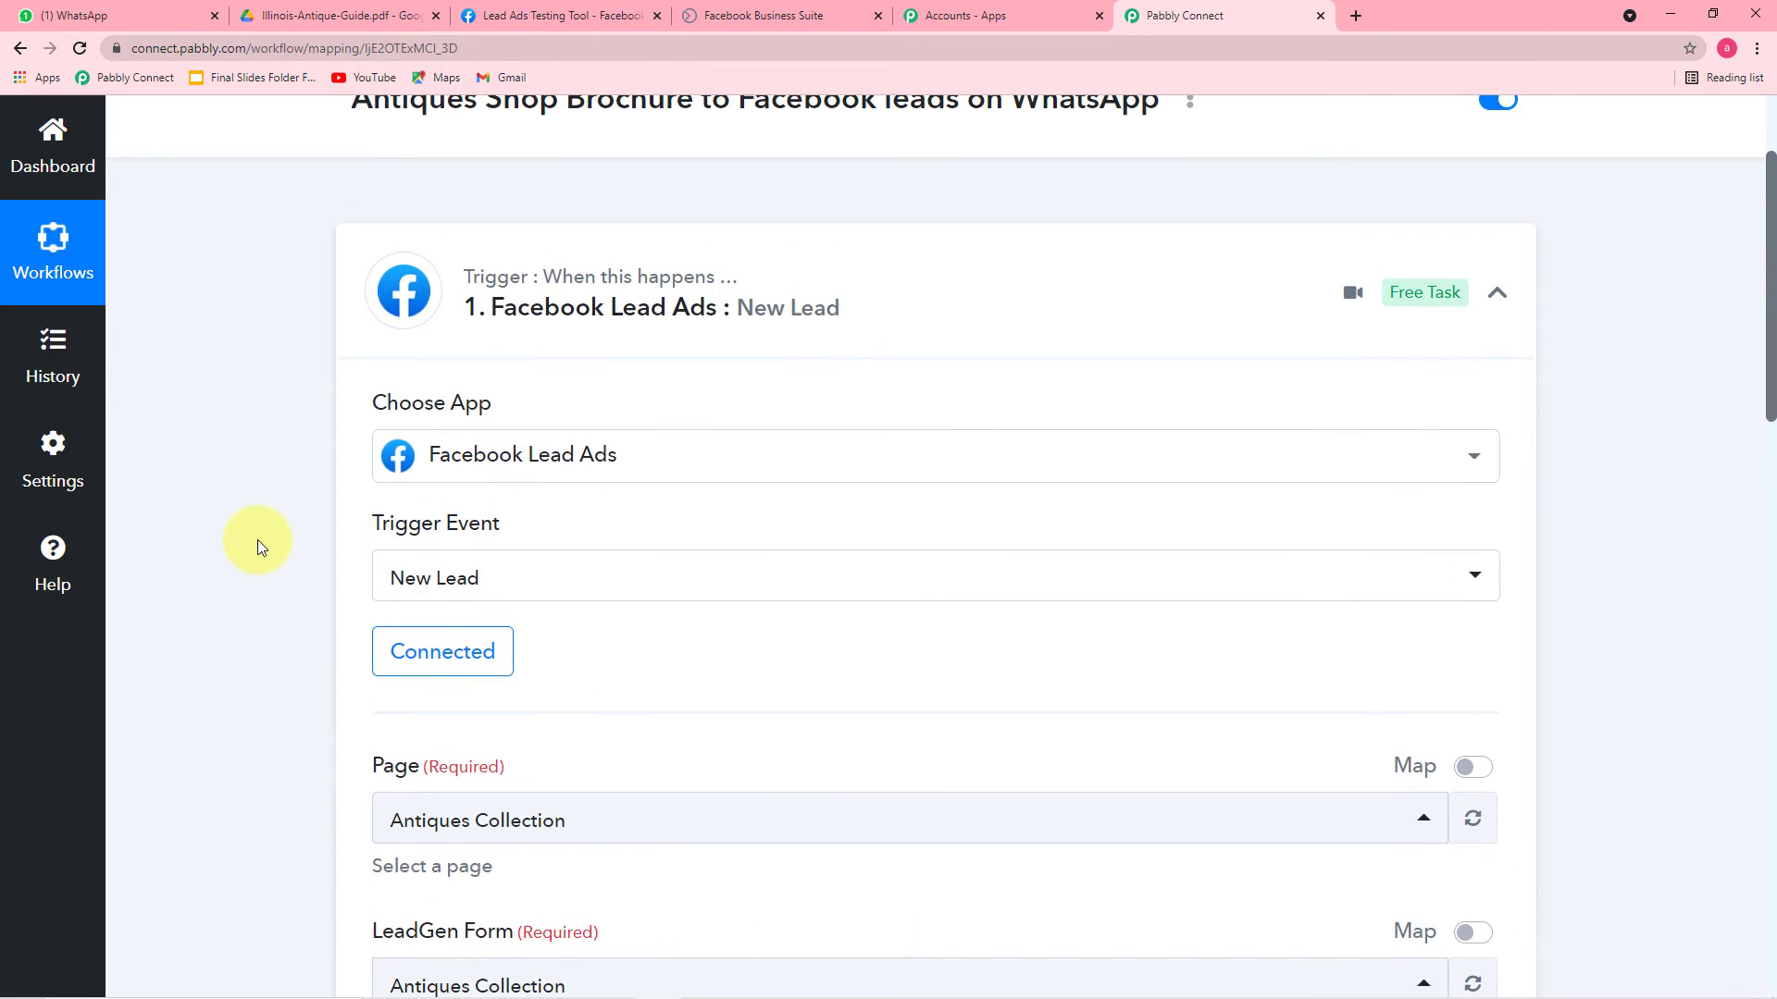
scroll(706, 697, down, 3)
scroll(482, 657, down, 10)
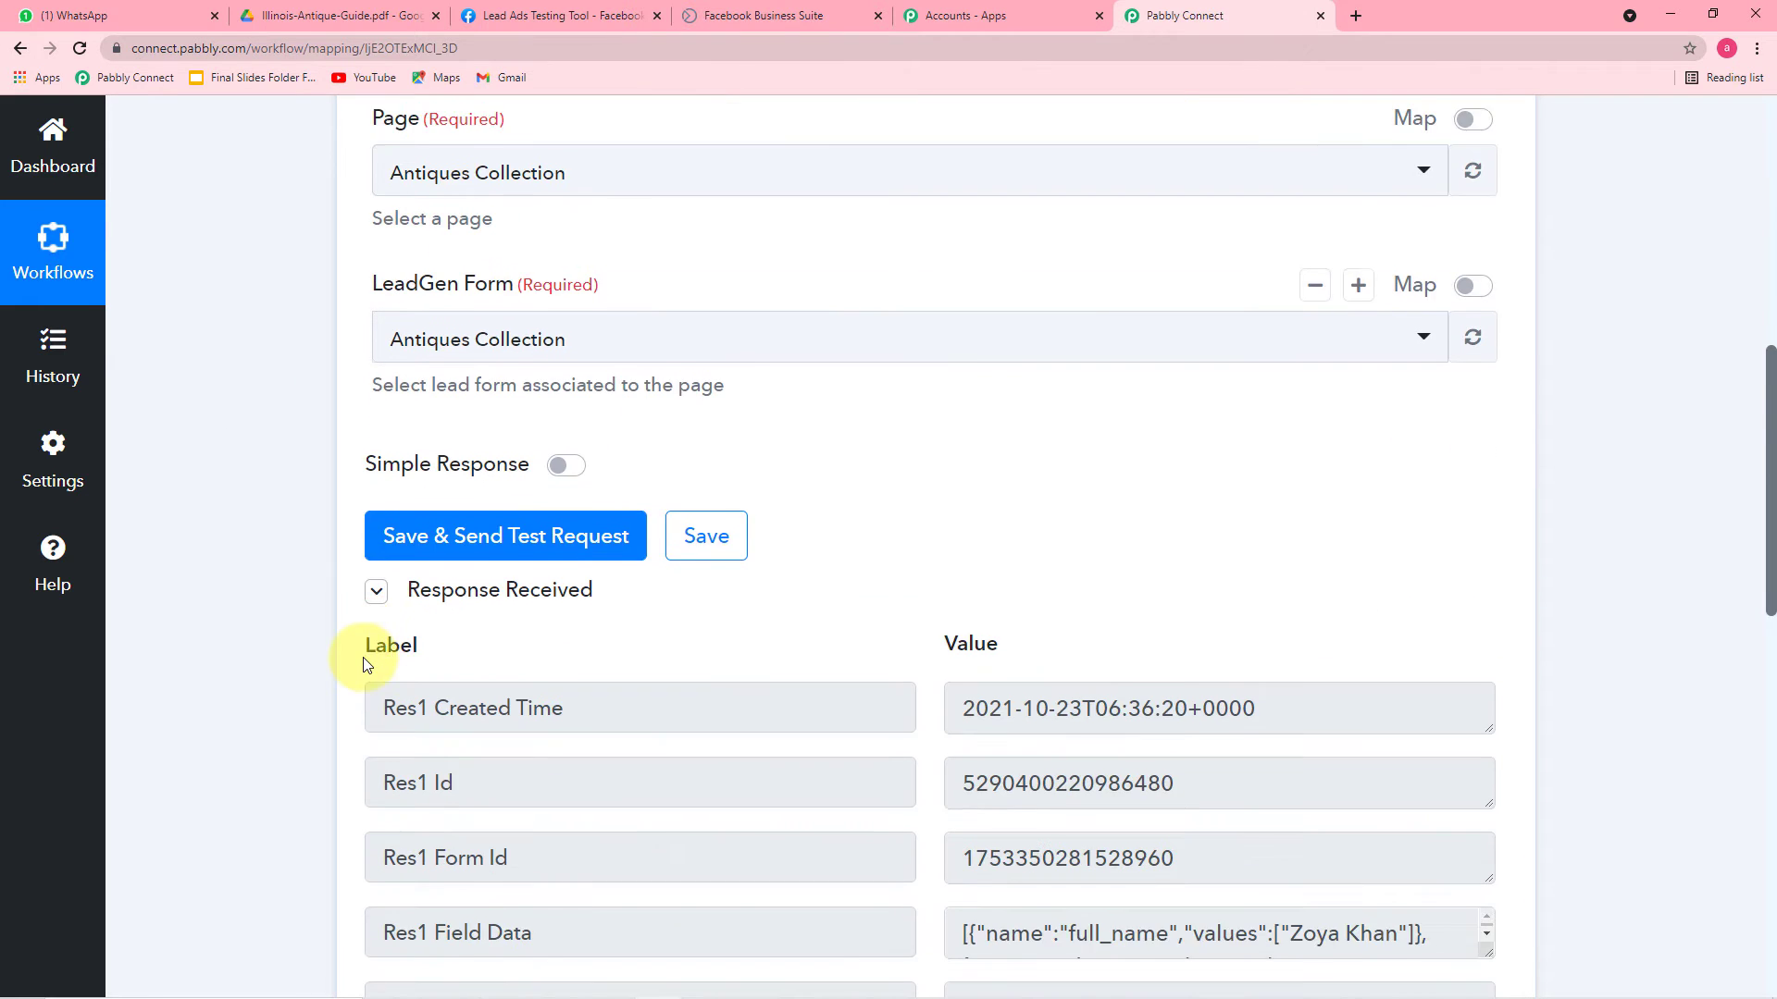
scroll(363, 665, down, 6)
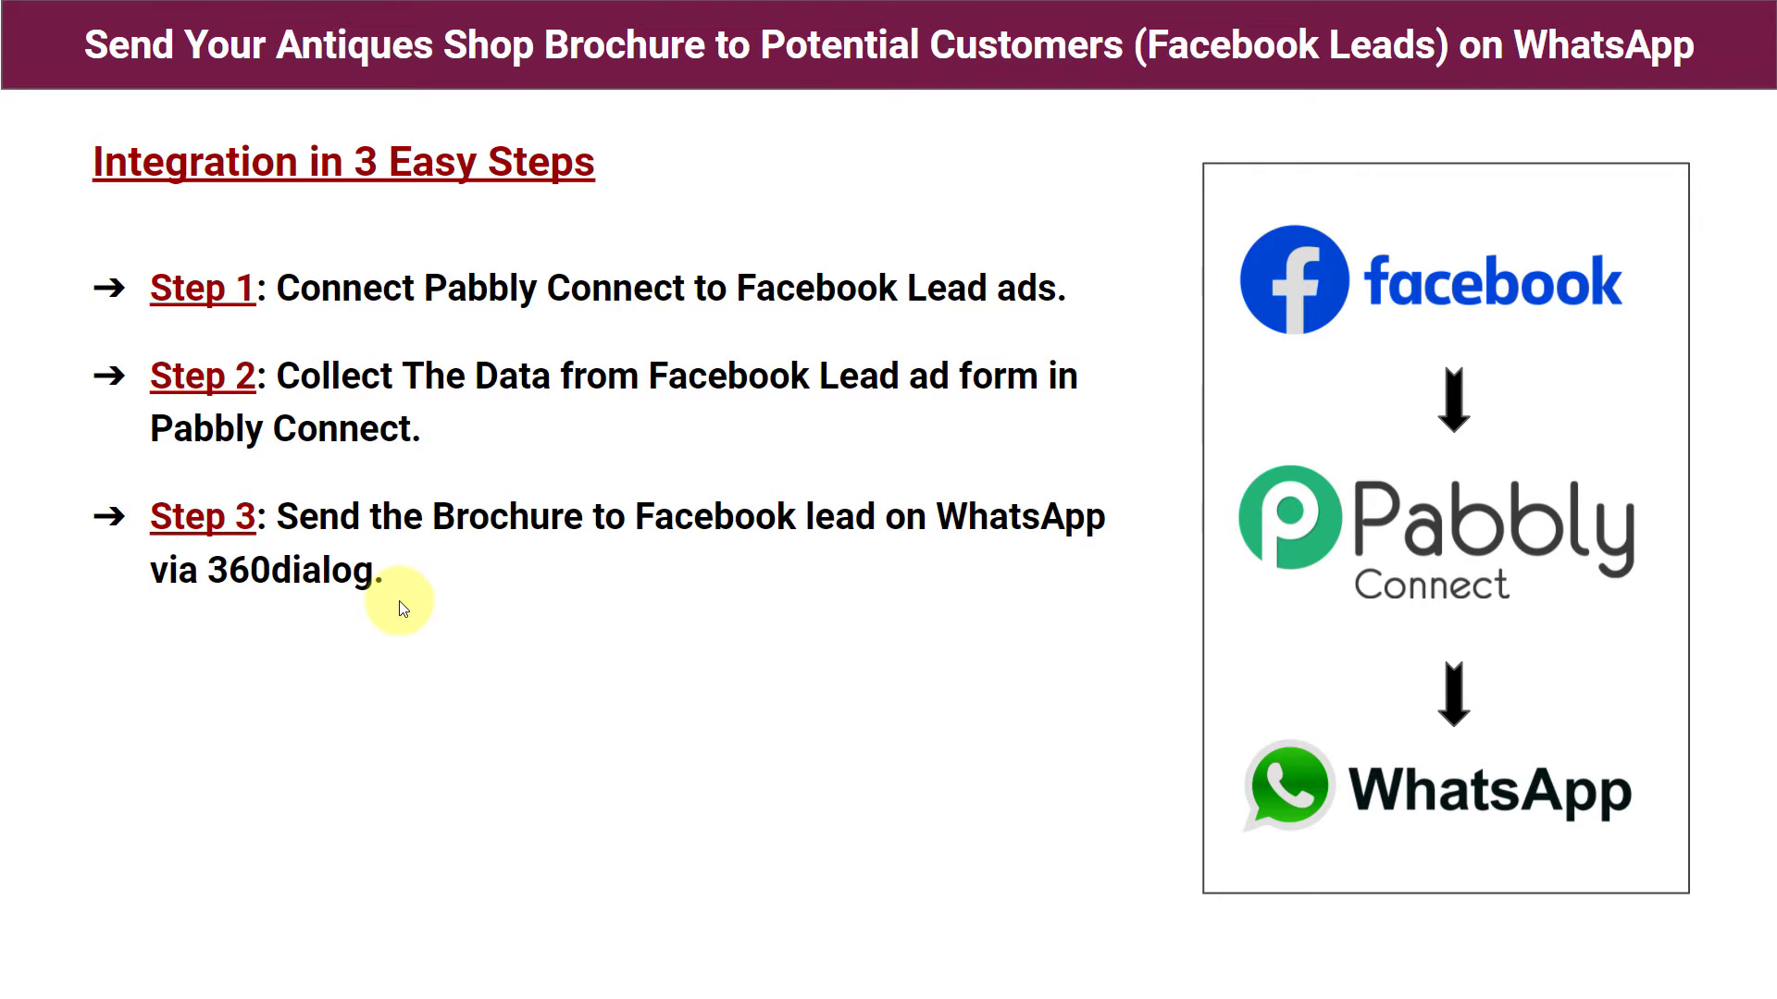
Set the second step's app to WhatsApp by 360Dialog with Send Template Message as the action event
key(alt+Tab)
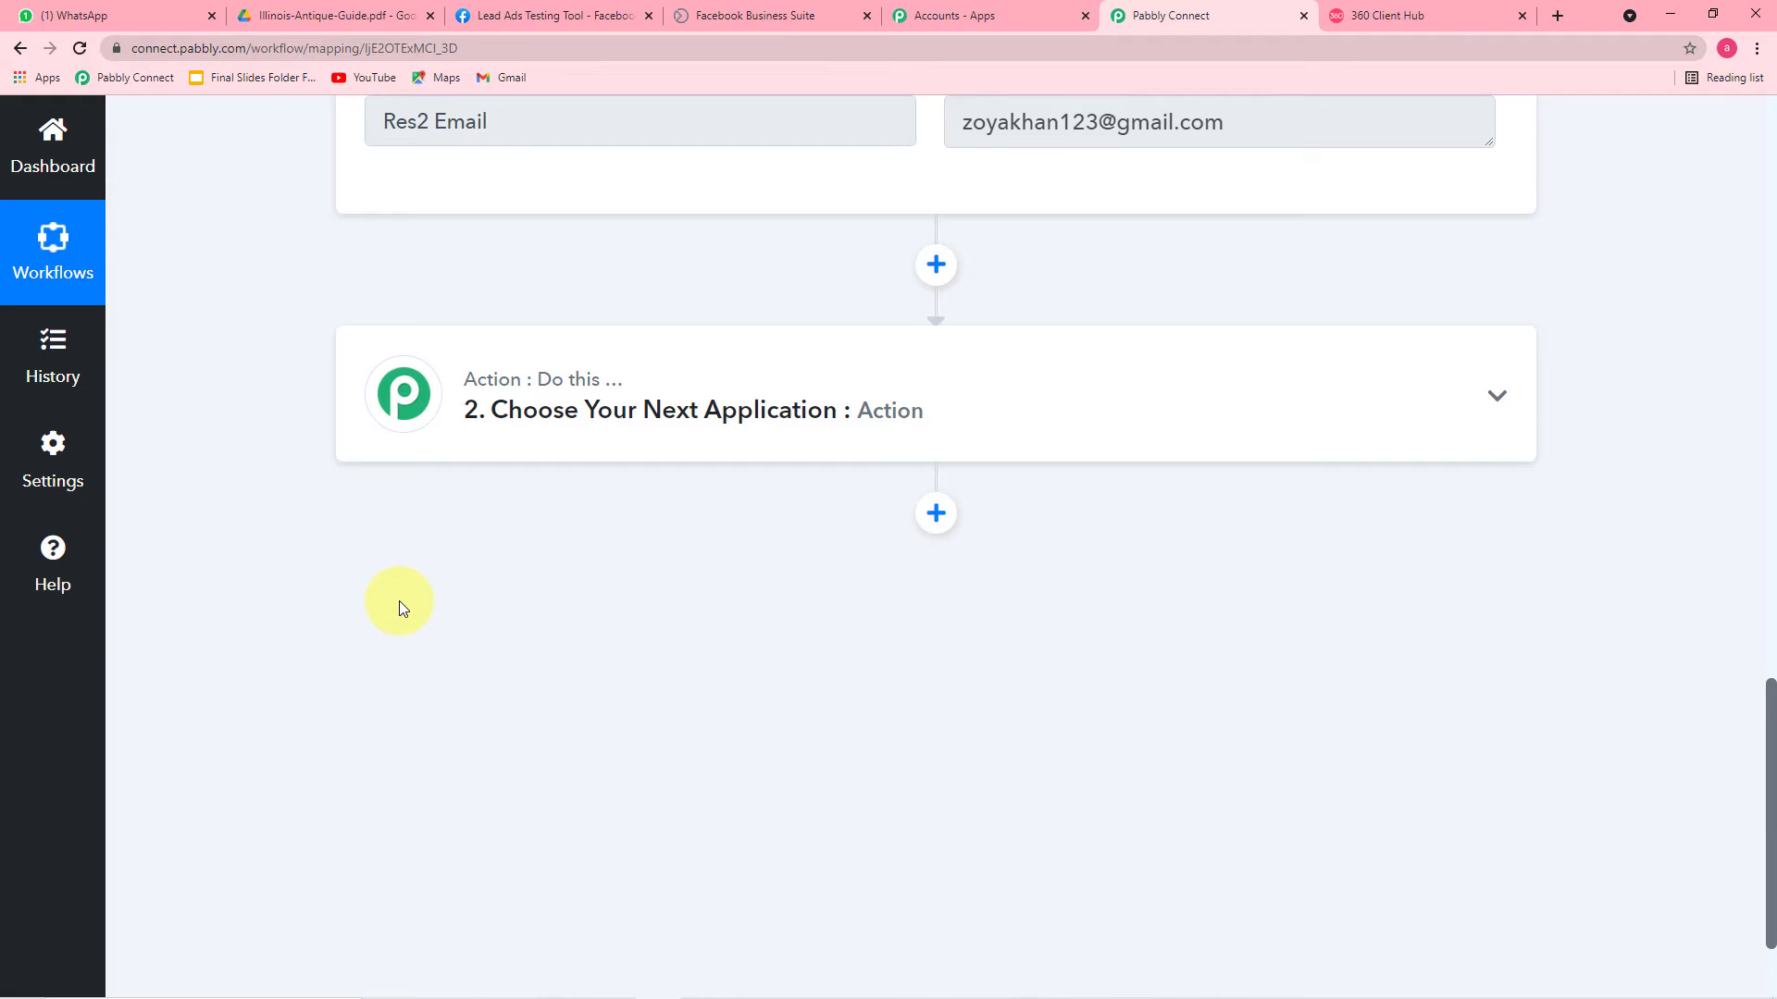
click(787, 408)
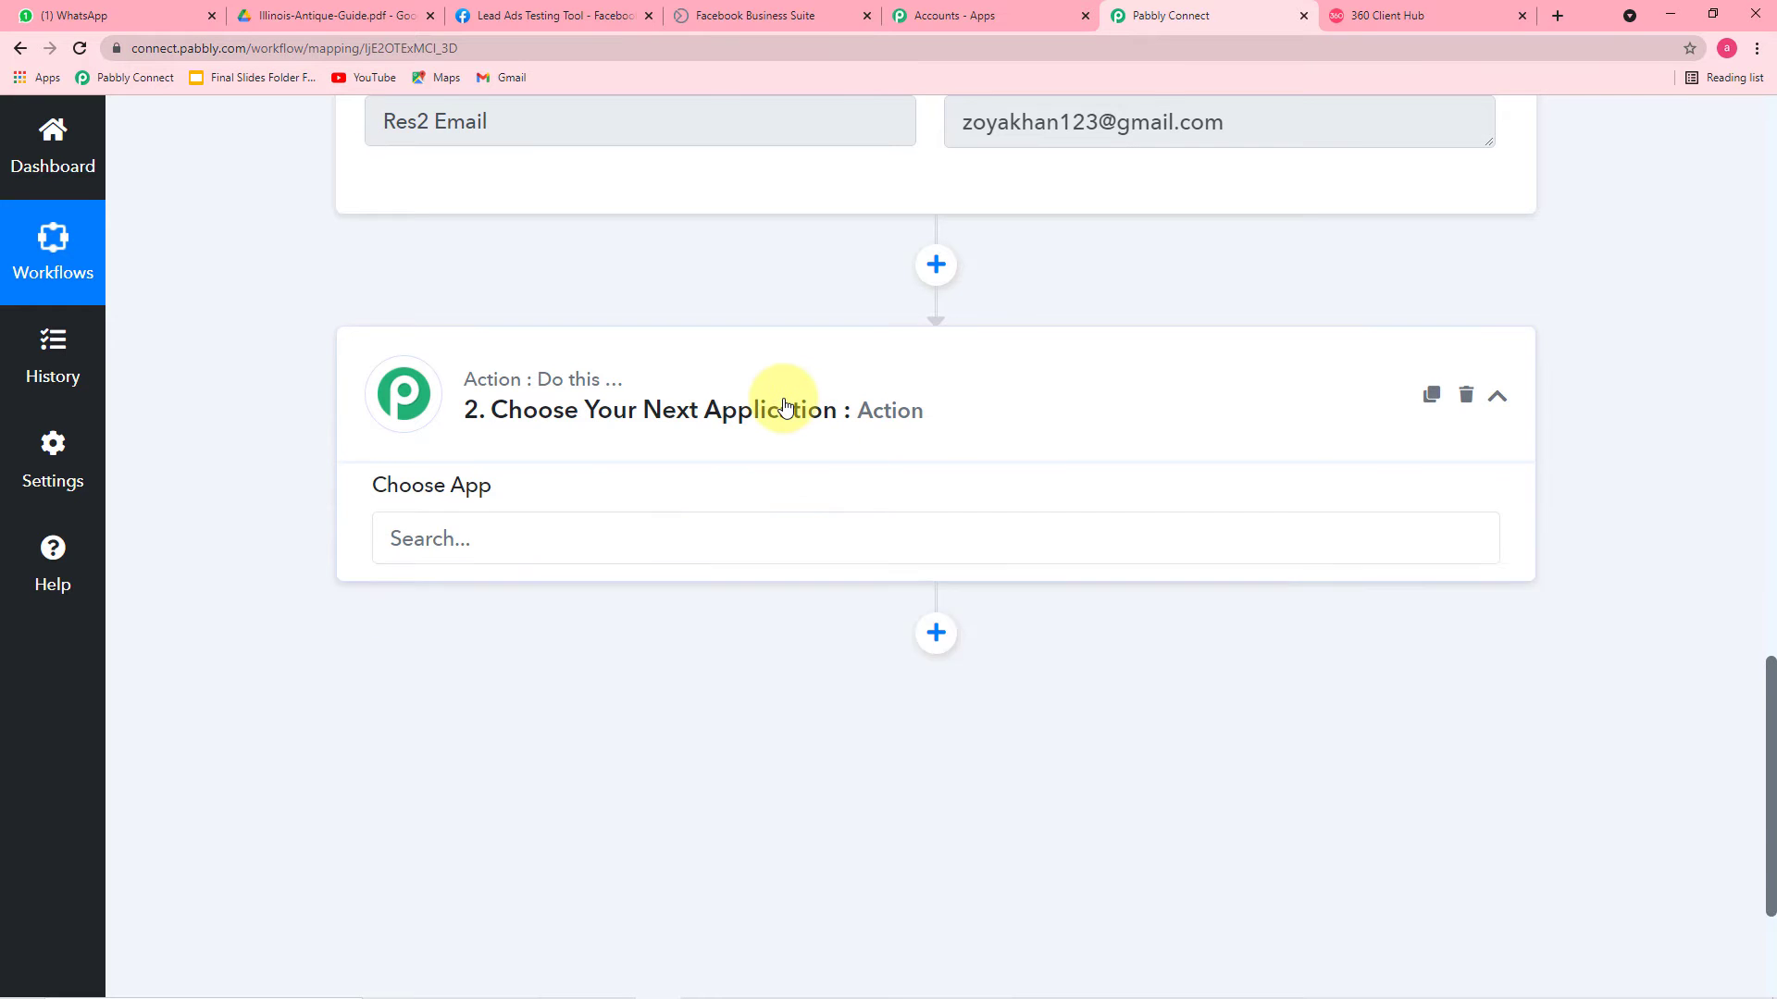
scroll(785, 407, down, 1)
click(527, 475)
text(360)
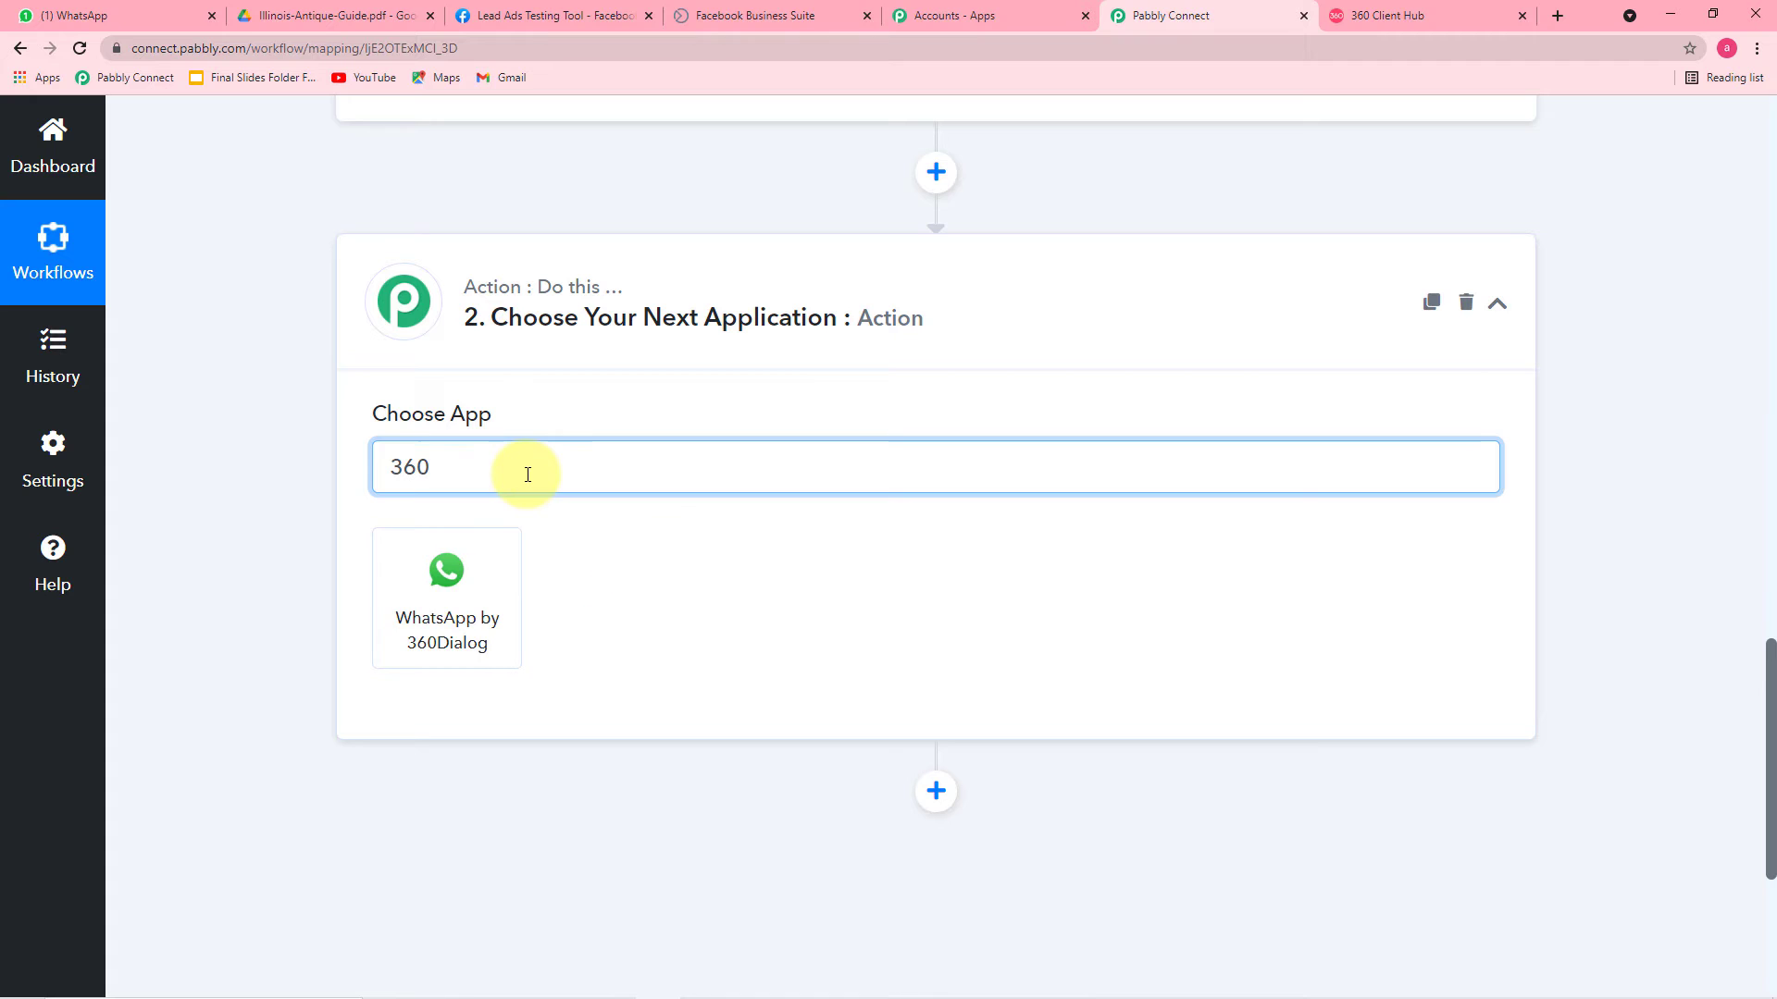
click(430, 625)
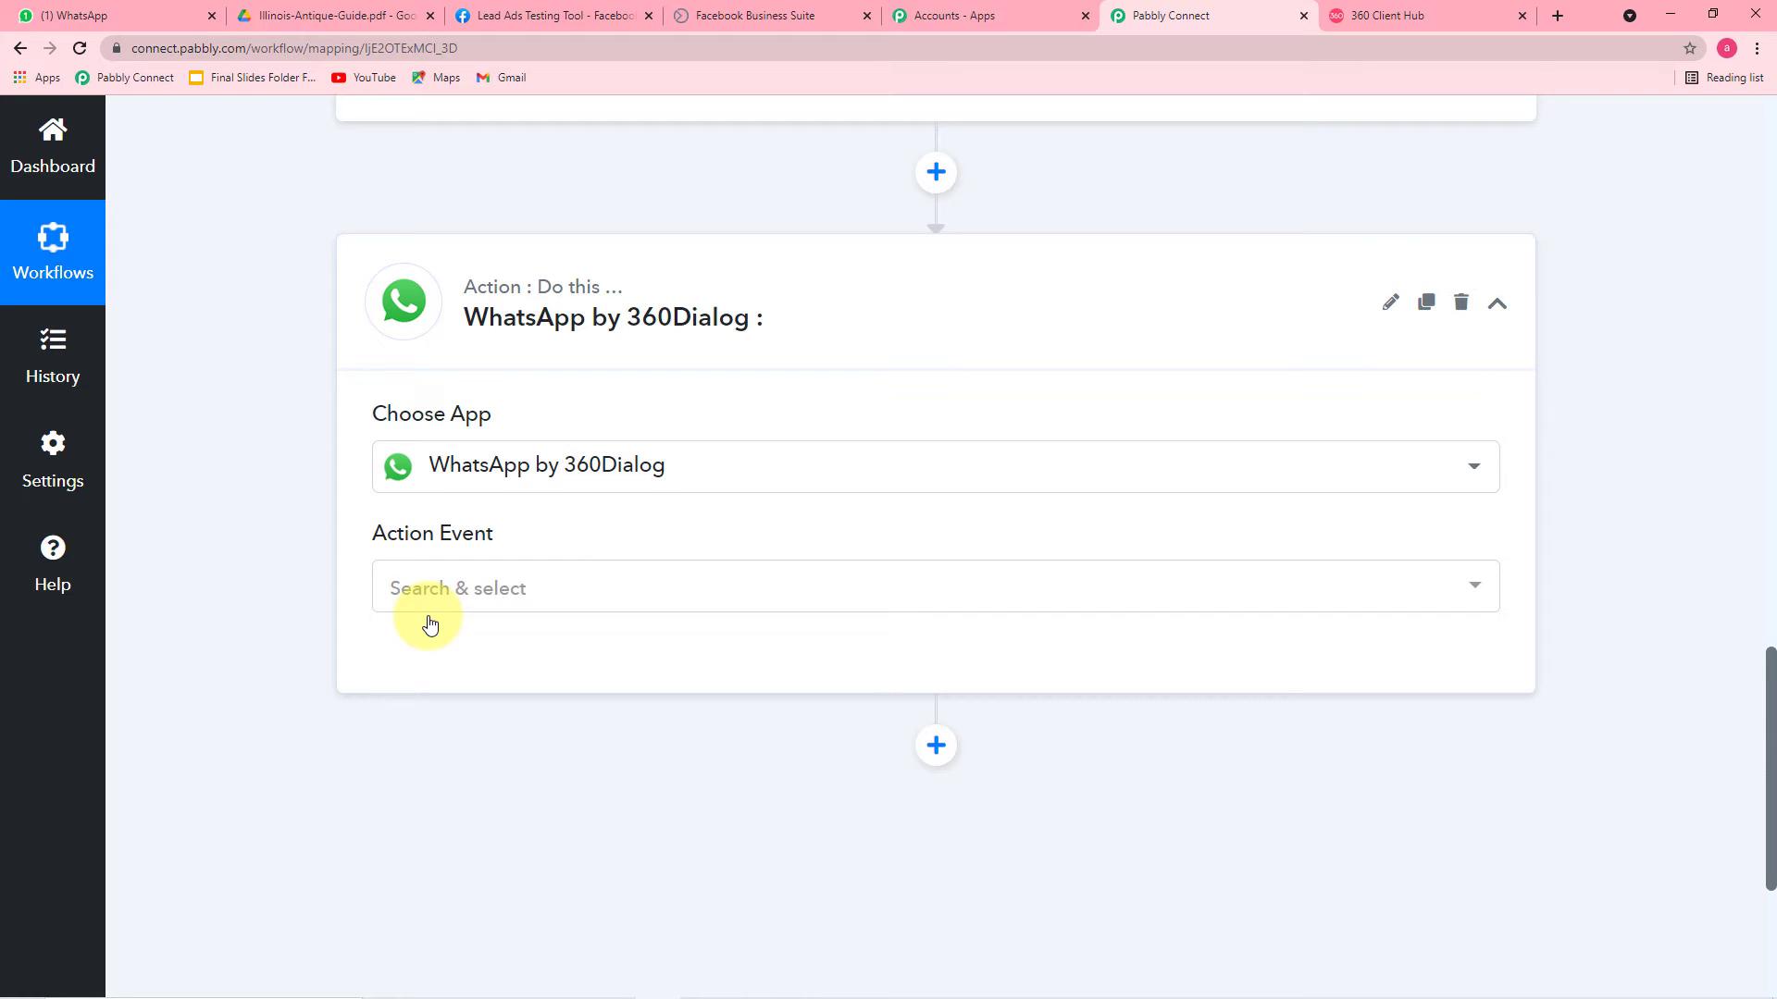
click(477, 589)
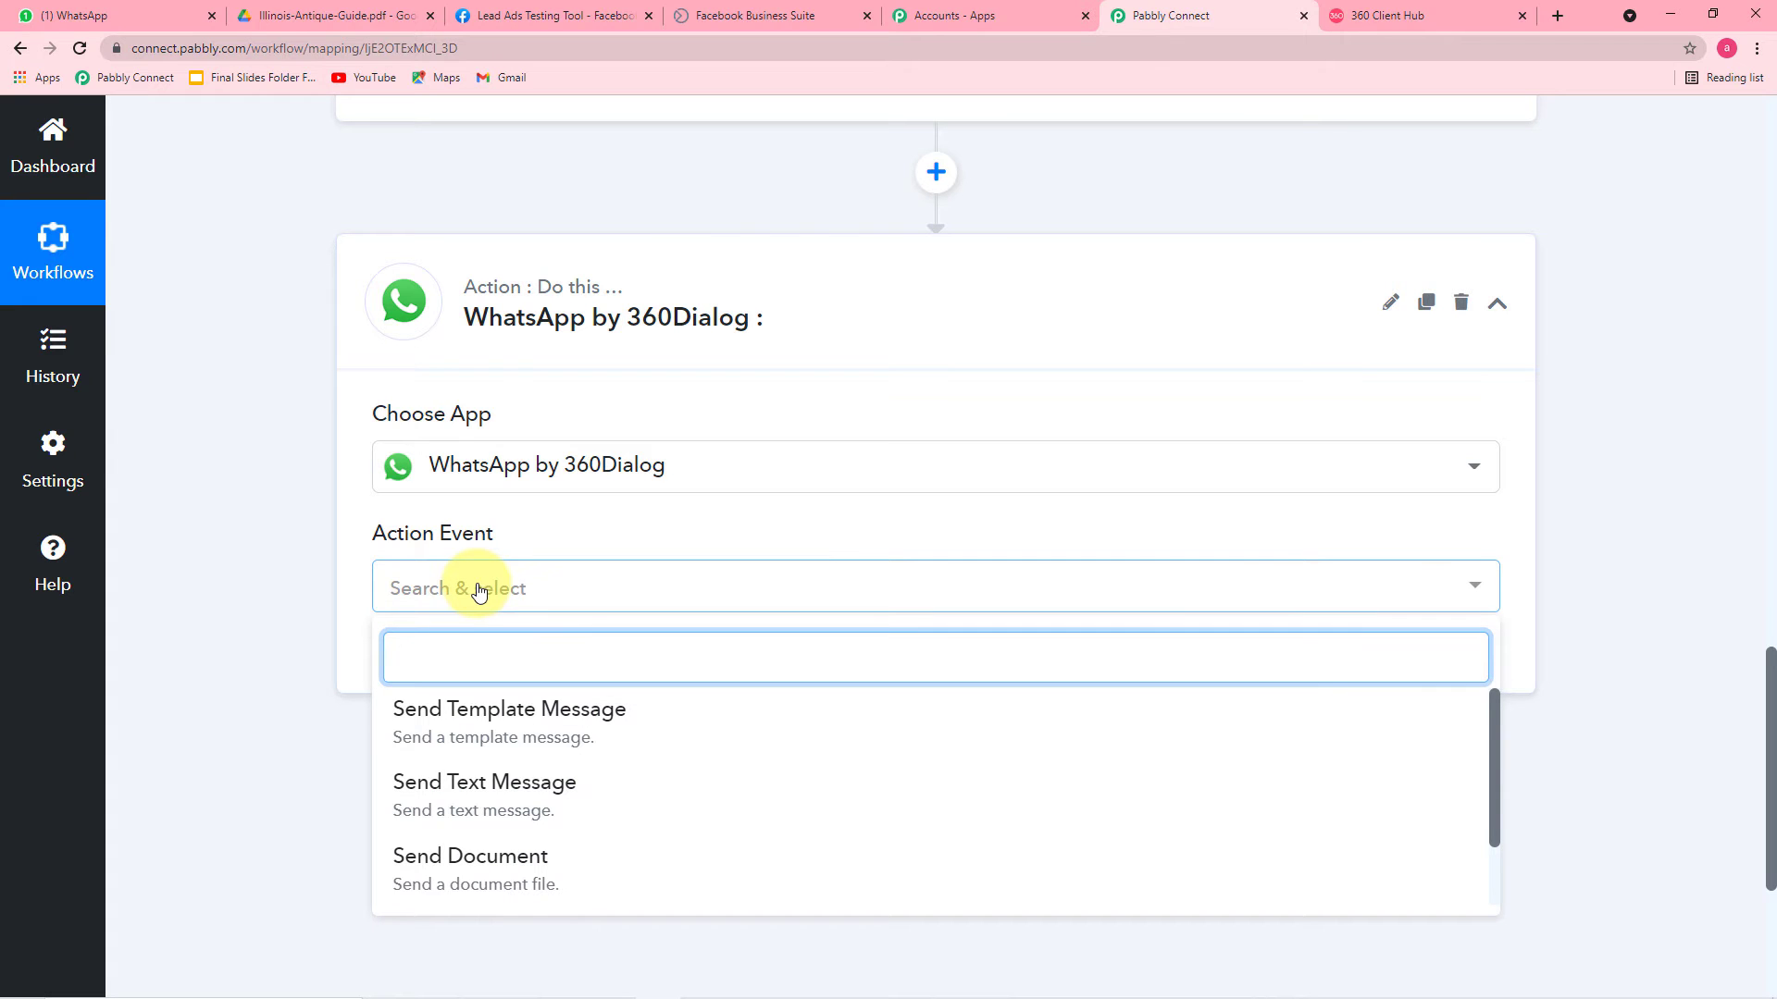
click(460, 713)
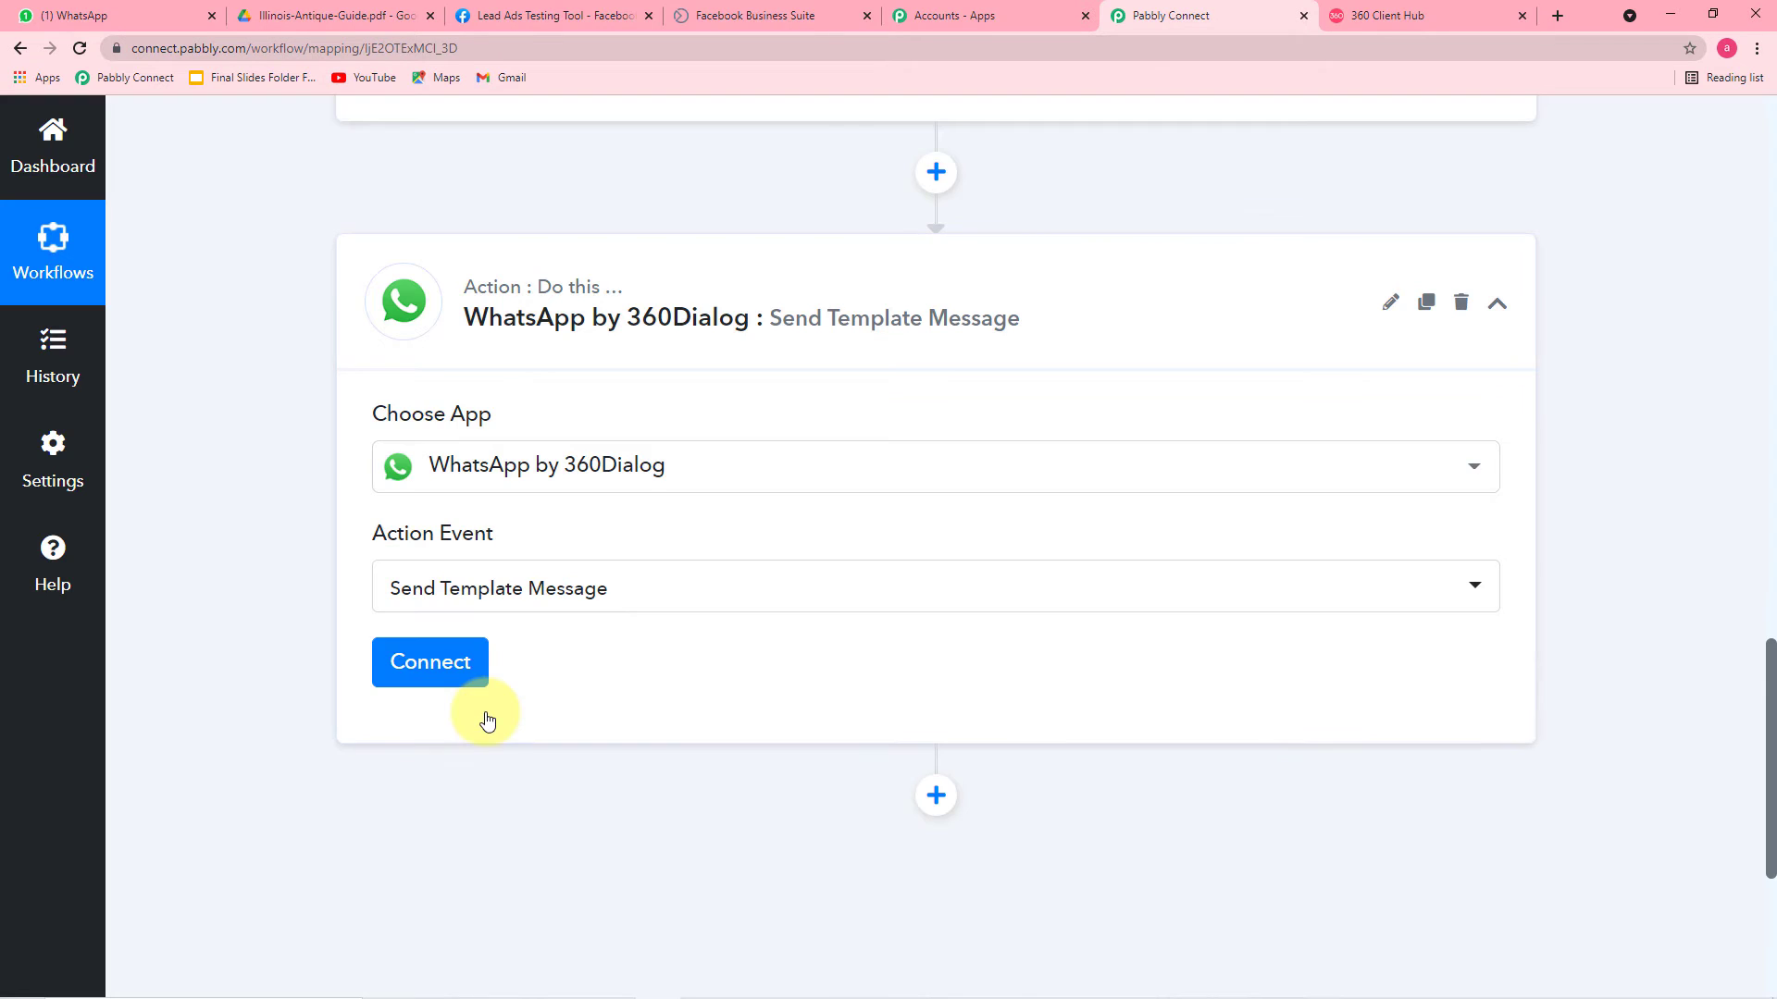
Open the WhatsApp by 360Dialog connection settings and examine the API key and domain fields of a new connection
click(411, 676)
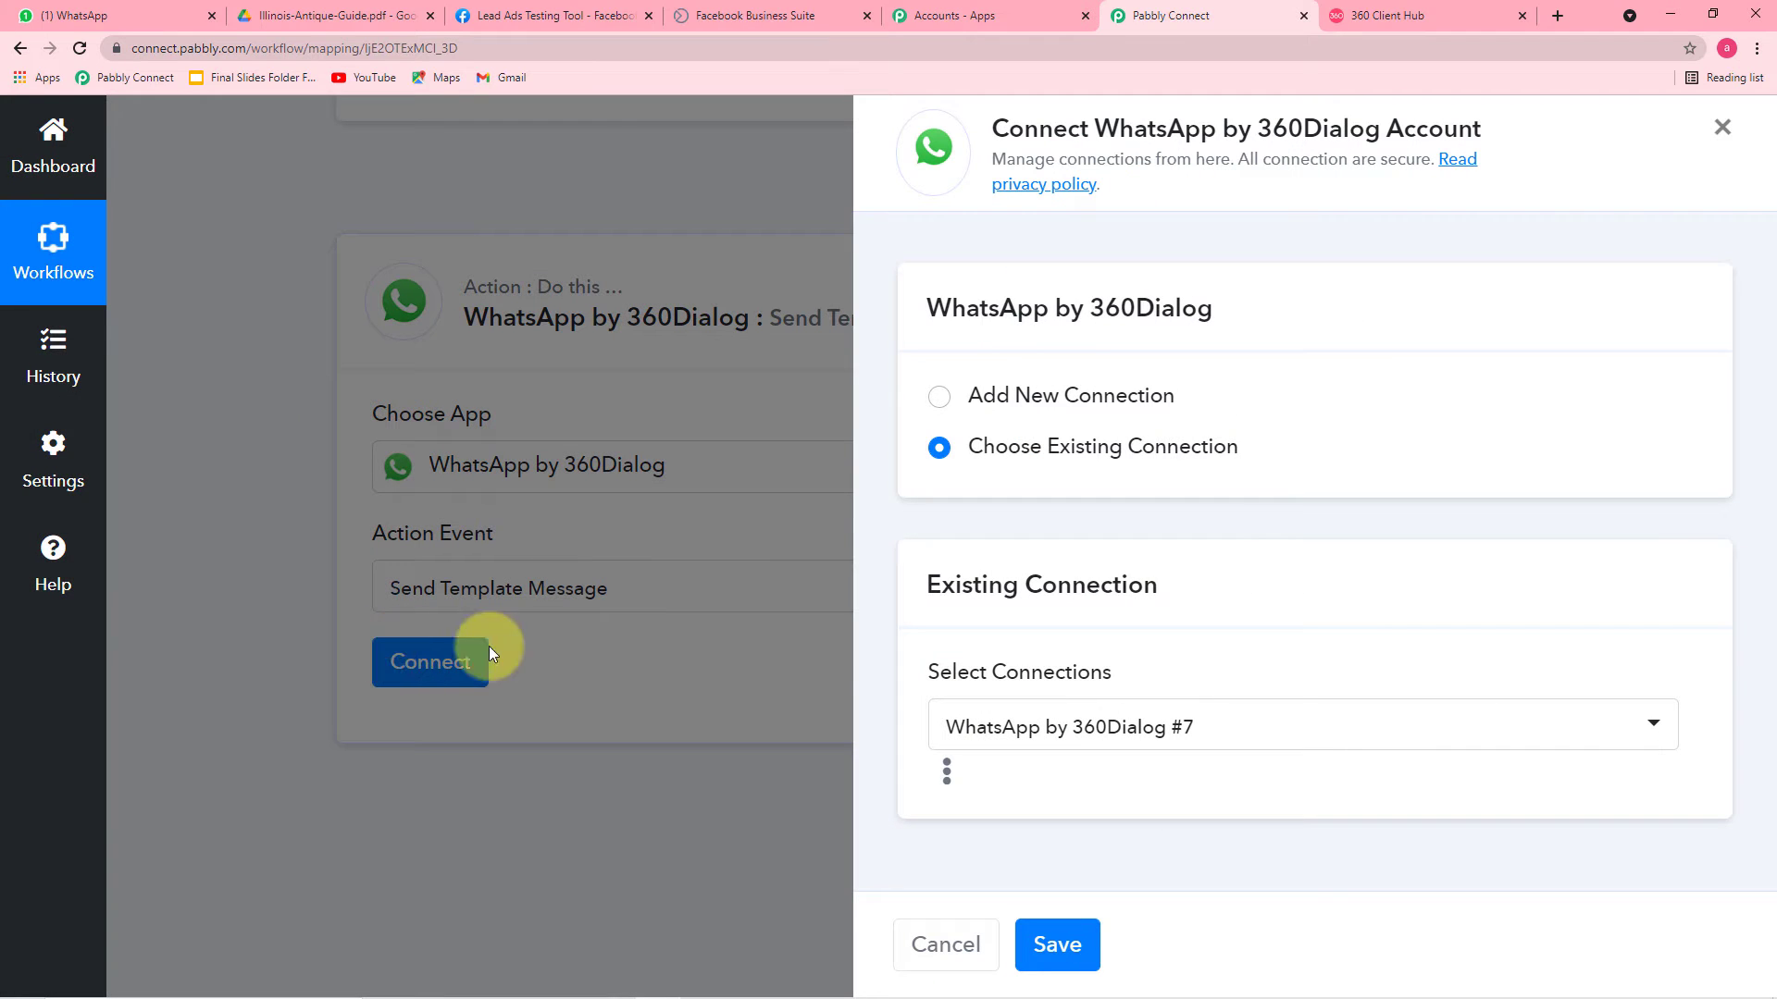
click(950, 404)
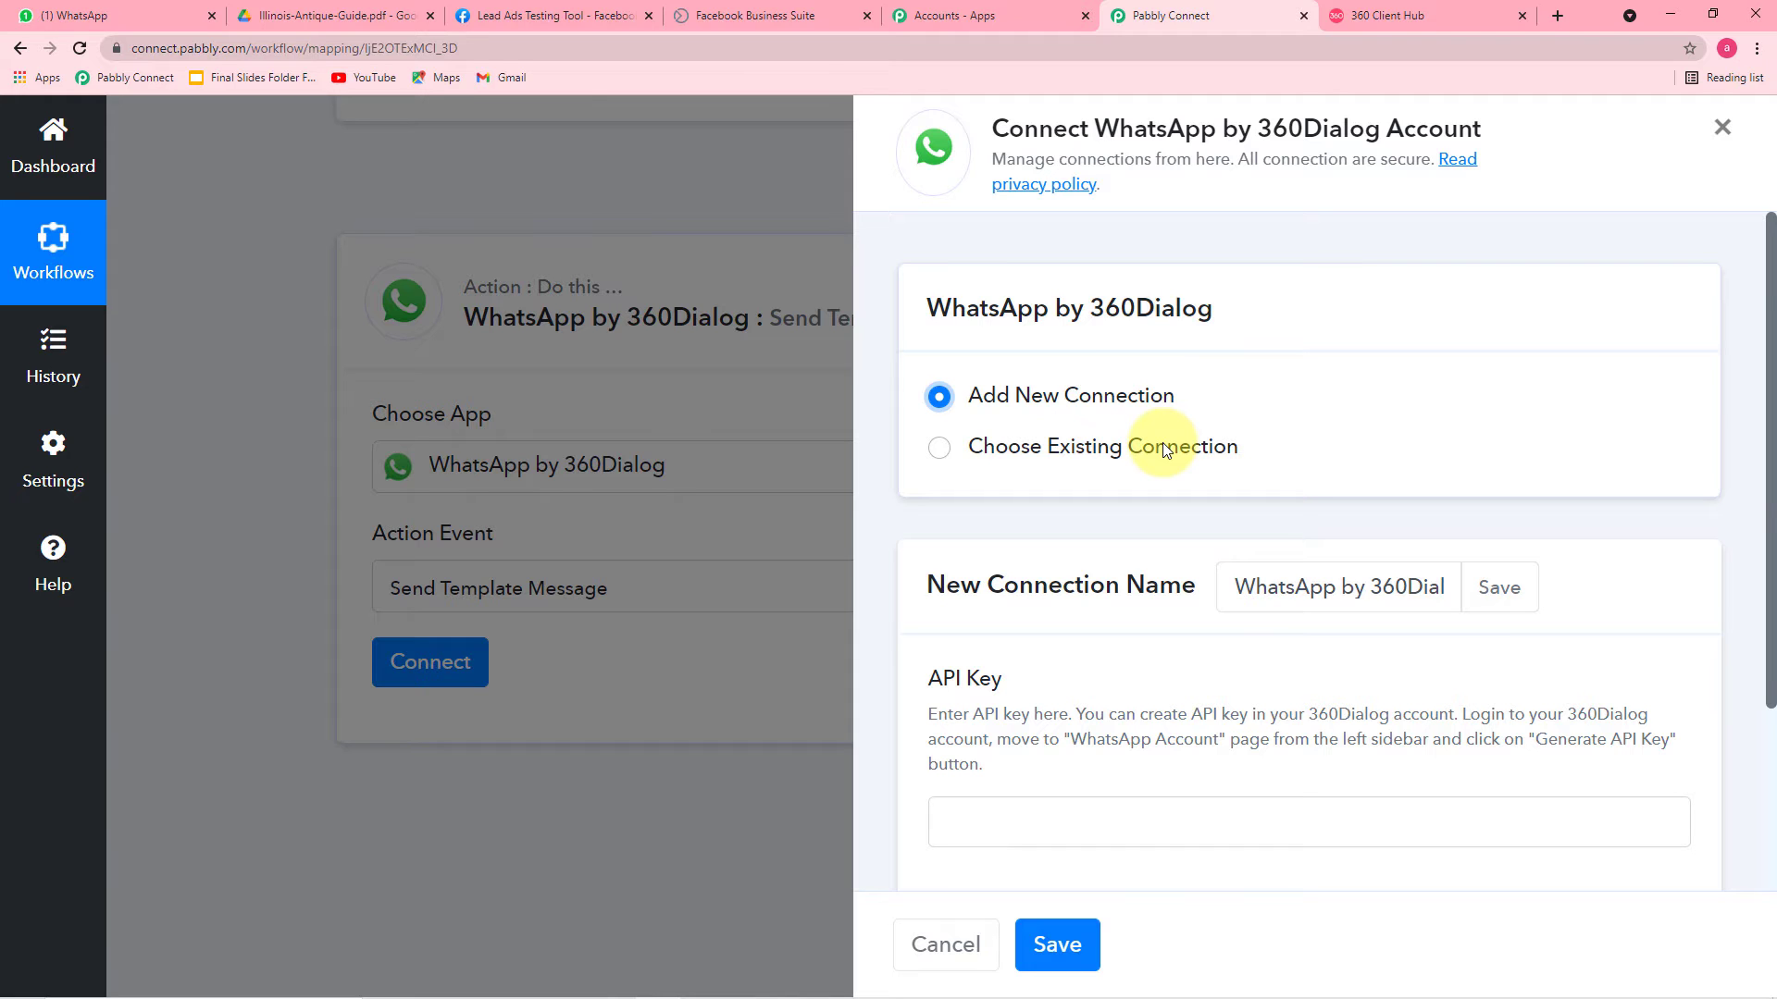
scroll(1163, 446, down, 3)
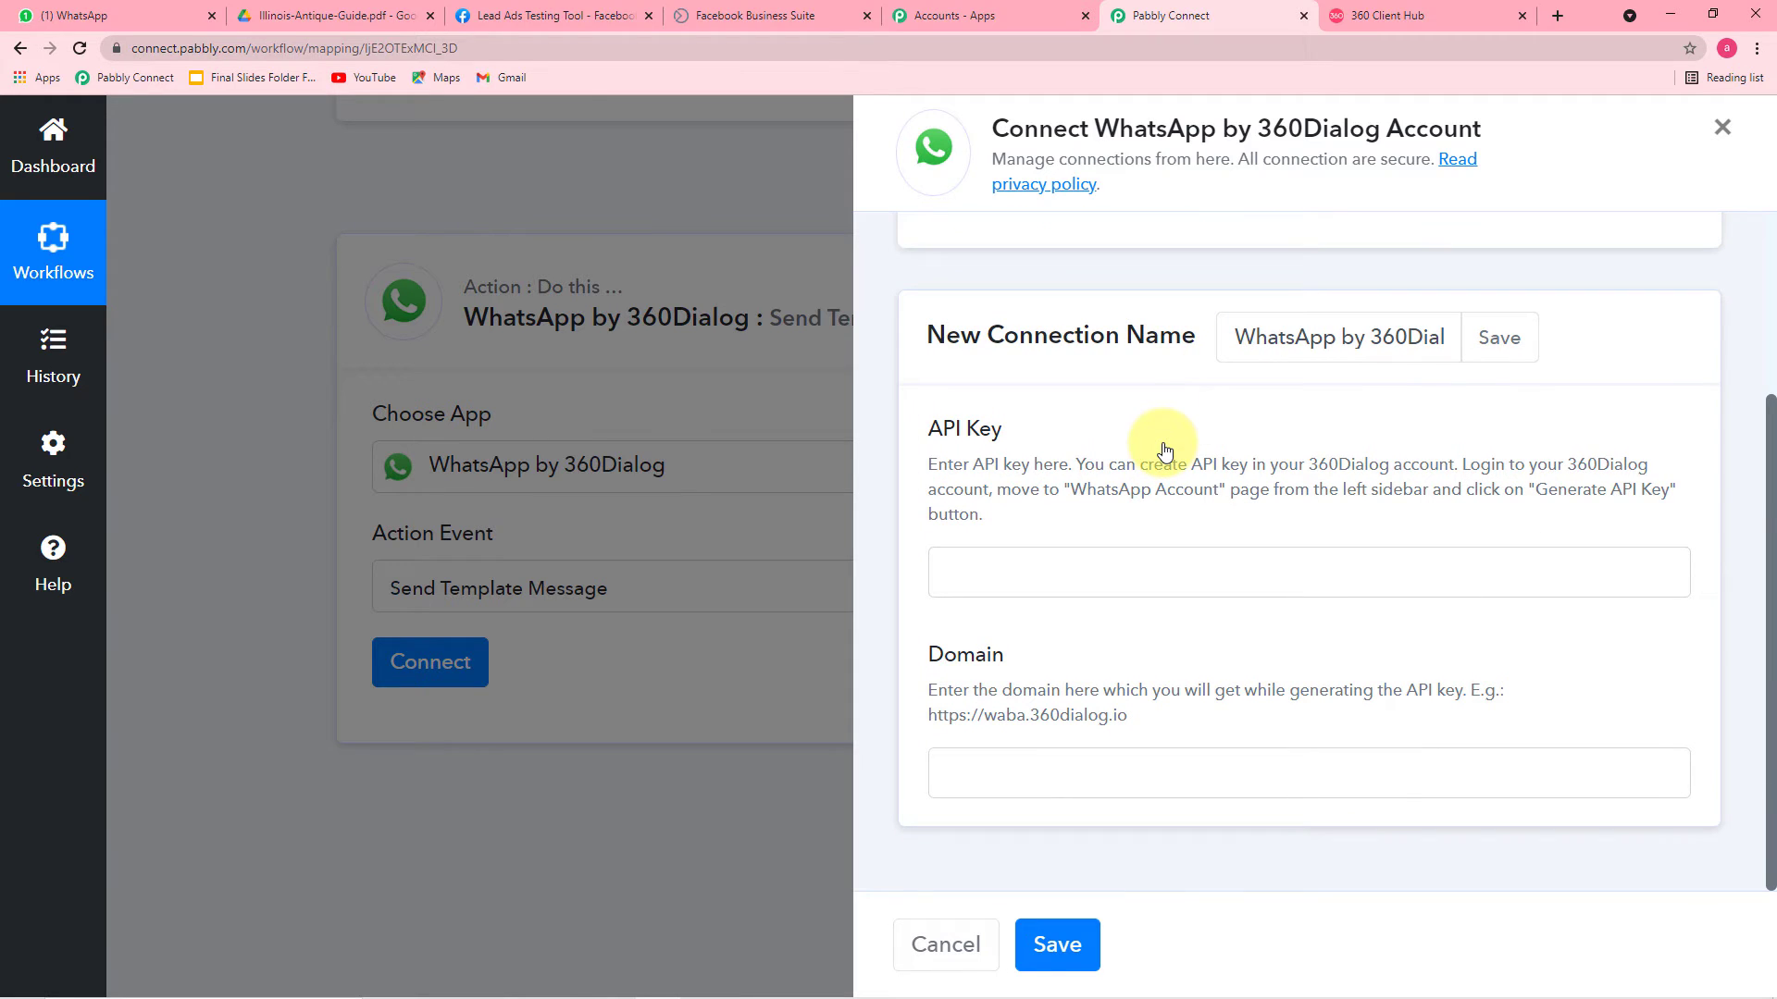
scroll(1162, 444, up, 3)
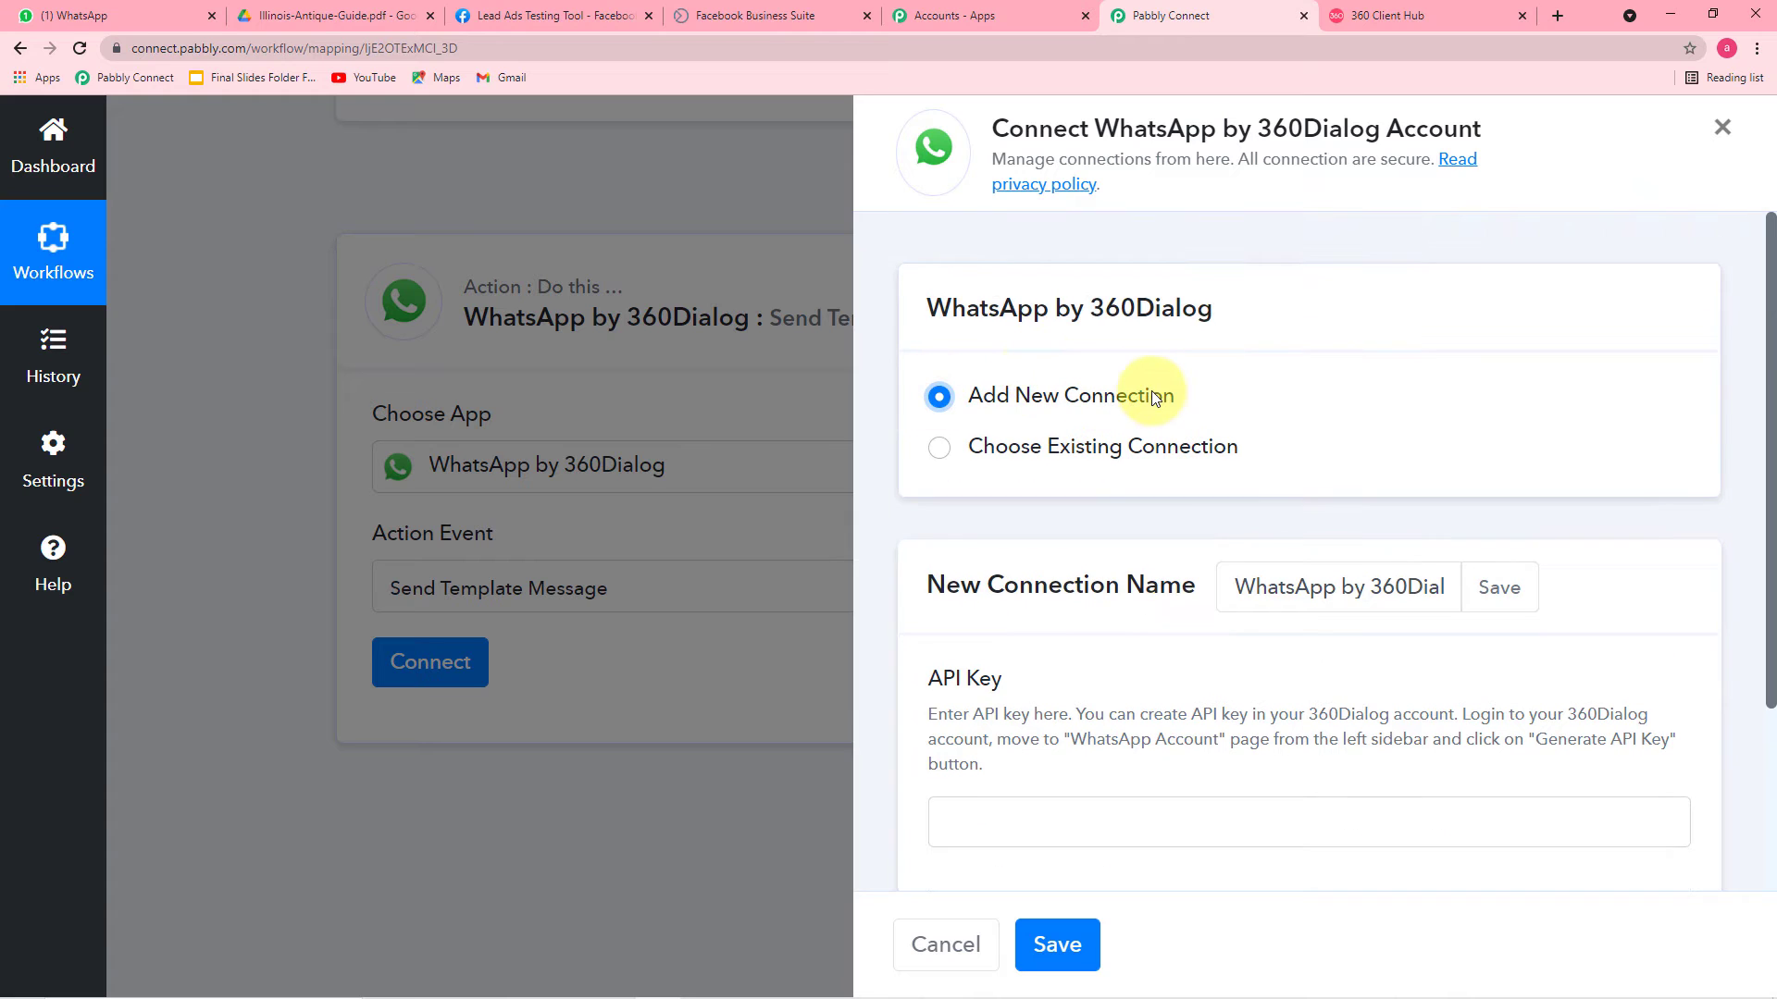
scroll(1152, 397, down, 3)
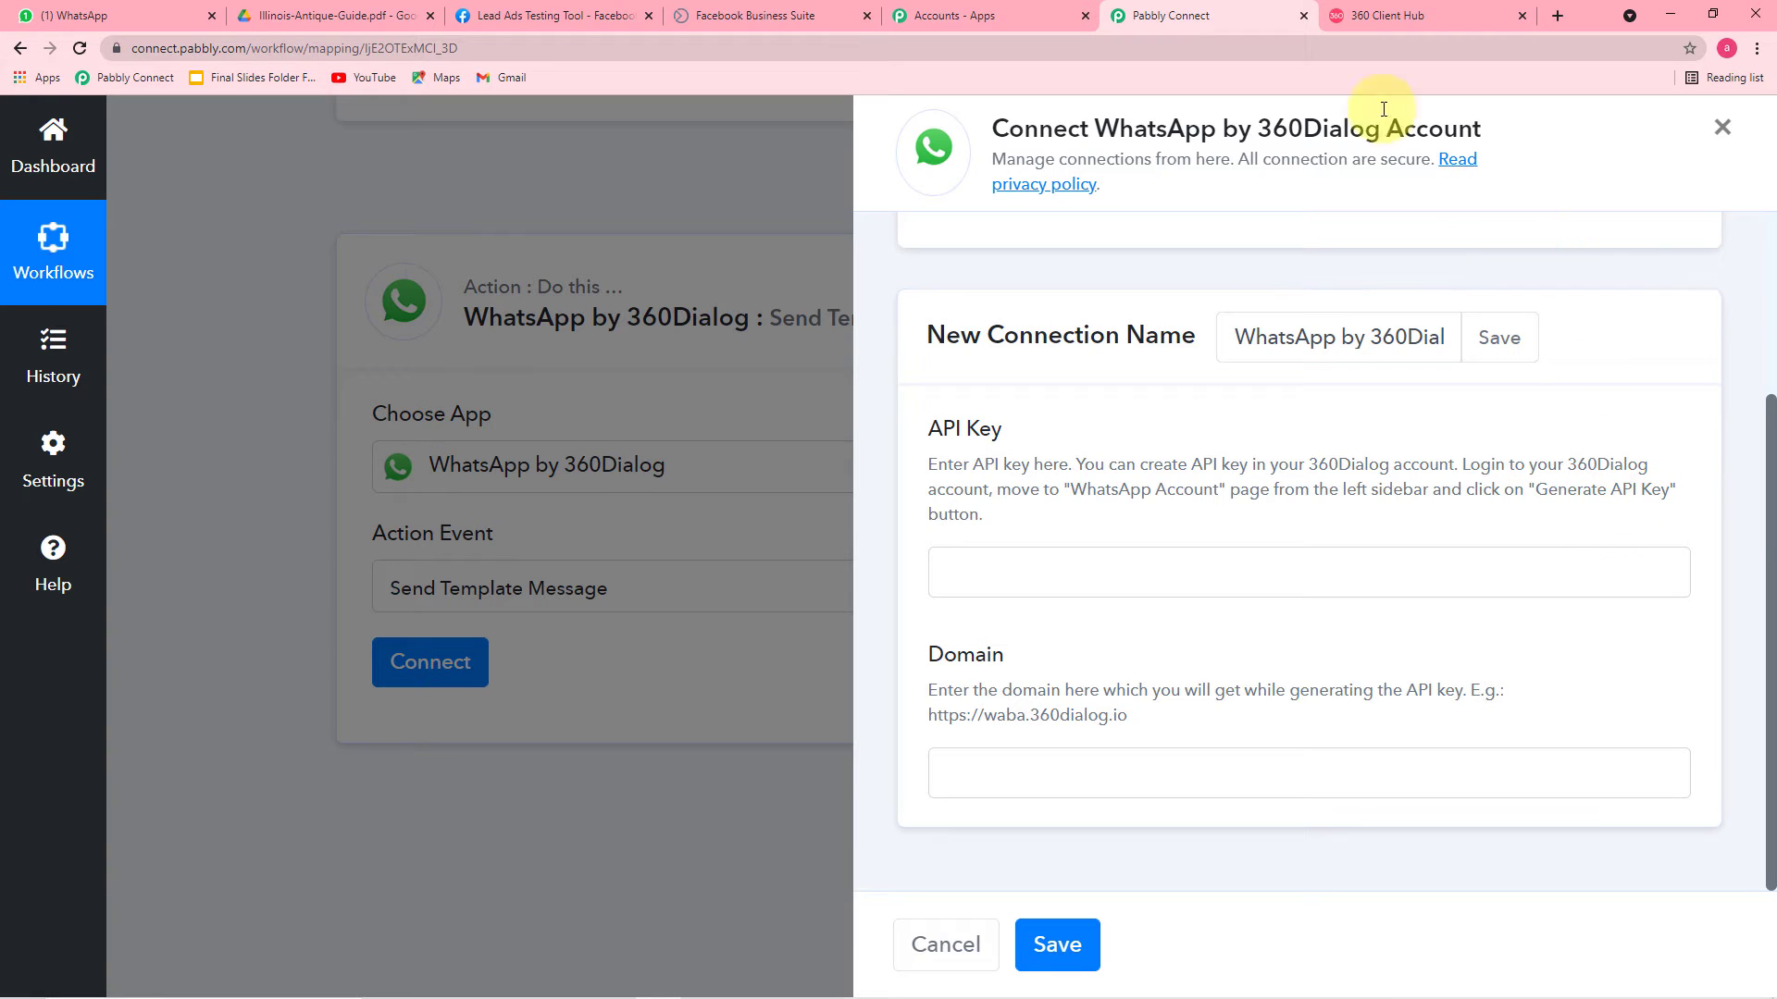
Check the API key generation option in 360 Client Hub, and look at the example domain in Pabbly Connect's new connection form
click(1377, 13)
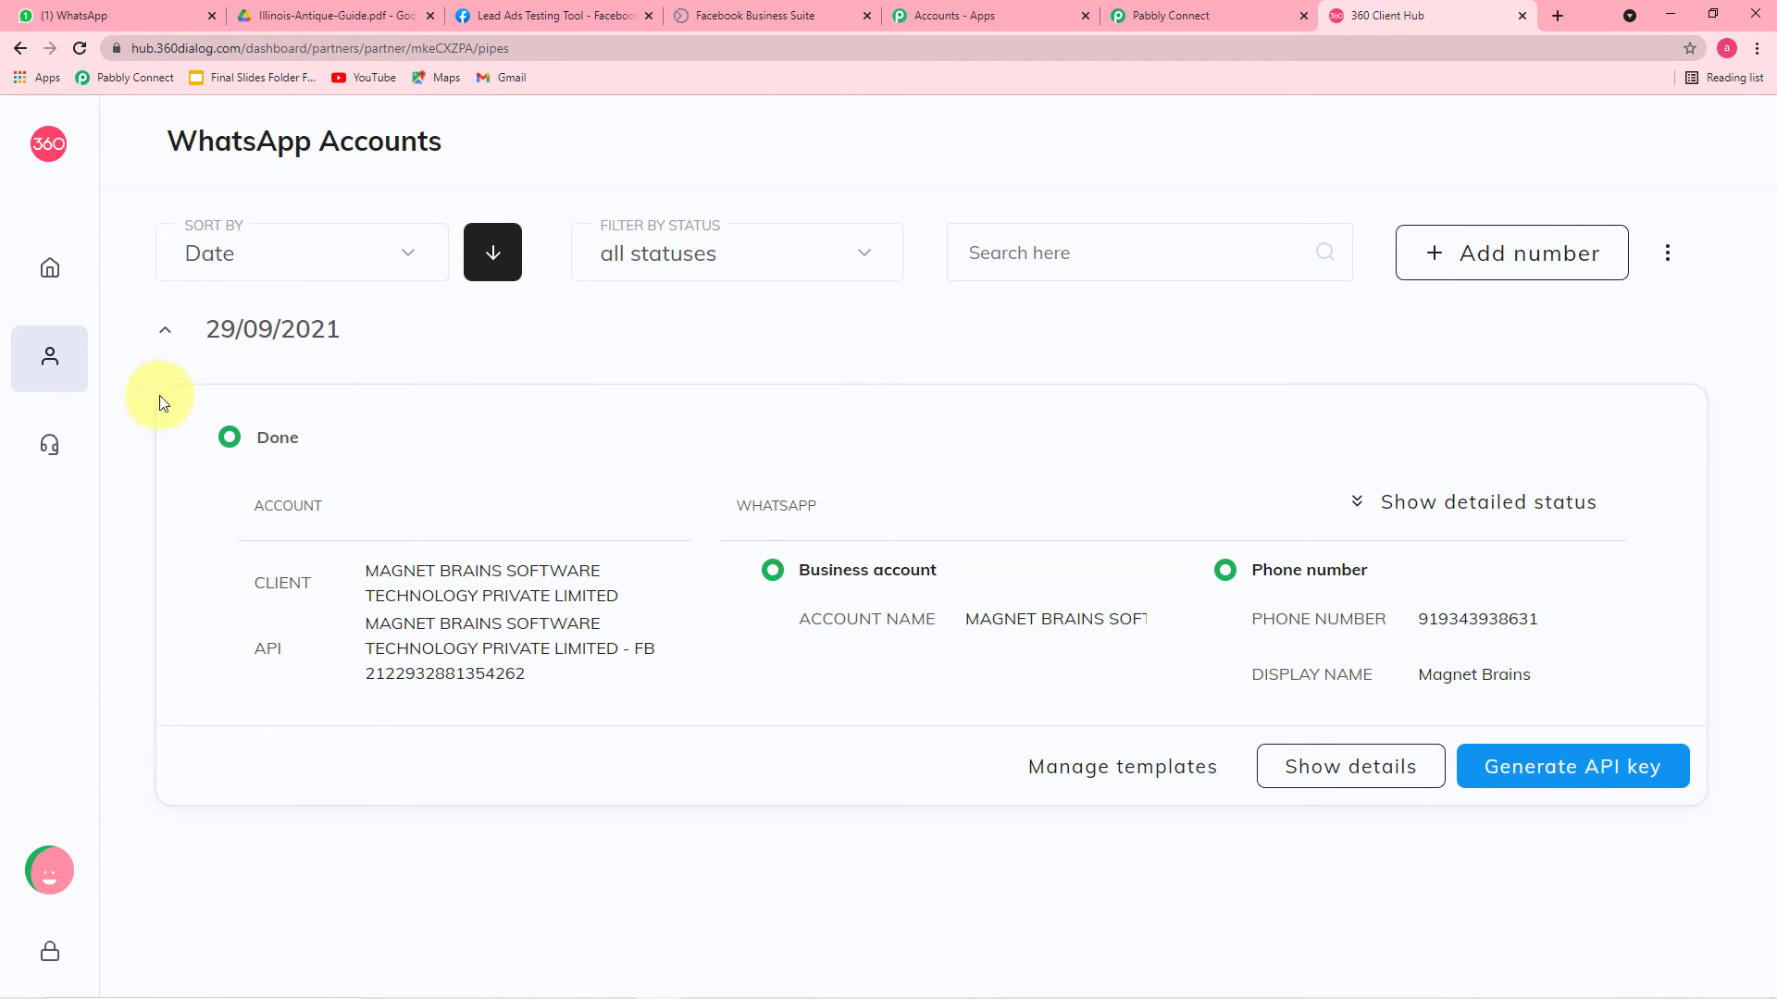
mouse_move(42, 368)
click(228, 373)
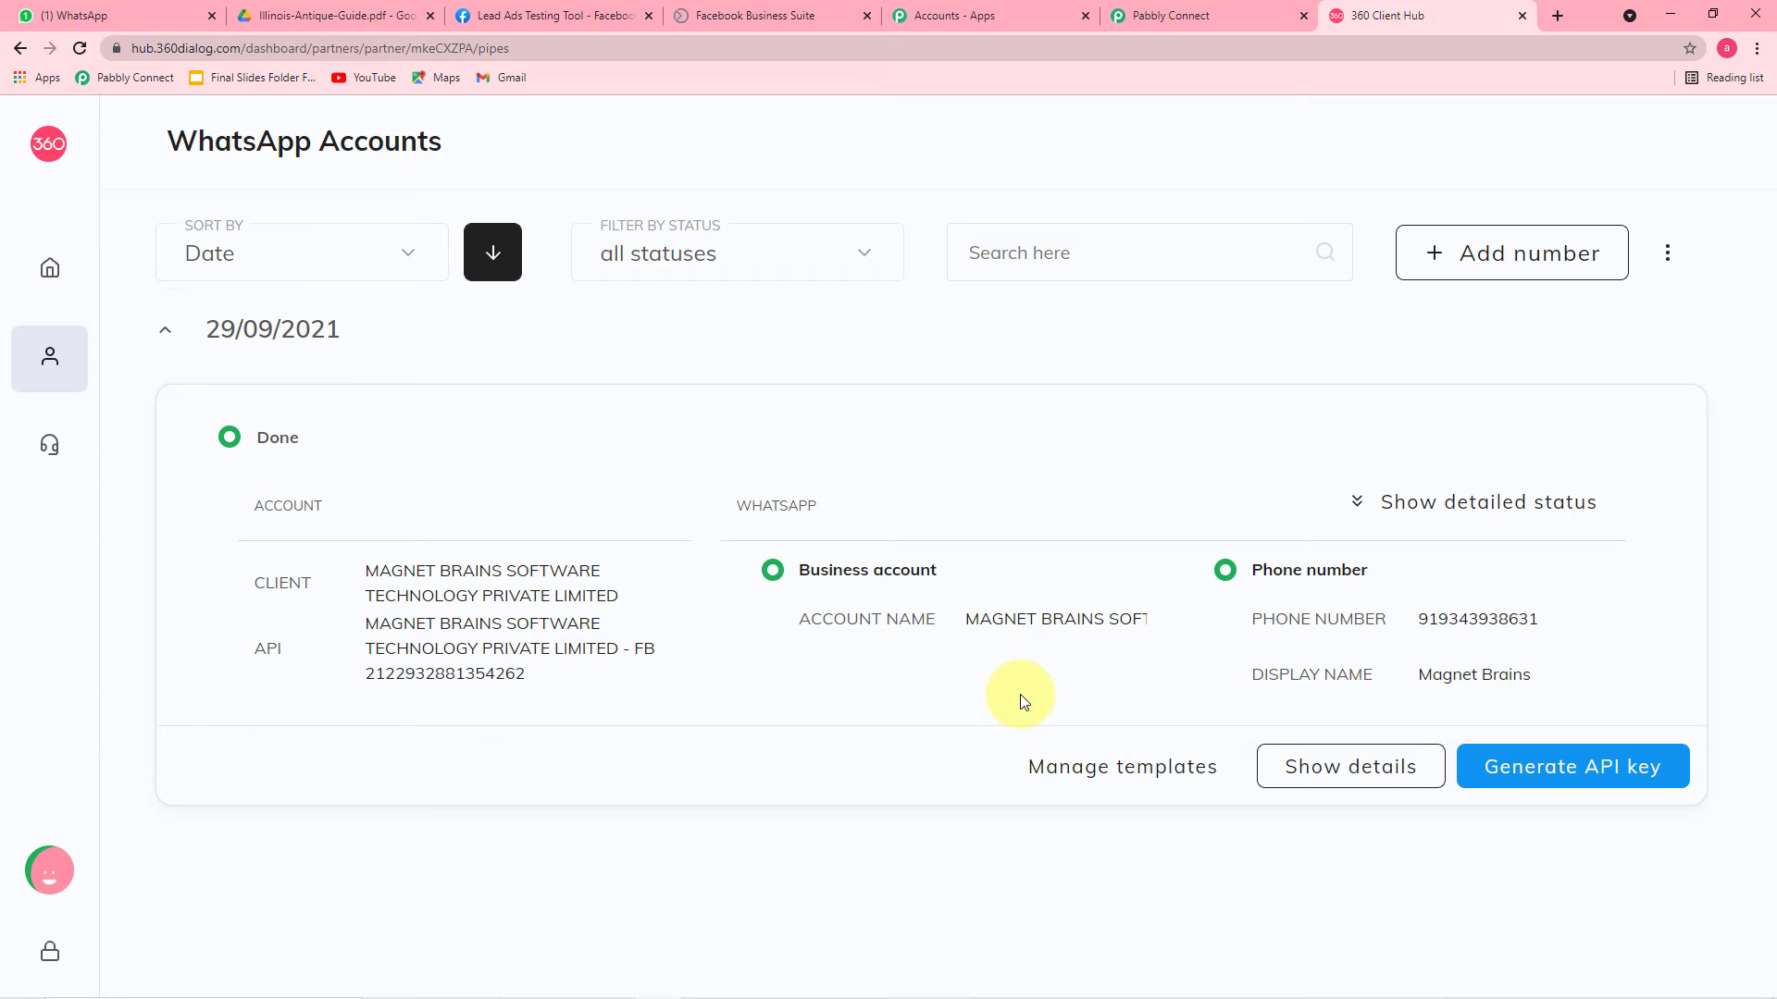
click(1236, 15)
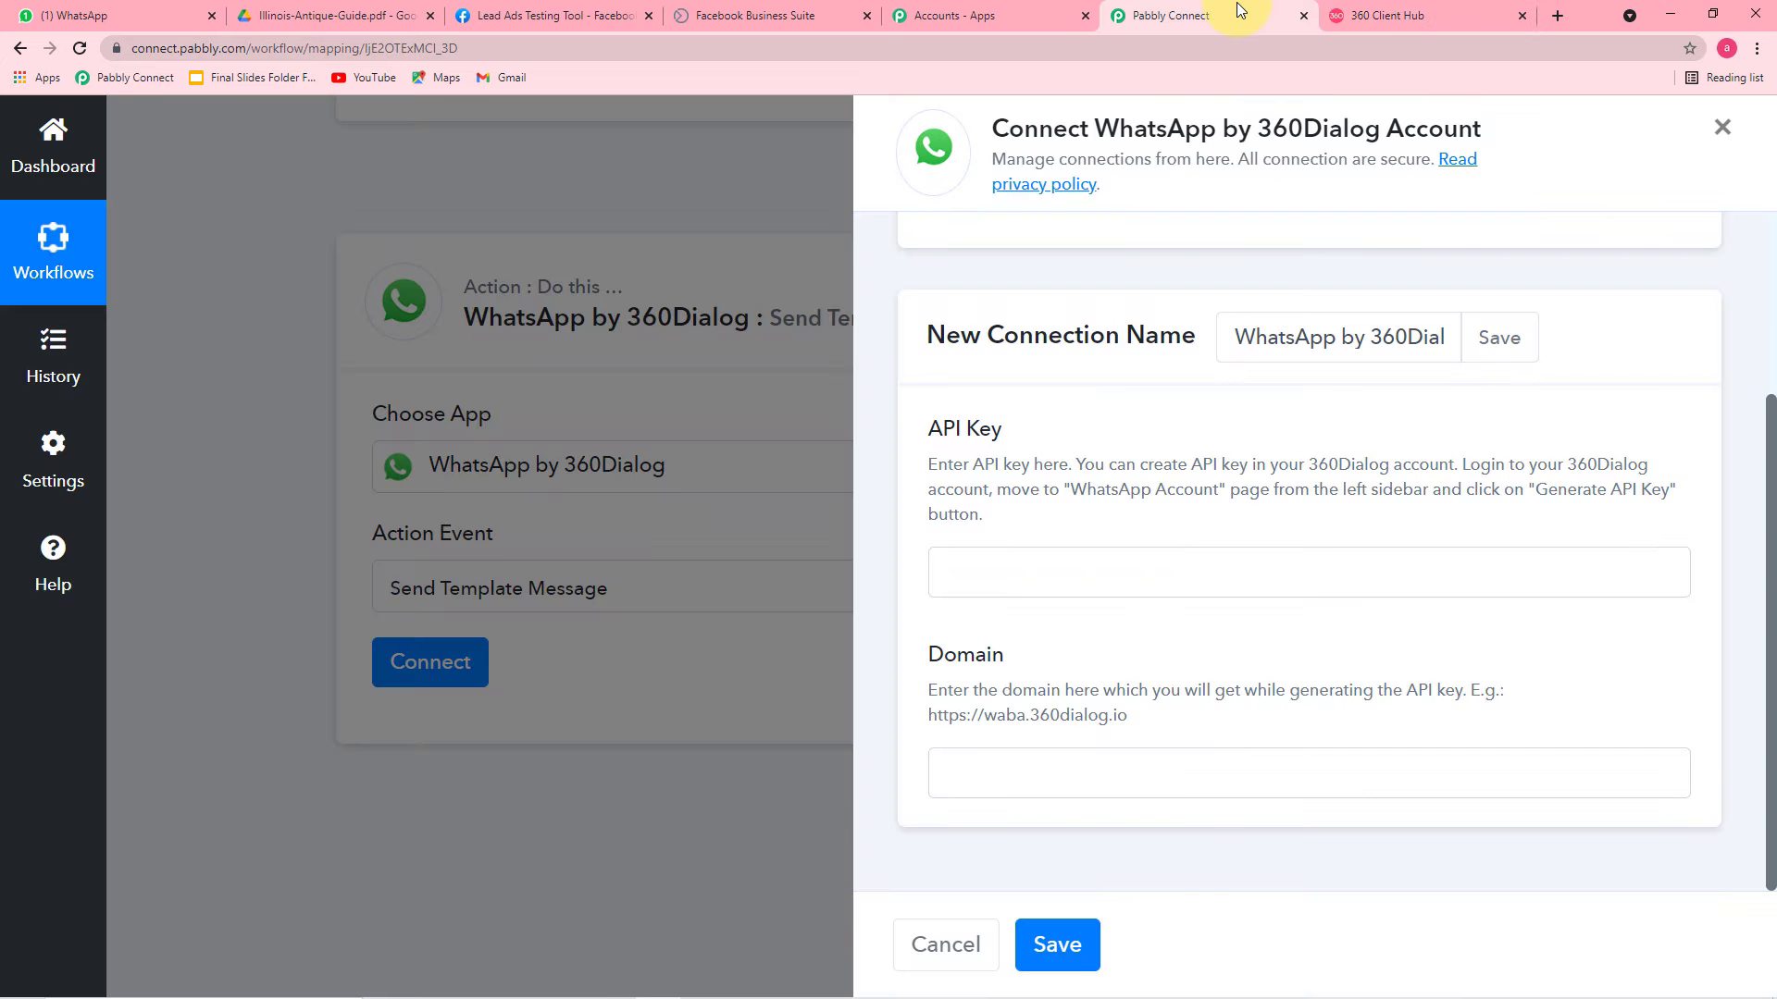
right_click(975, 579)
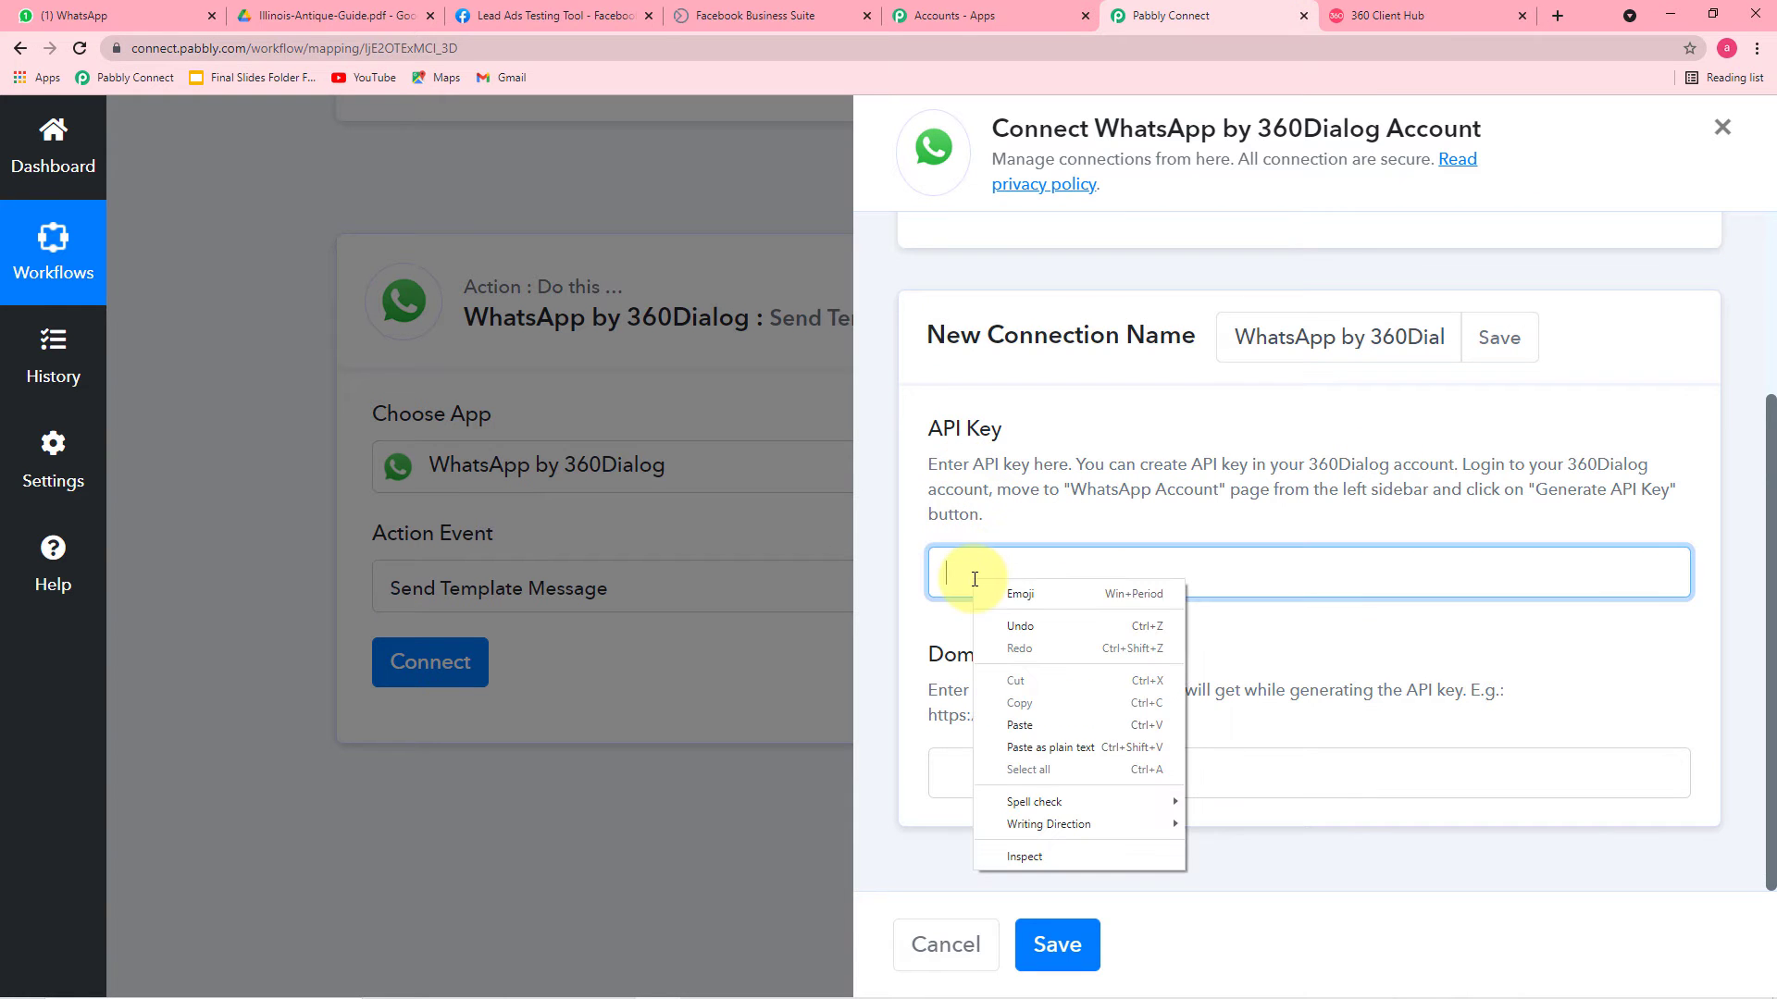
click(1457, 646)
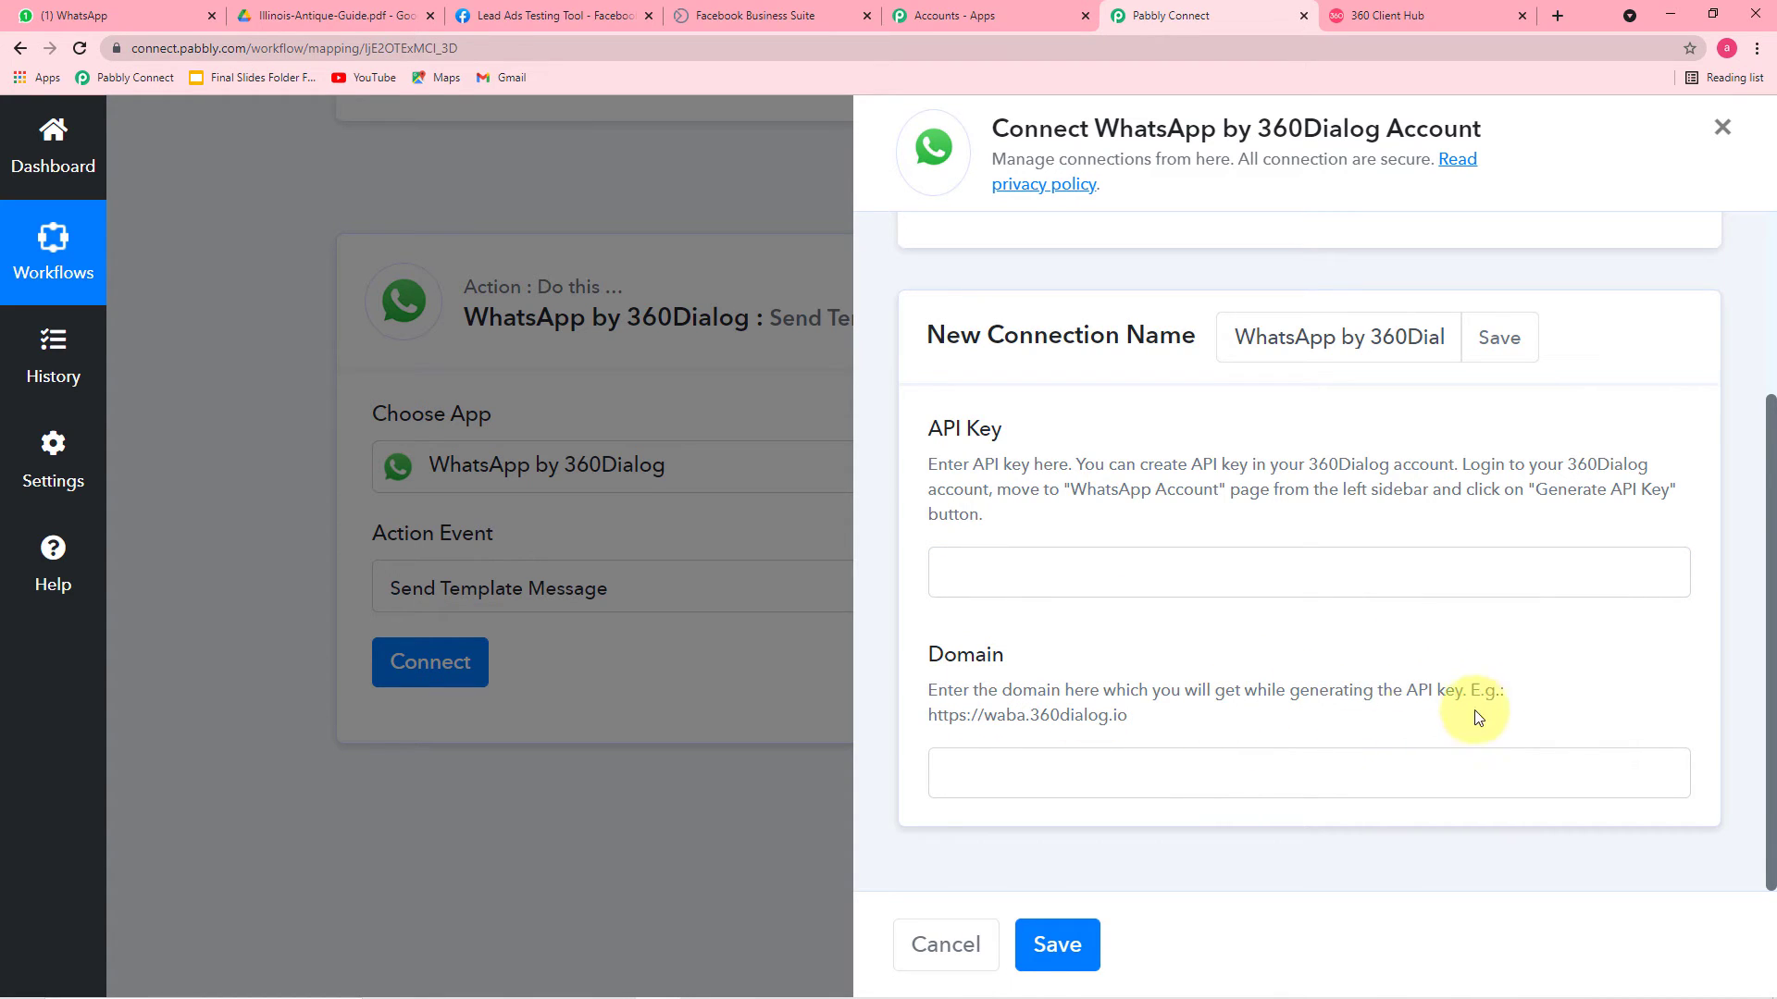
drag(1127, 718, 933, 734)
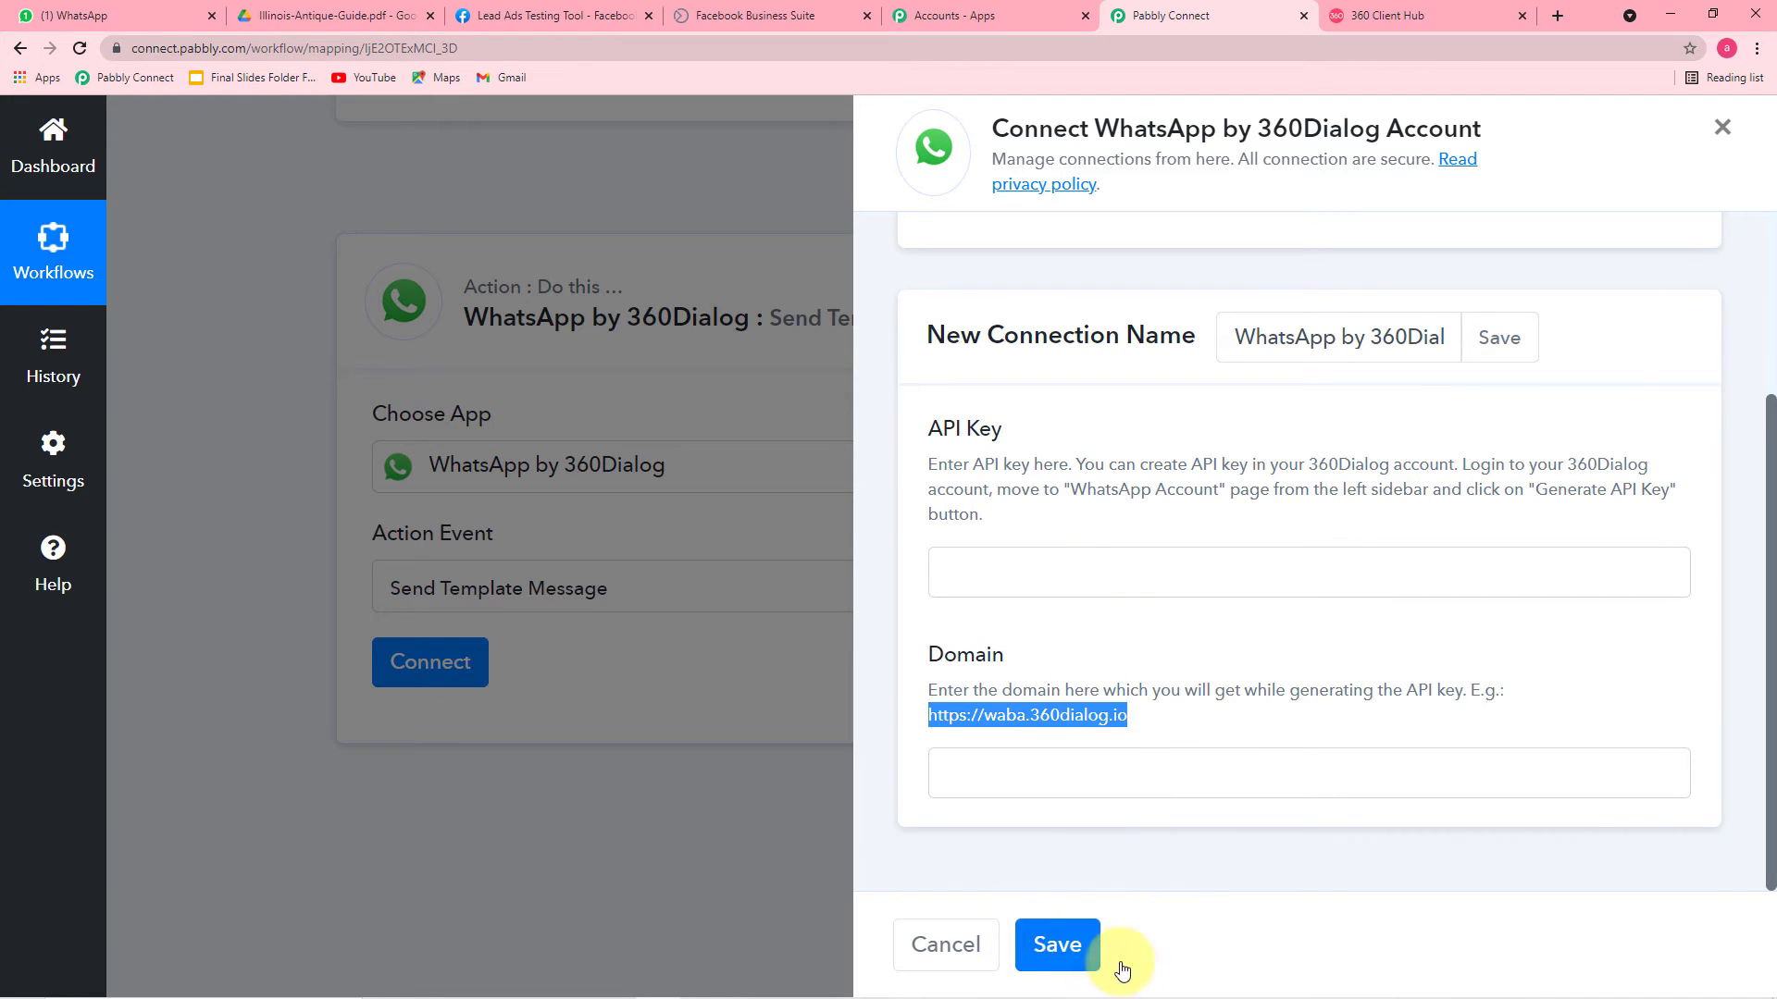
scroll(1318, 611, up, 2)
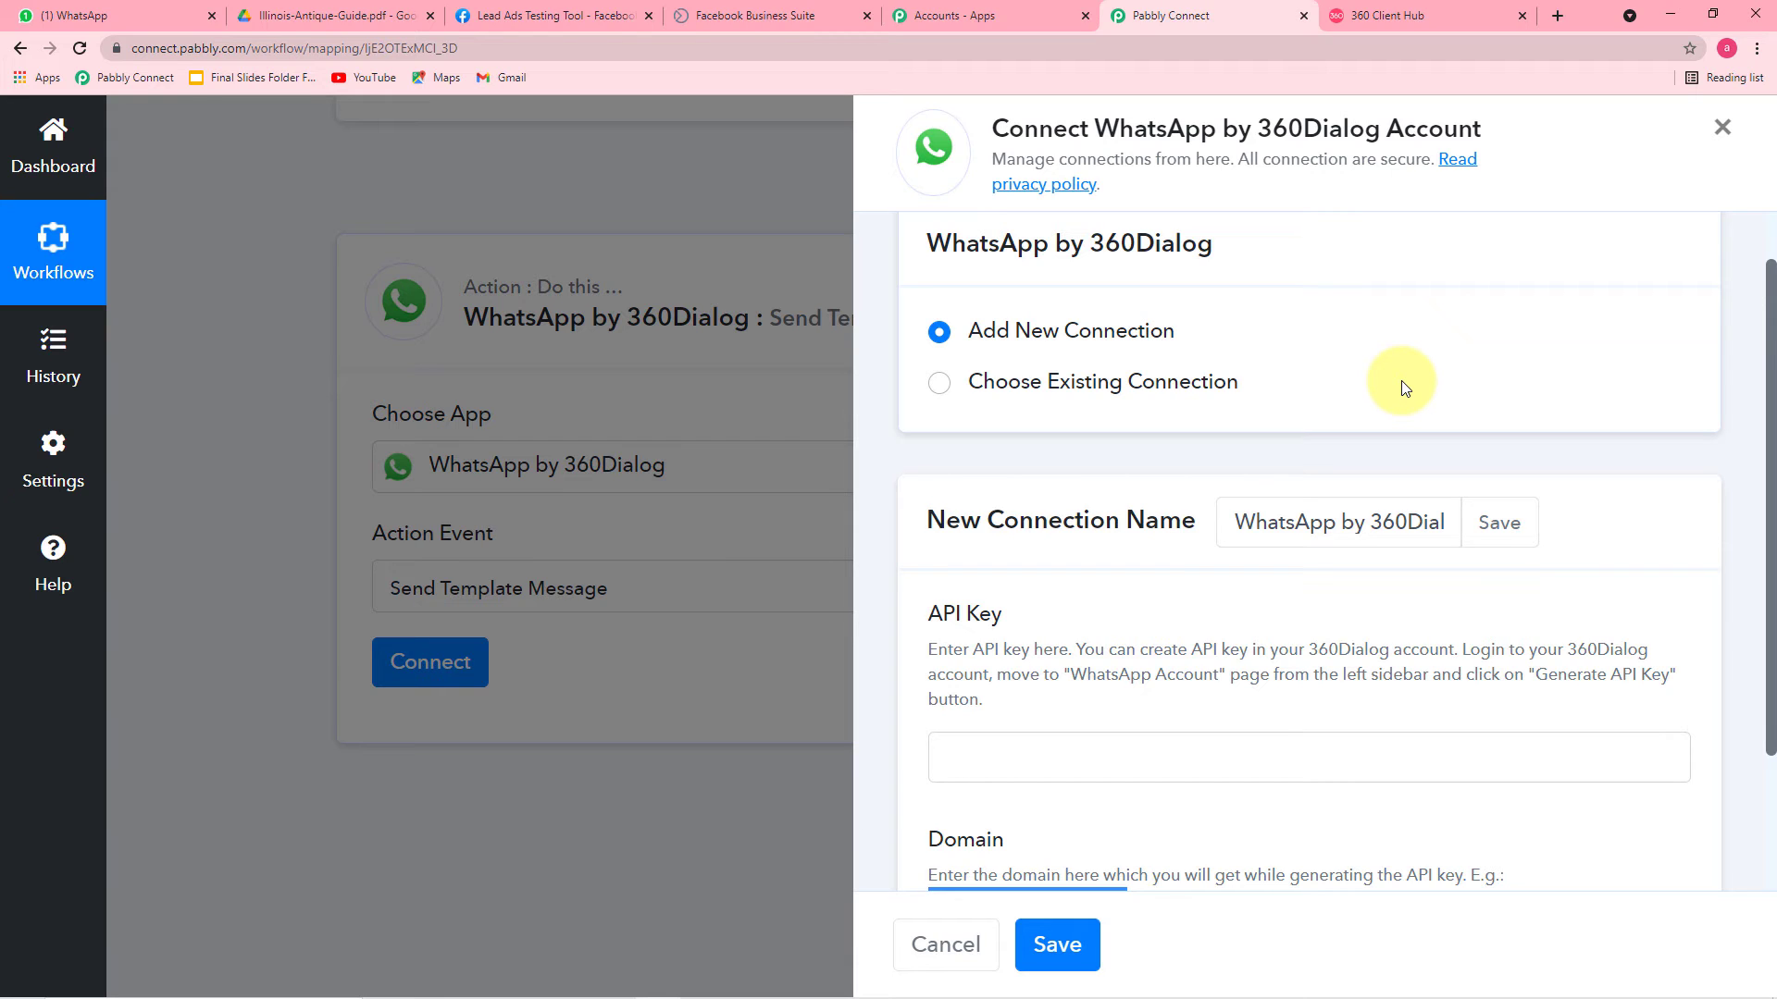
Choose the existing connection WhatsApp by 360Dialog #7 for the action and save it
click(938, 396)
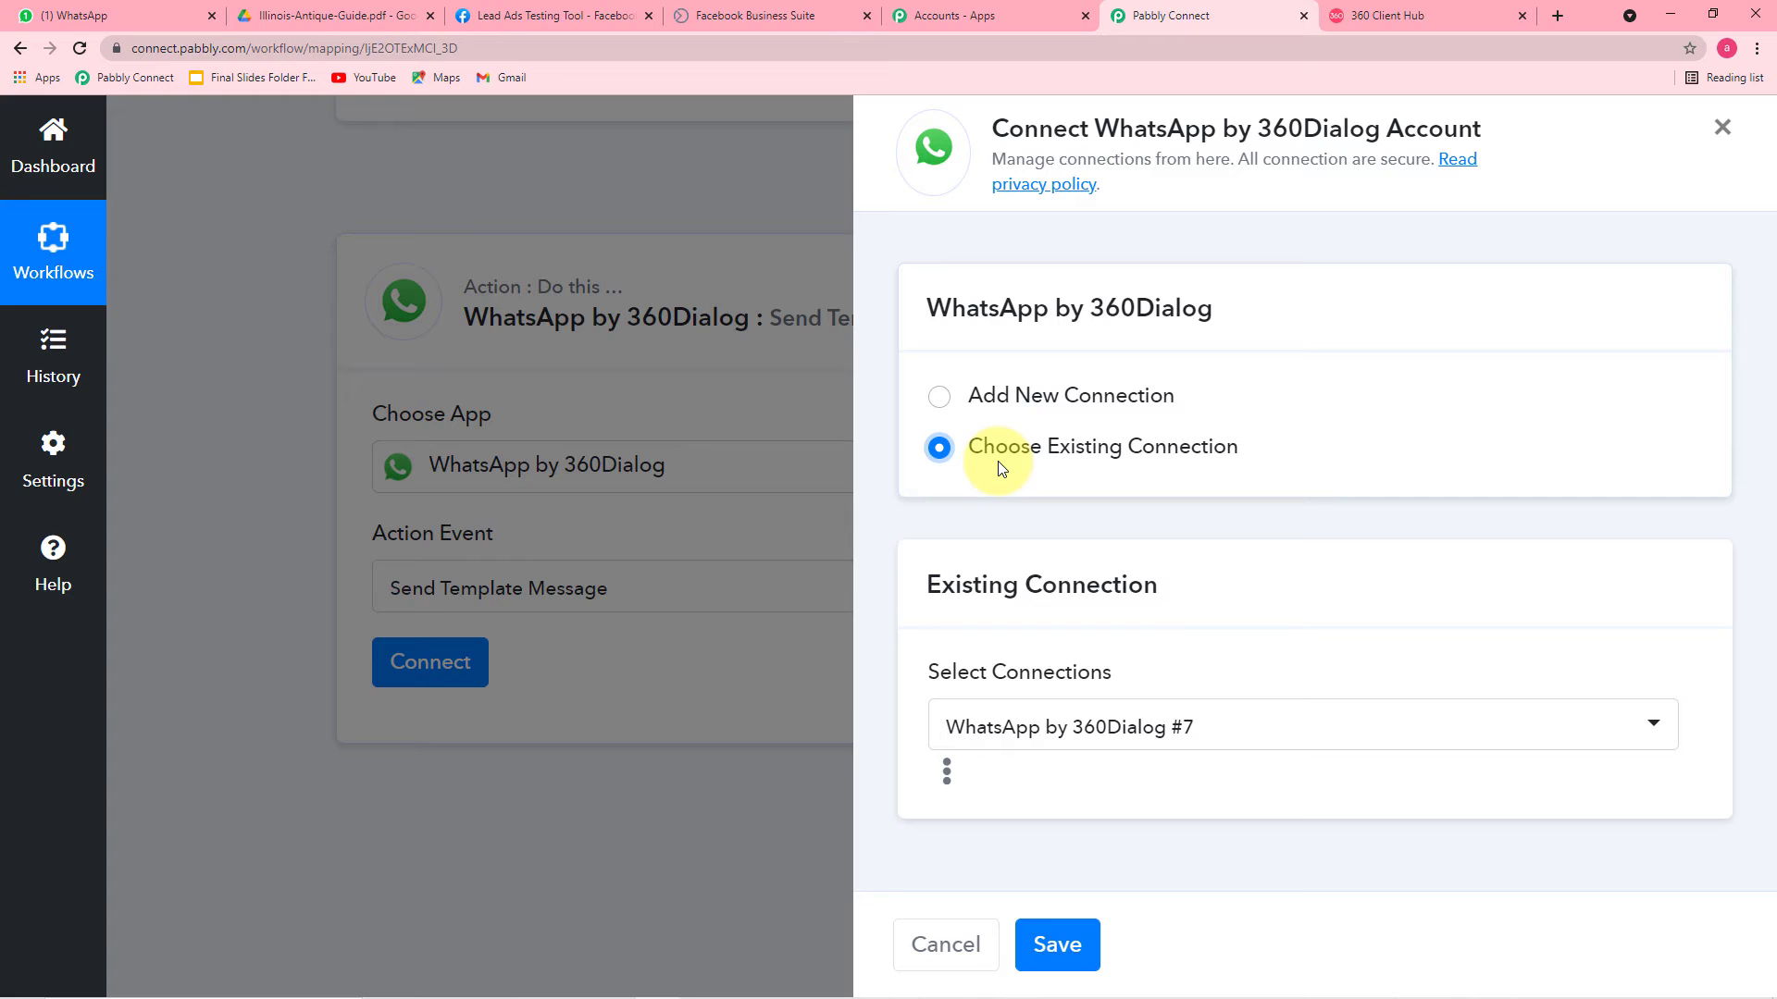
click(1057, 948)
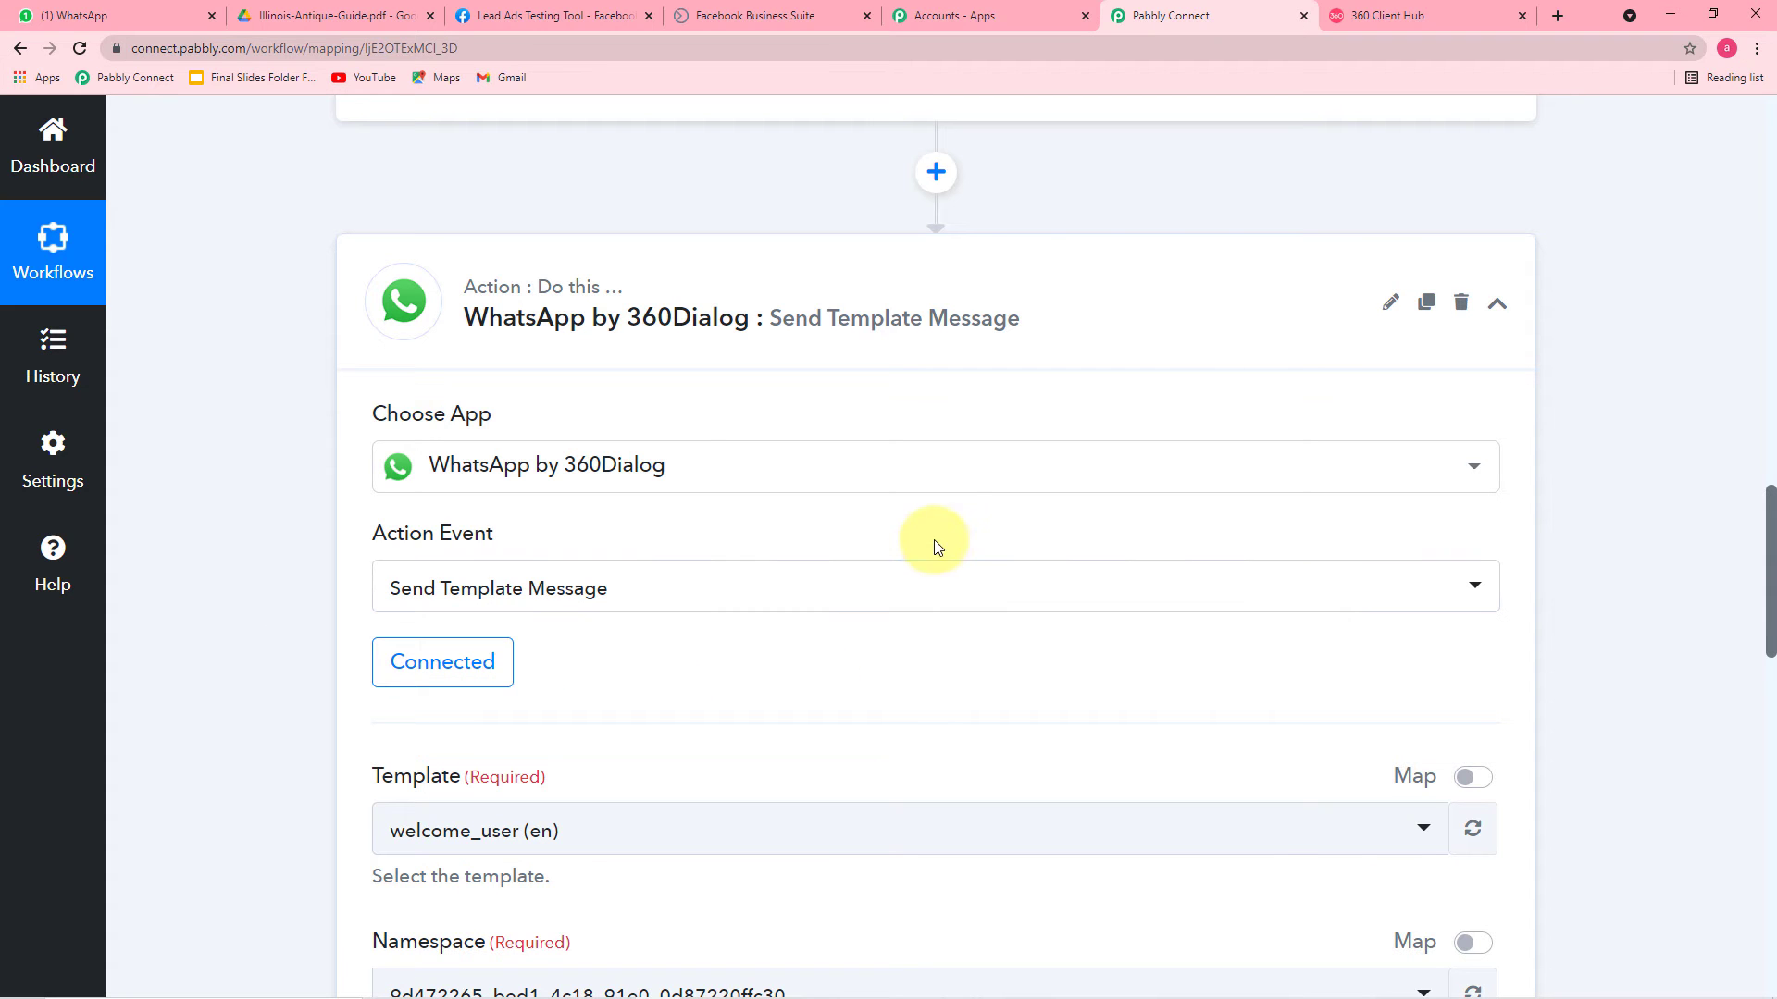
Switch to 360 Client Hub, open the WhatsApp account's template management, and examine the preview of the event_update template
scroll(942, 513, down, 4)
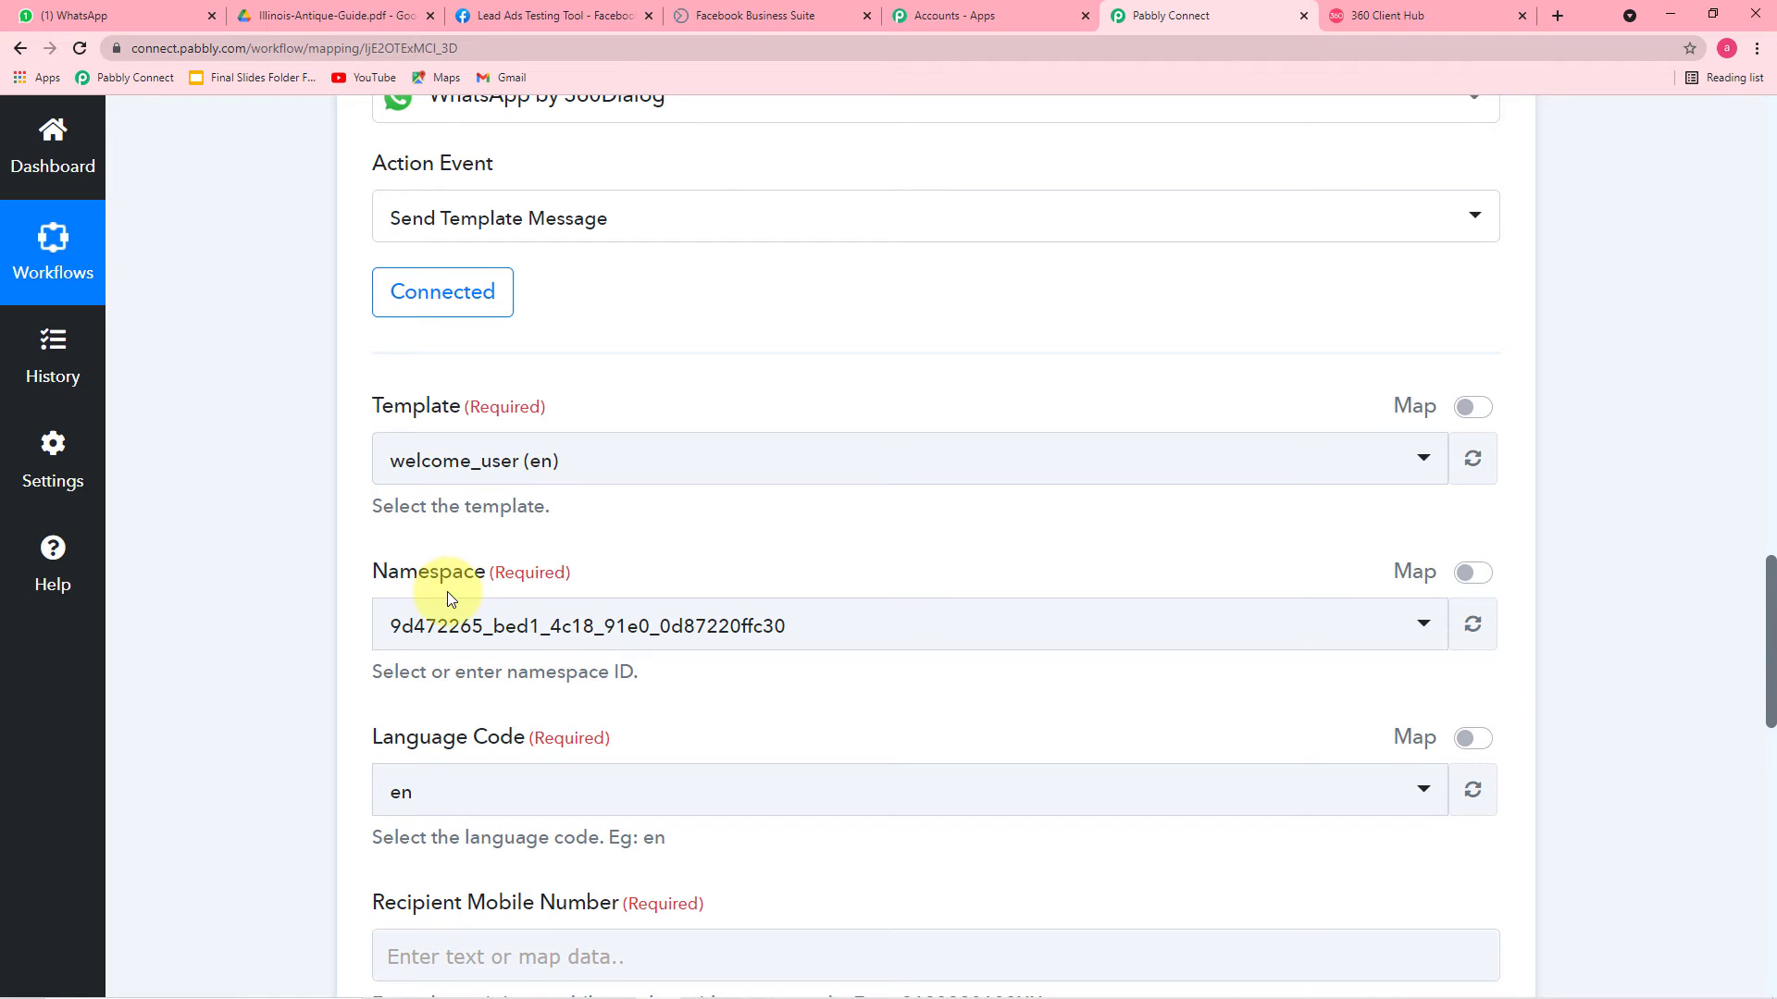
click(1374, 19)
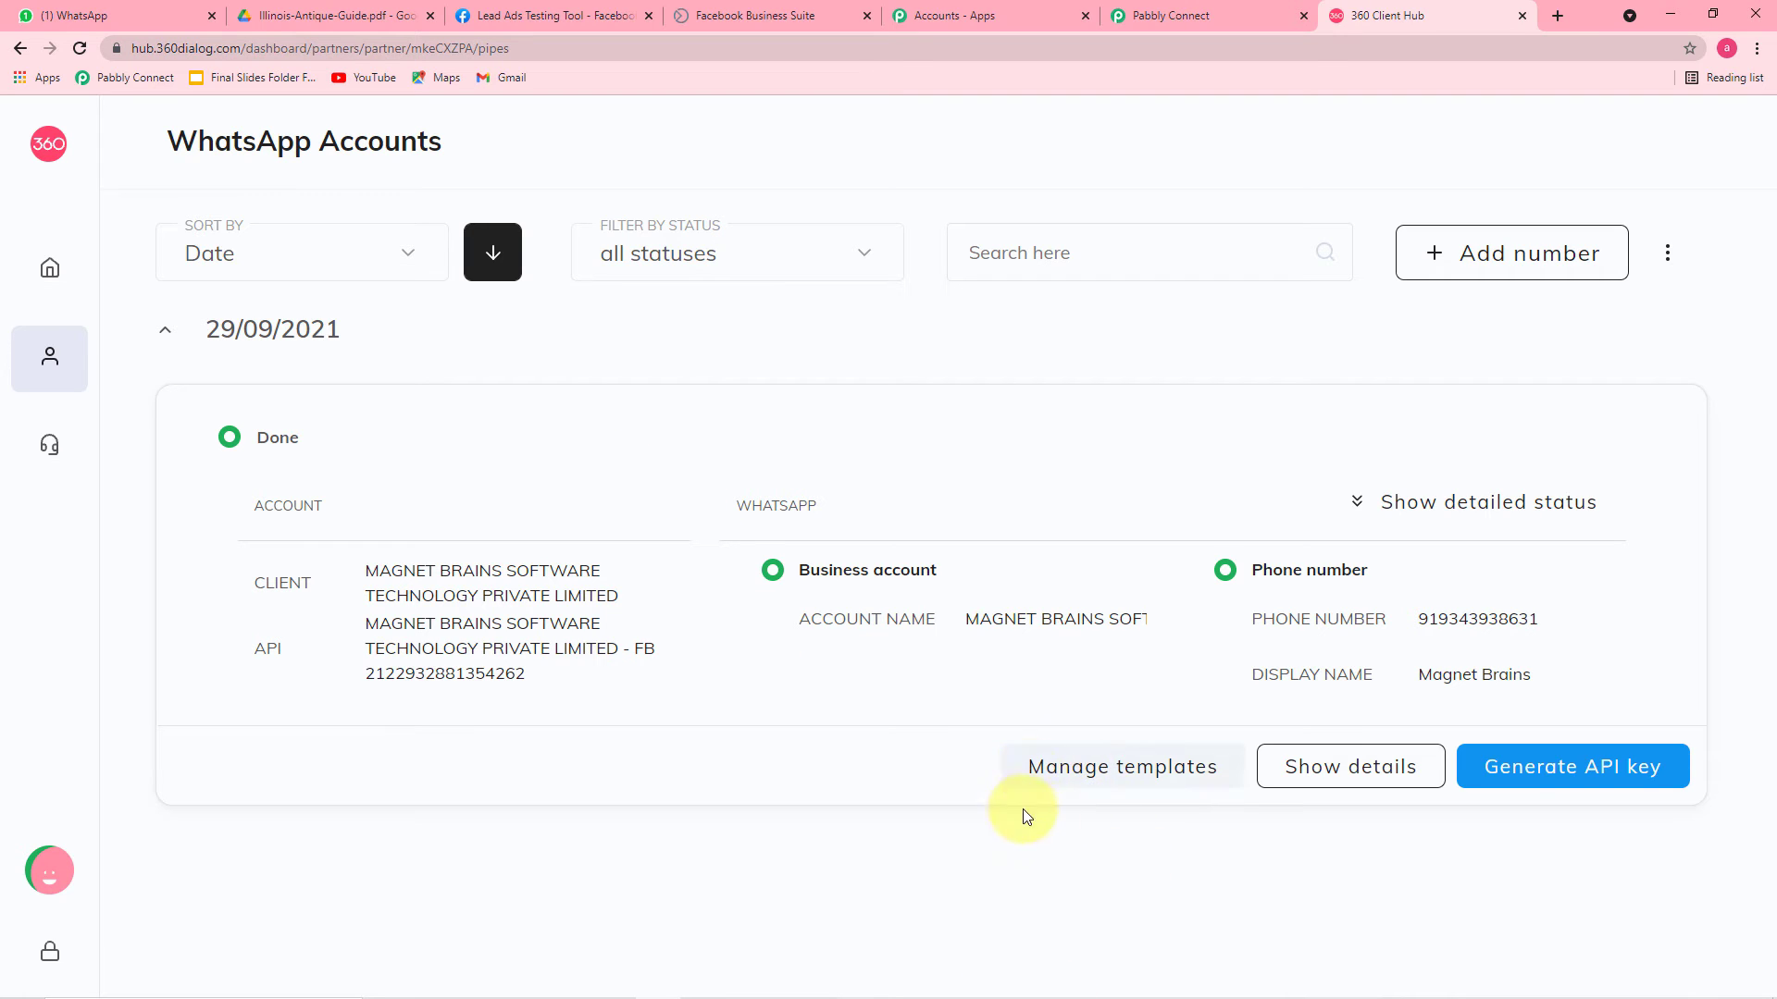
click(1095, 766)
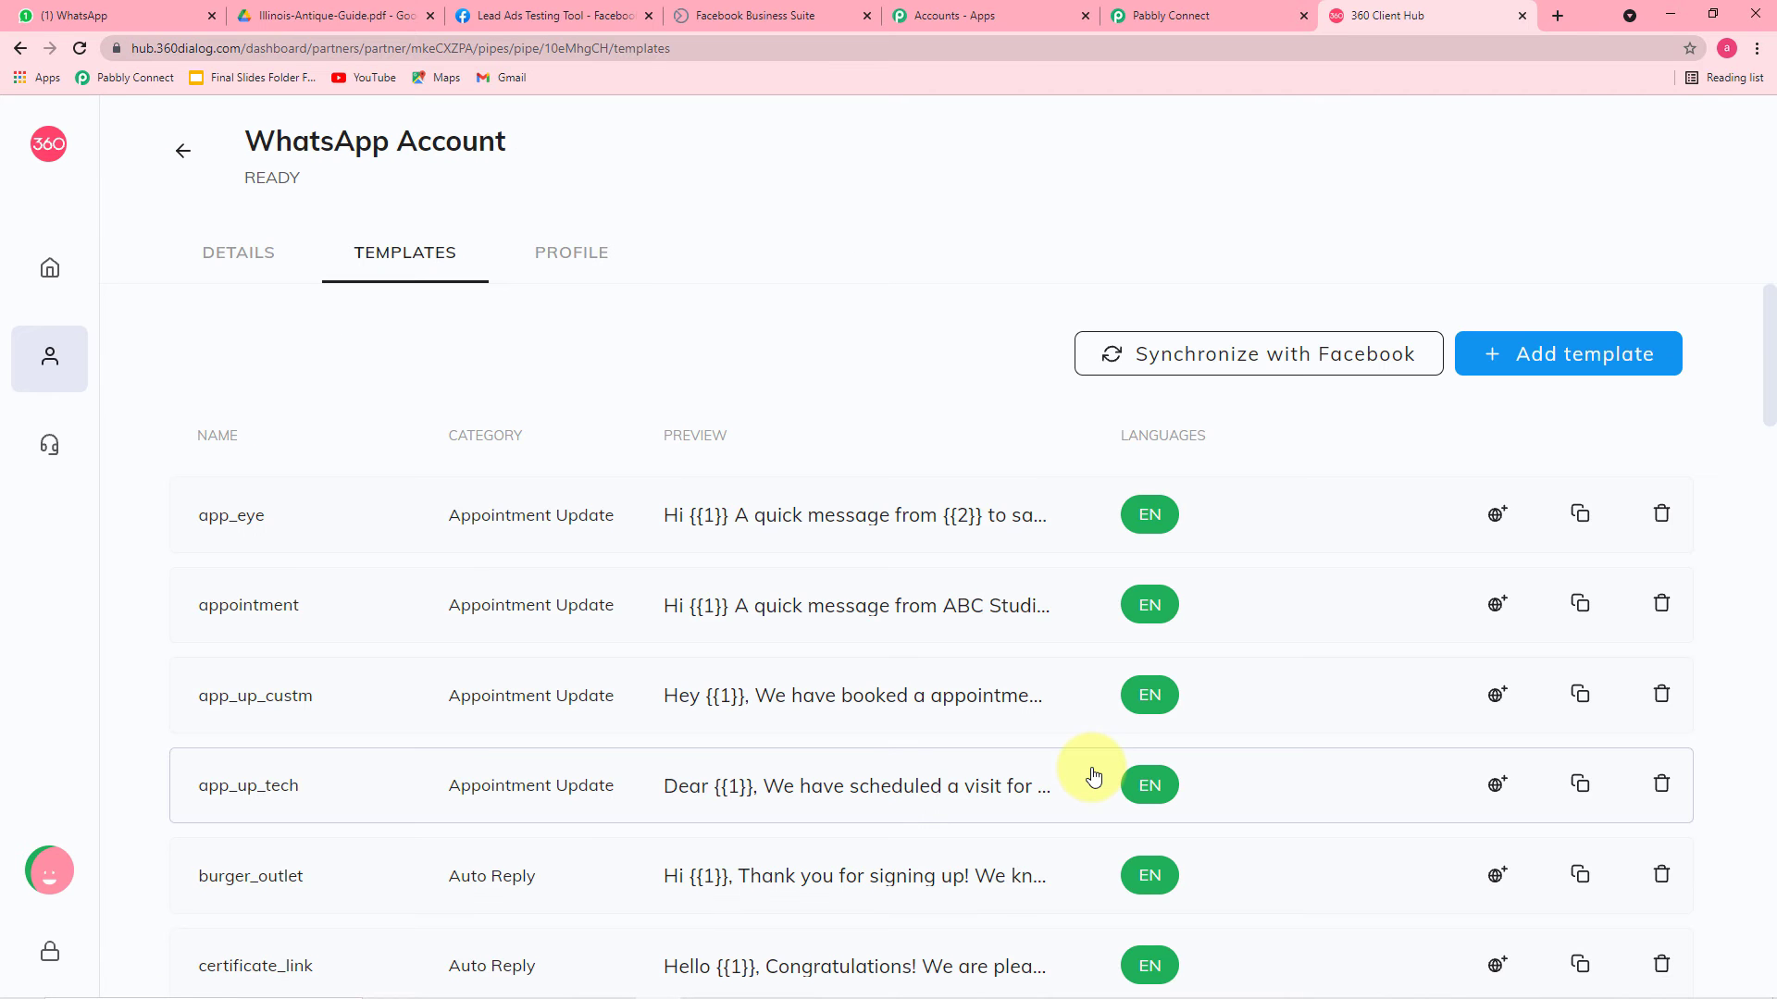
scroll(894, 517, down, 3)
scroll(894, 516, down, 8)
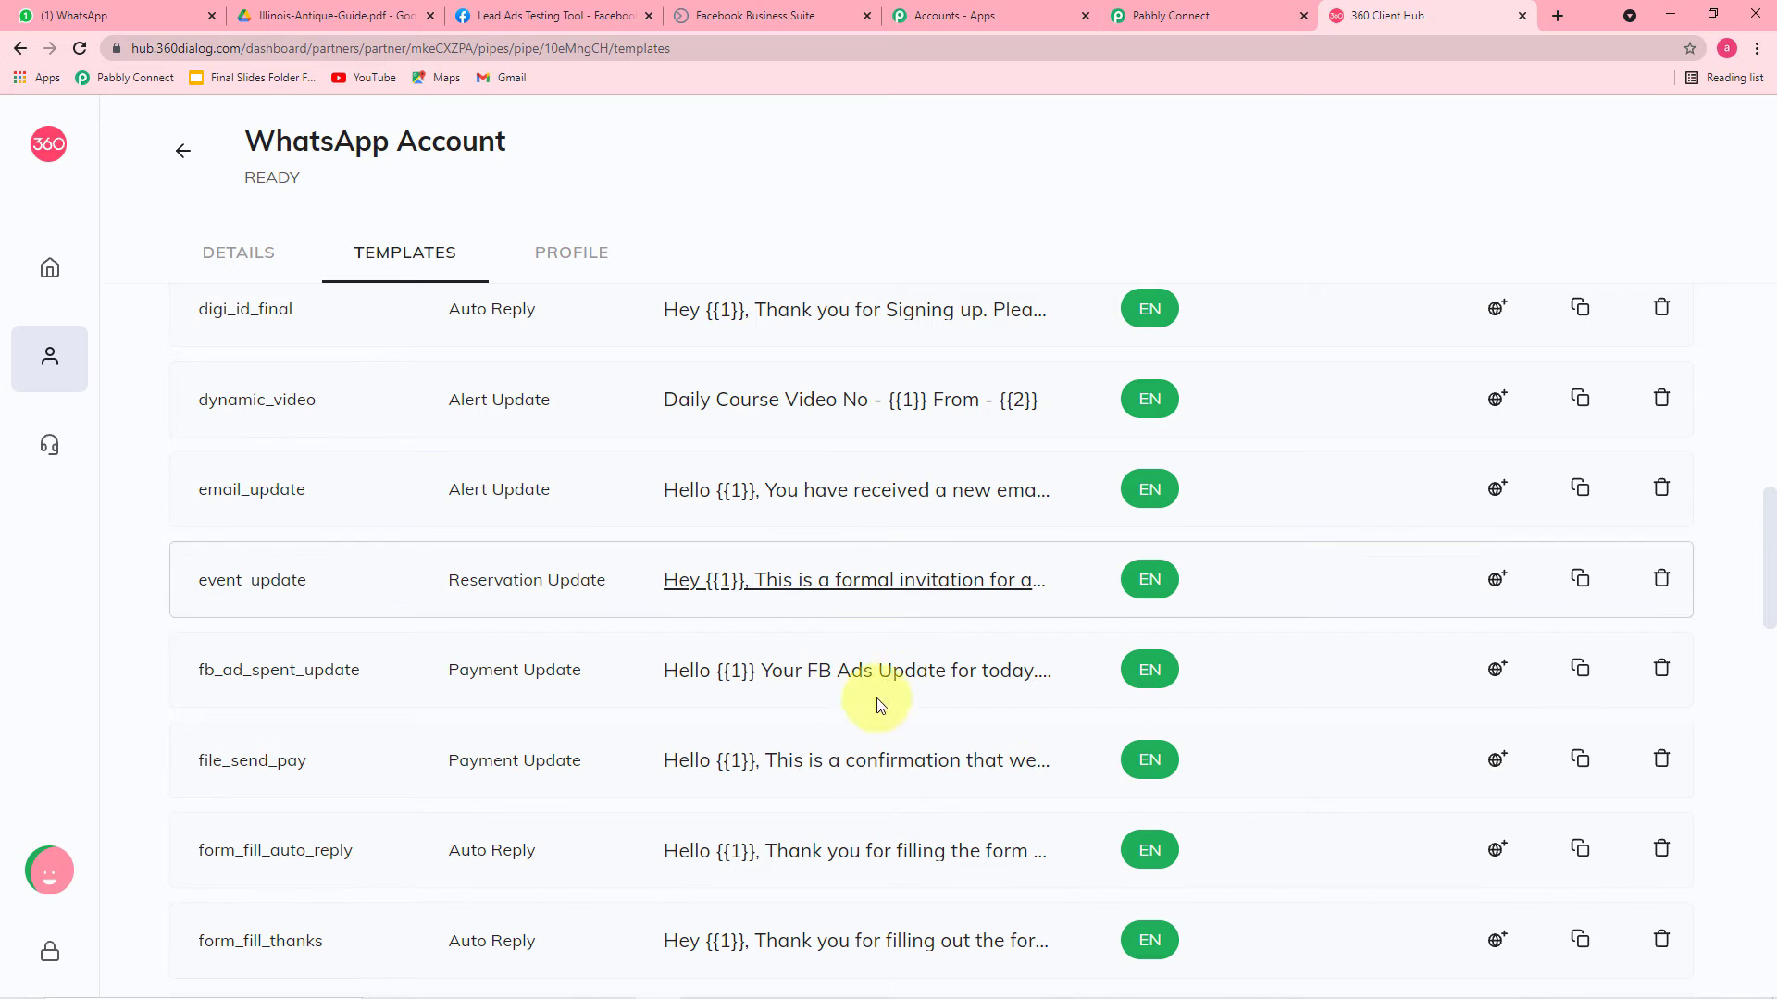
click(861, 583)
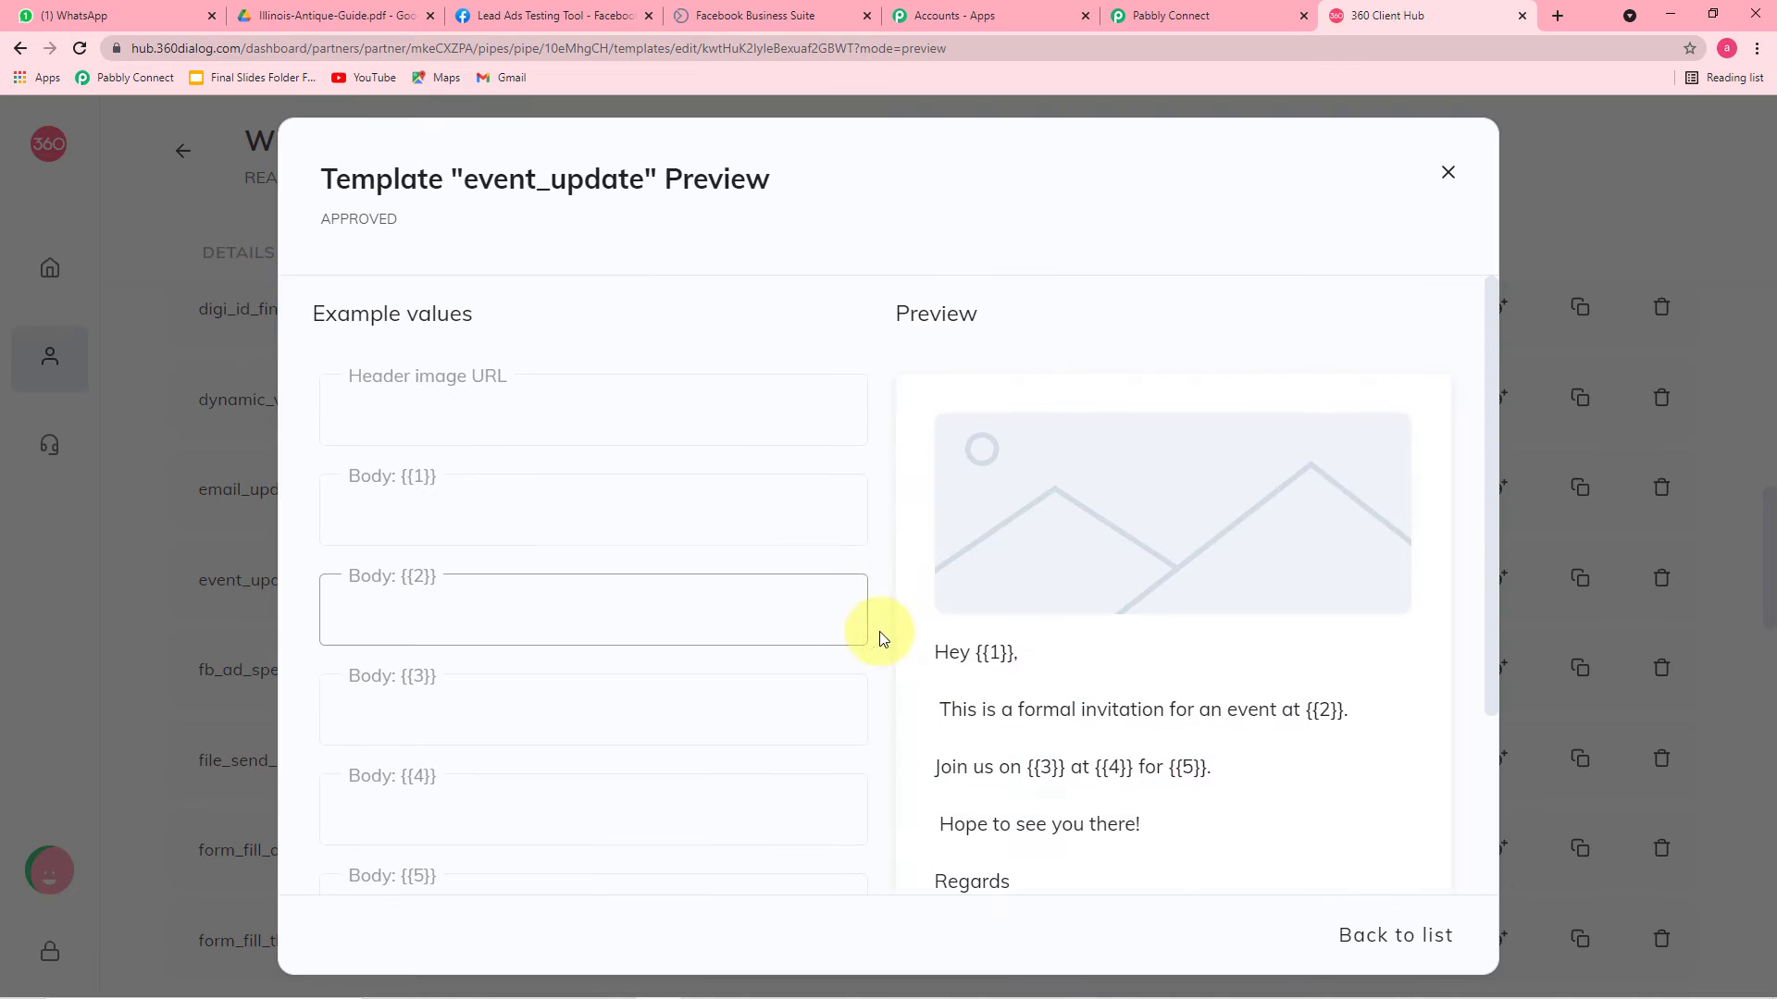
scroll(1016, 714, down, 2)
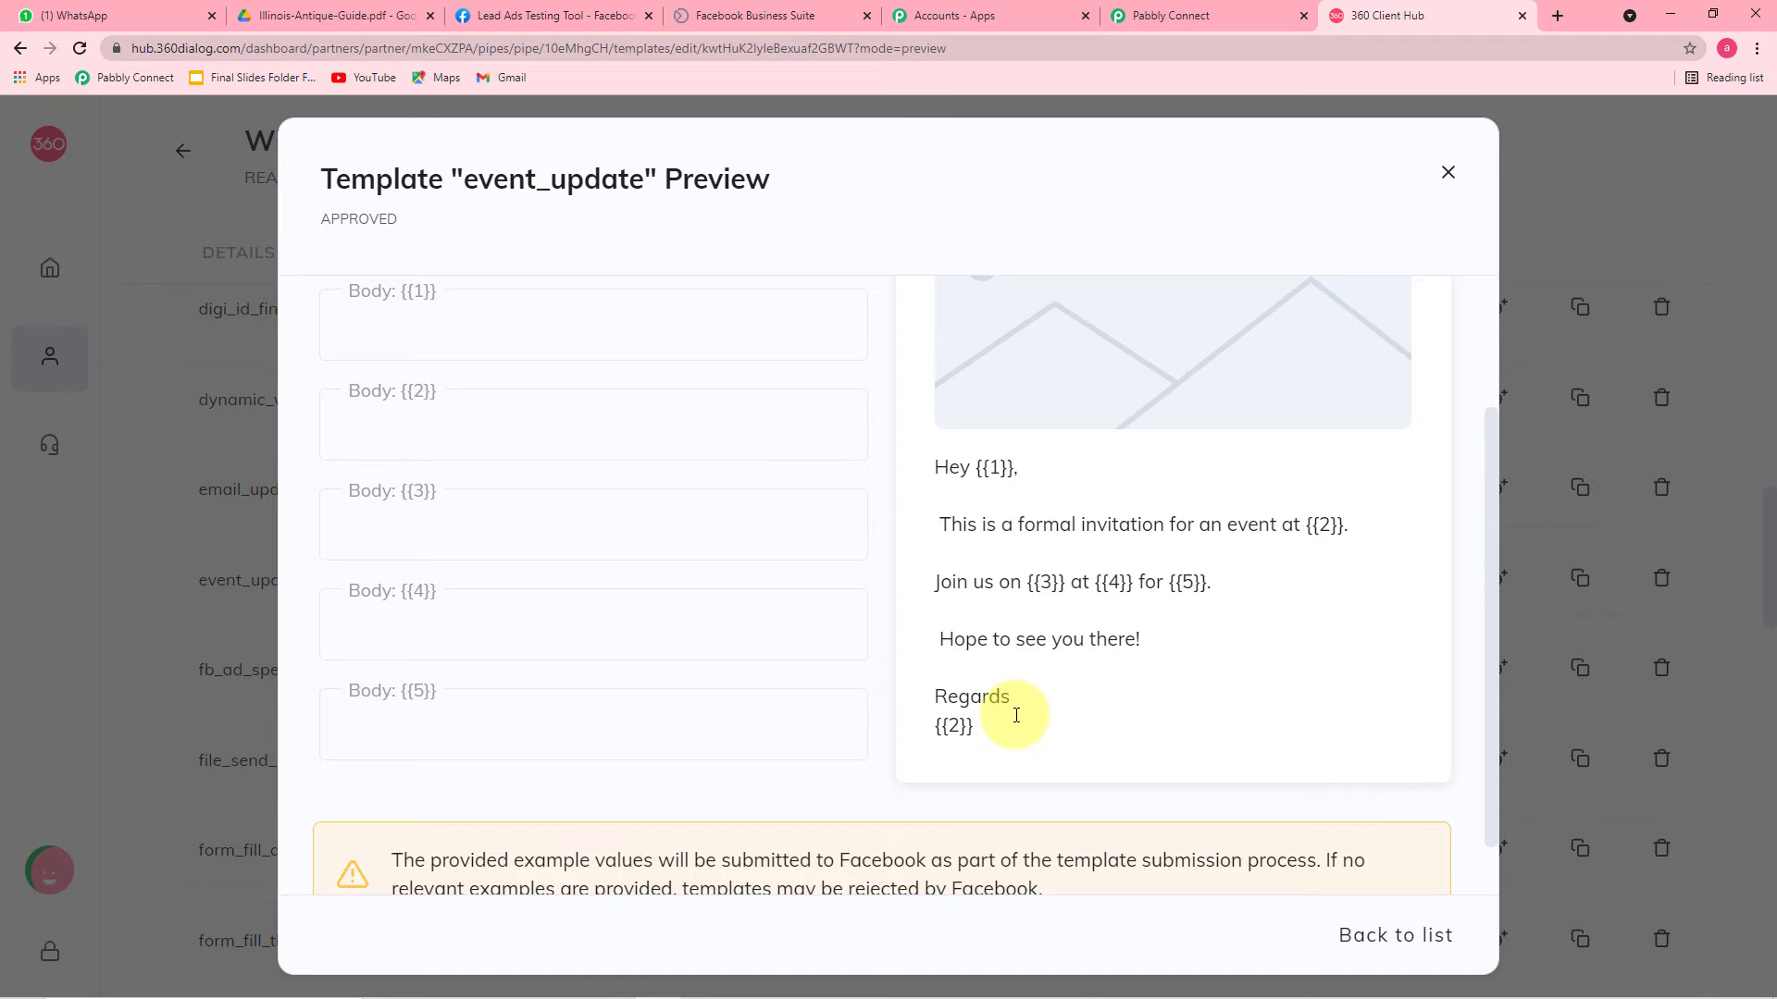
scroll(991, 496, up, 2)
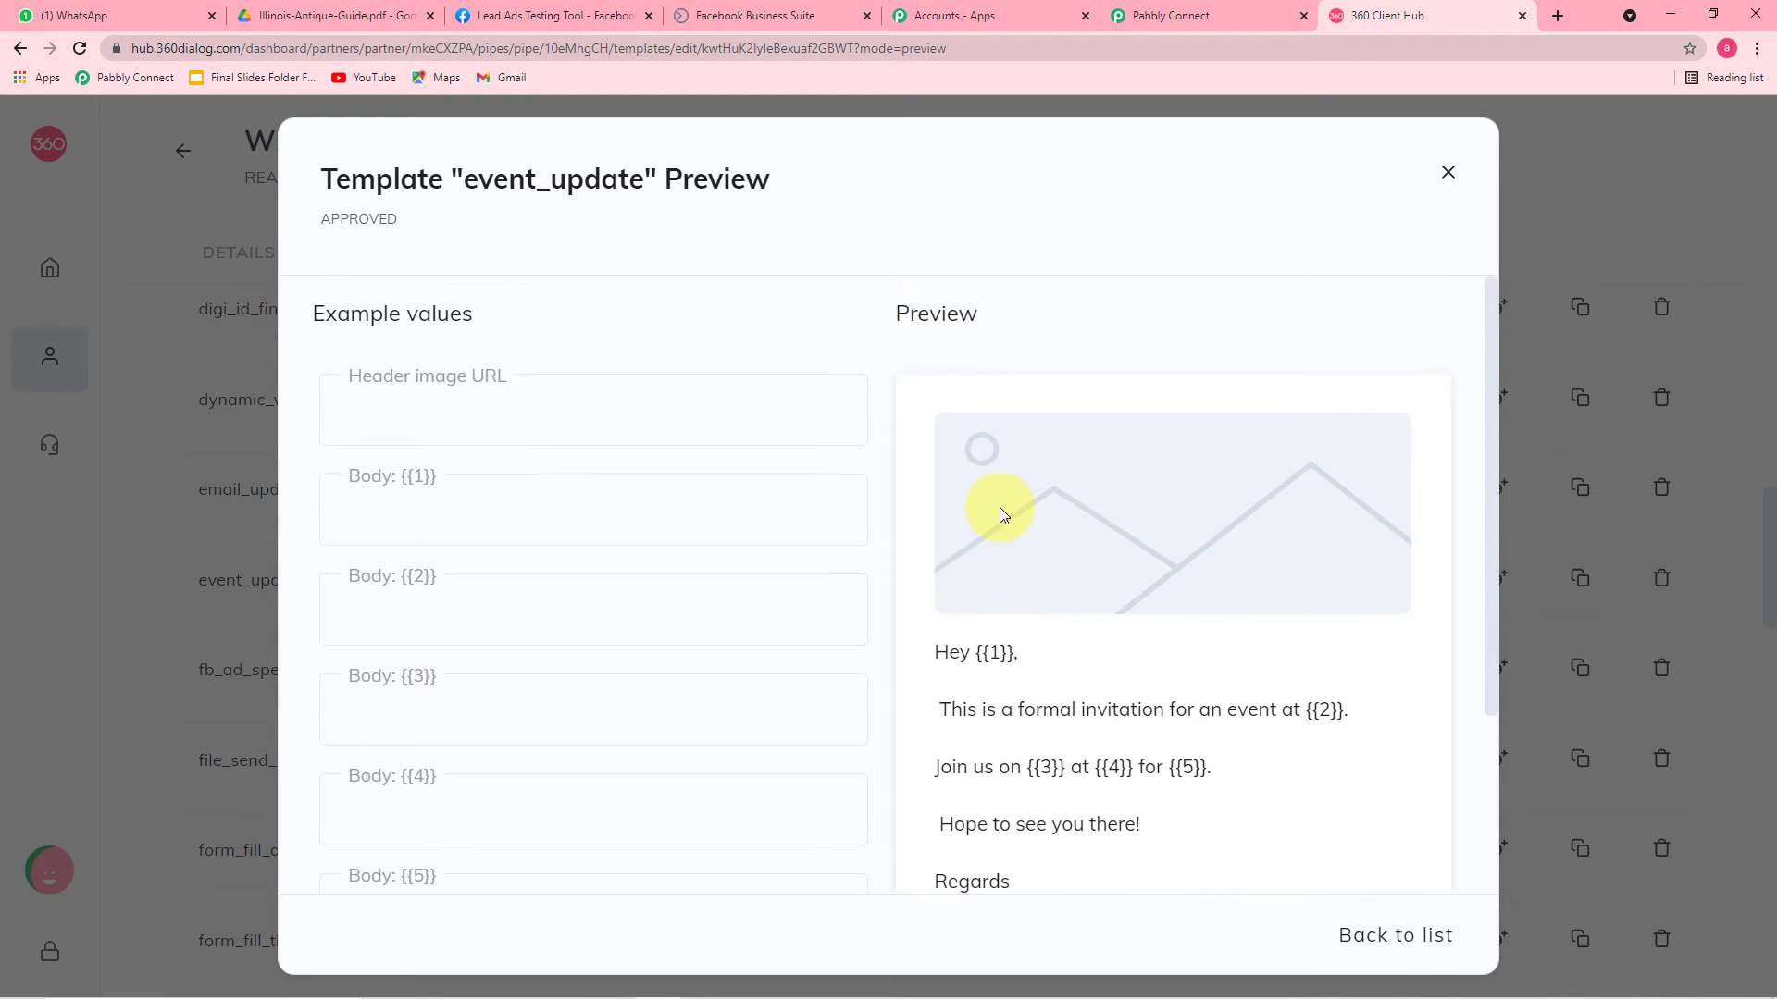
click(1448, 175)
Start a new WhatsApp message template and choose Auto Reply as its category
scroll(1190, 448, up, 2)
scroll(1190, 448, up, 6)
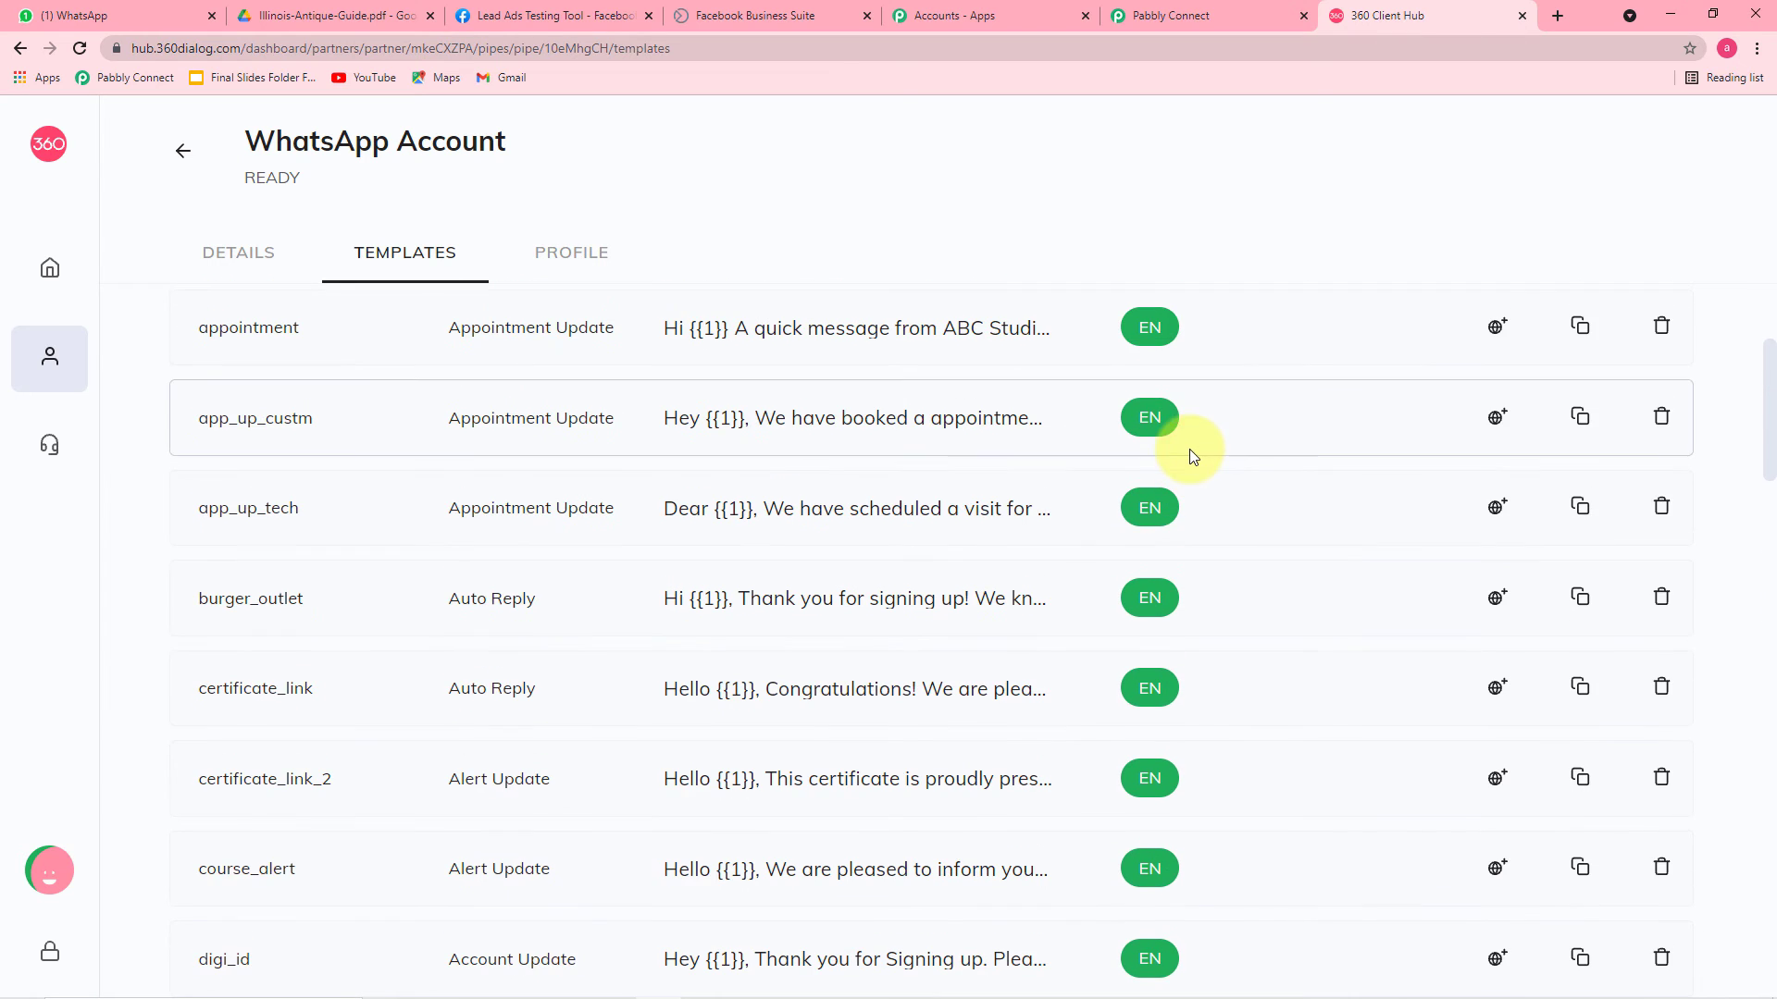
scroll(1207, 455, up, 3)
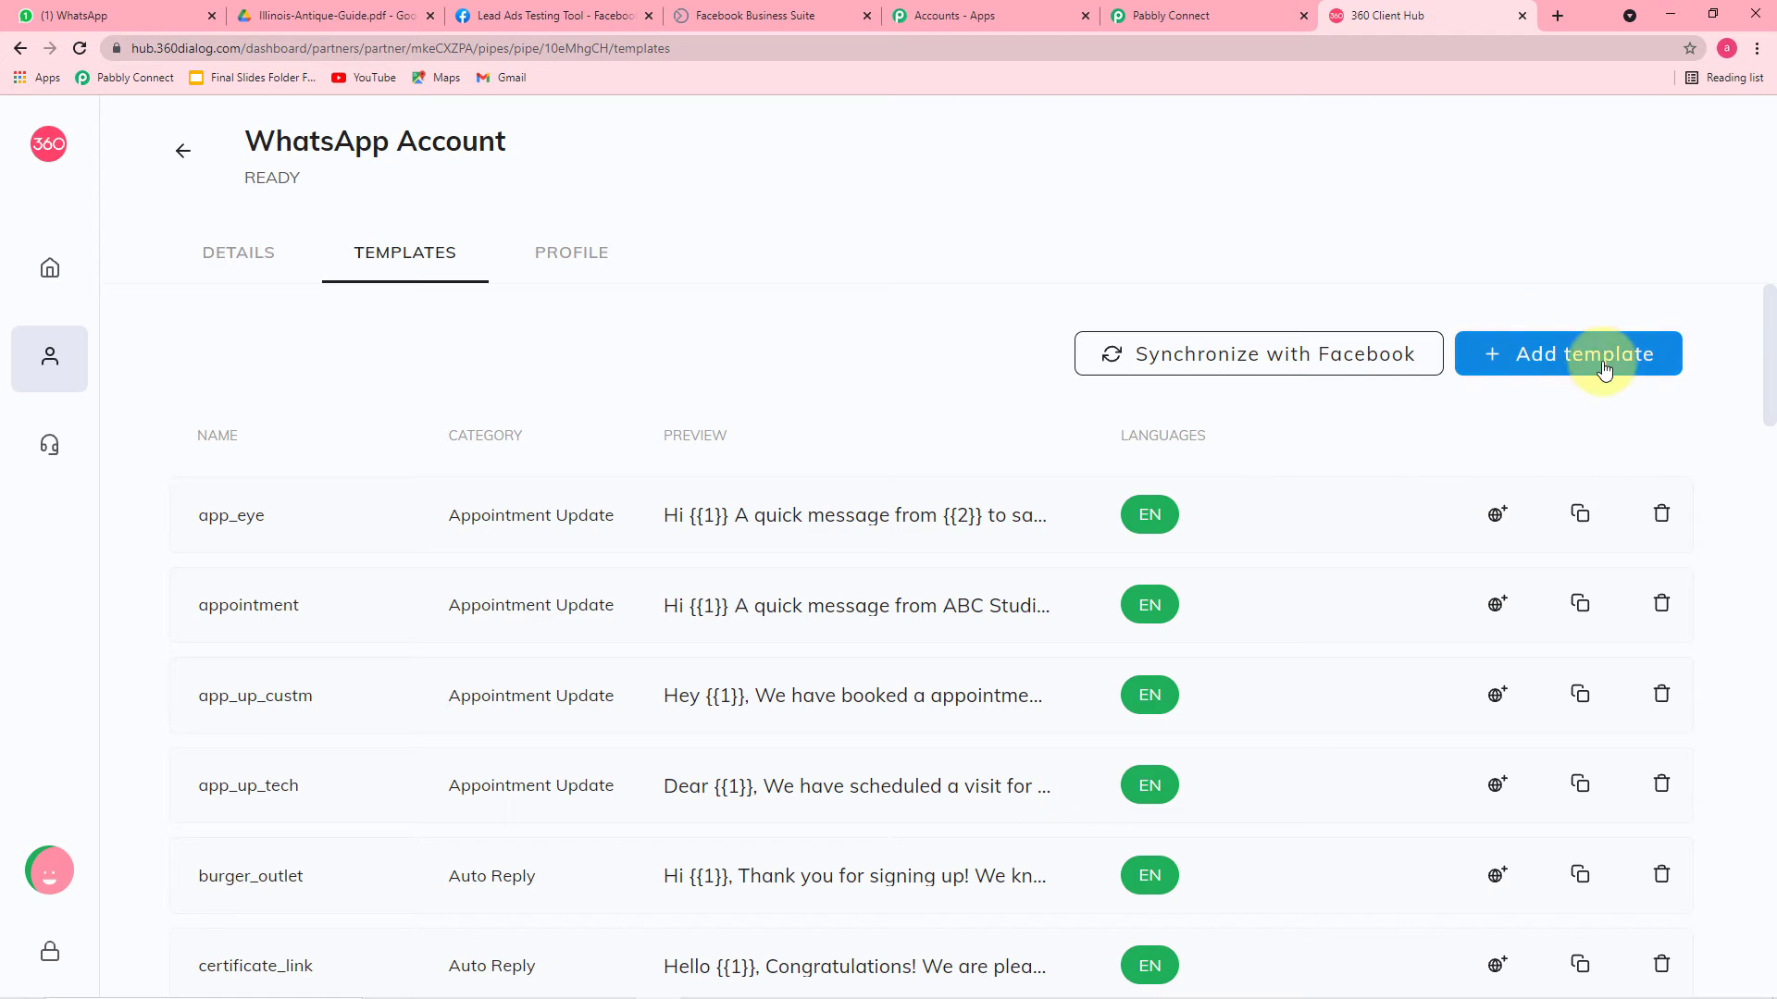
click(1573, 361)
click(389, 295)
click(457, 323)
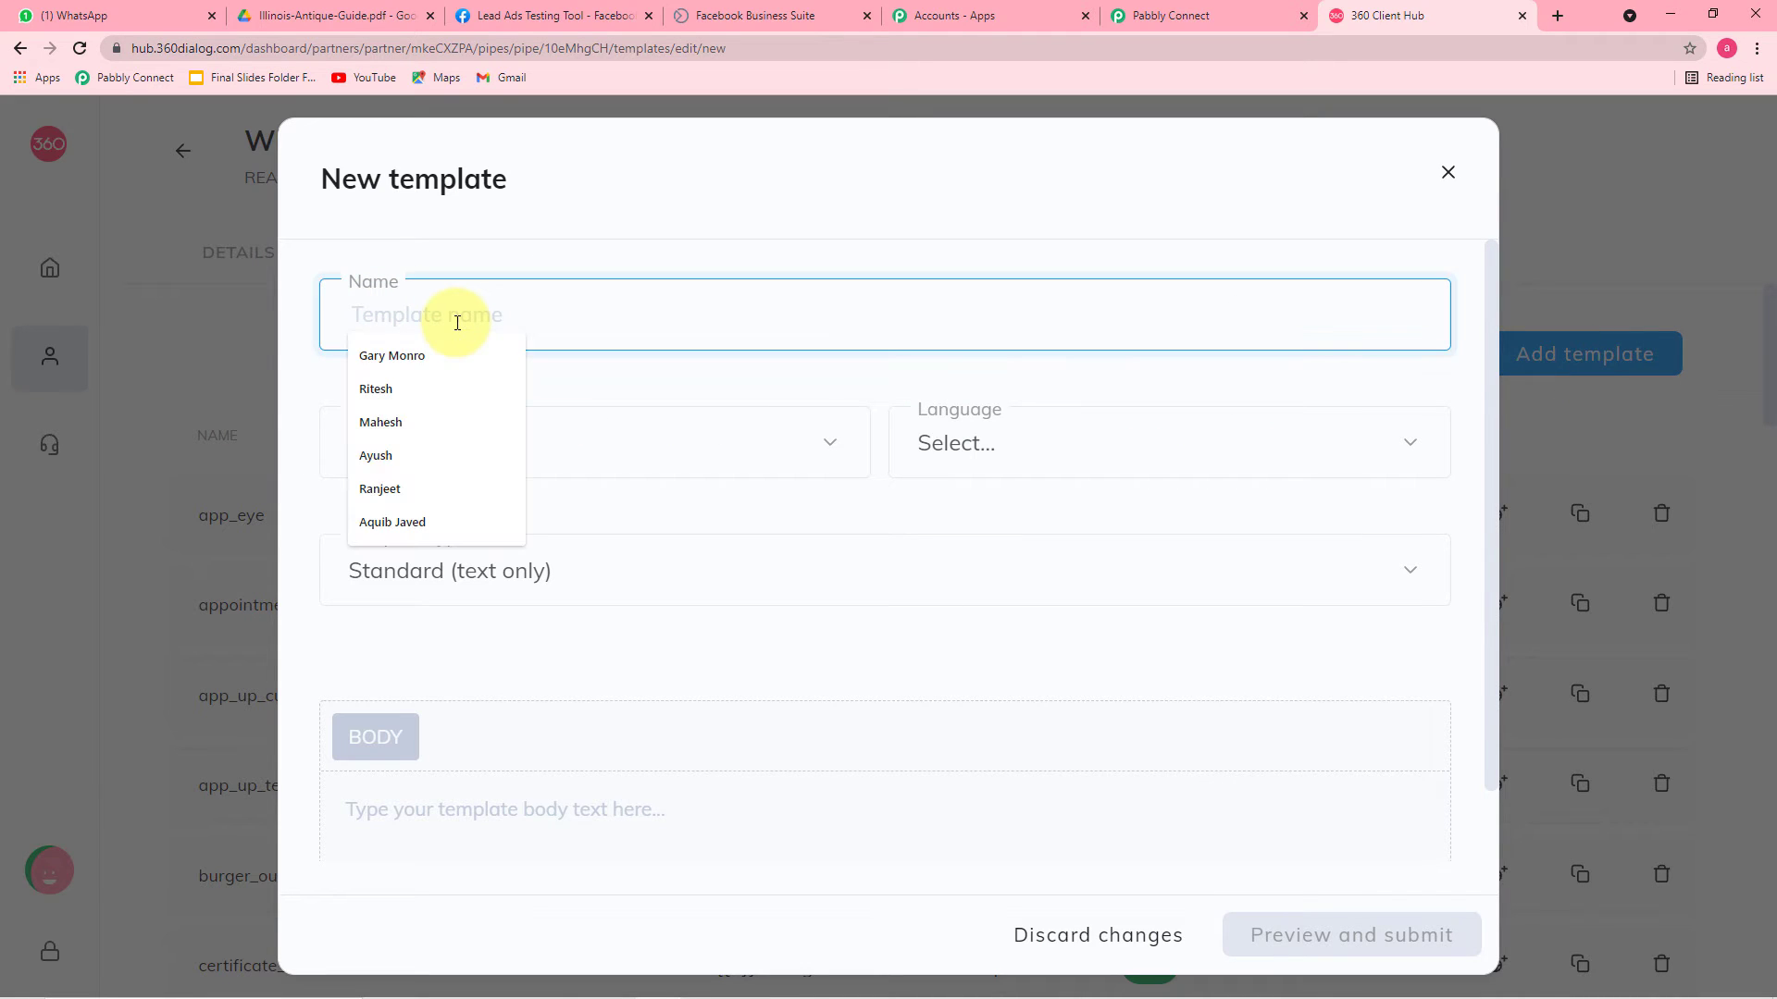
click(648, 431)
scroll(467, 602, down, 6)
click(891, 387)
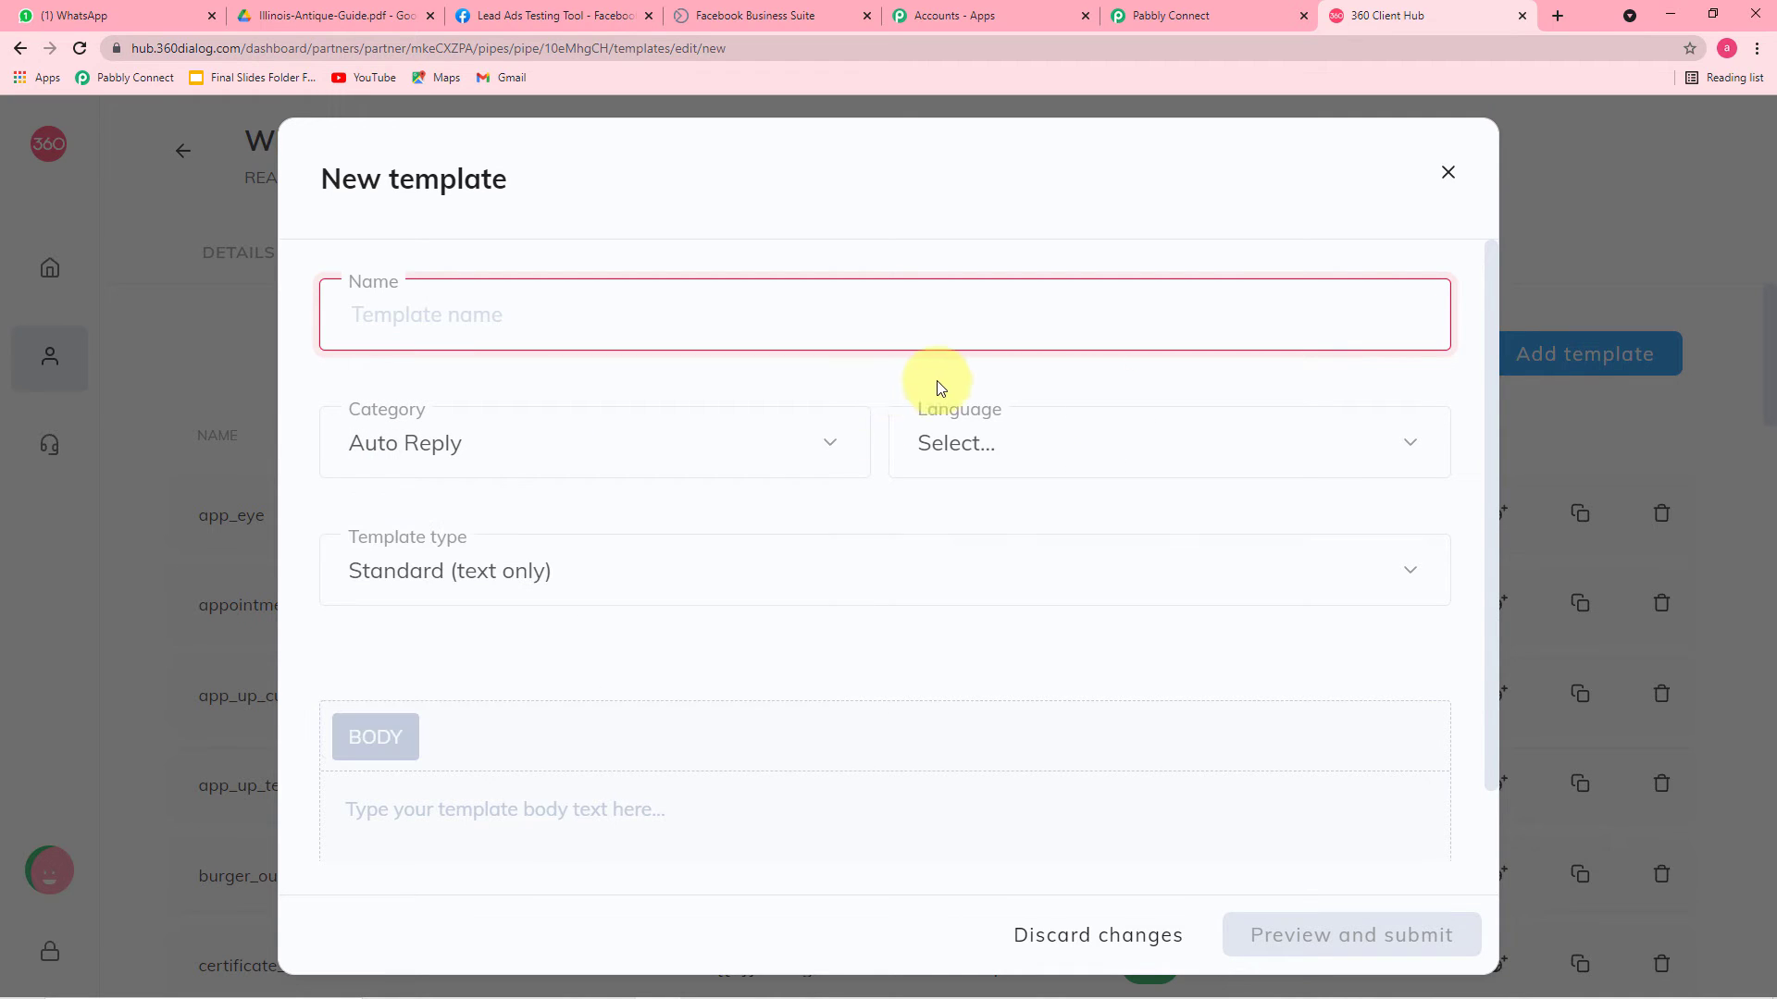
Look through the new template's language options, template types and body text field, and close the form without submitting it
click(1126, 456)
scroll(1094, 668, down, 1)
scroll(1092, 664, down, 4)
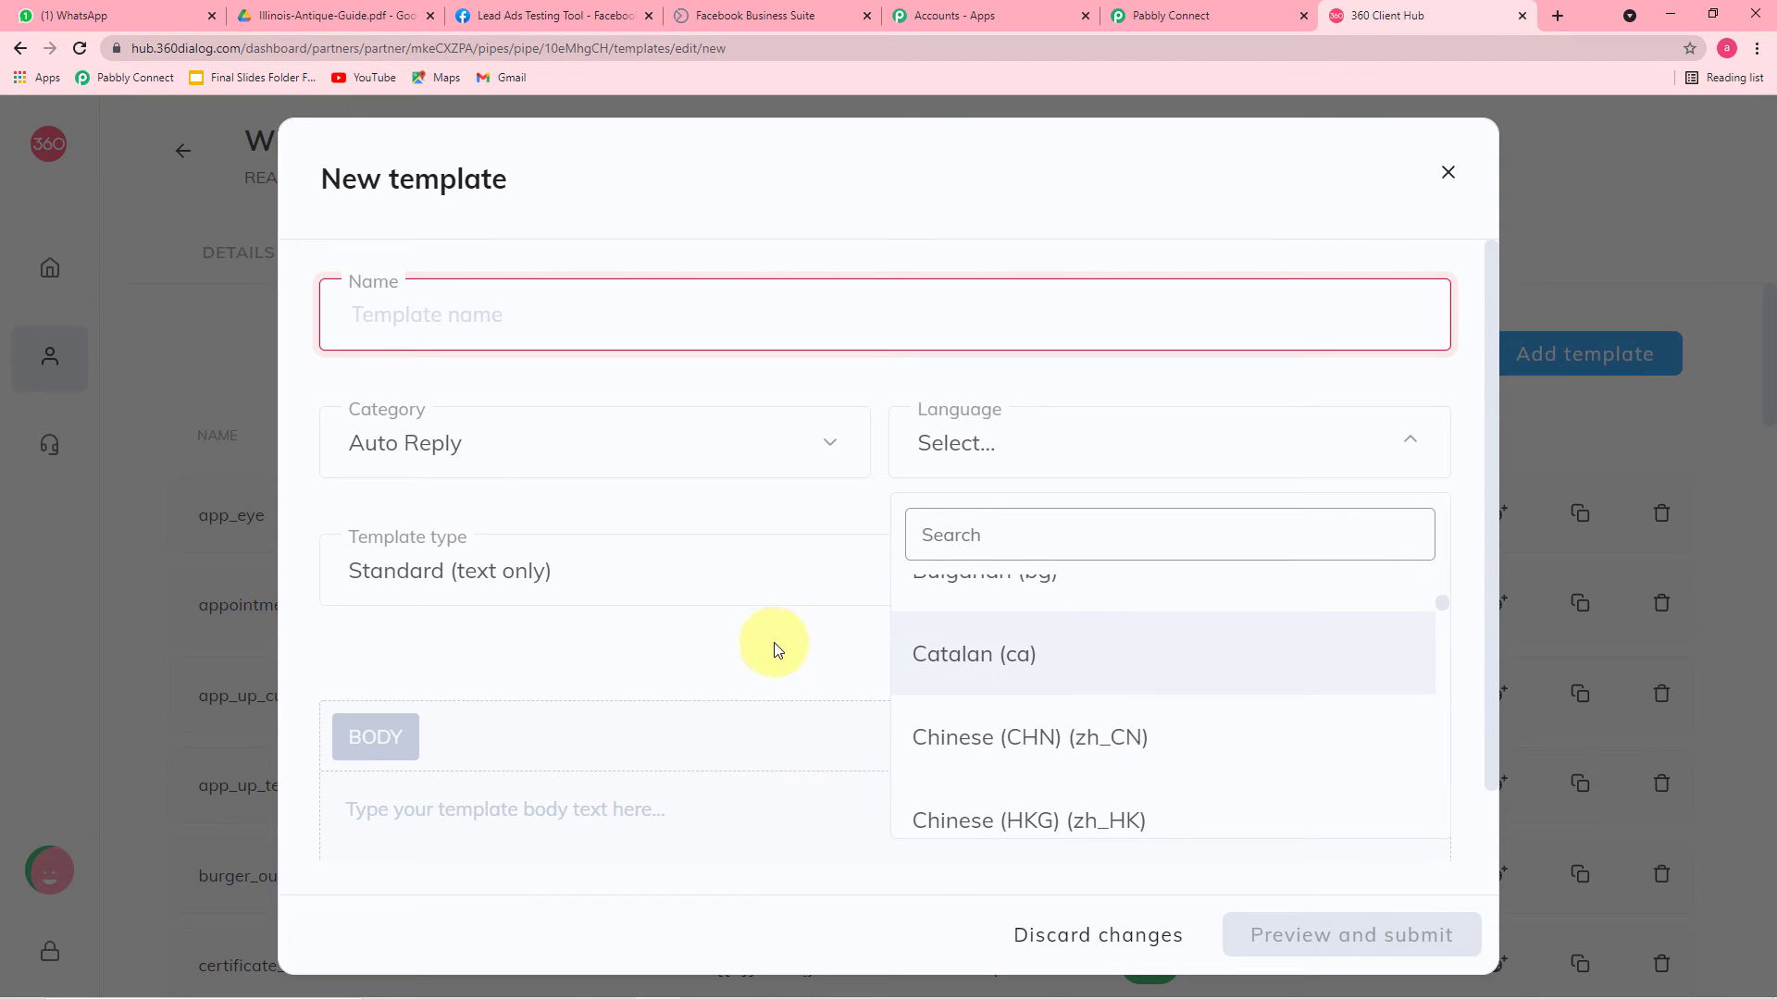
click(751, 631)
click(682, 580)
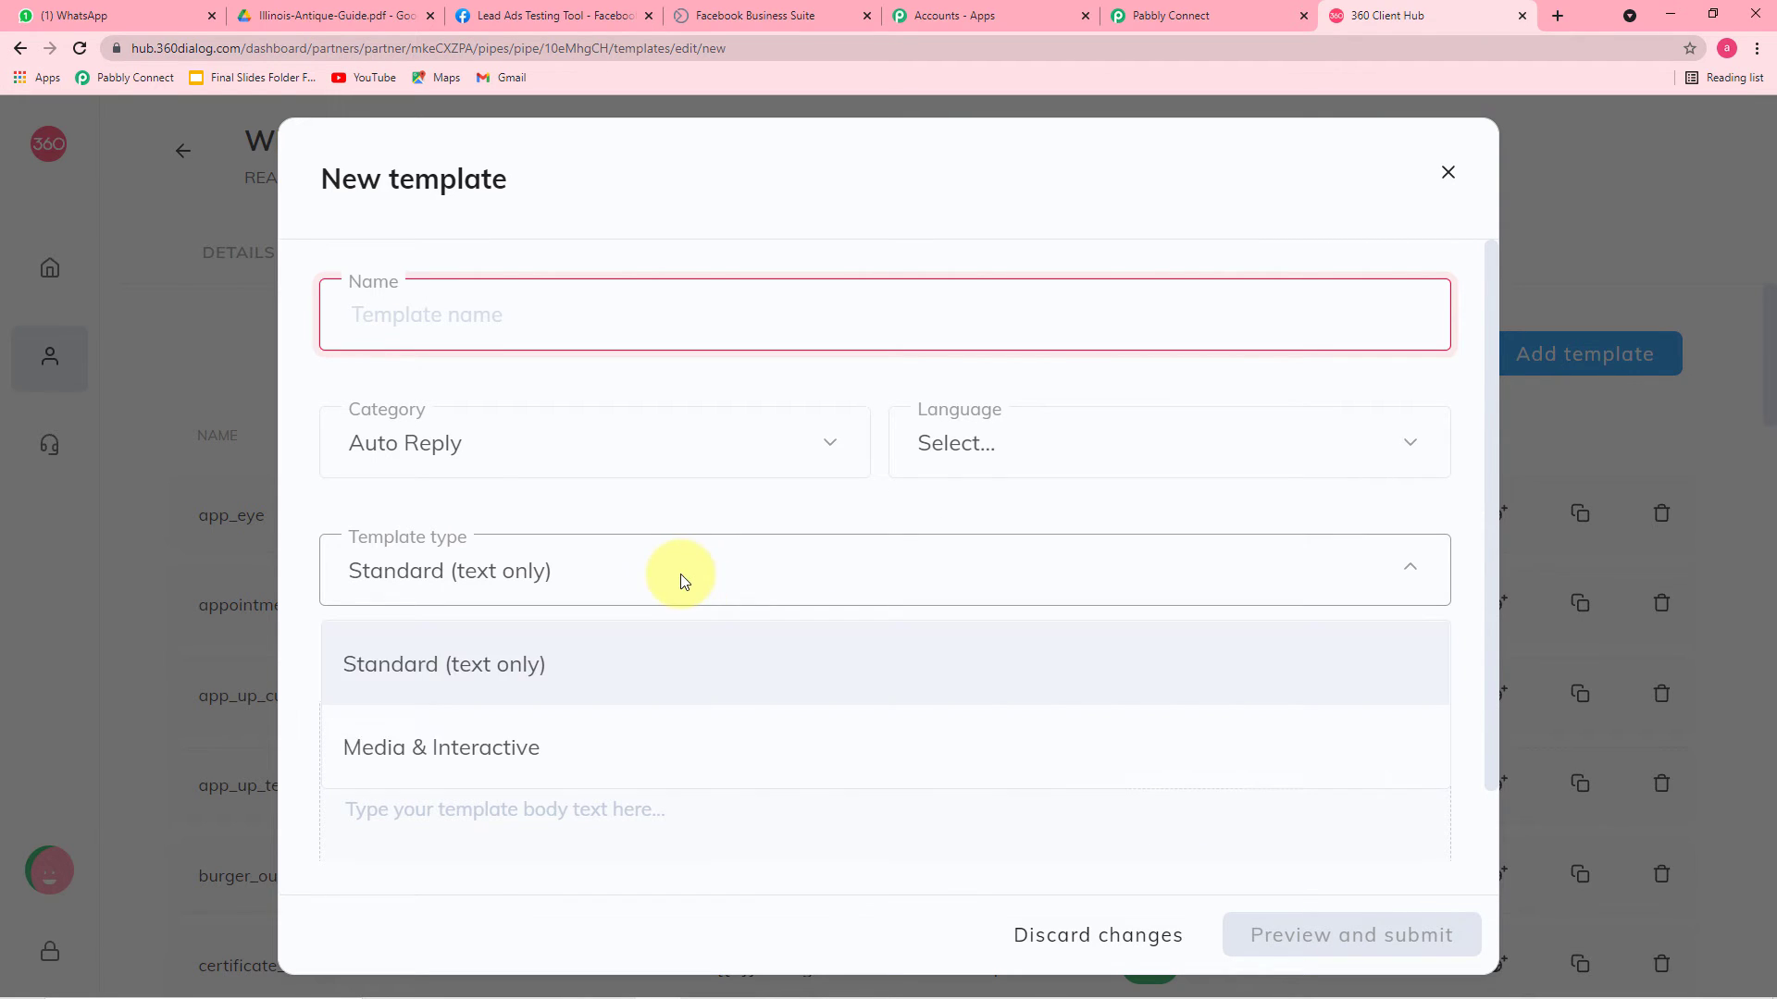
click(726, 507)
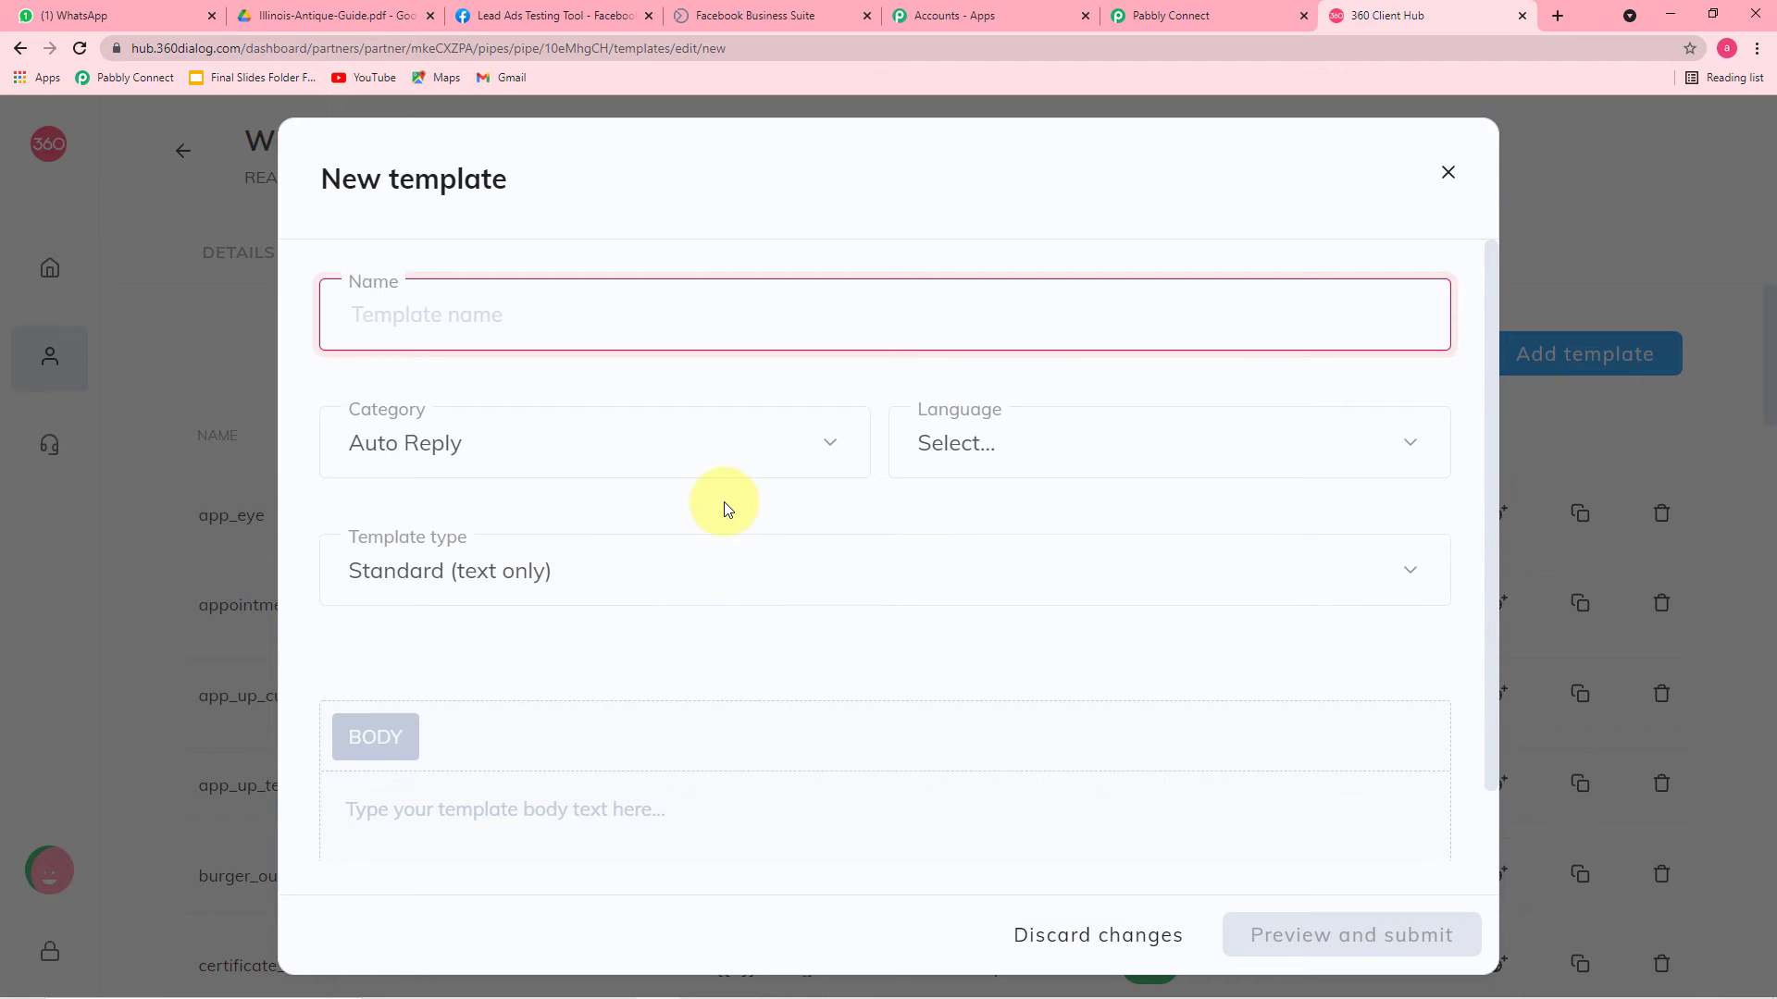
scroll(726, 507, down, 1)
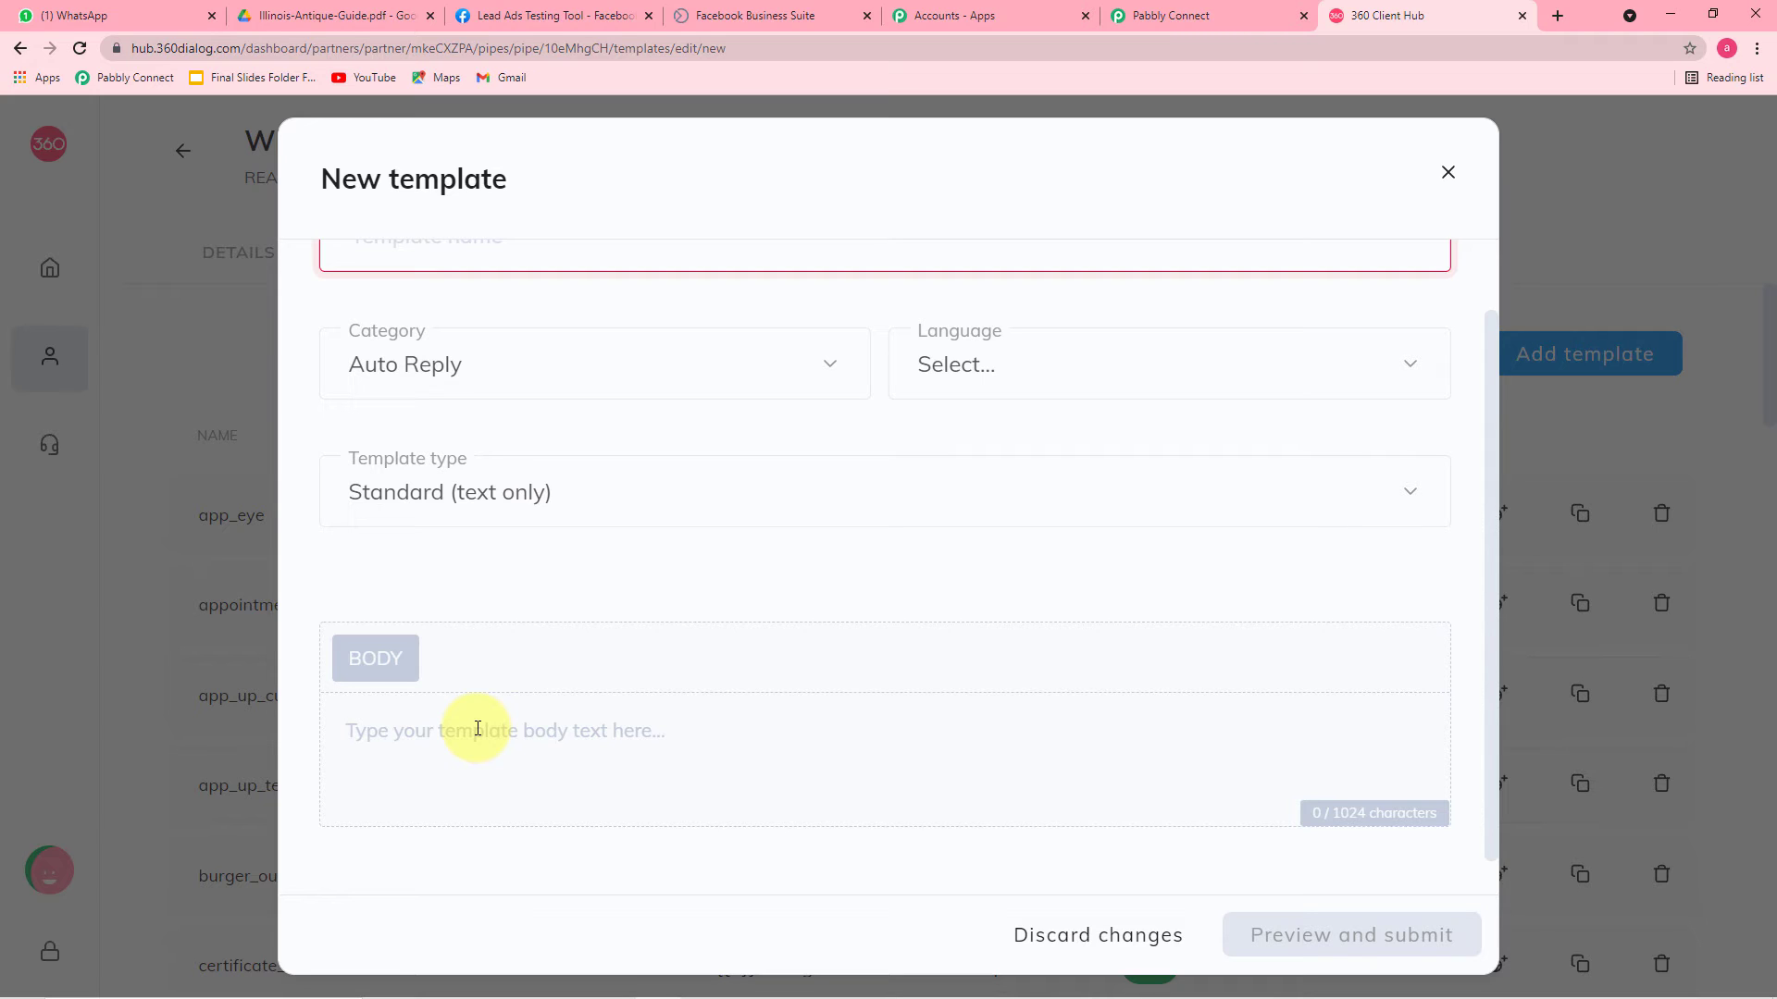
click(477, 729)
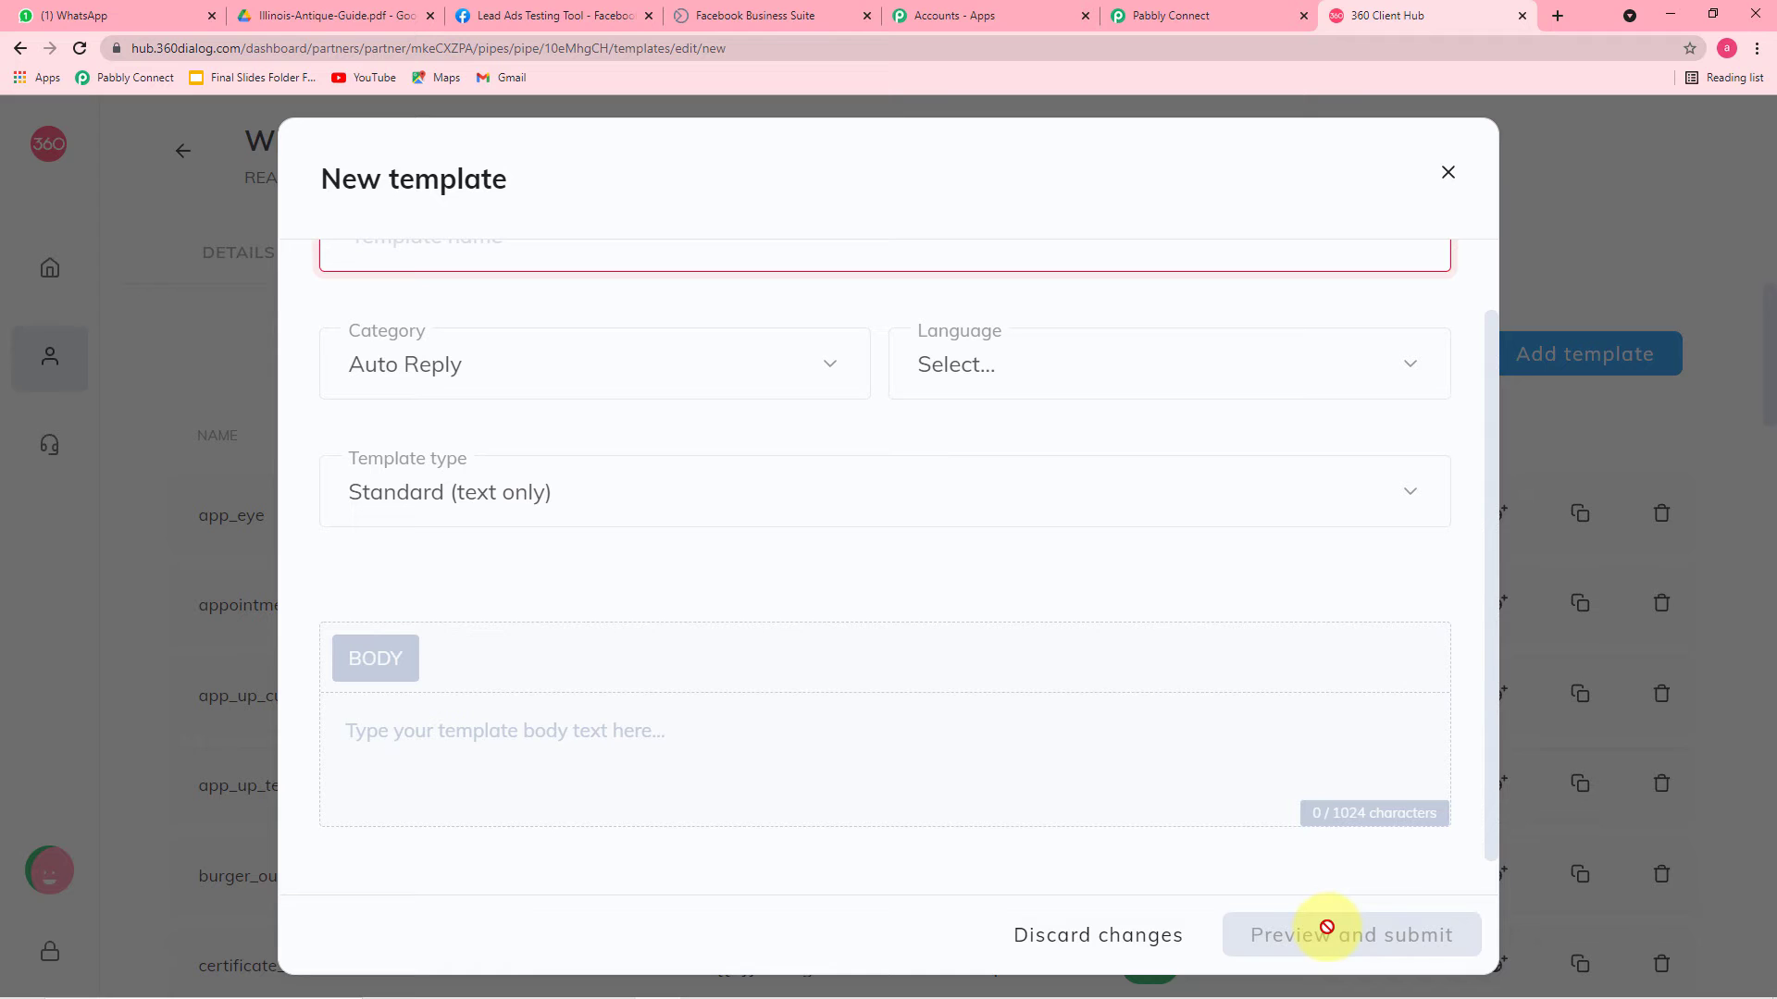
click(1448, 173)
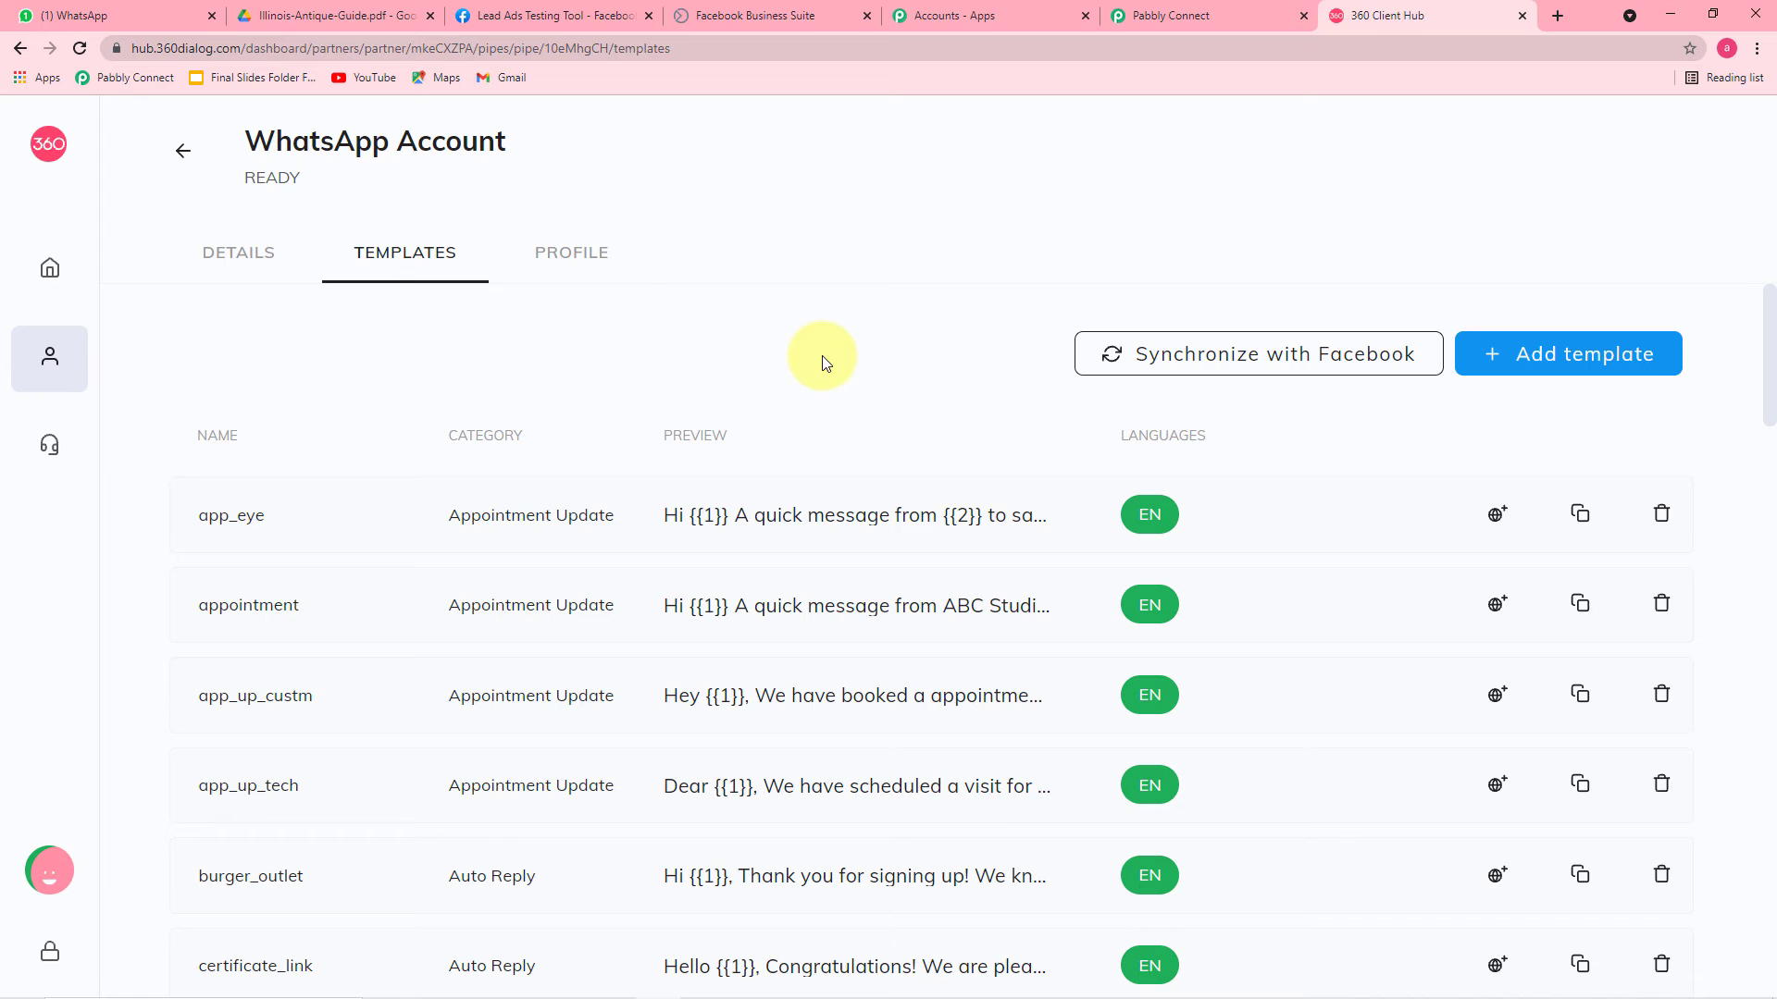
Browse the account's list of existing message templates, and switch back to the Pabbly Connect workflow
scroll(824, 363, down, 2)
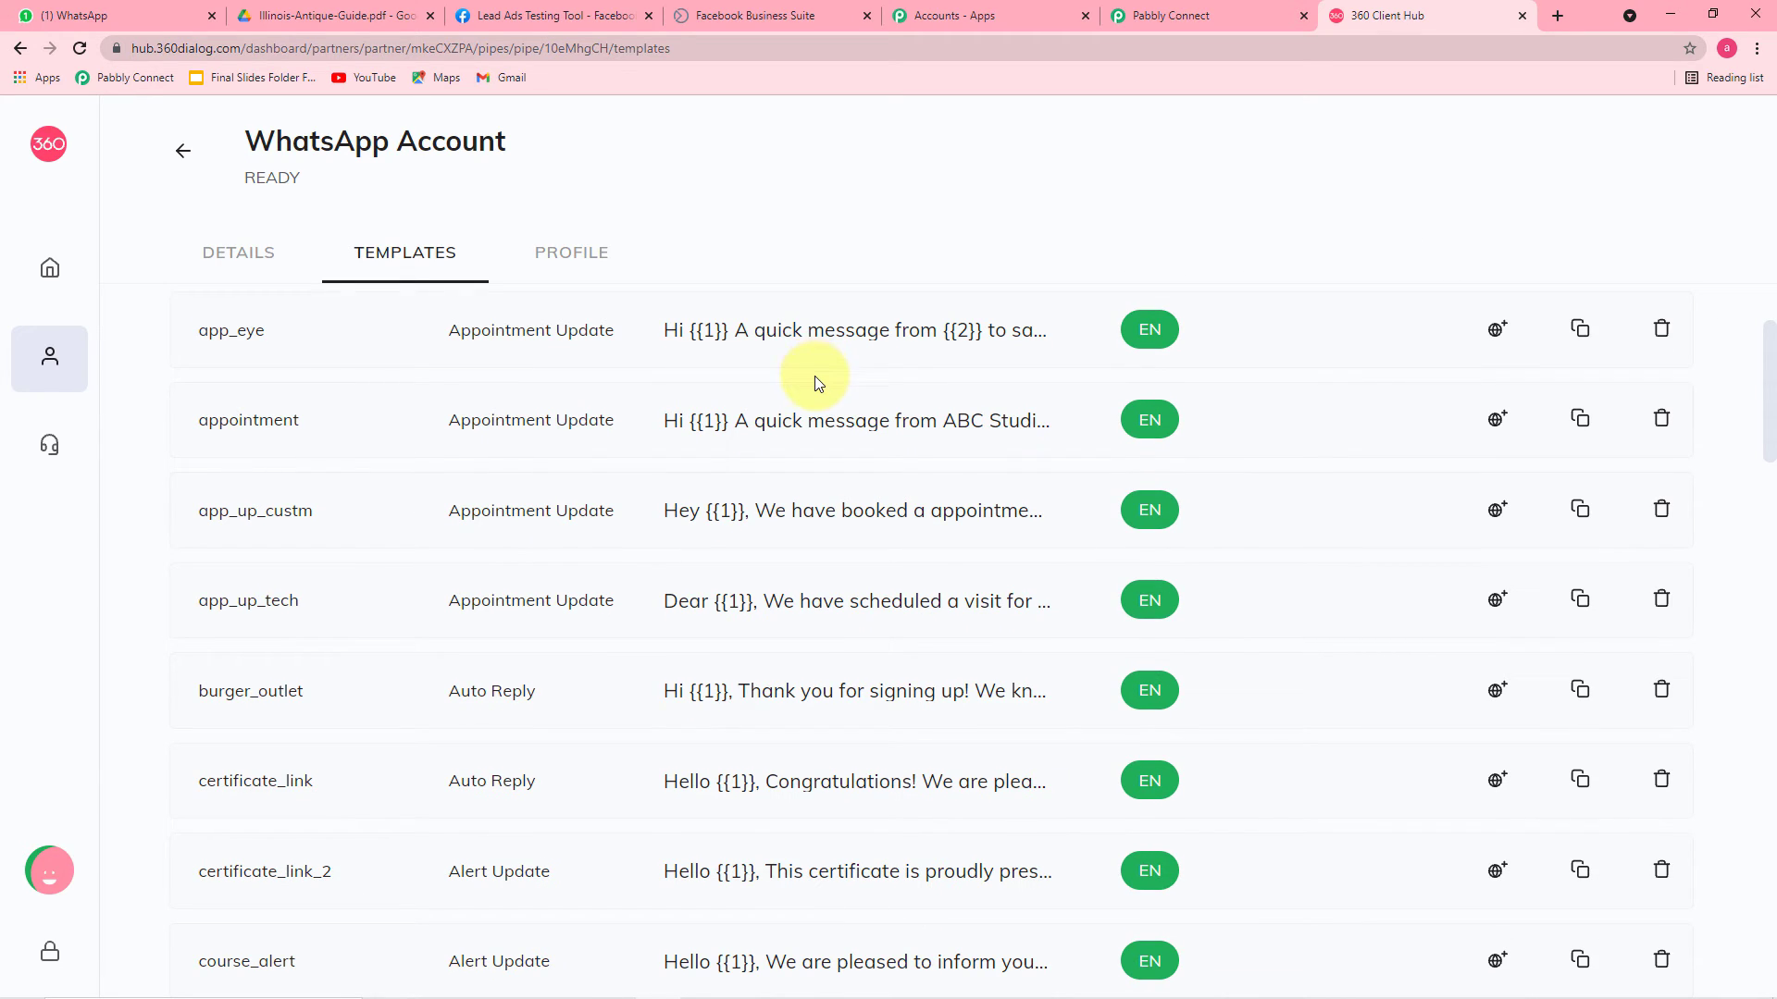
scroll(818, 384, down, 8)
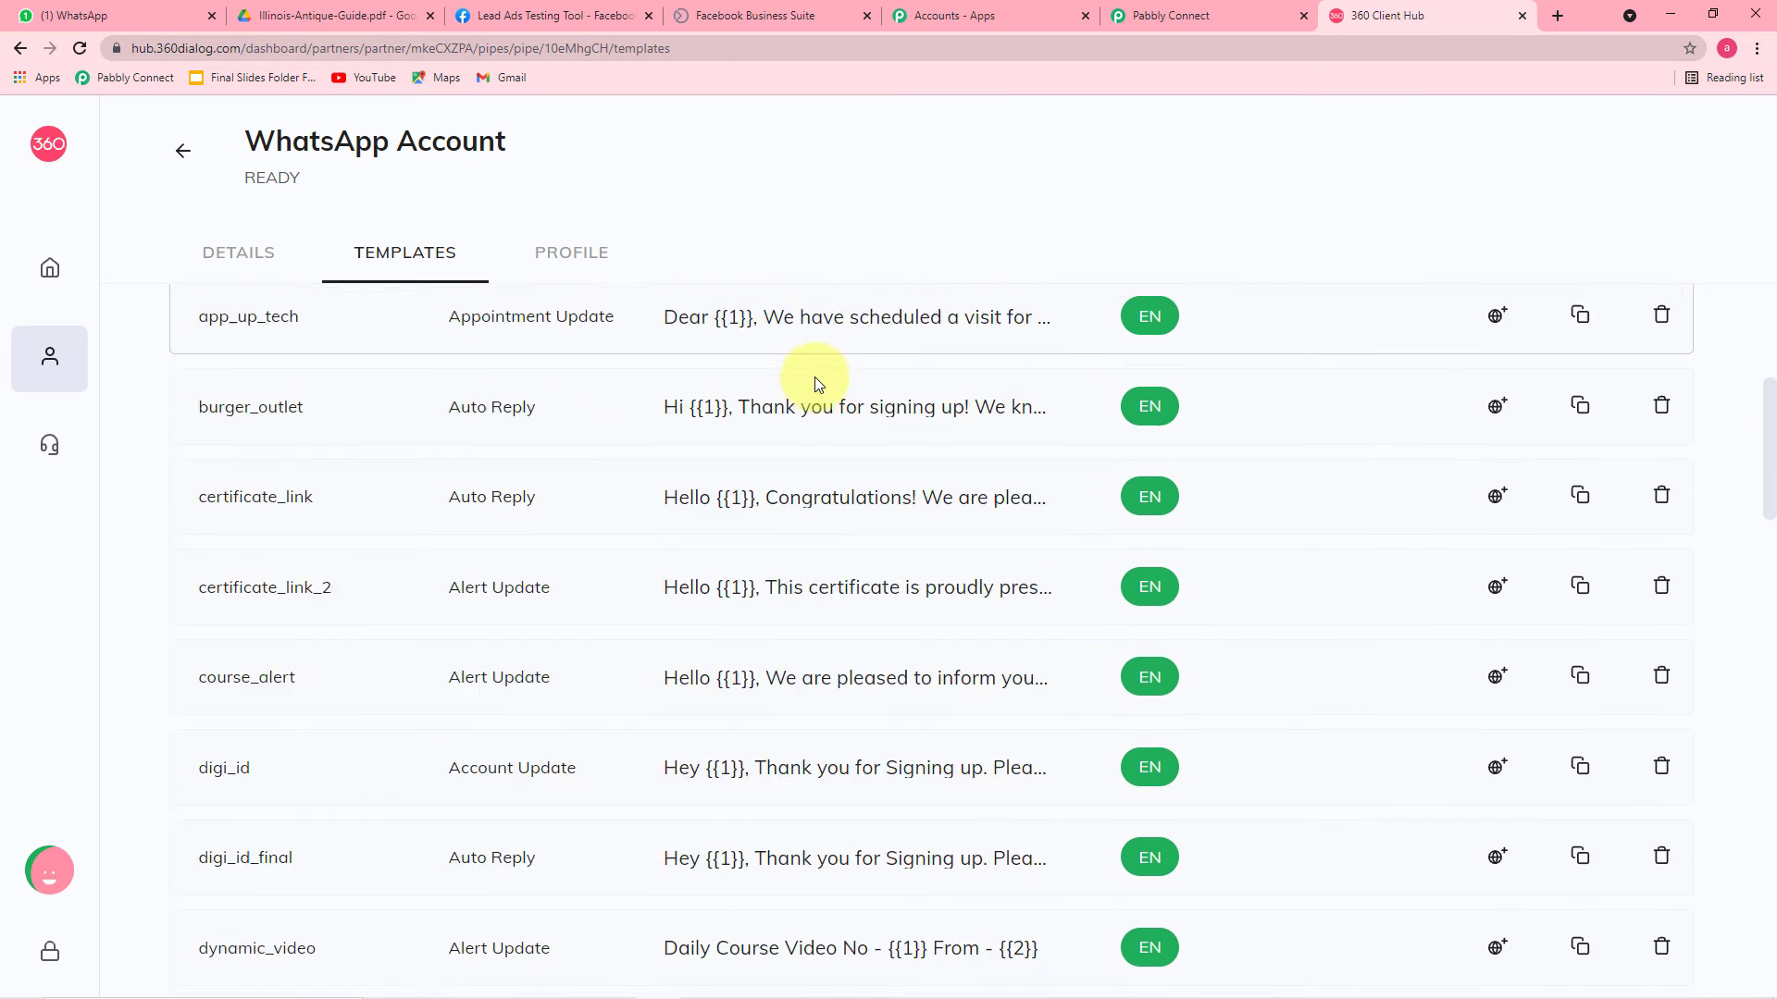
scroll(814, 382, down, 6)
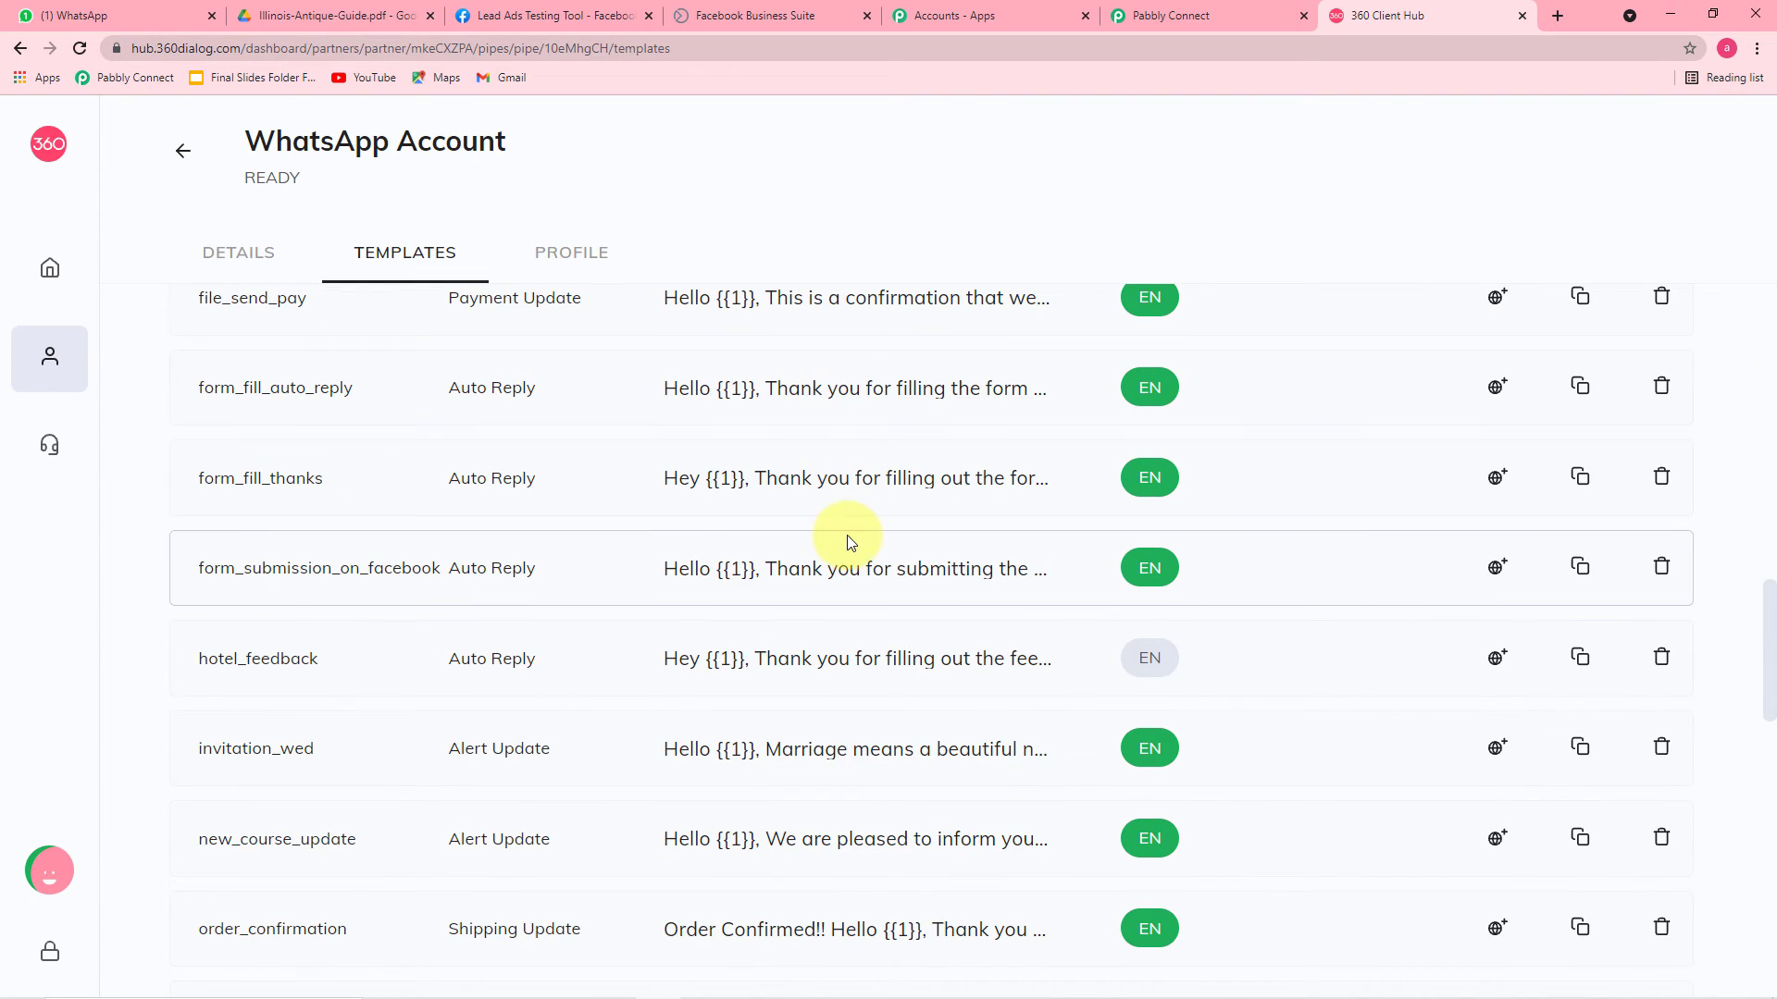
click(1168, 19)
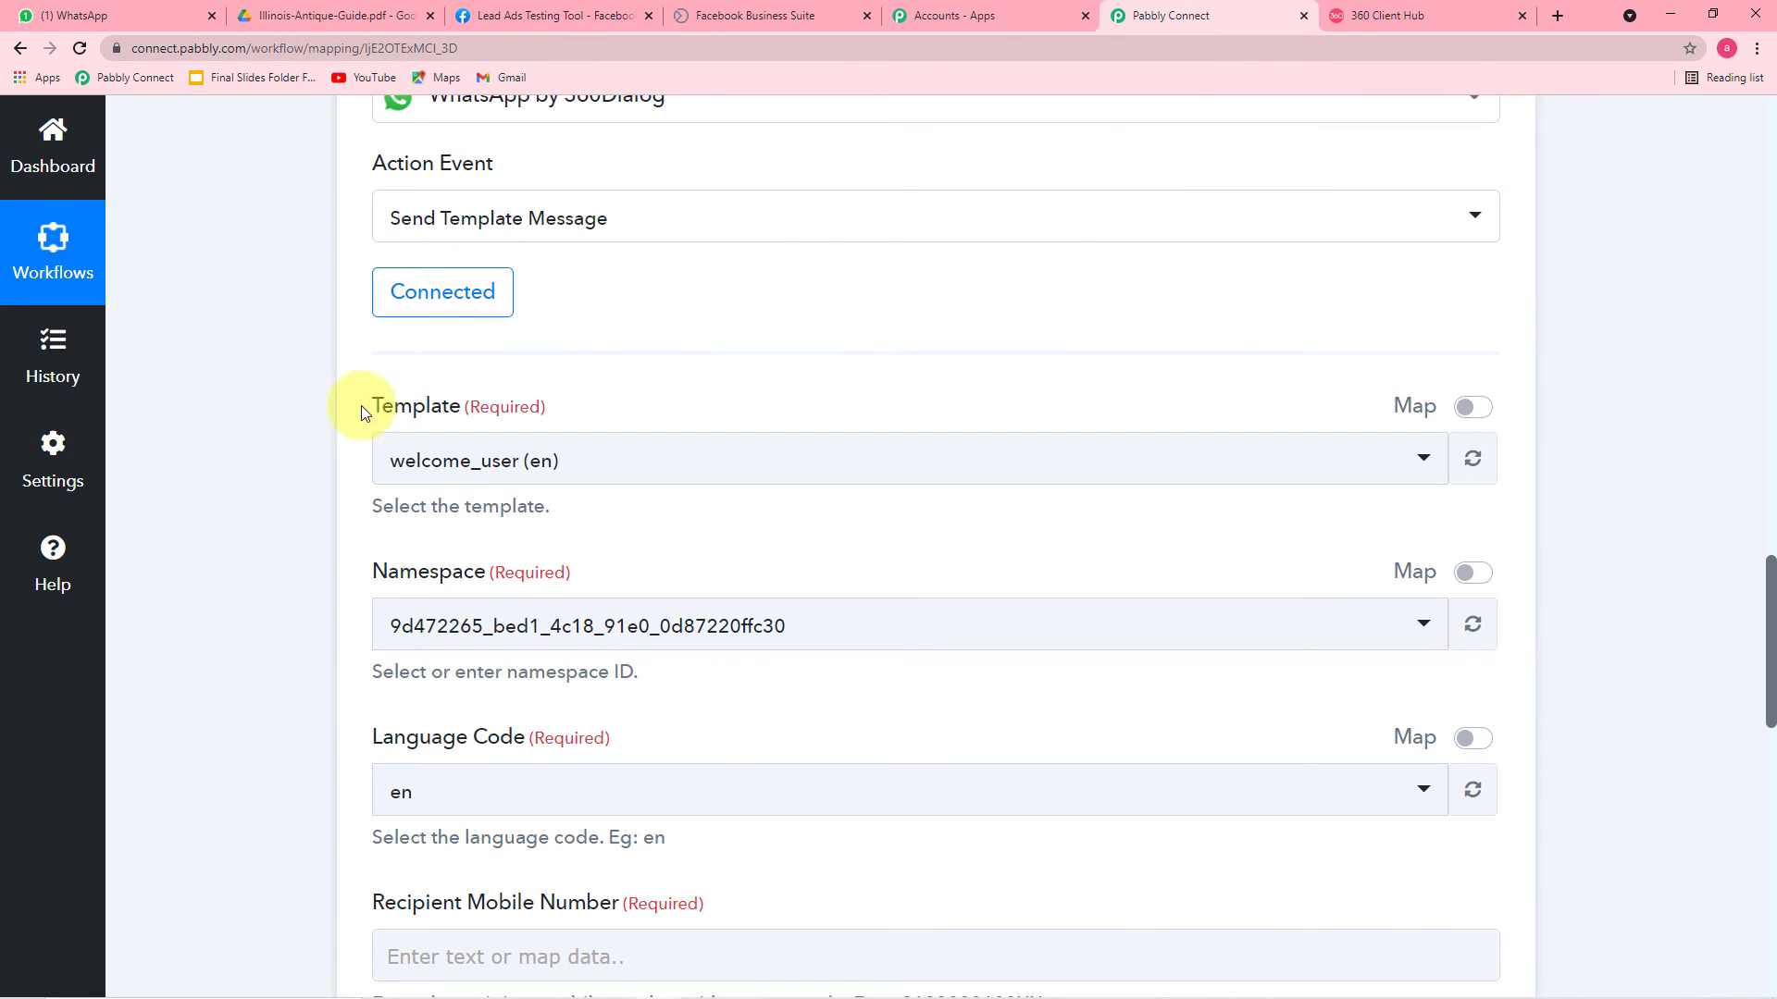
Search the WhatsApp action's templates for "sen" and select send_brochure_final (en) as the message template
click(750, 470)
scroll(655, 690, down, 10)
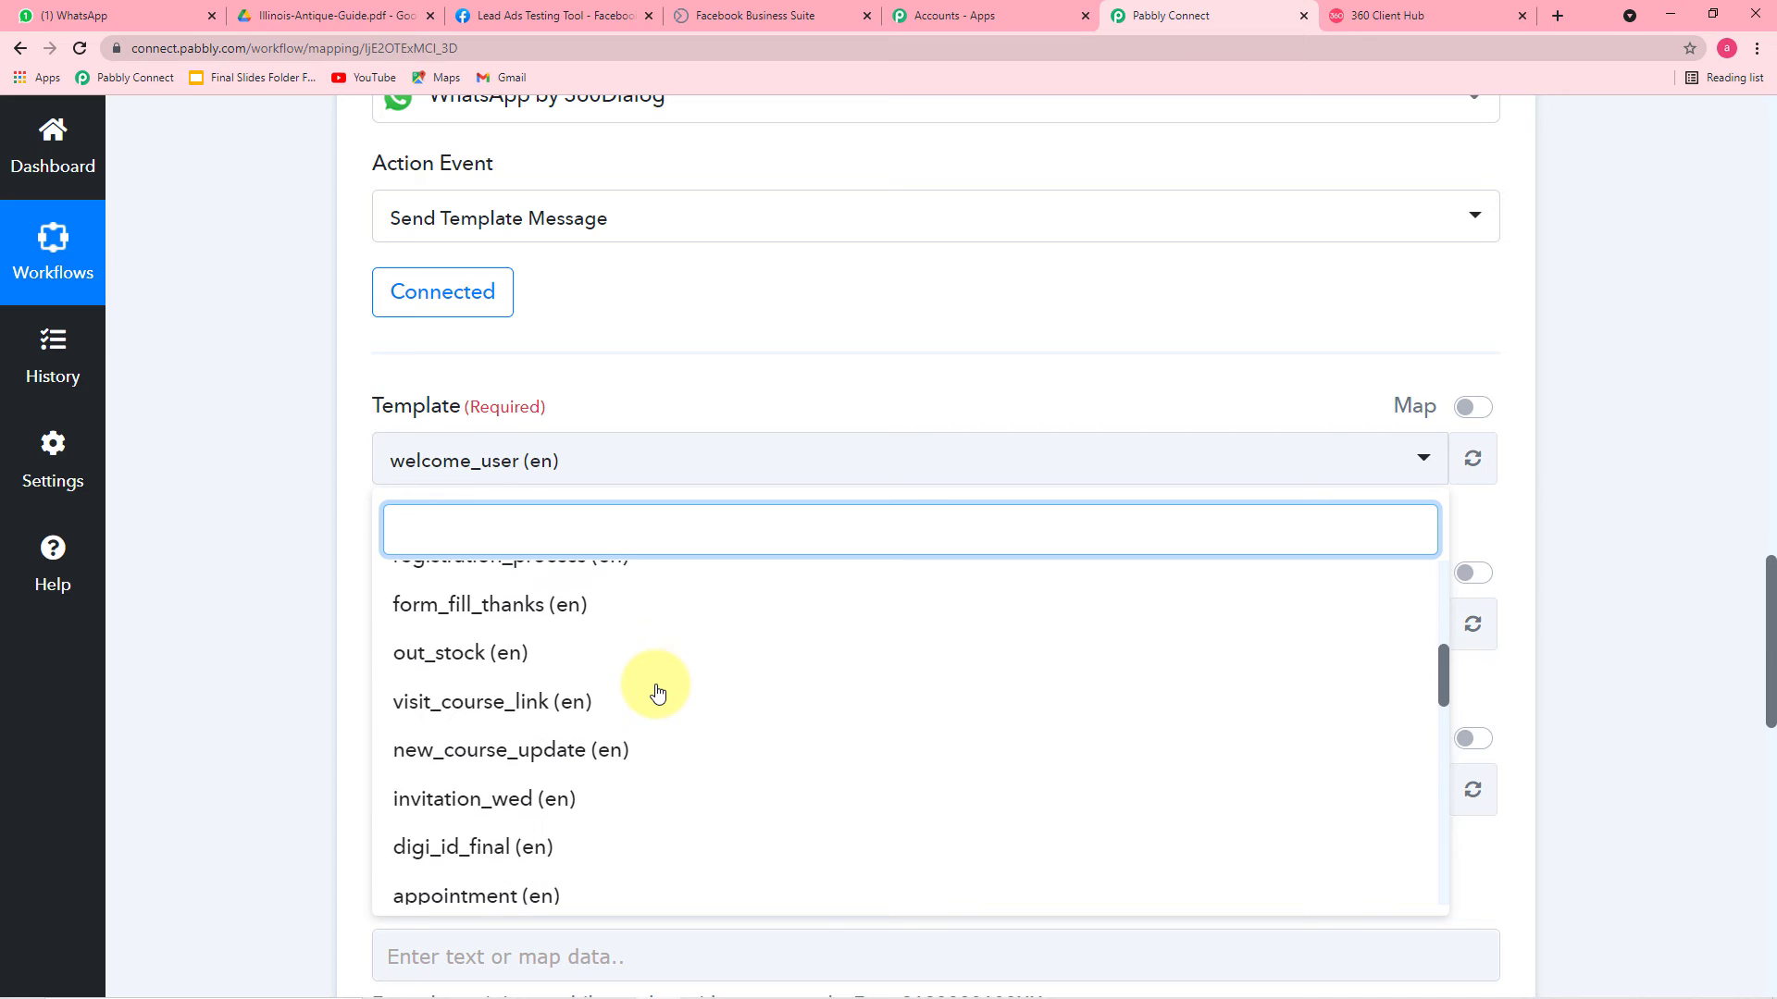
text(se)
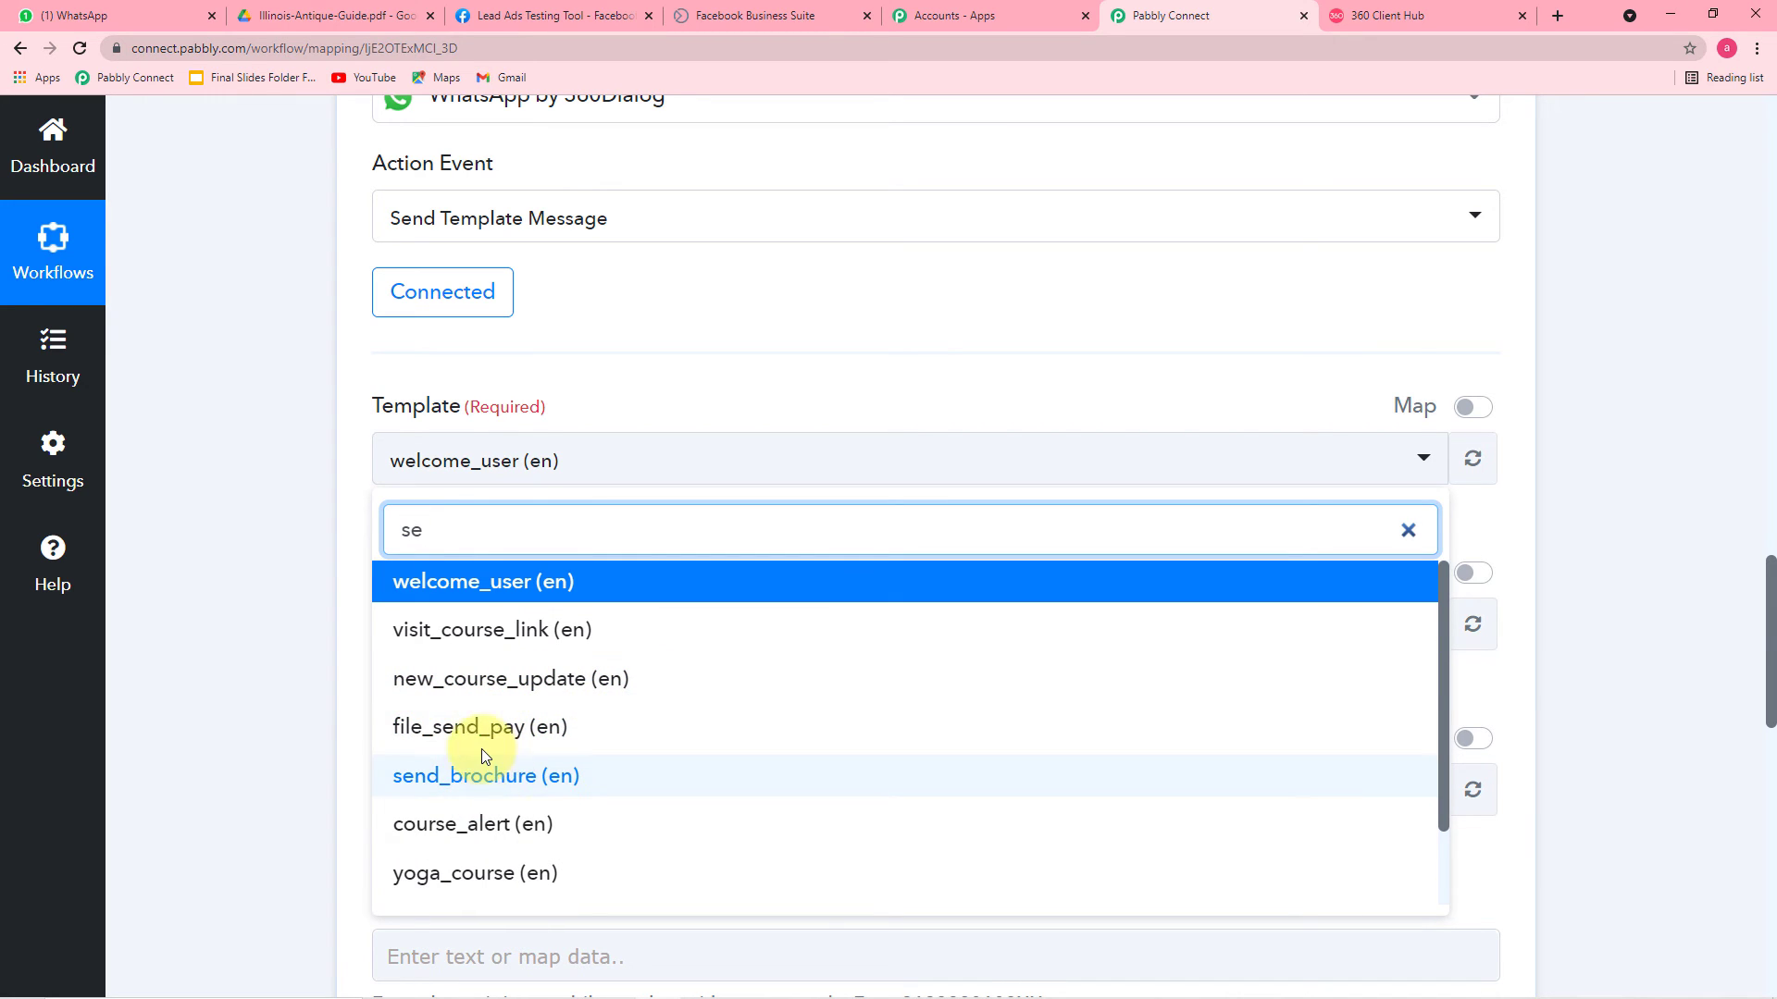
text(n)
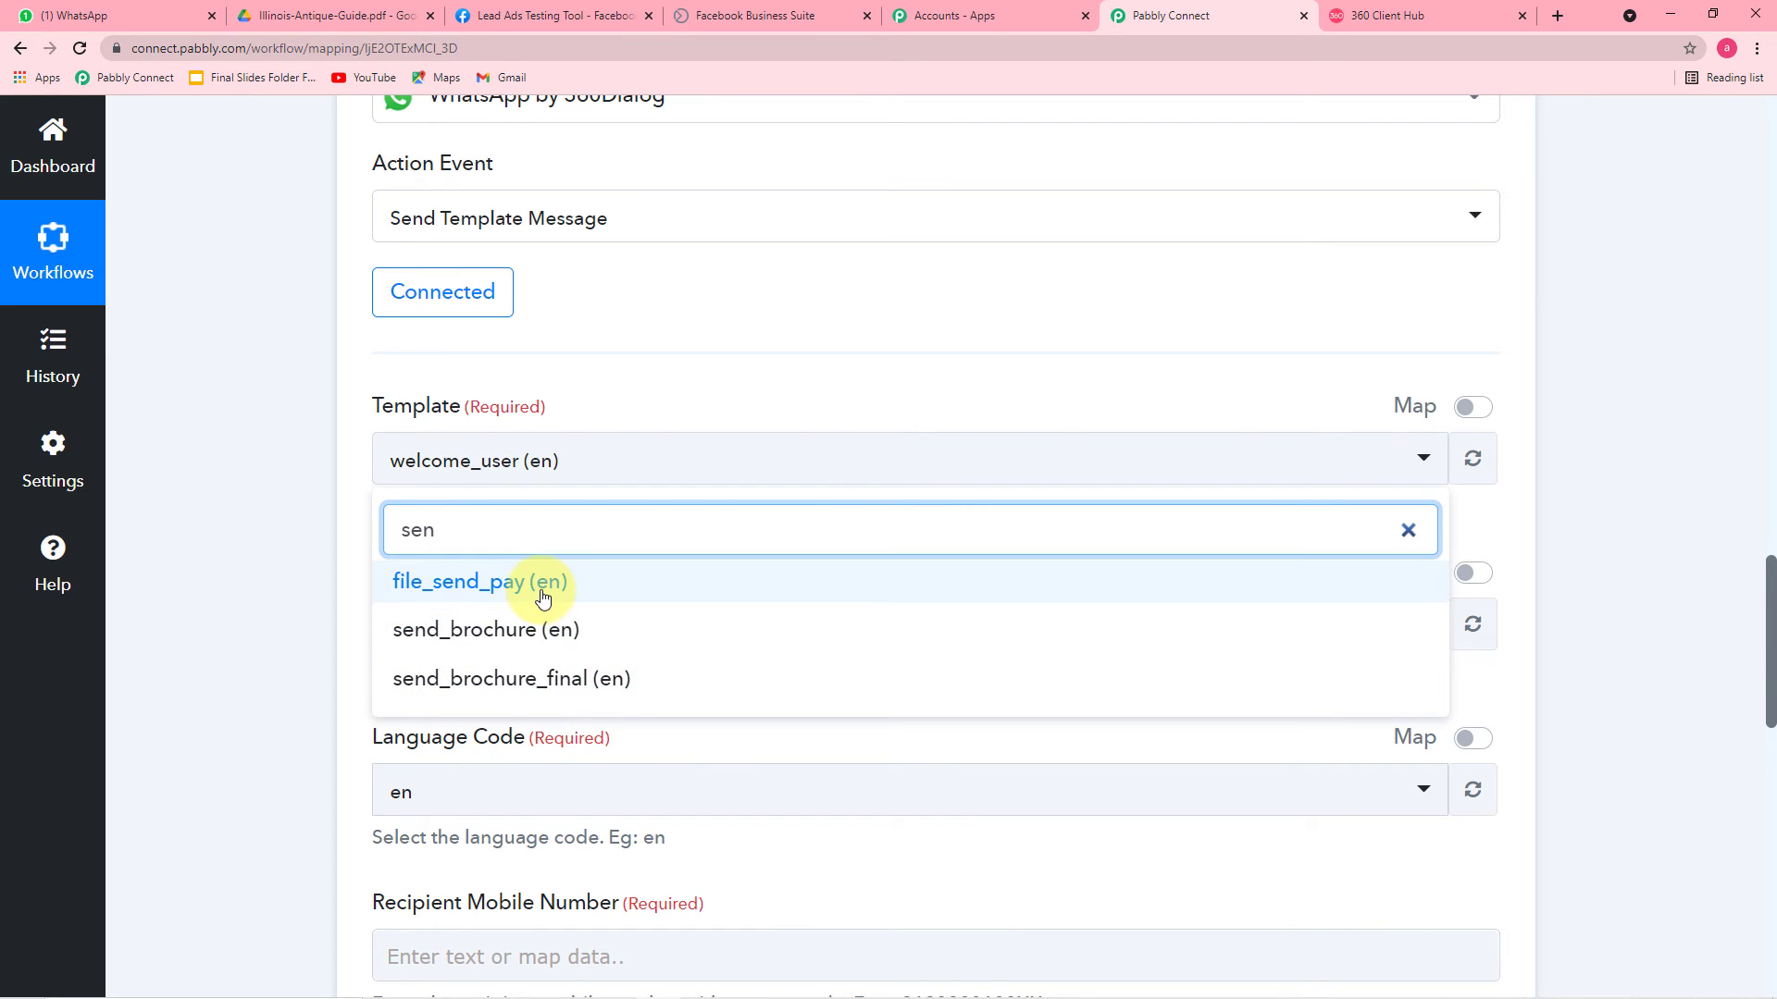
key(BackSpace)
key(BackSpace)
key(BackSpace)
scroll(551, 689, down, 5)
scroll(558, 708, down, 3)
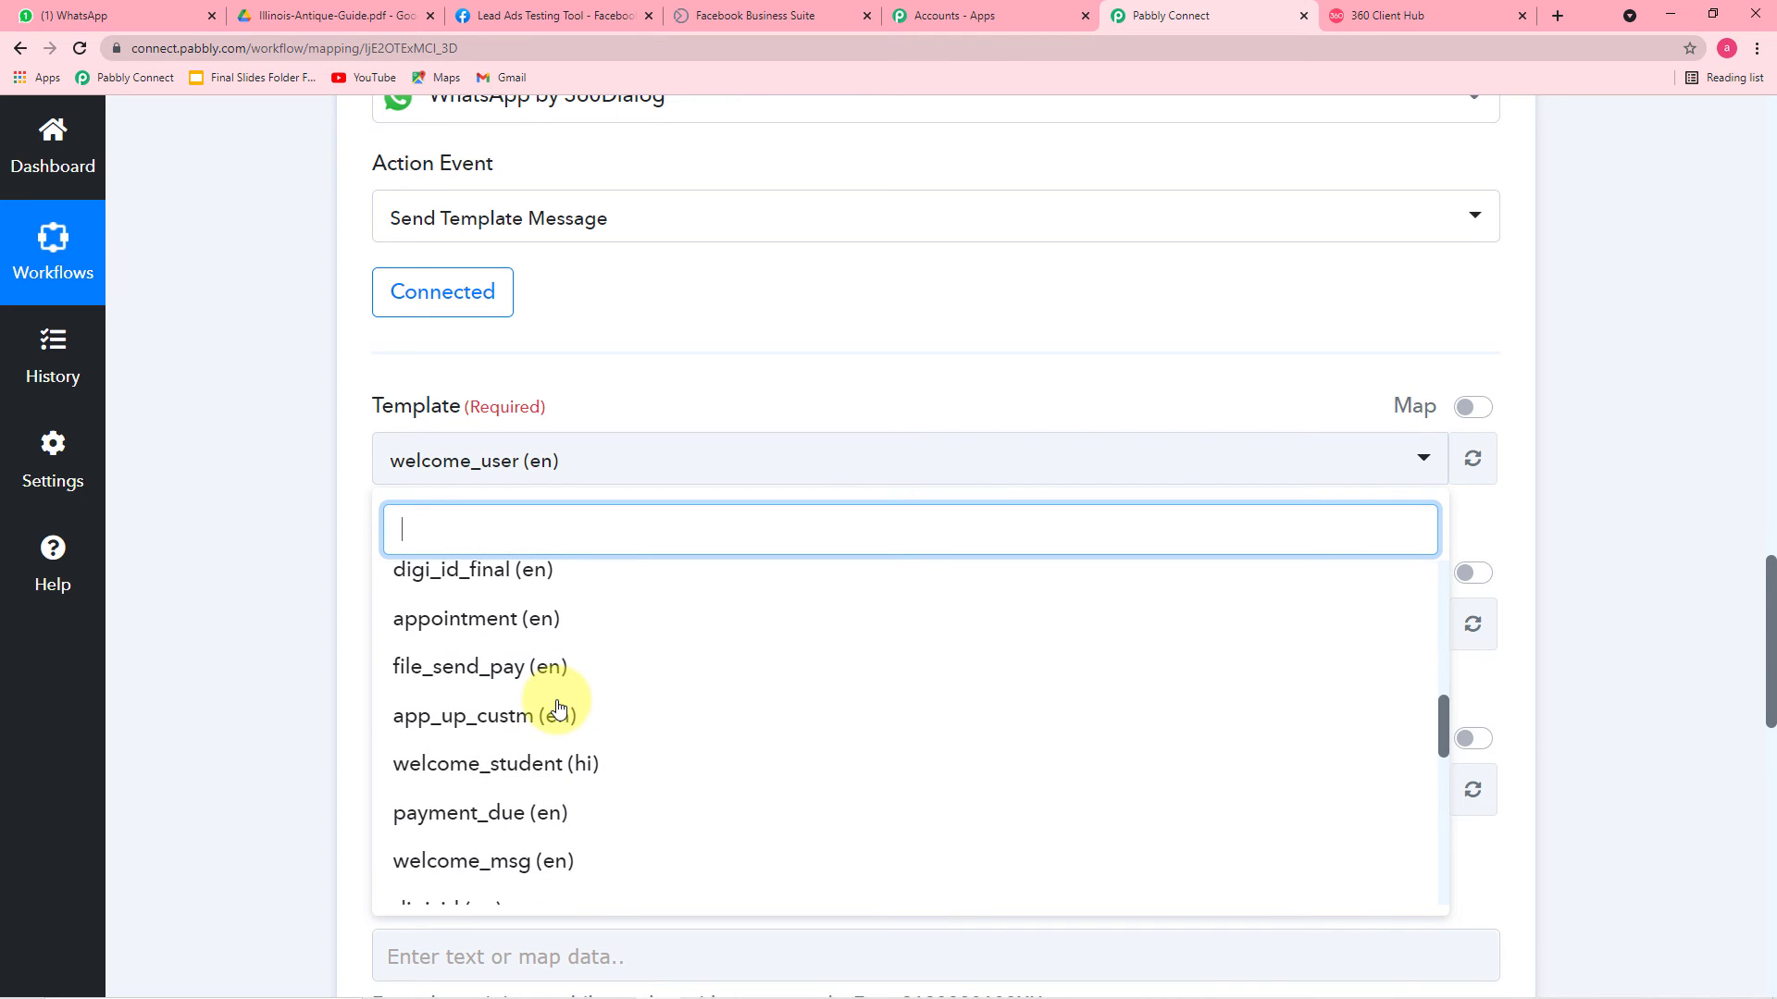
text(se)
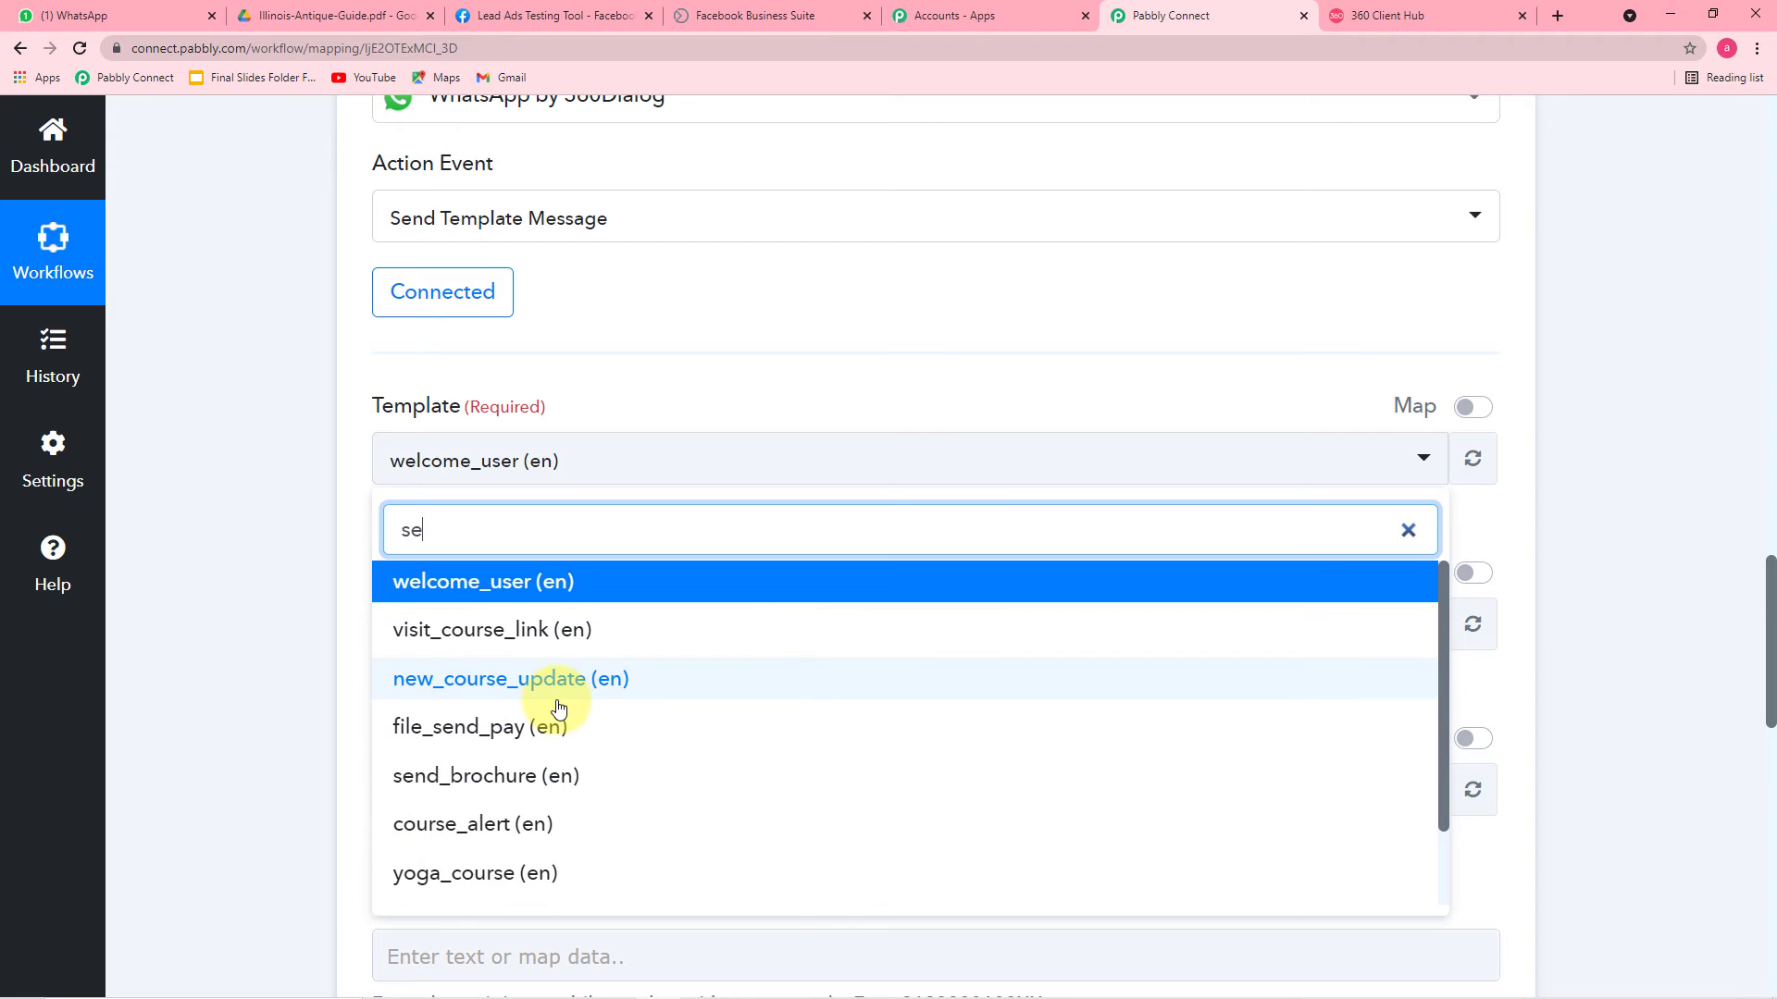
text(n)
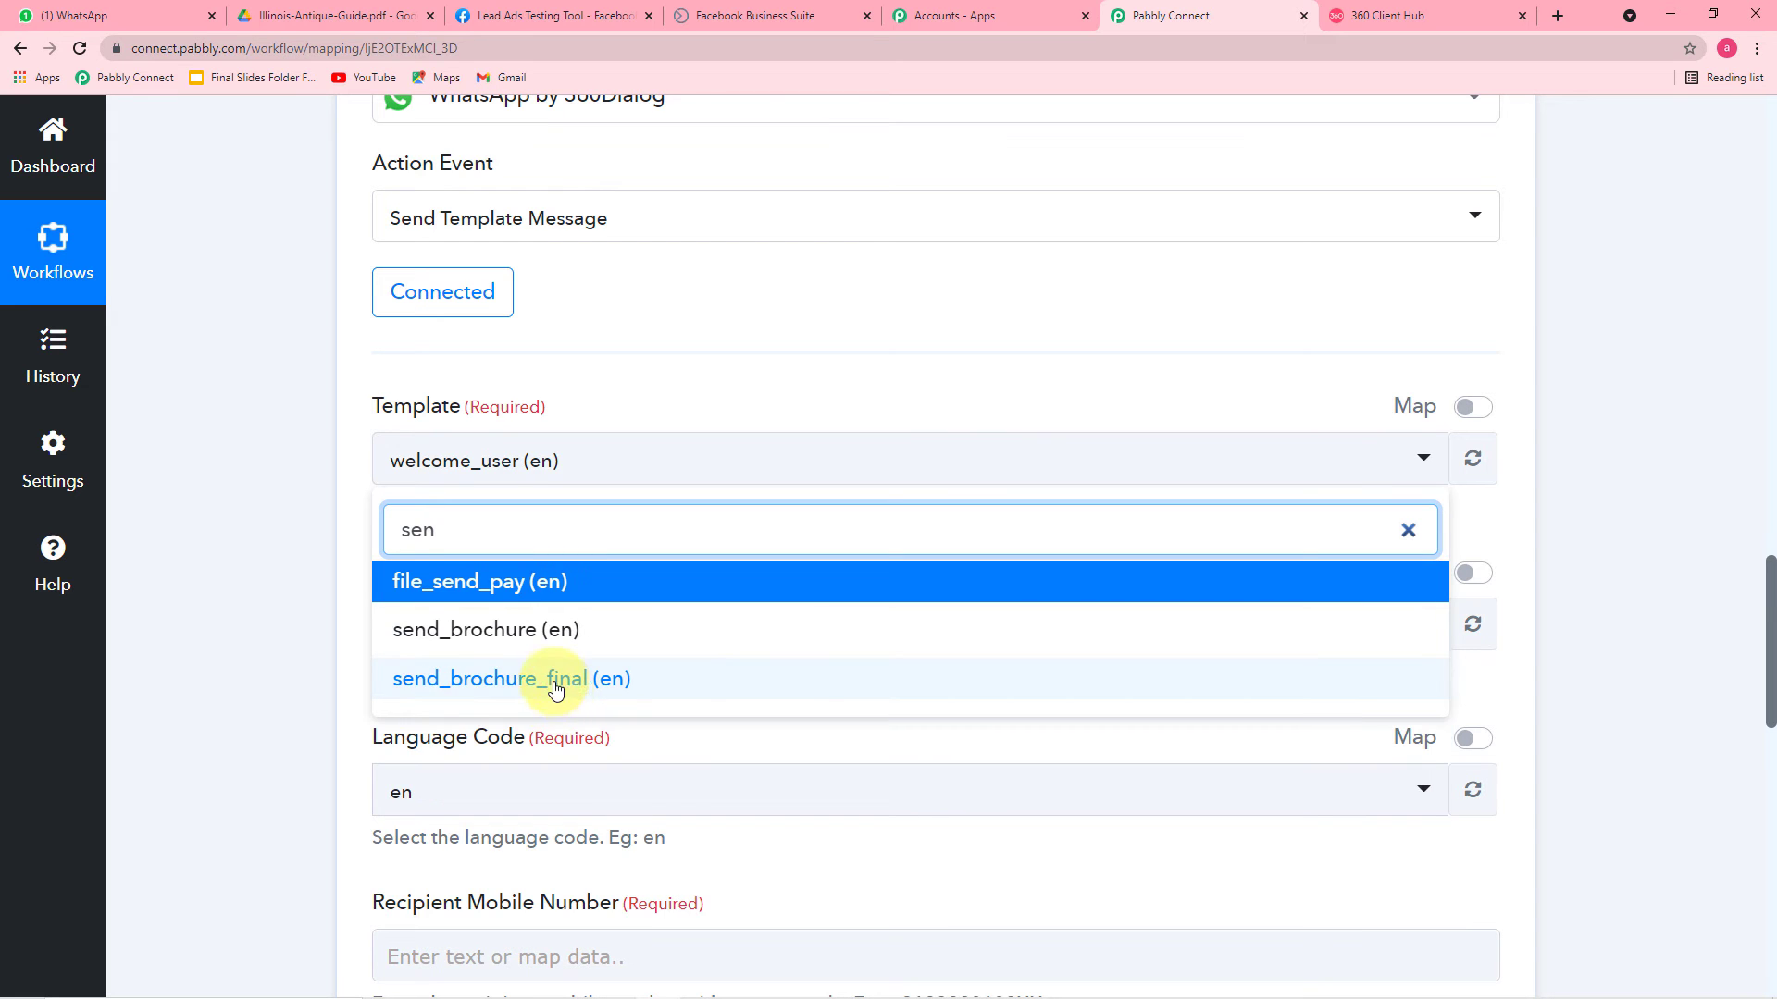
click(575, 682)
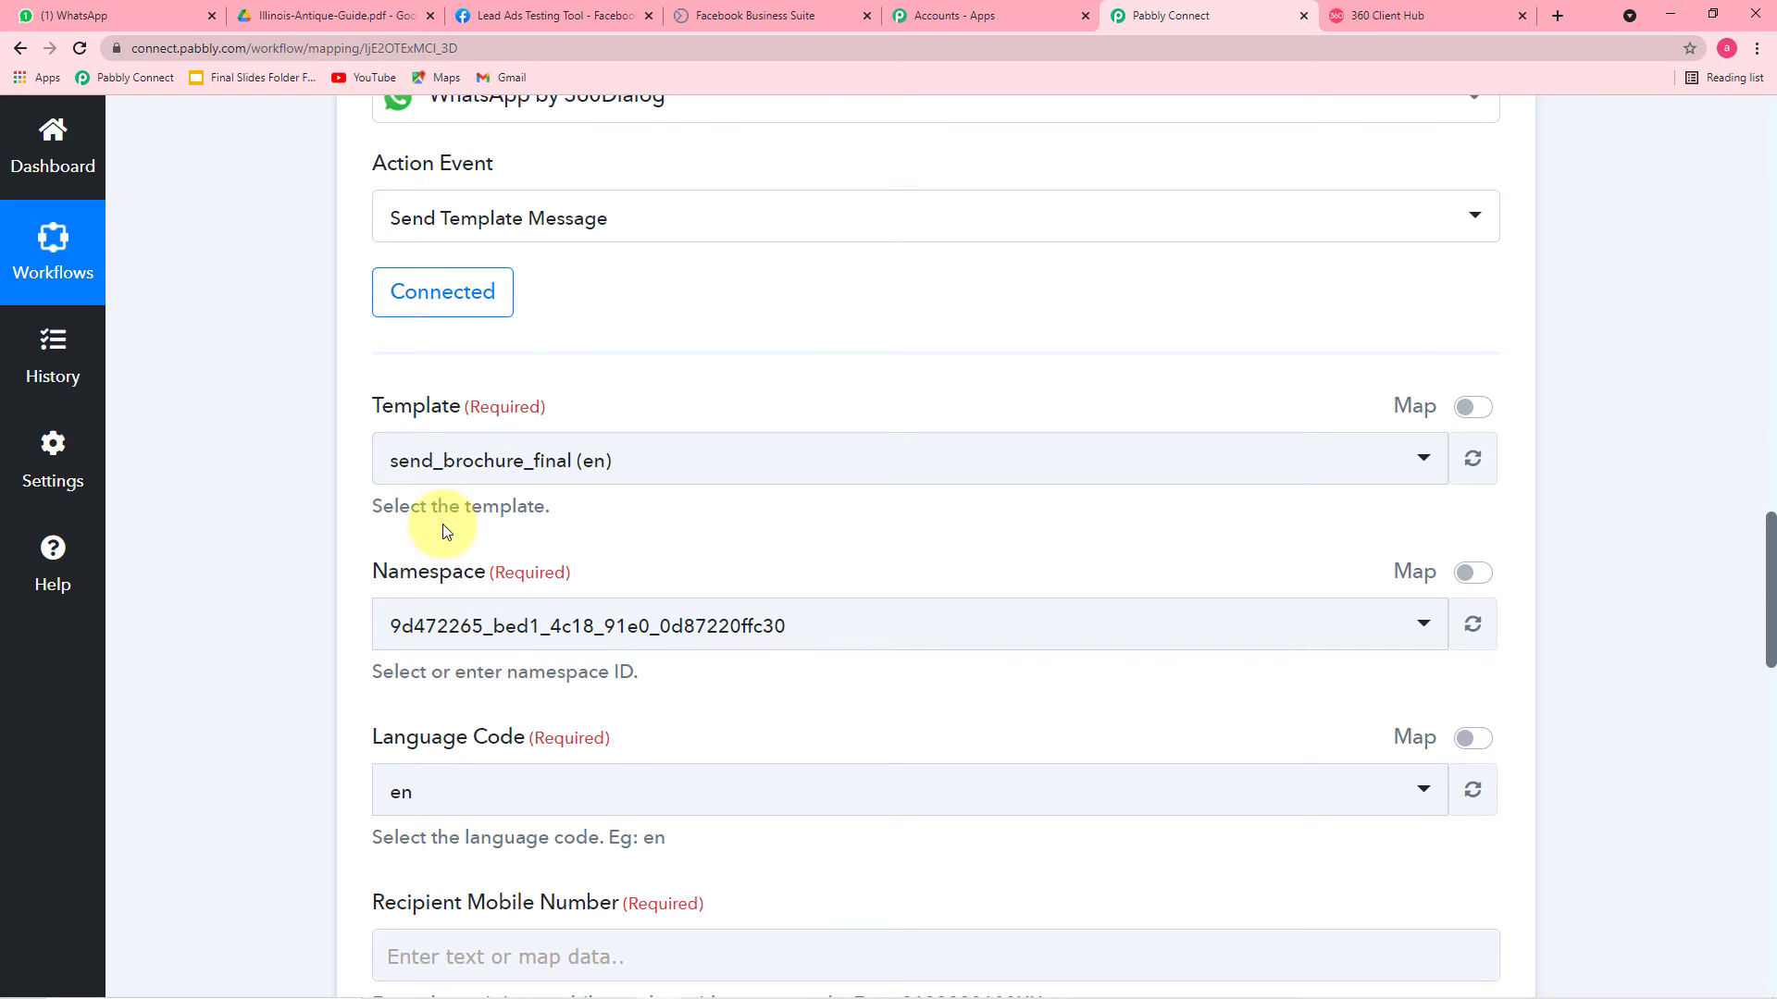
Examine the action's namespace, language, recipient number and body fields, and review the lead data received by the Facebook trigger
scroll(349, 448, down, 2)
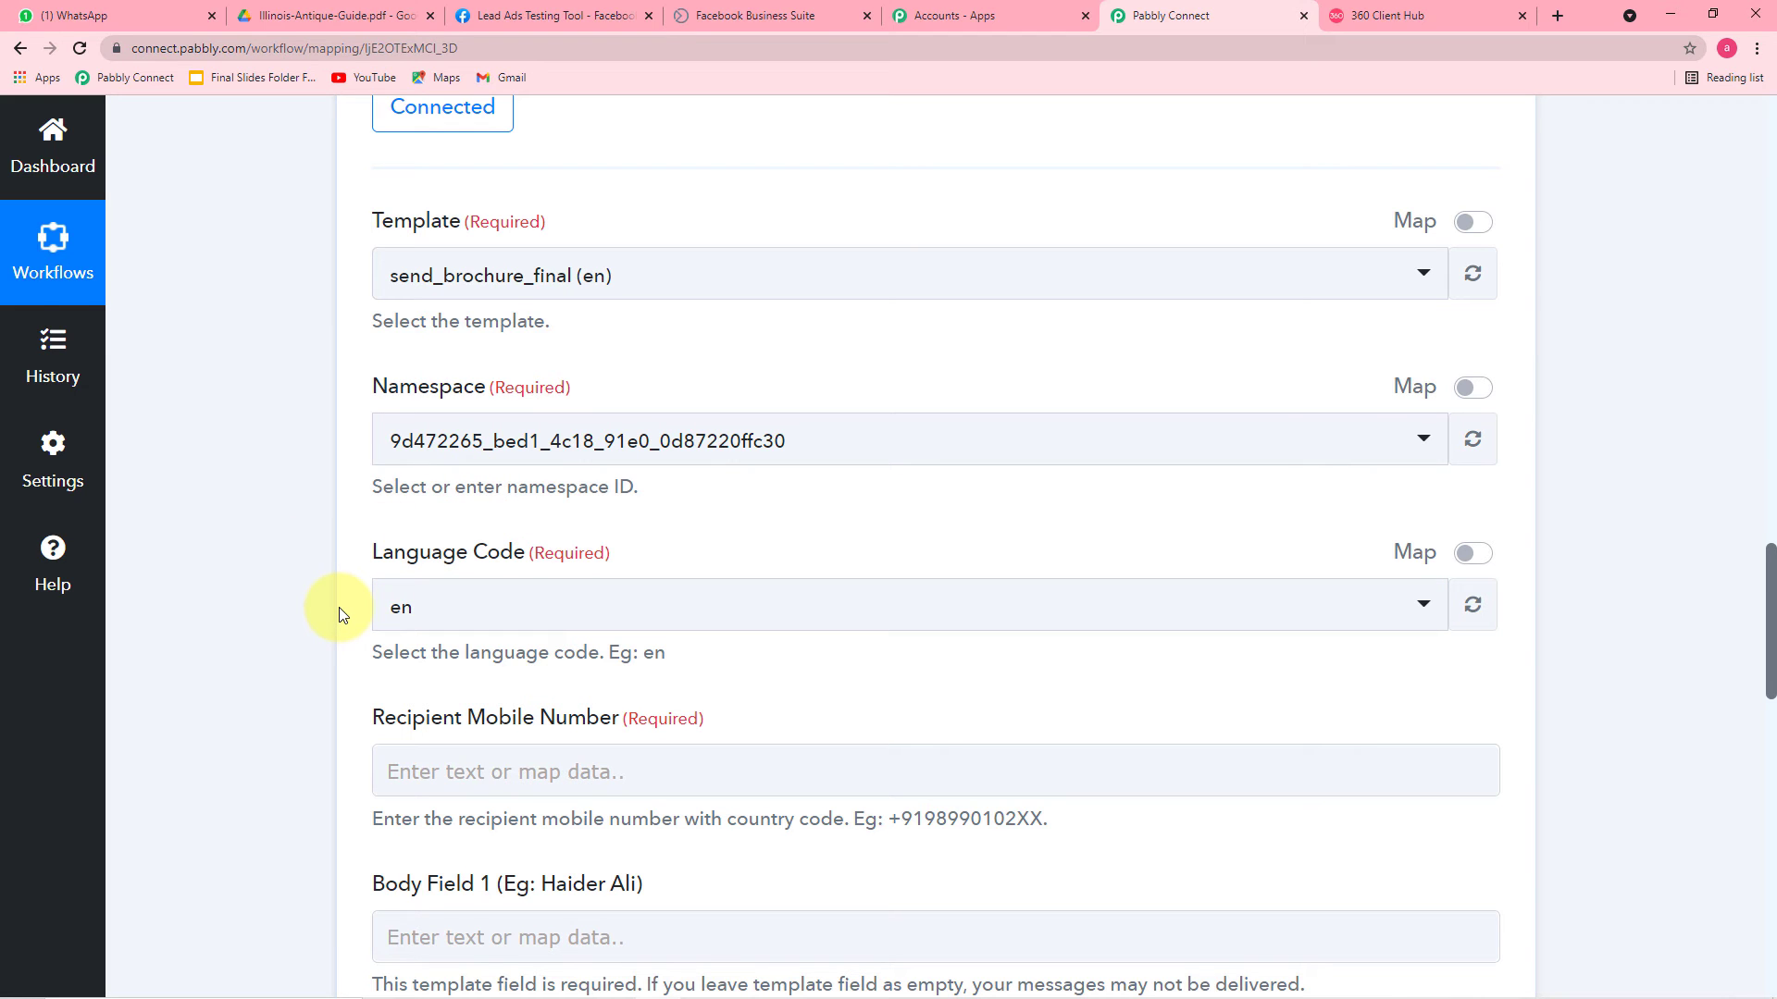
scroll(305, 583, down, 5)
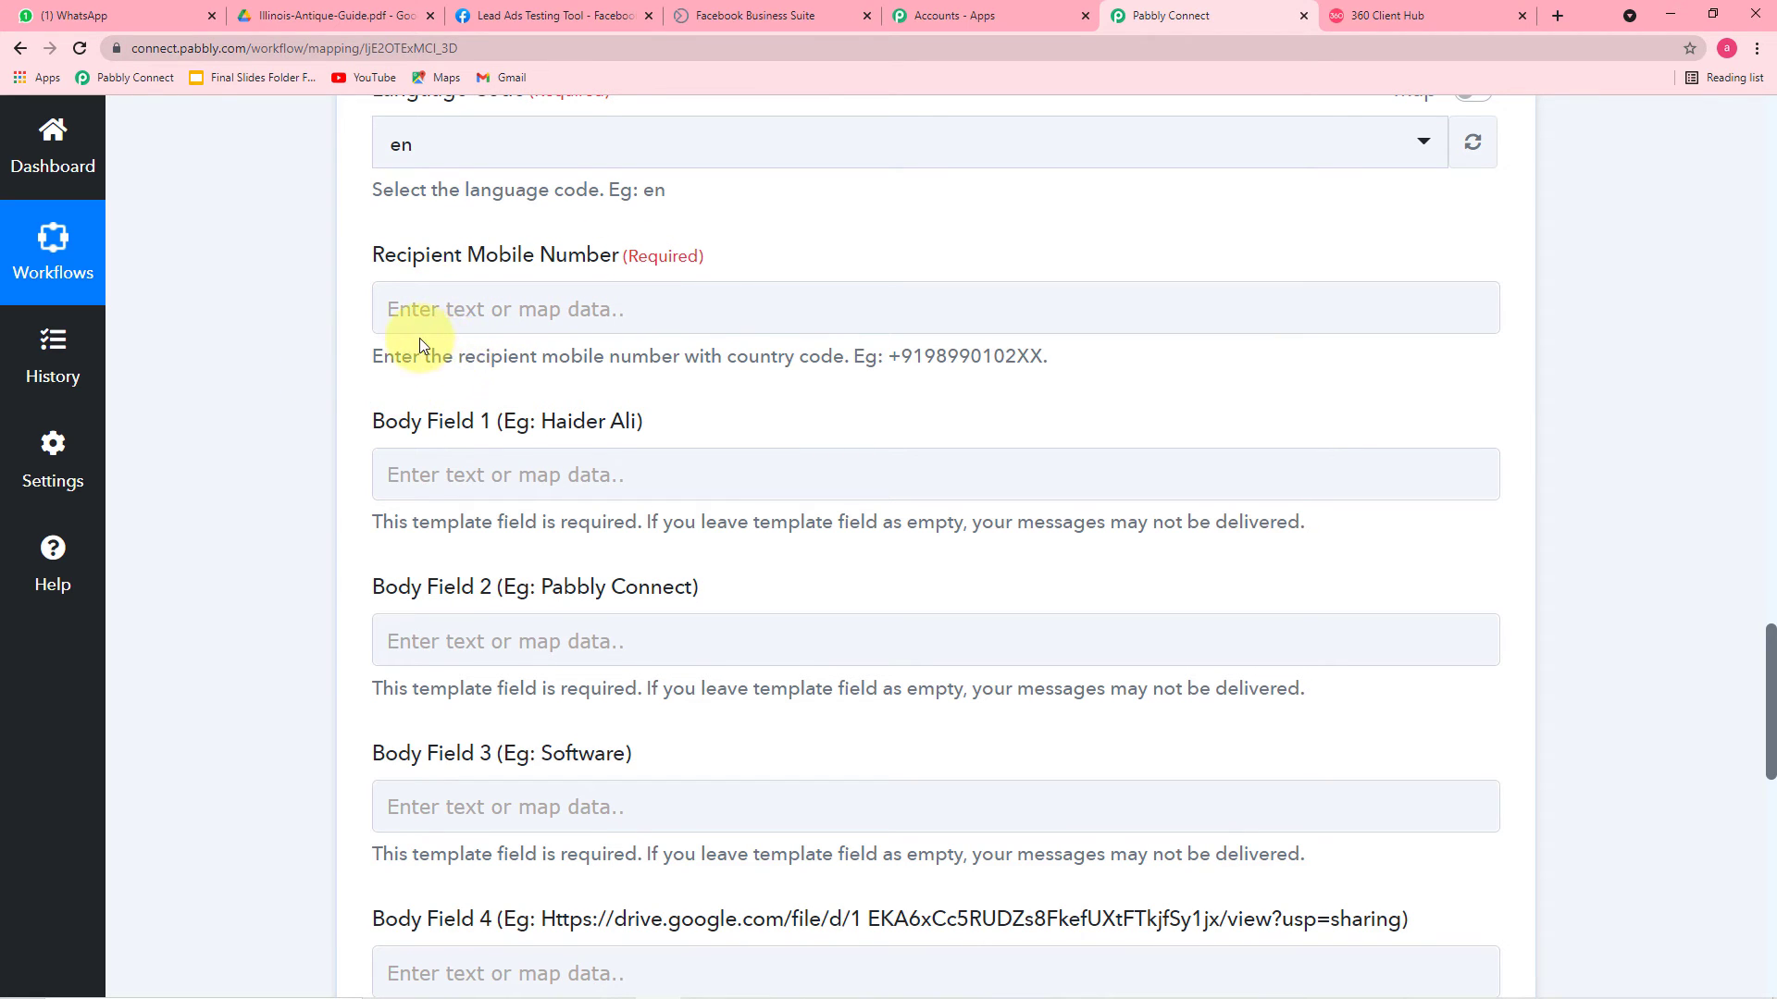
scroll(291, 381, up, 3)
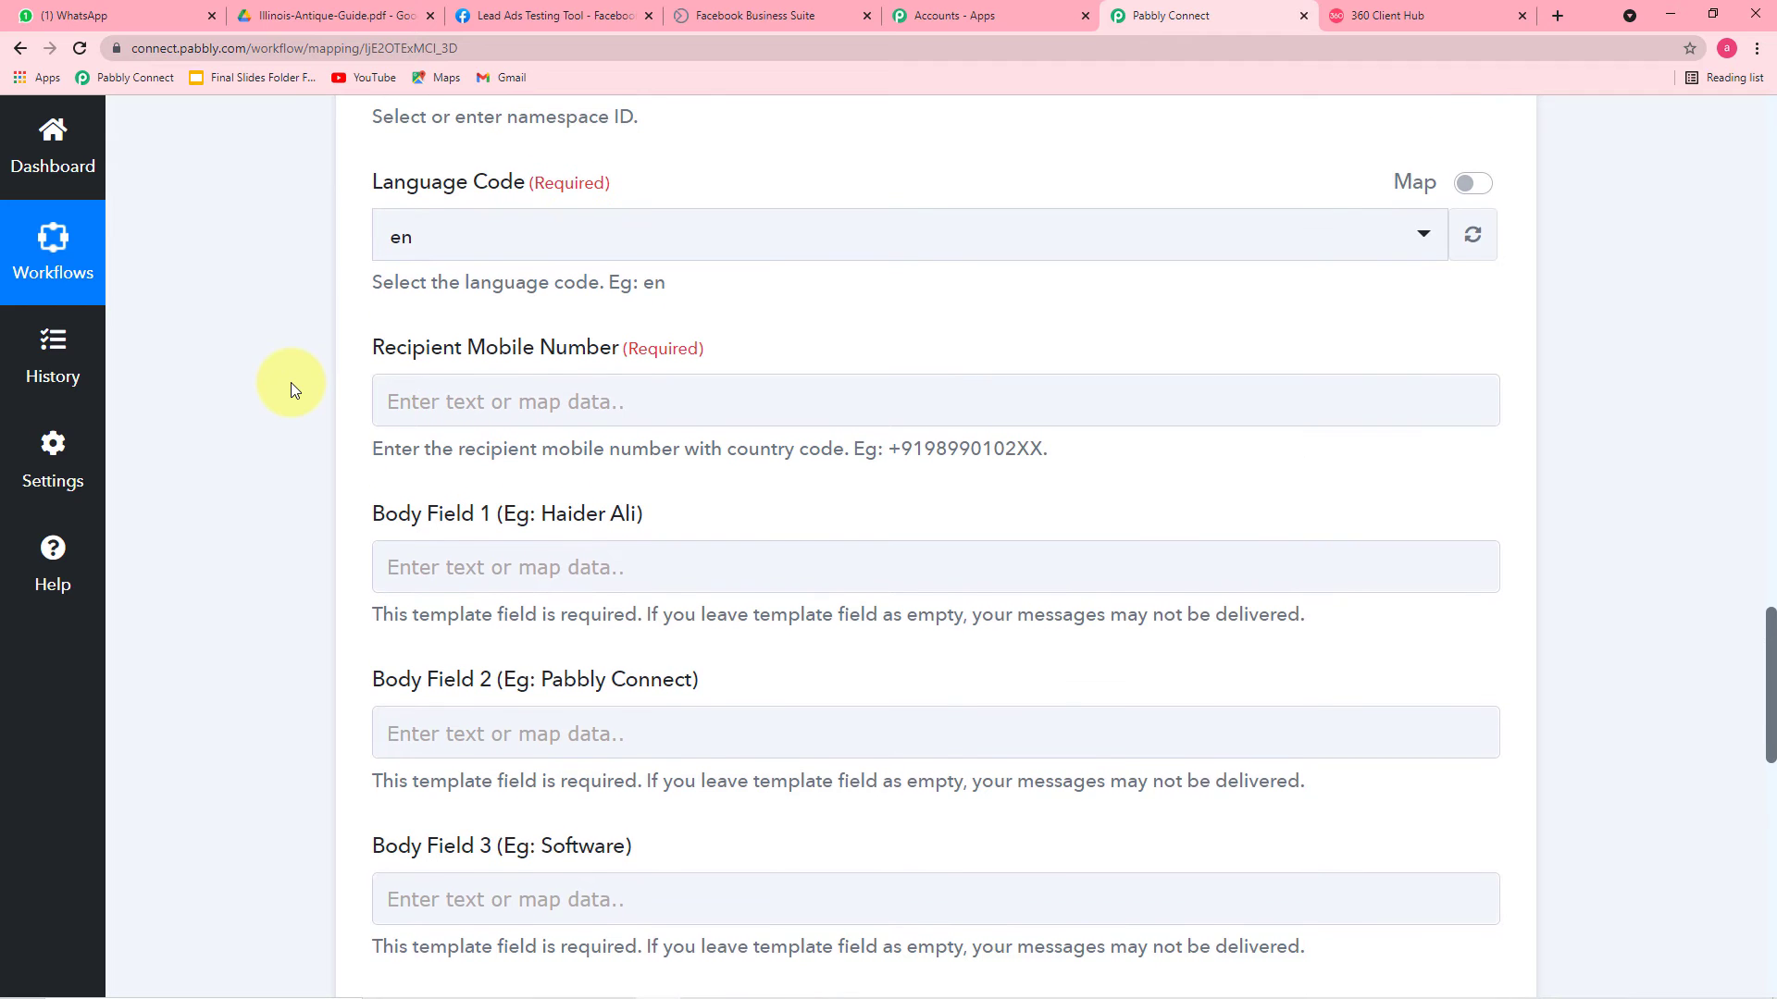
scroll(291, 381, up, 6)
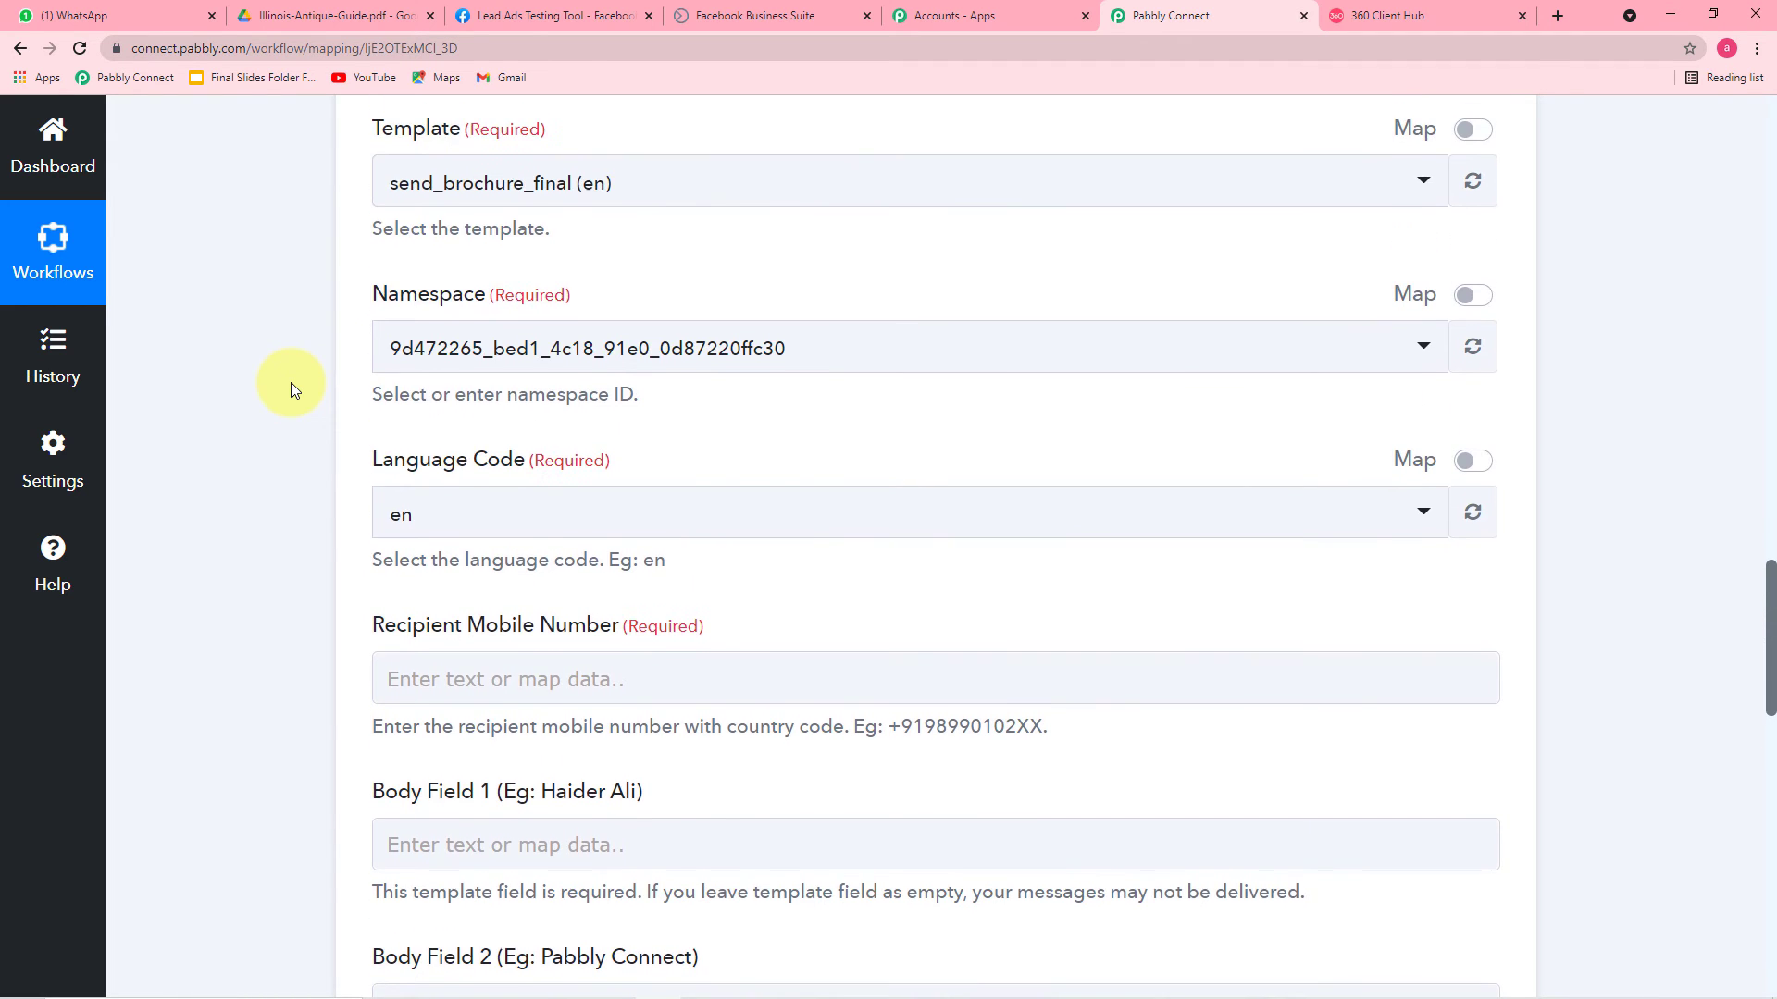
scroll(290, 381, up, 10)
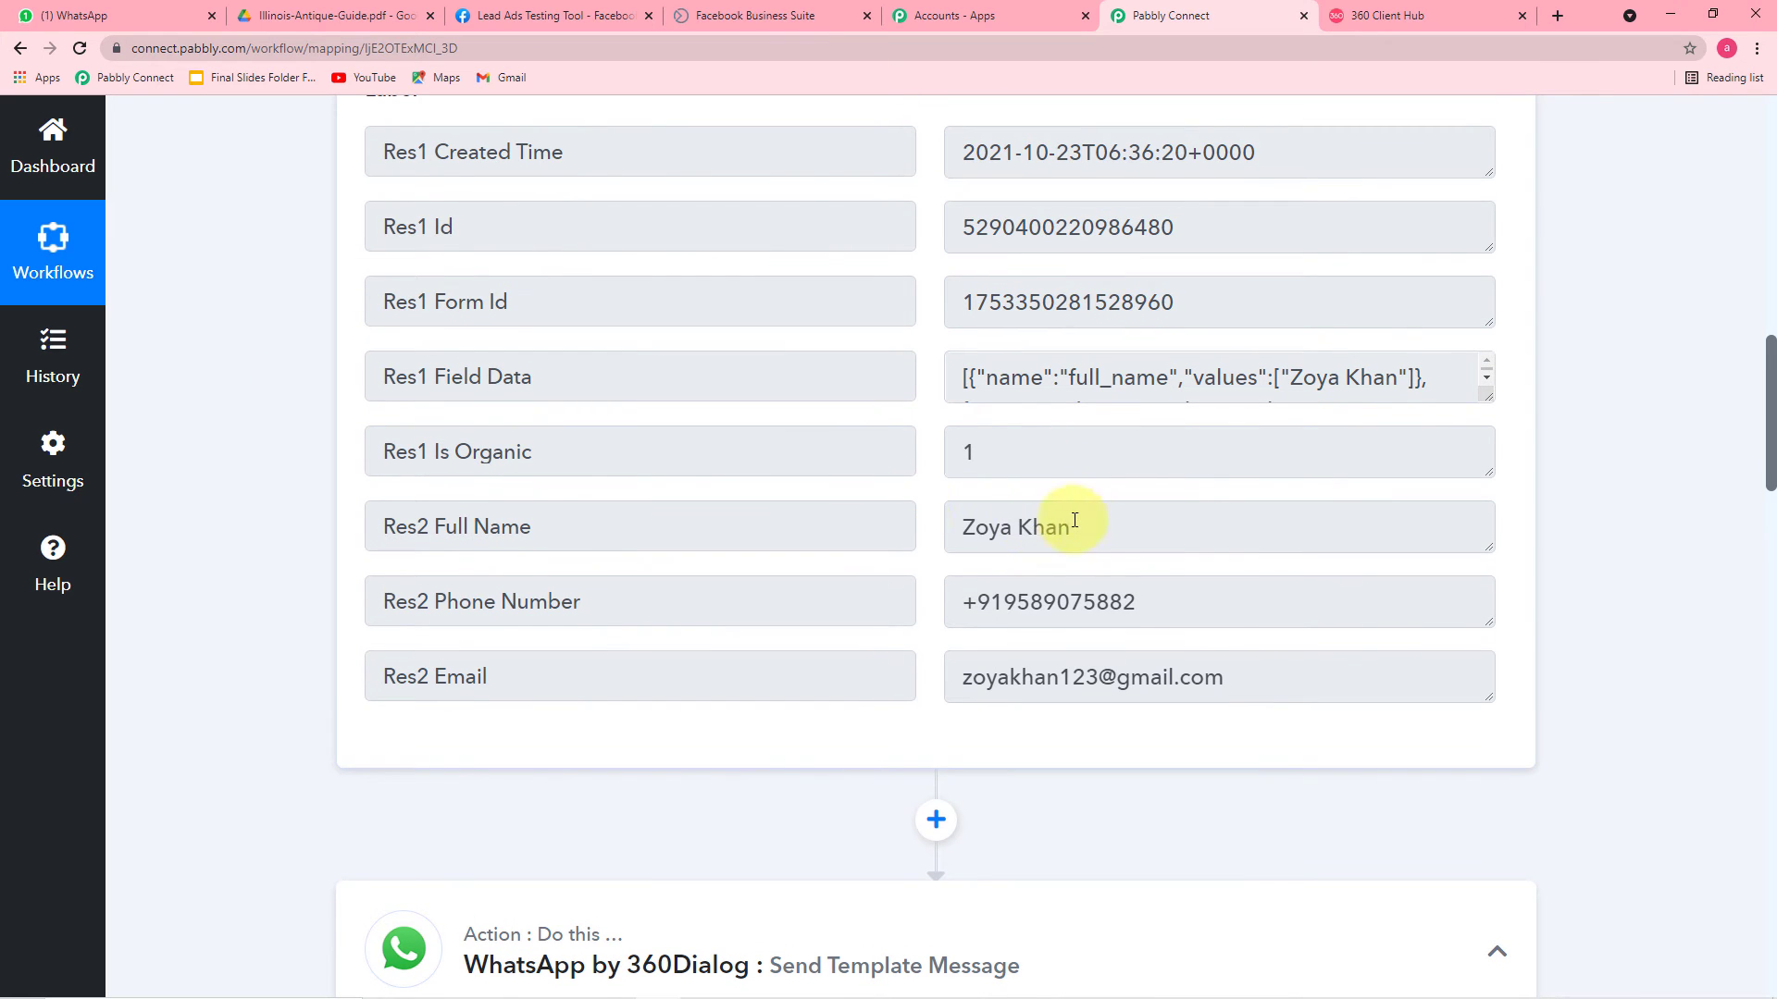
scroll(786, 515, up, 3)
scroll(786, 515, up, 3)
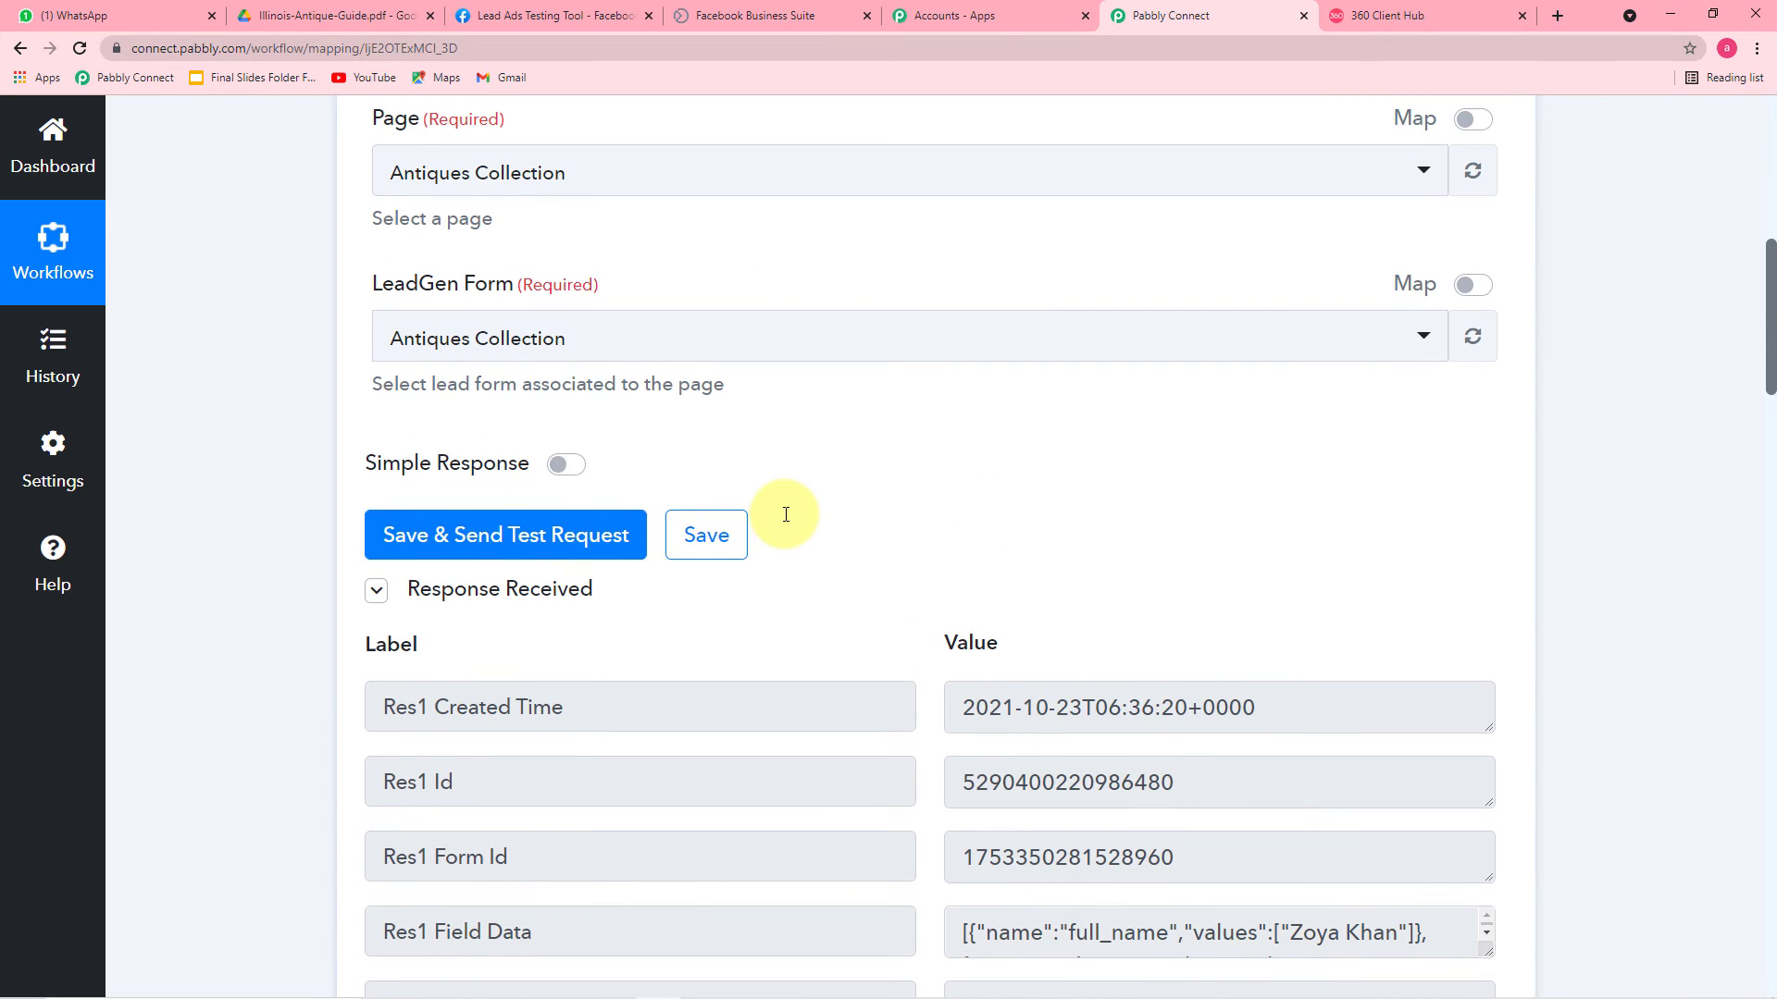
scroll(786, 515, down, 11)
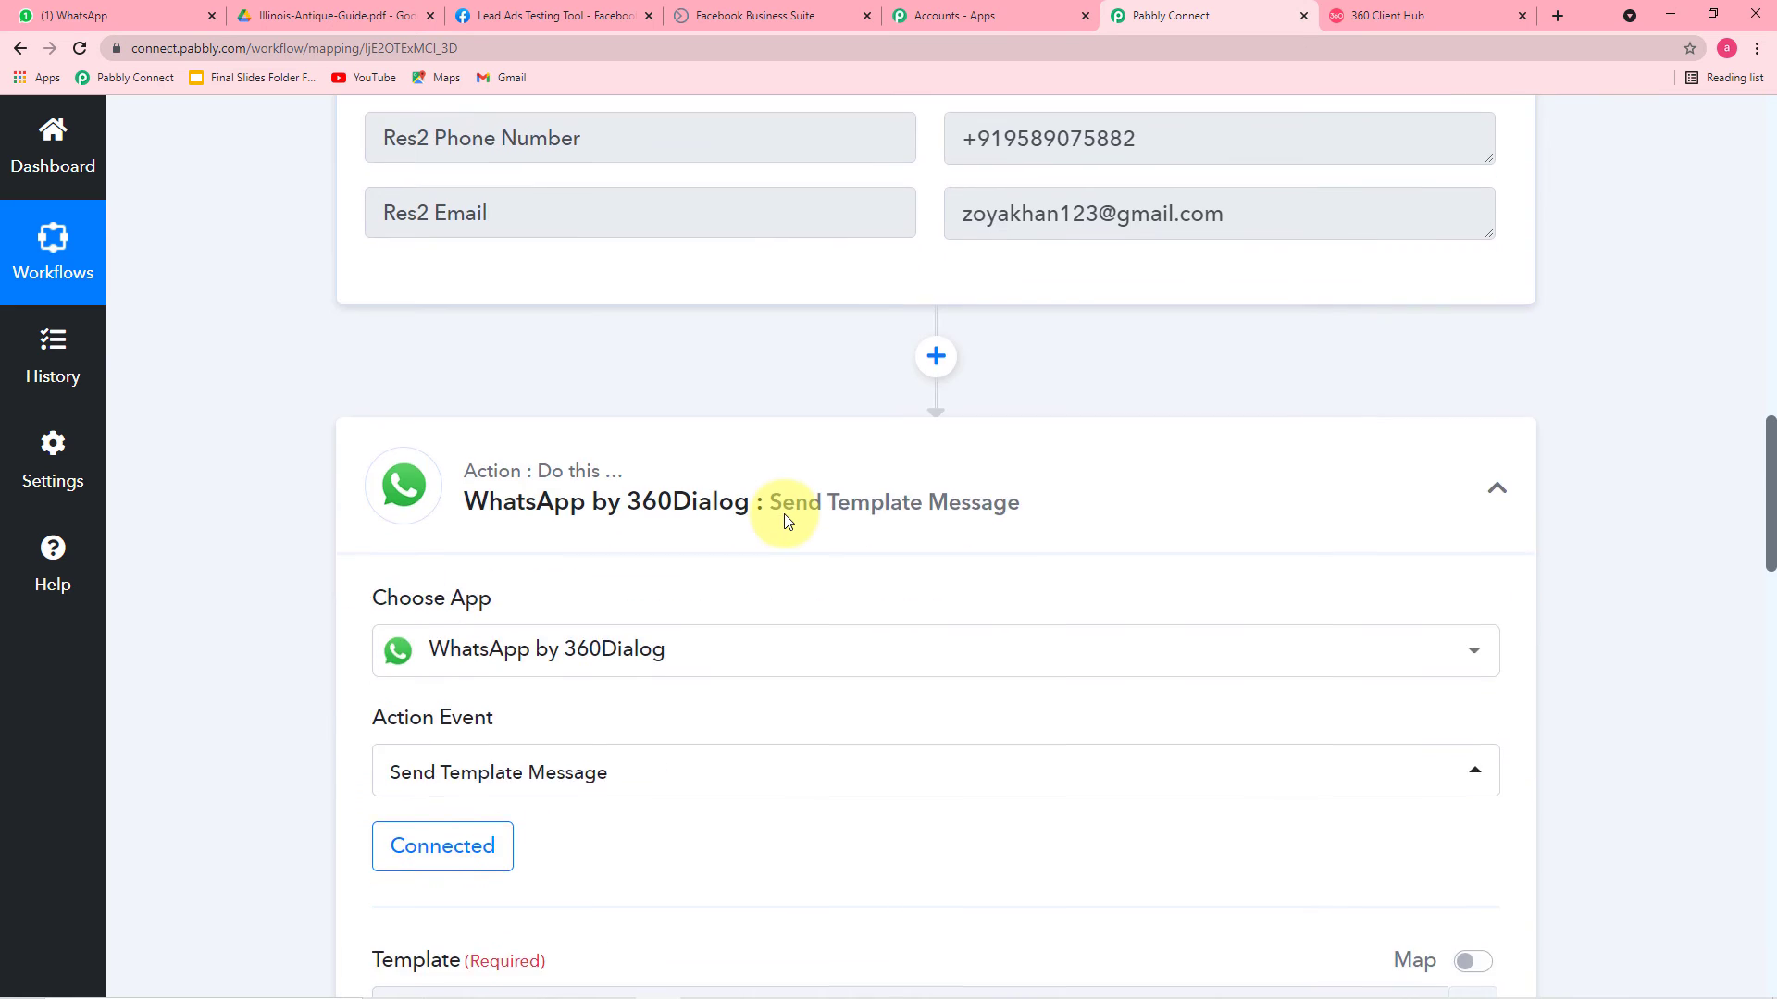
Map the Recipient Mobile Number field to the Res2 Phone Number value from the Facebook Lead Ads new lead
scroll(785, 514, down, 10)
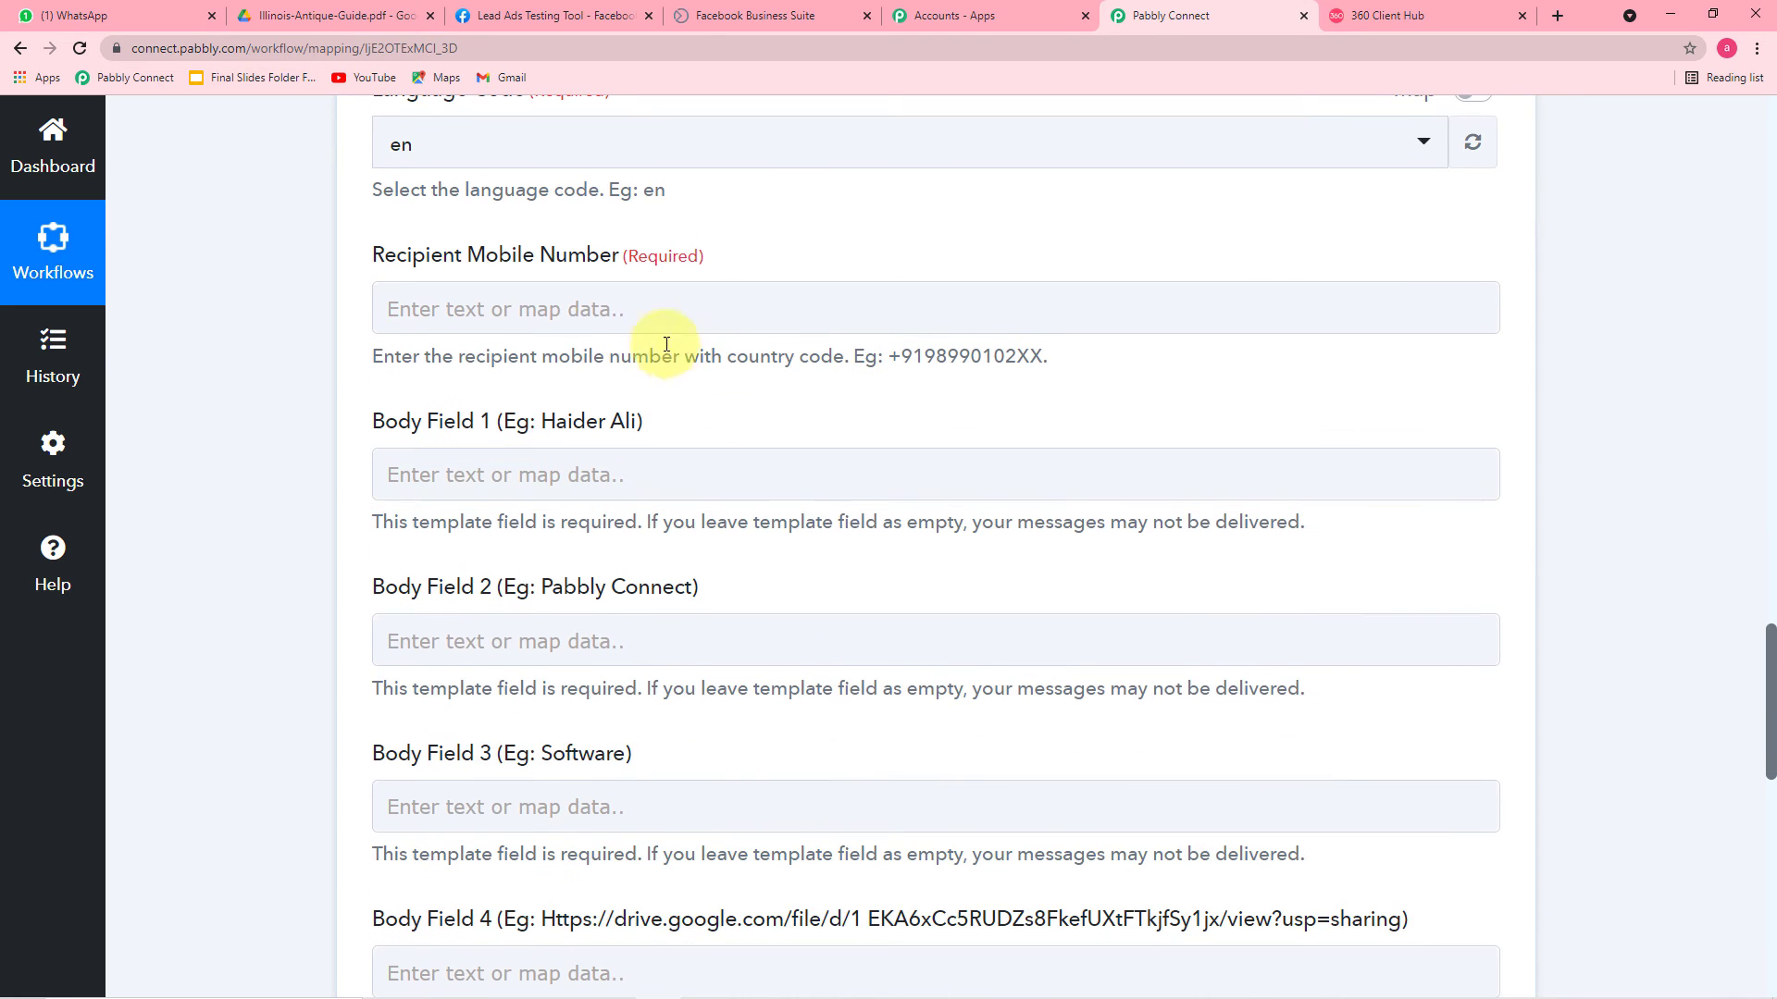
click(618, 311)
click(617, 311)
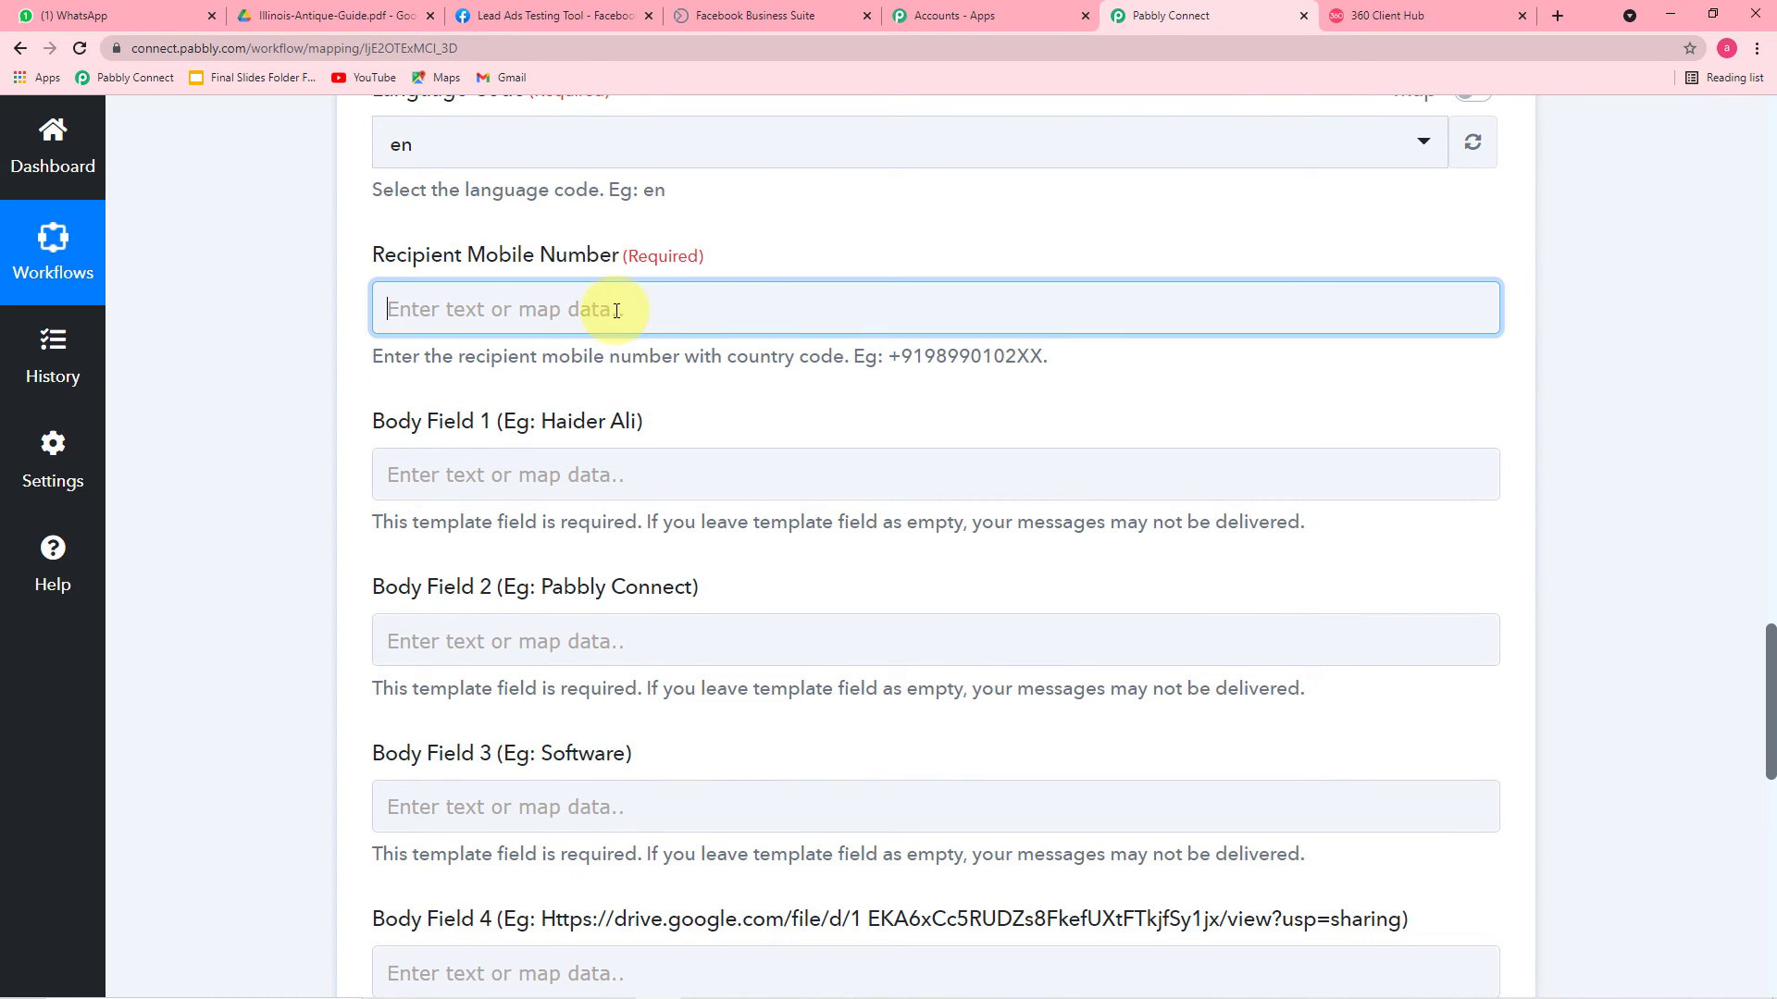
click(797, 516)
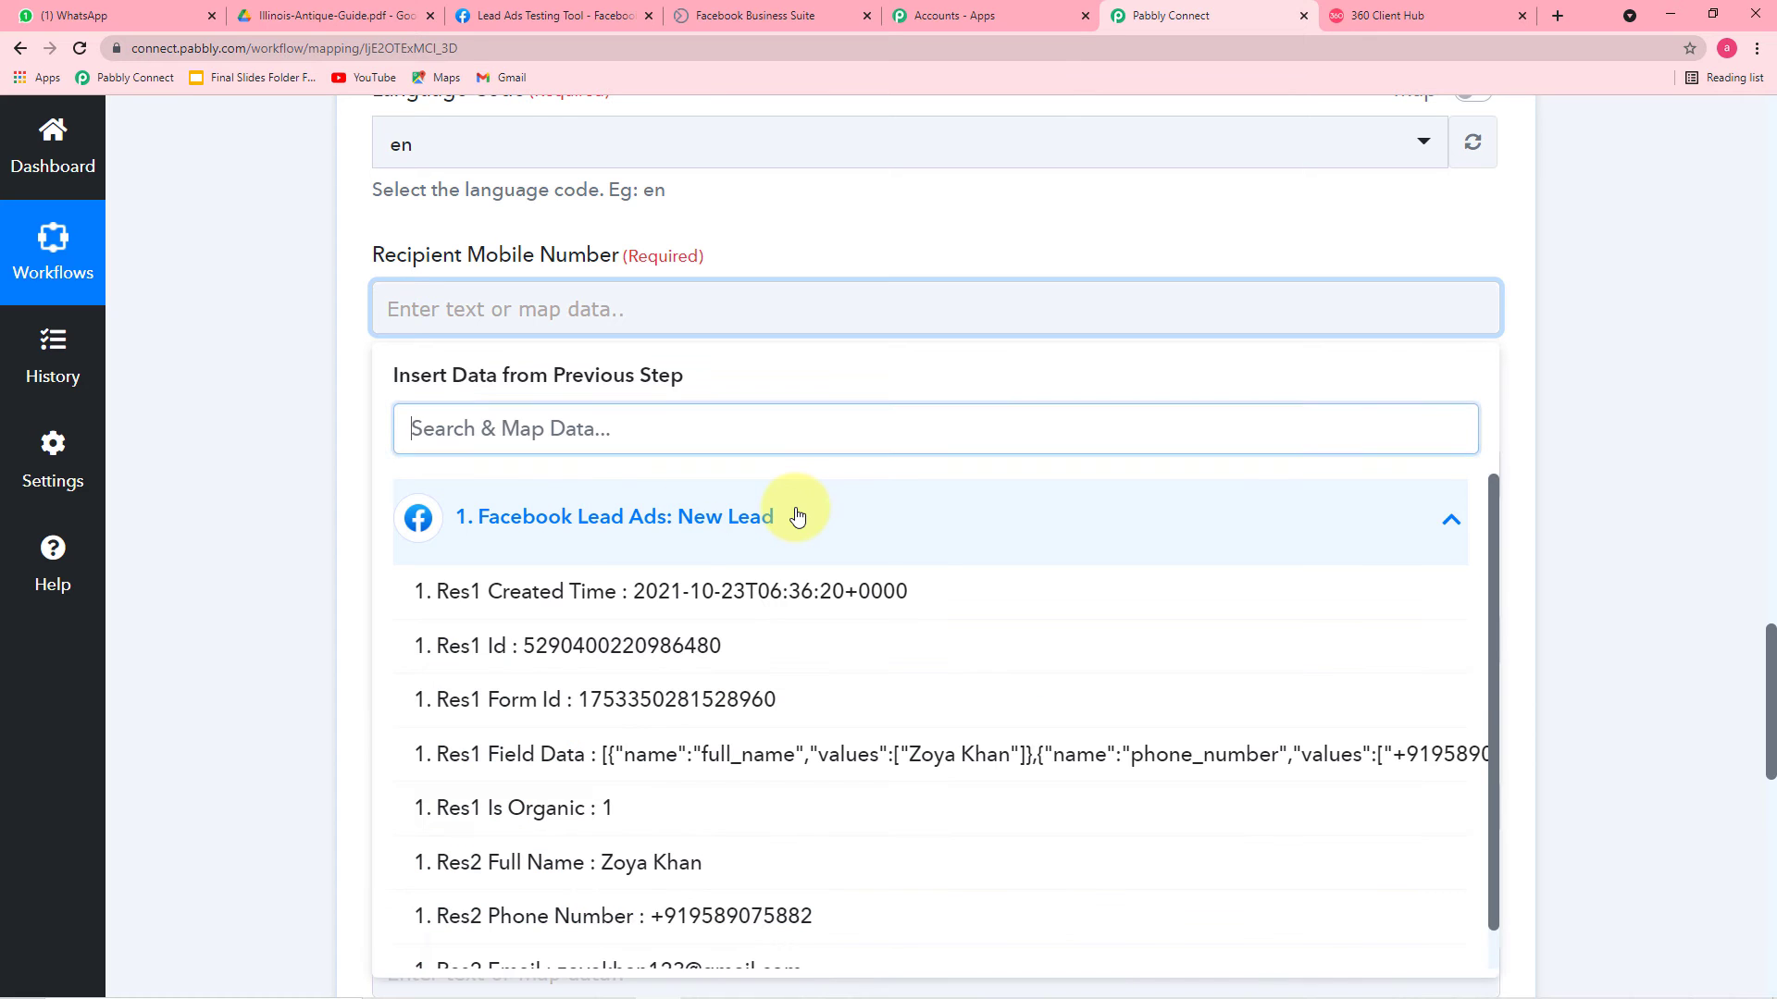
scroll(731, 722, down, 1)
click(687, 882)
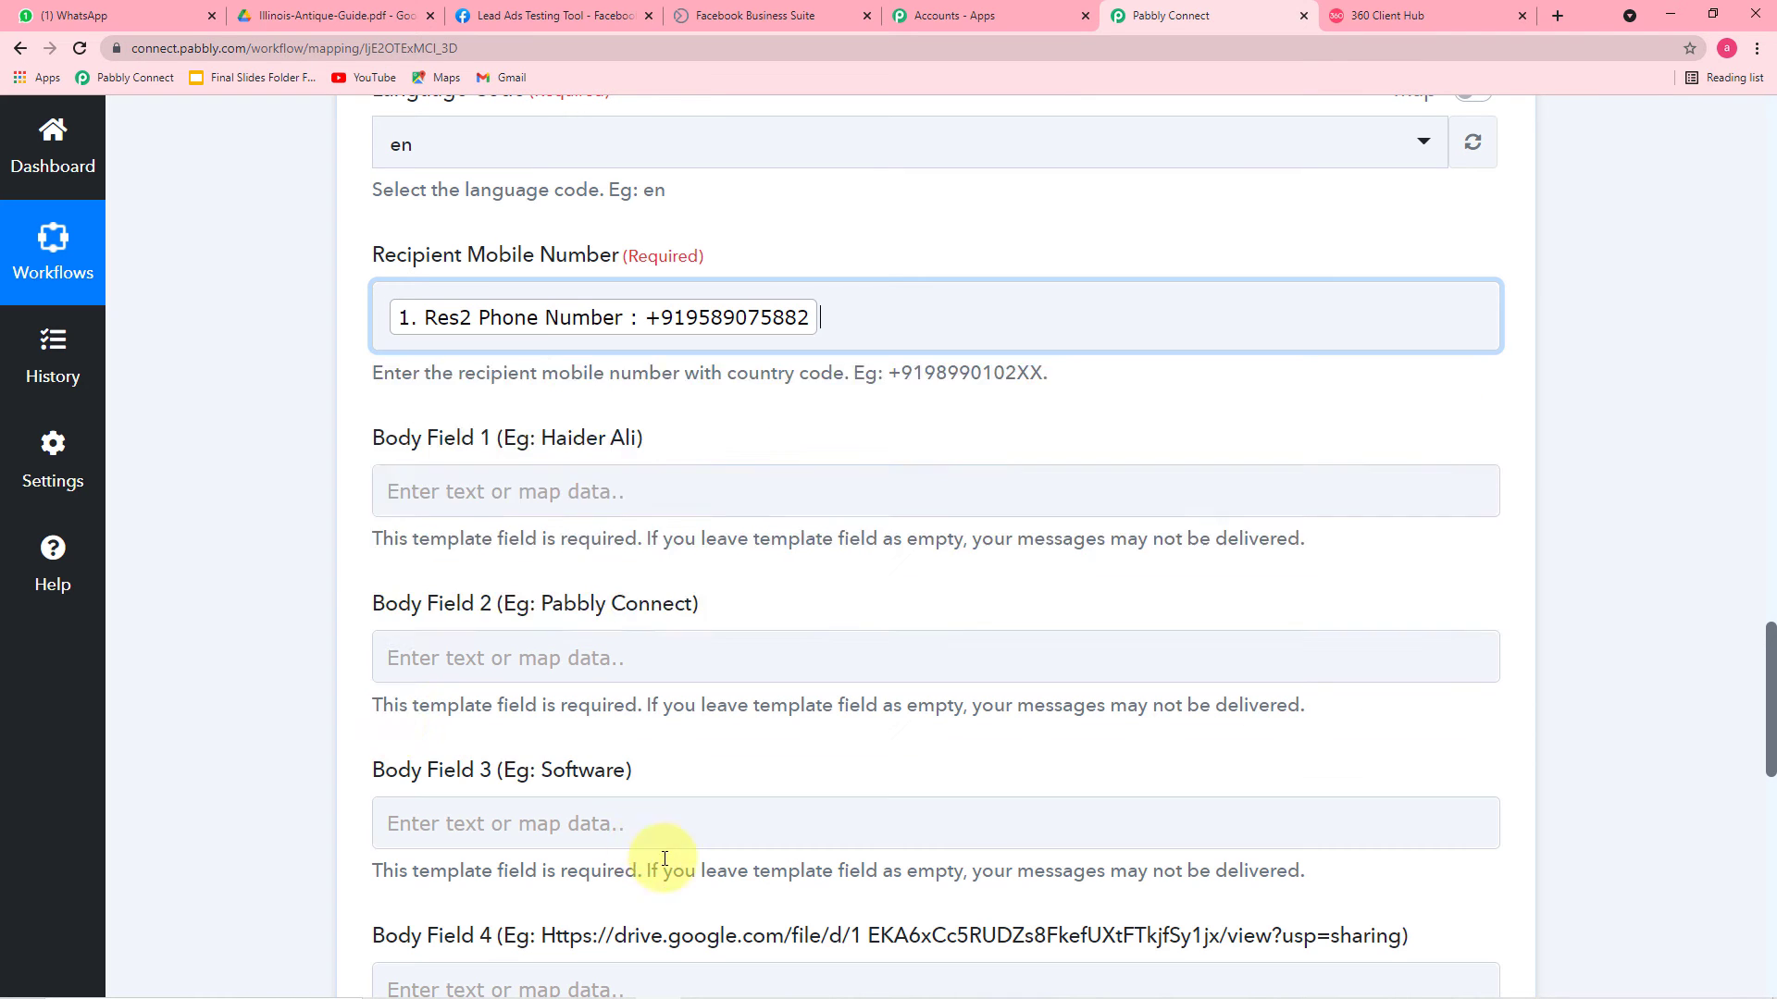
click(269, 657)
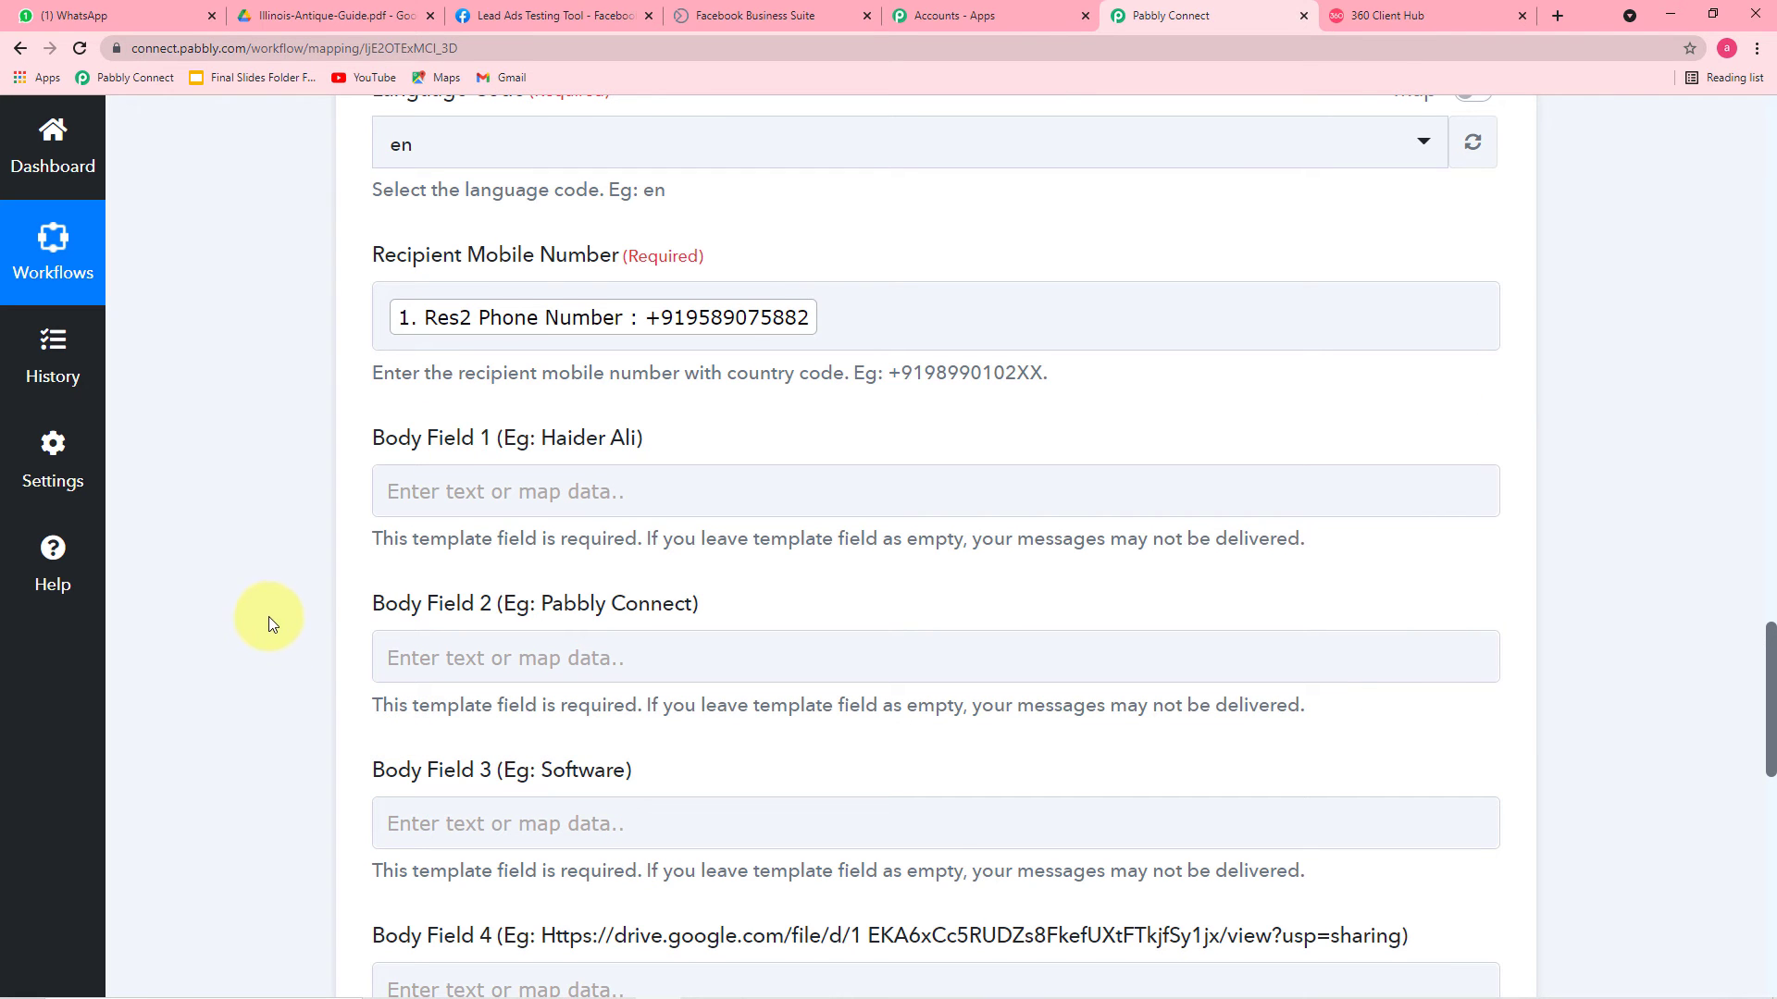
Open the send_brochure_final template preview in 360Dialog, examine where its six body placeholders fall, and return to the Pabbly Connect workflow
scroll(269, 619, down, 2)
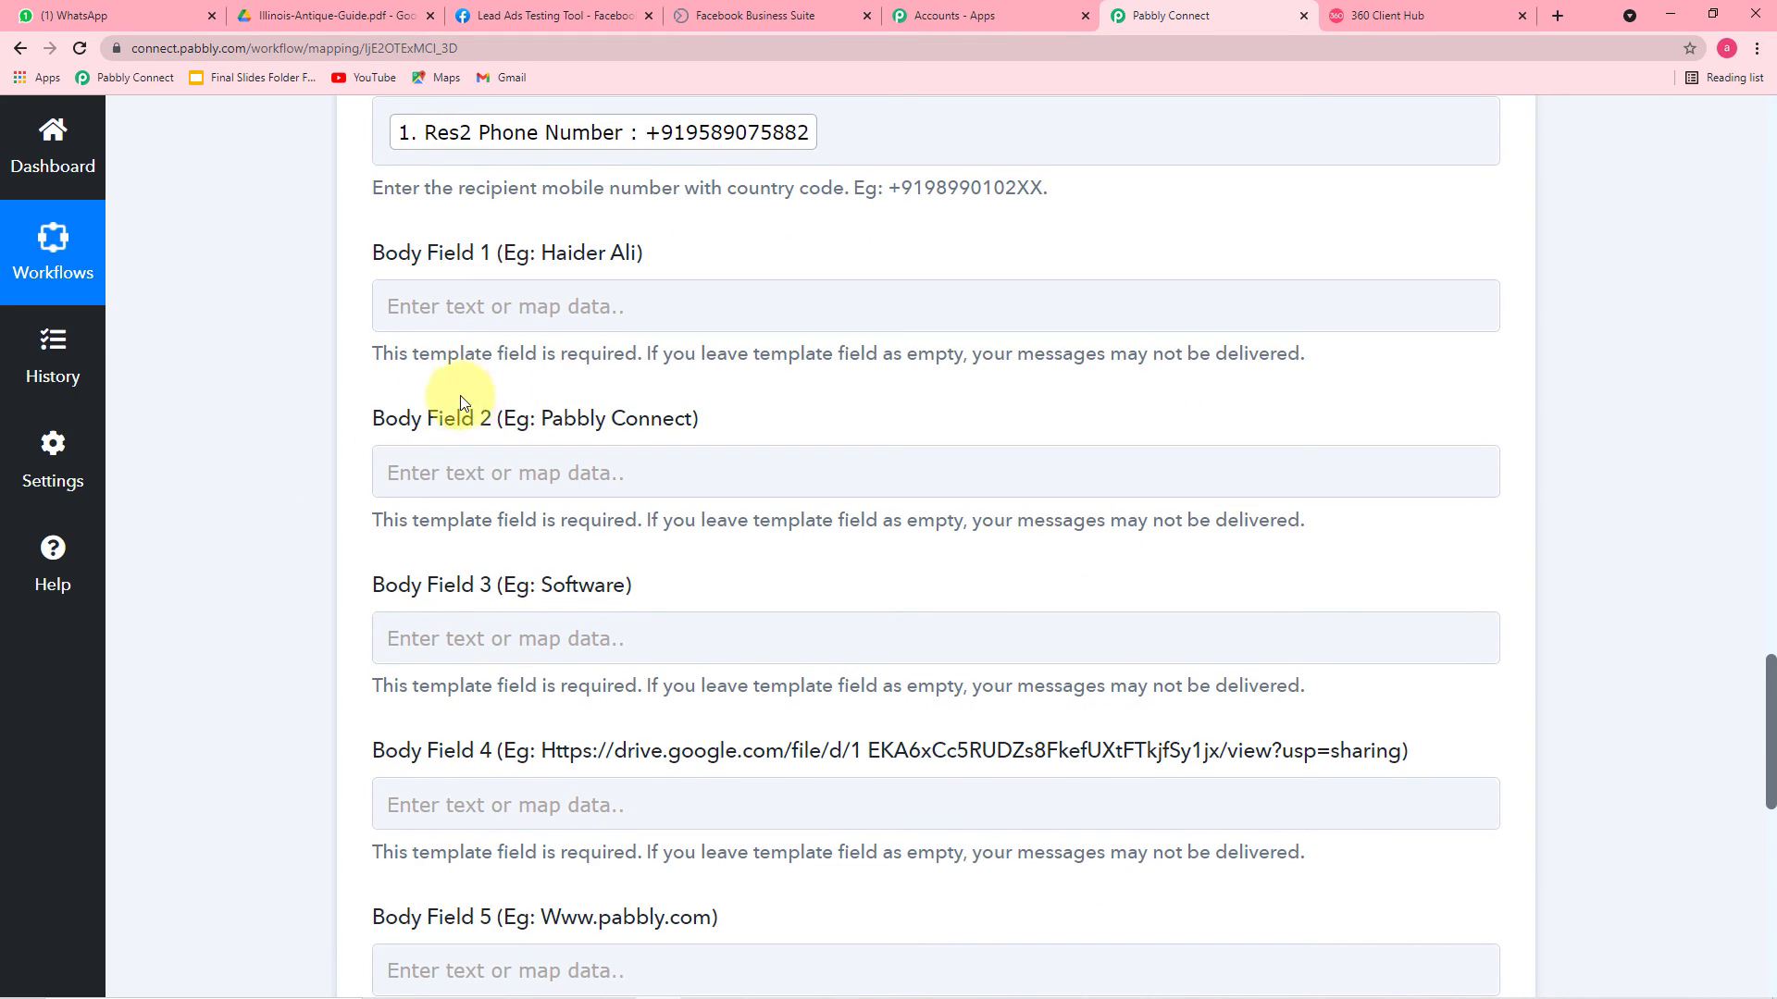
scroll(496, 778, down, 1)
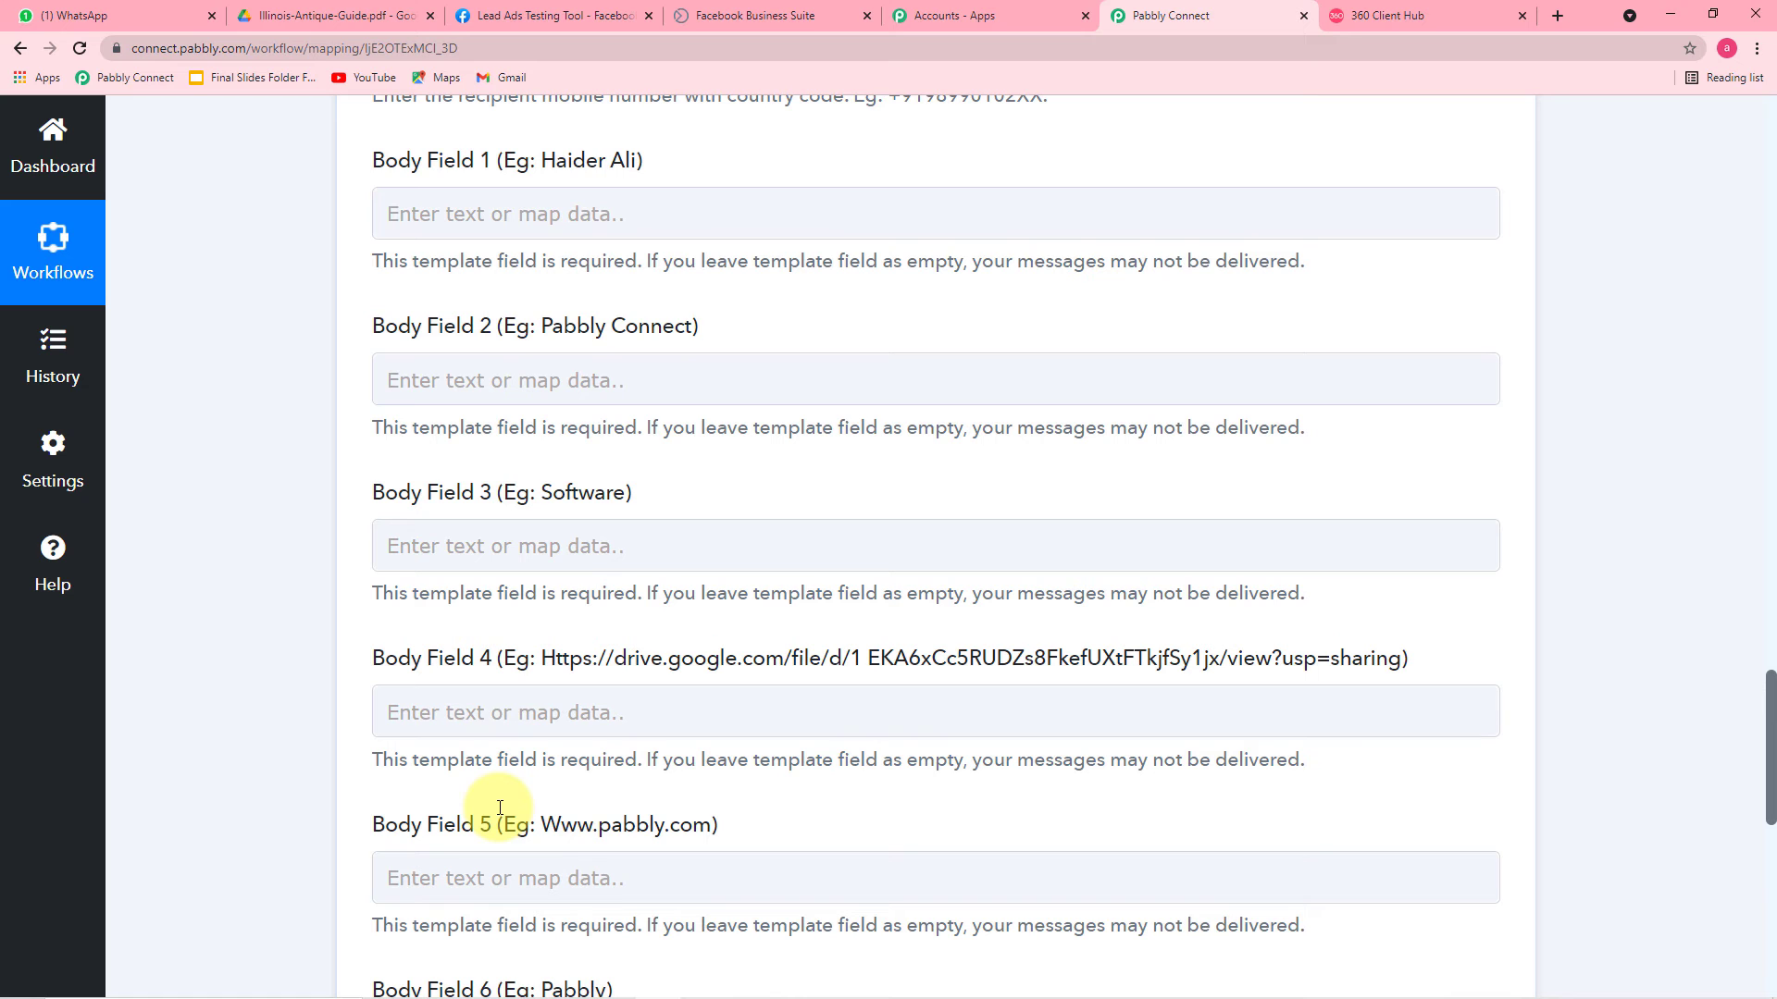
click(1420, 22)
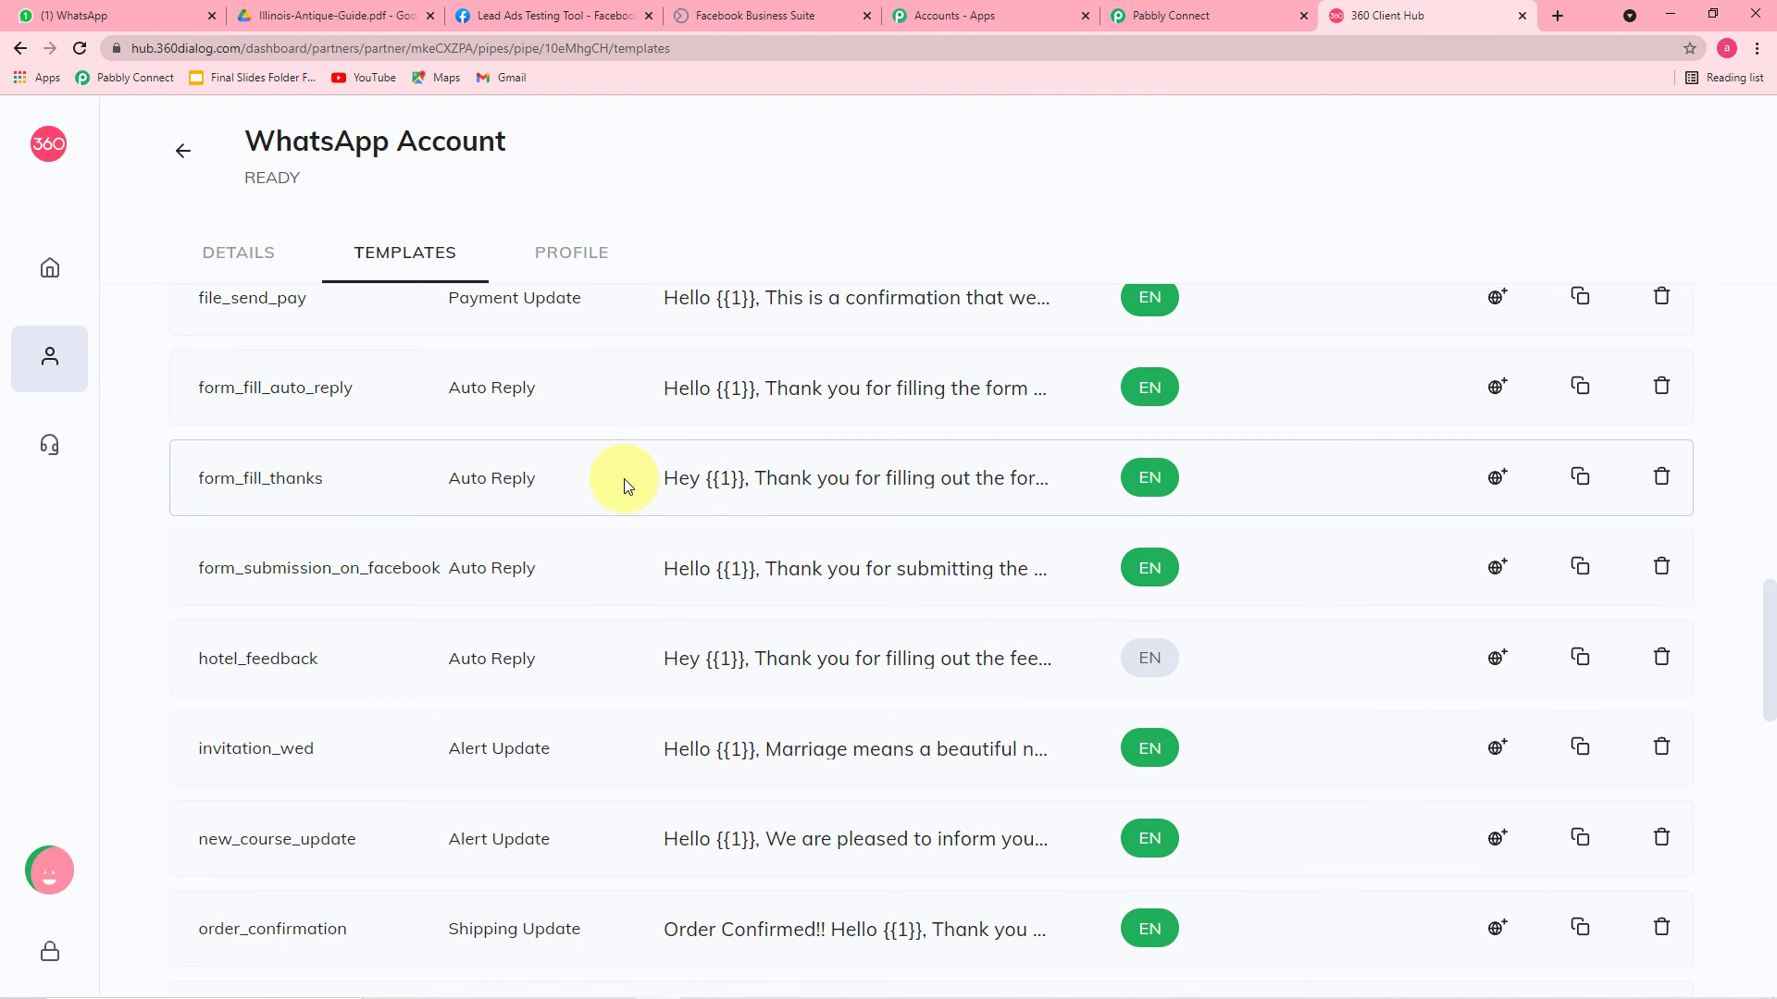
scroll(624, 479, down, 8)
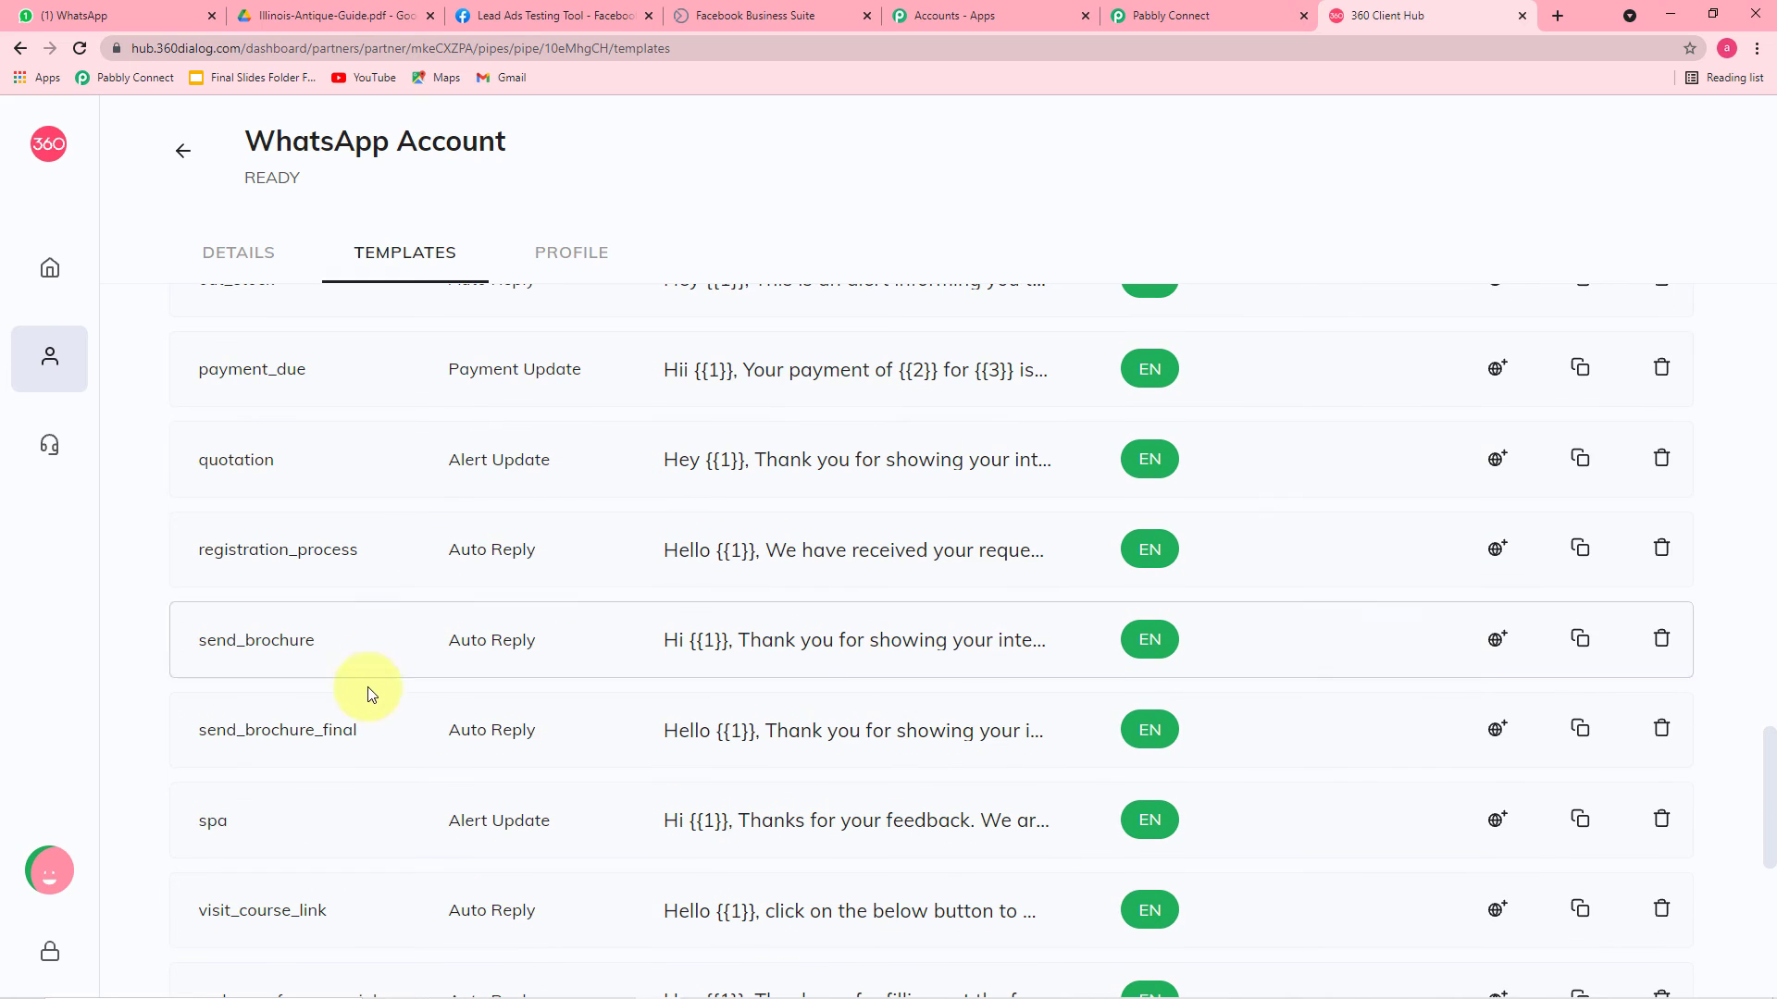
click(930, 731)
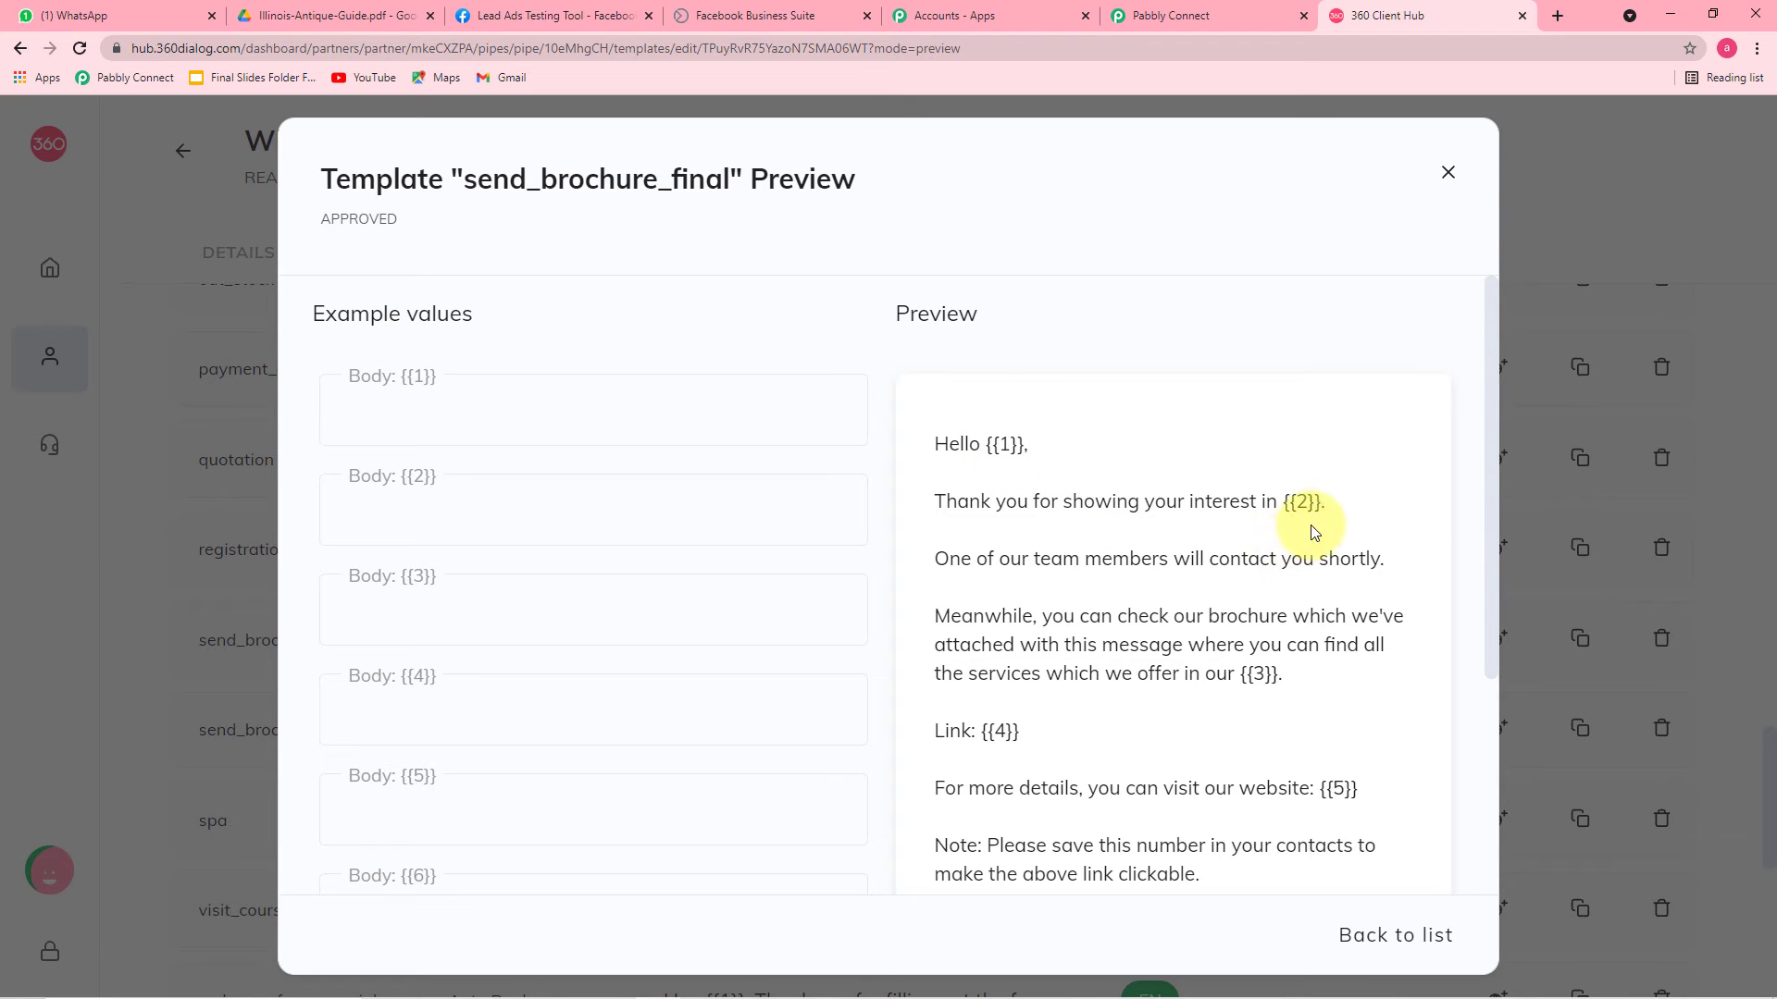
scroll(1190, 745, down, 2)
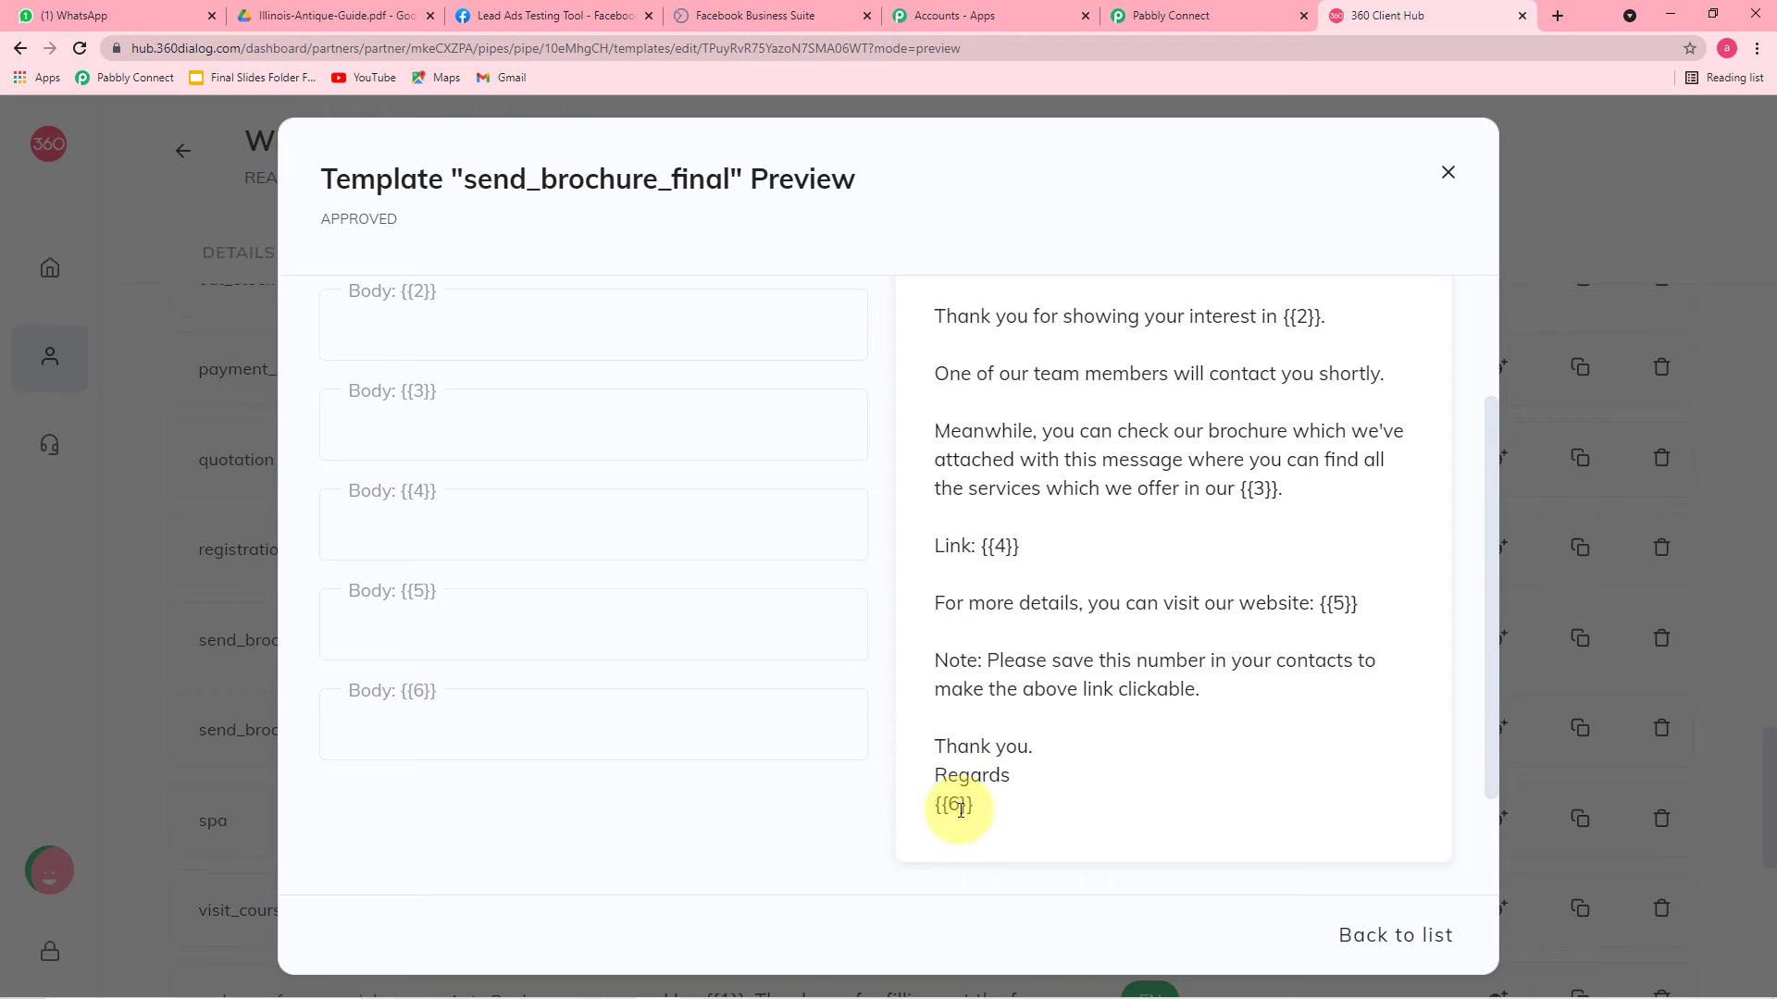
scroll(1113, 754, up, 1)
scroll(1113, 755, up, 1)
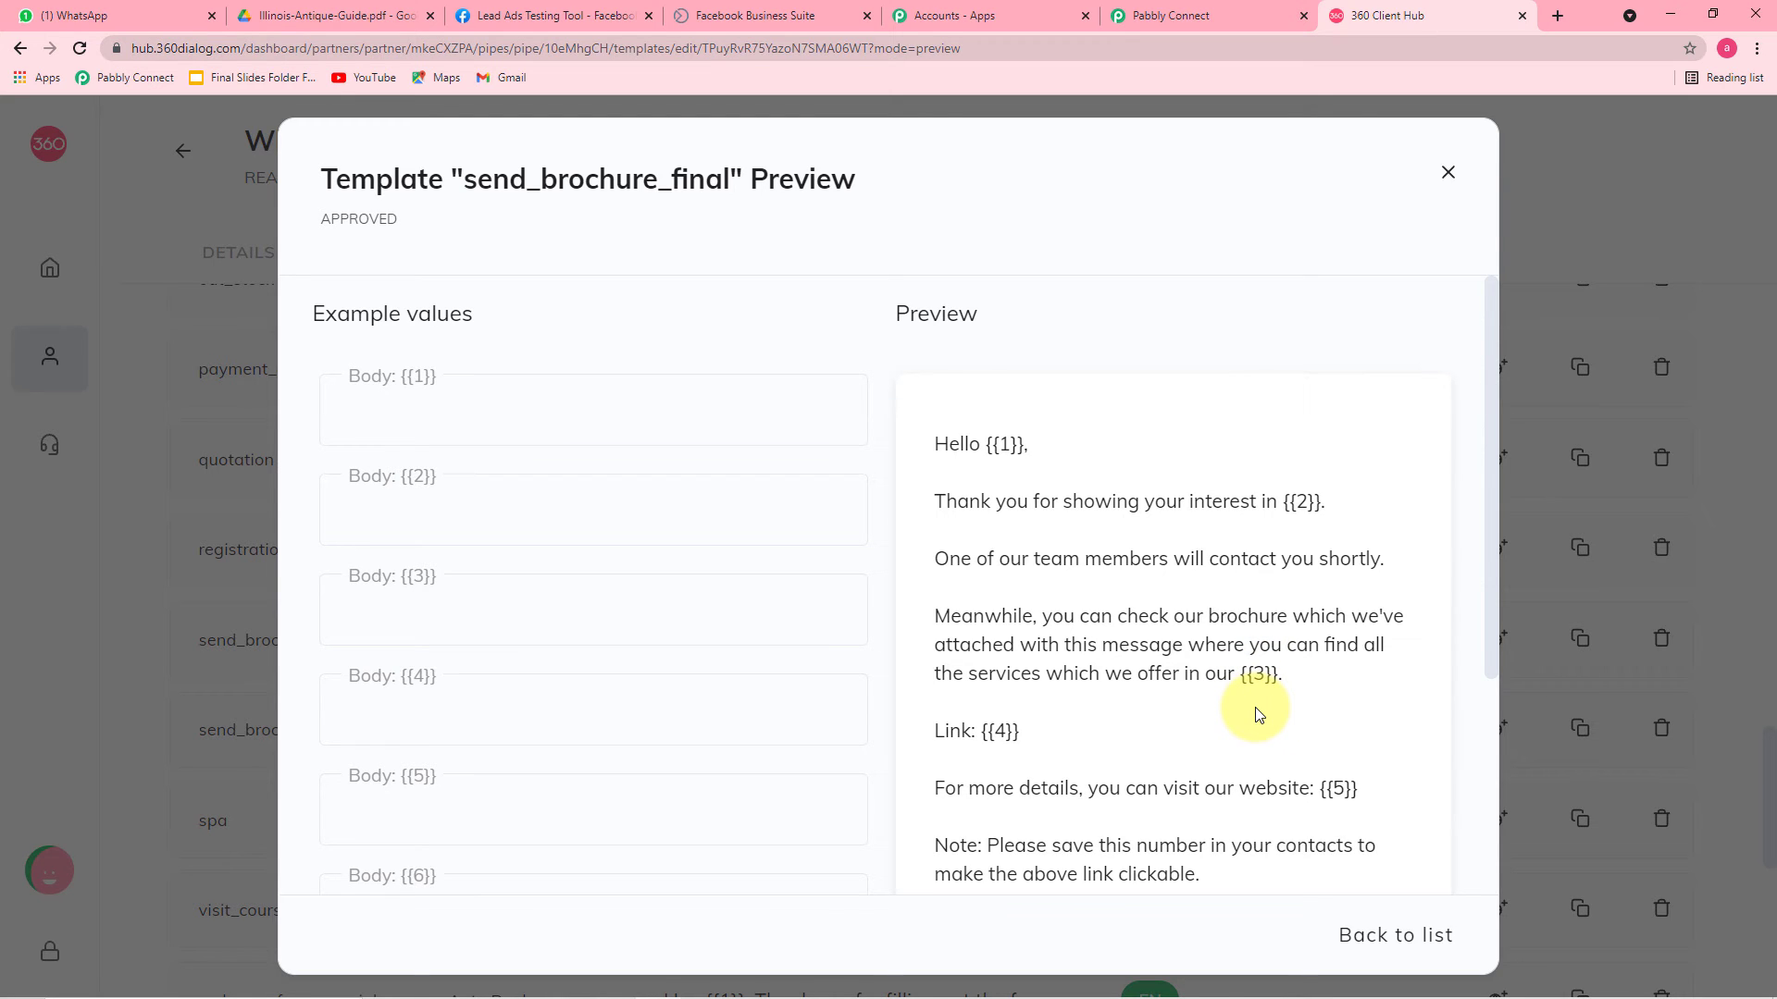
scroll(1259, 718, down, 1)
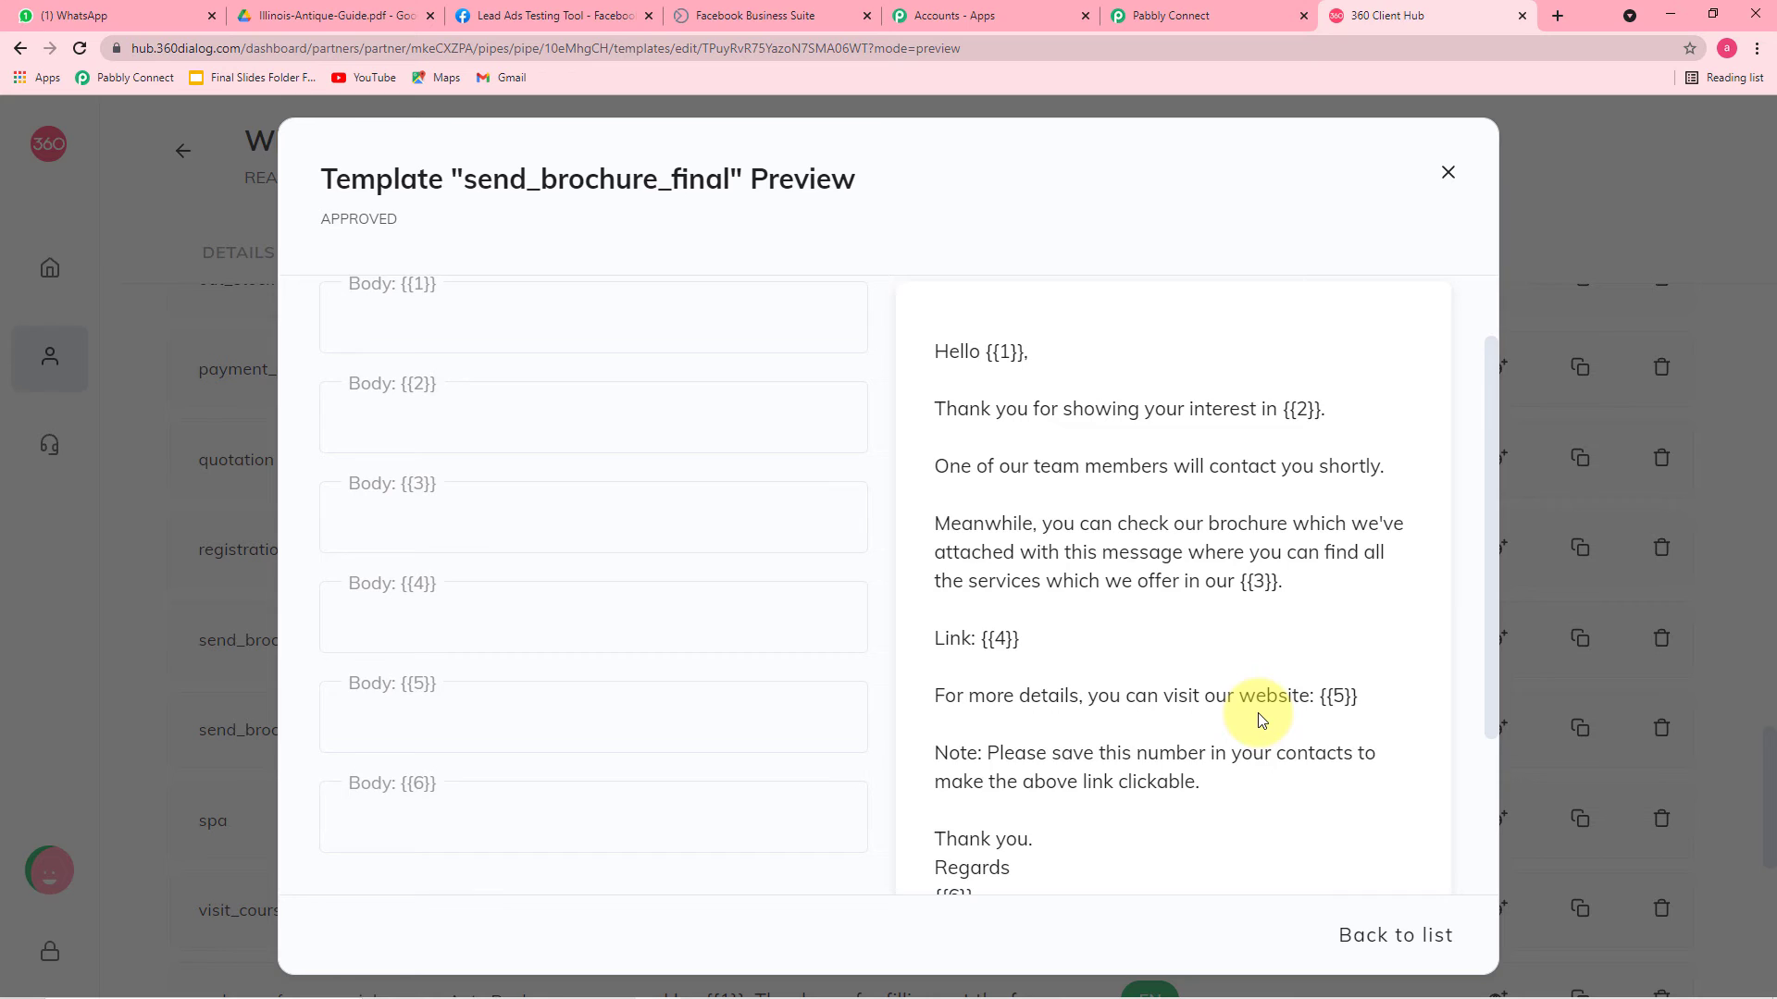
scroll(1258, 718, down, 1)
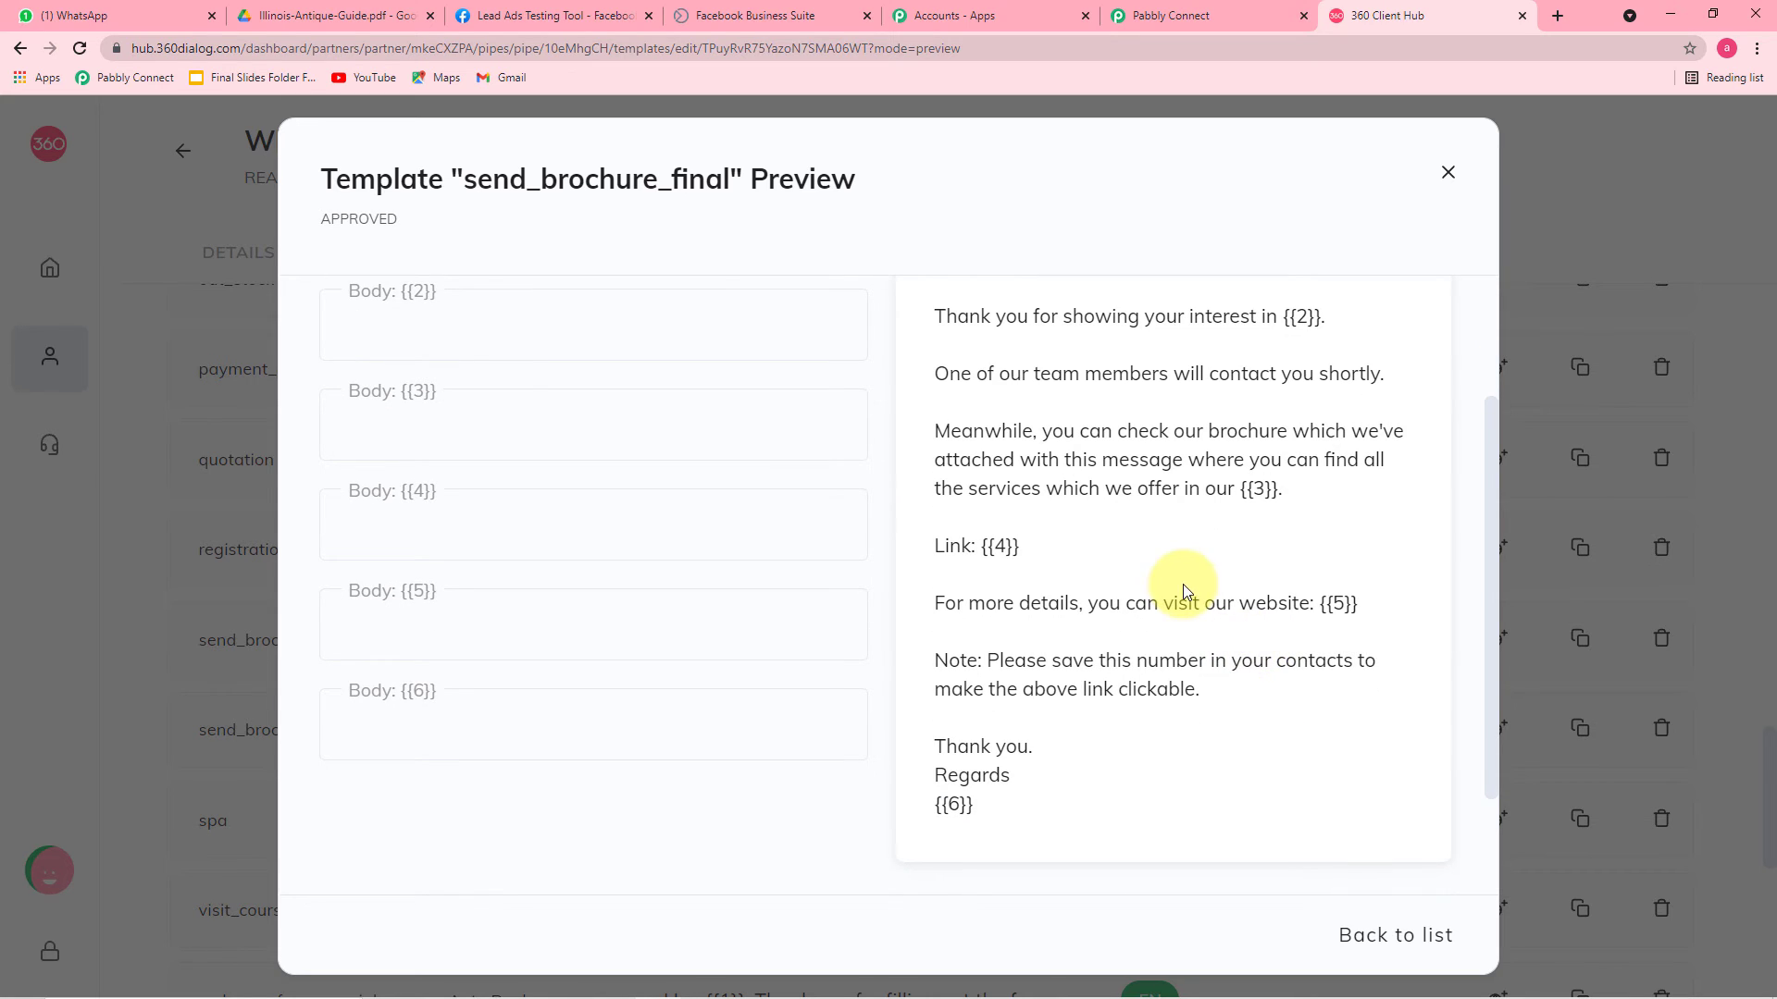
scroll(1256, 631, up, 1)
scroll(1255, 627, up, 2)
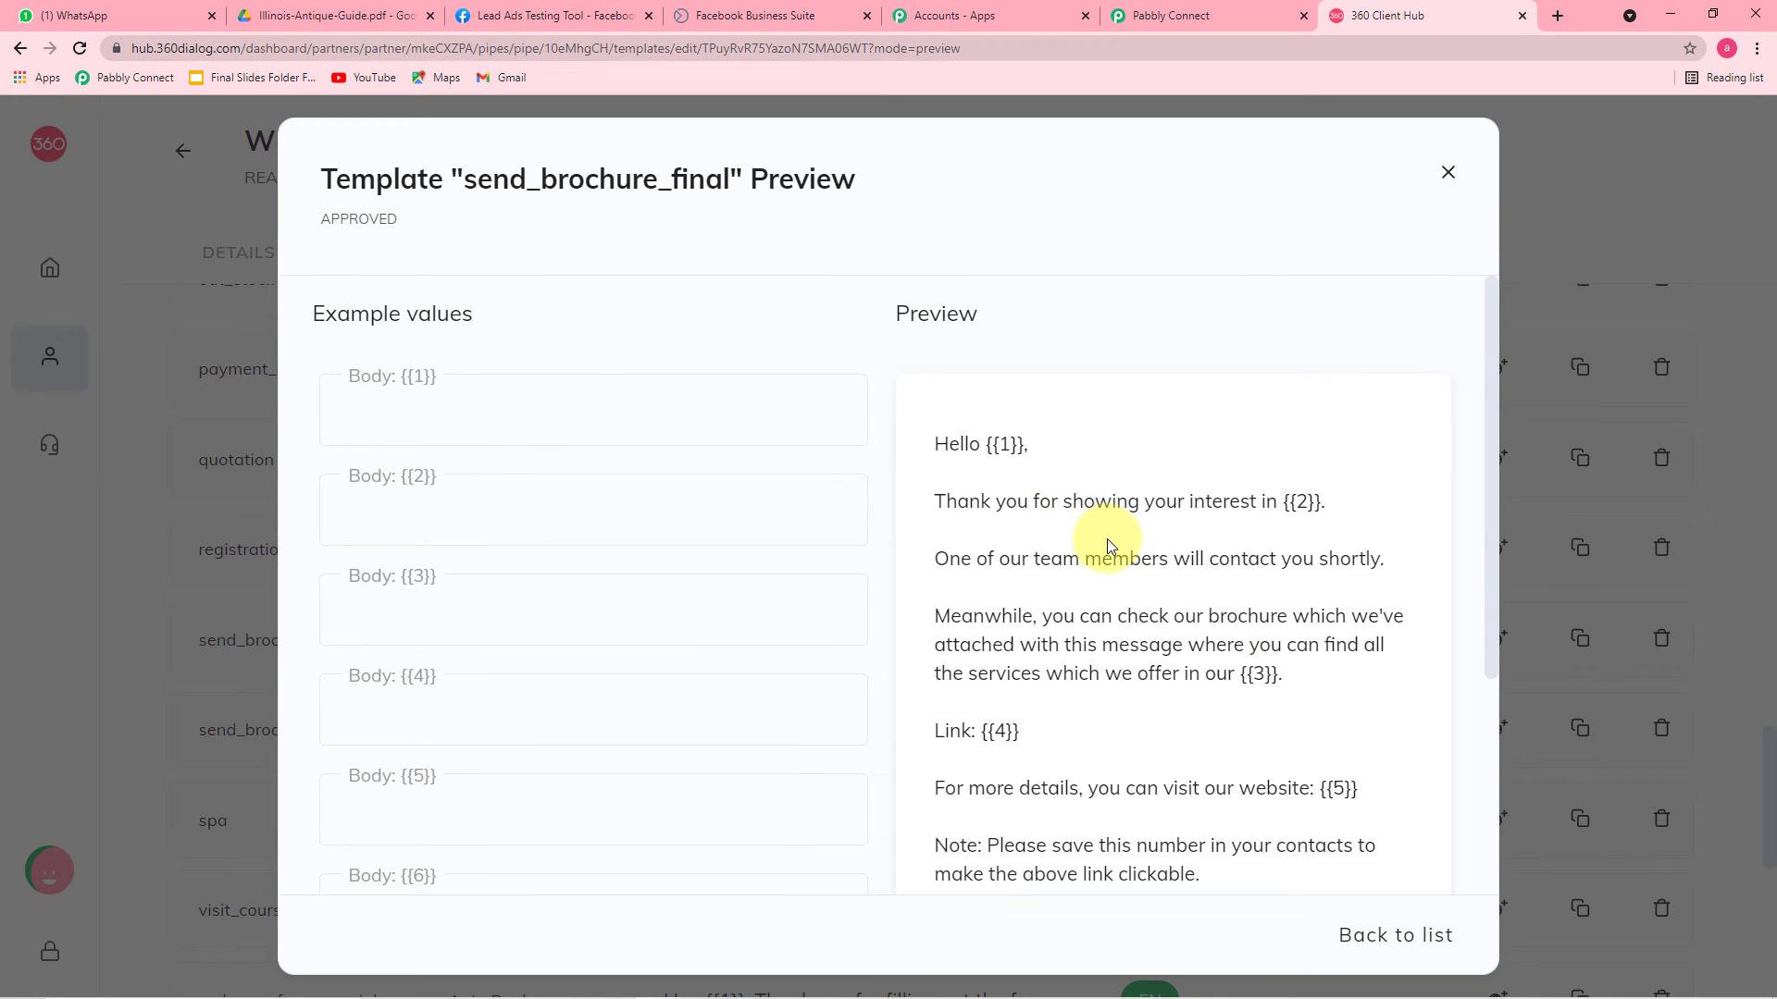
click(1166, 17)
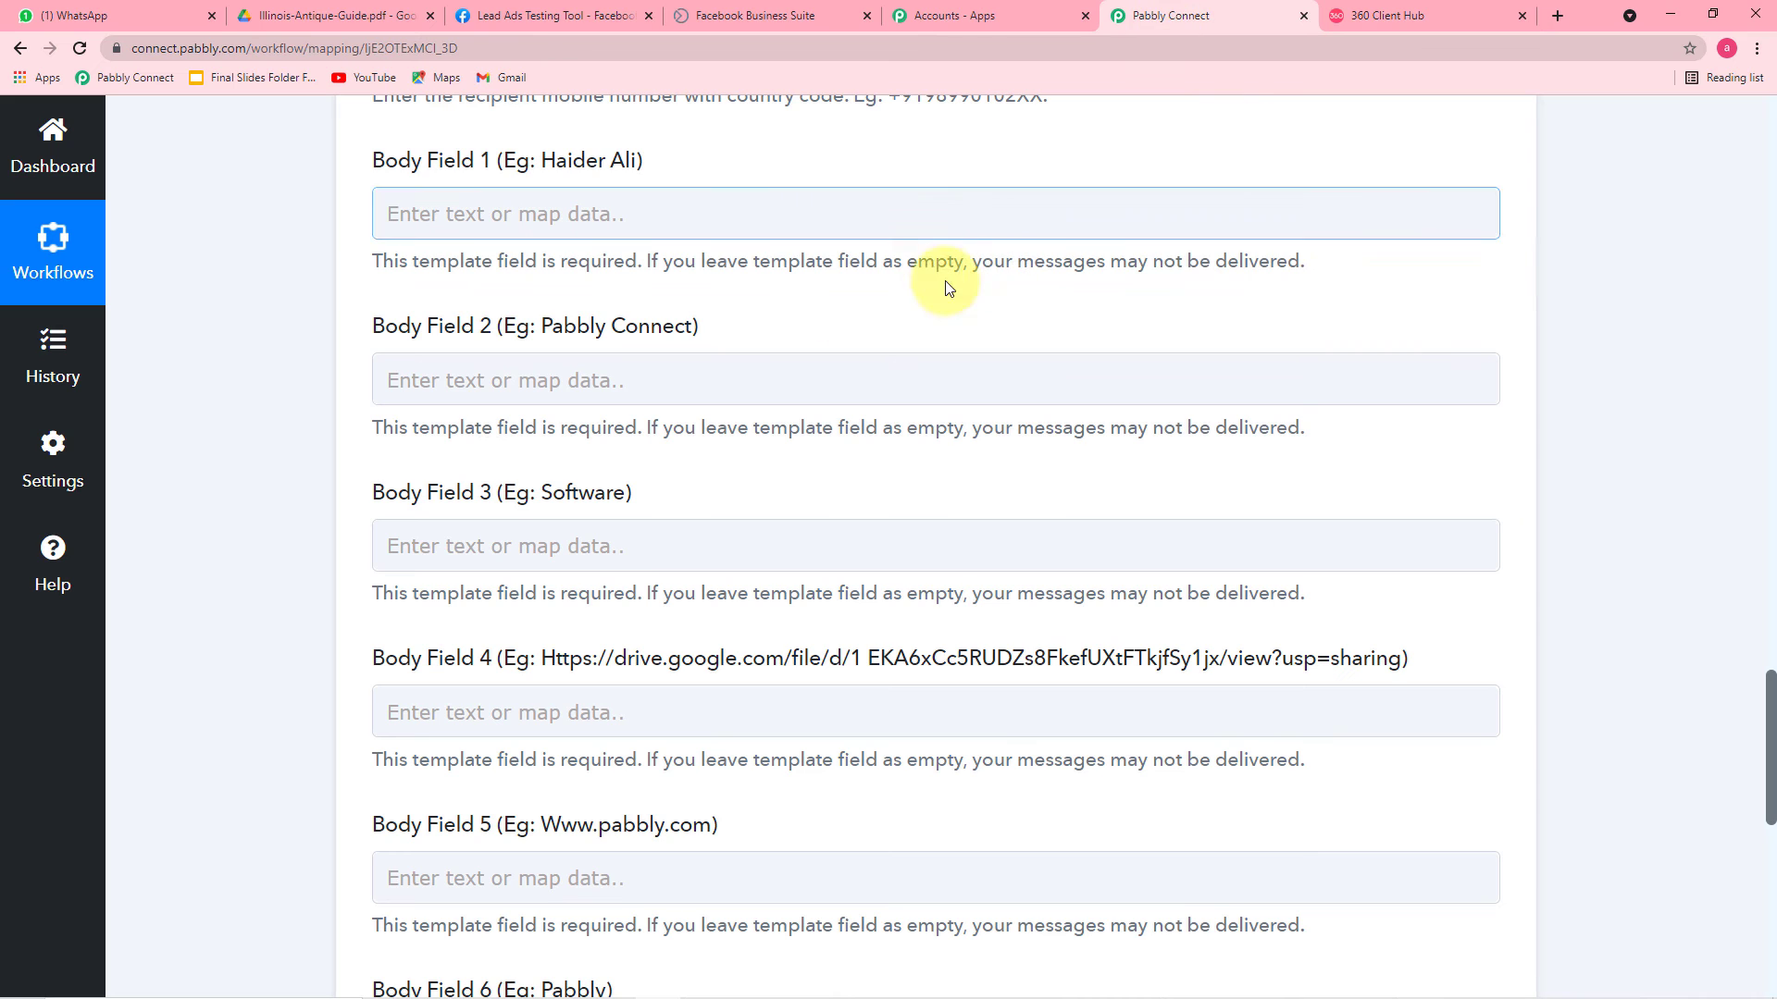
Map Body Field 1 to the Res2 Full Name value from the Facebook Lead Ads new lead
scroll(635, 428, down, 6)
scroll(634, 449, up, 7)
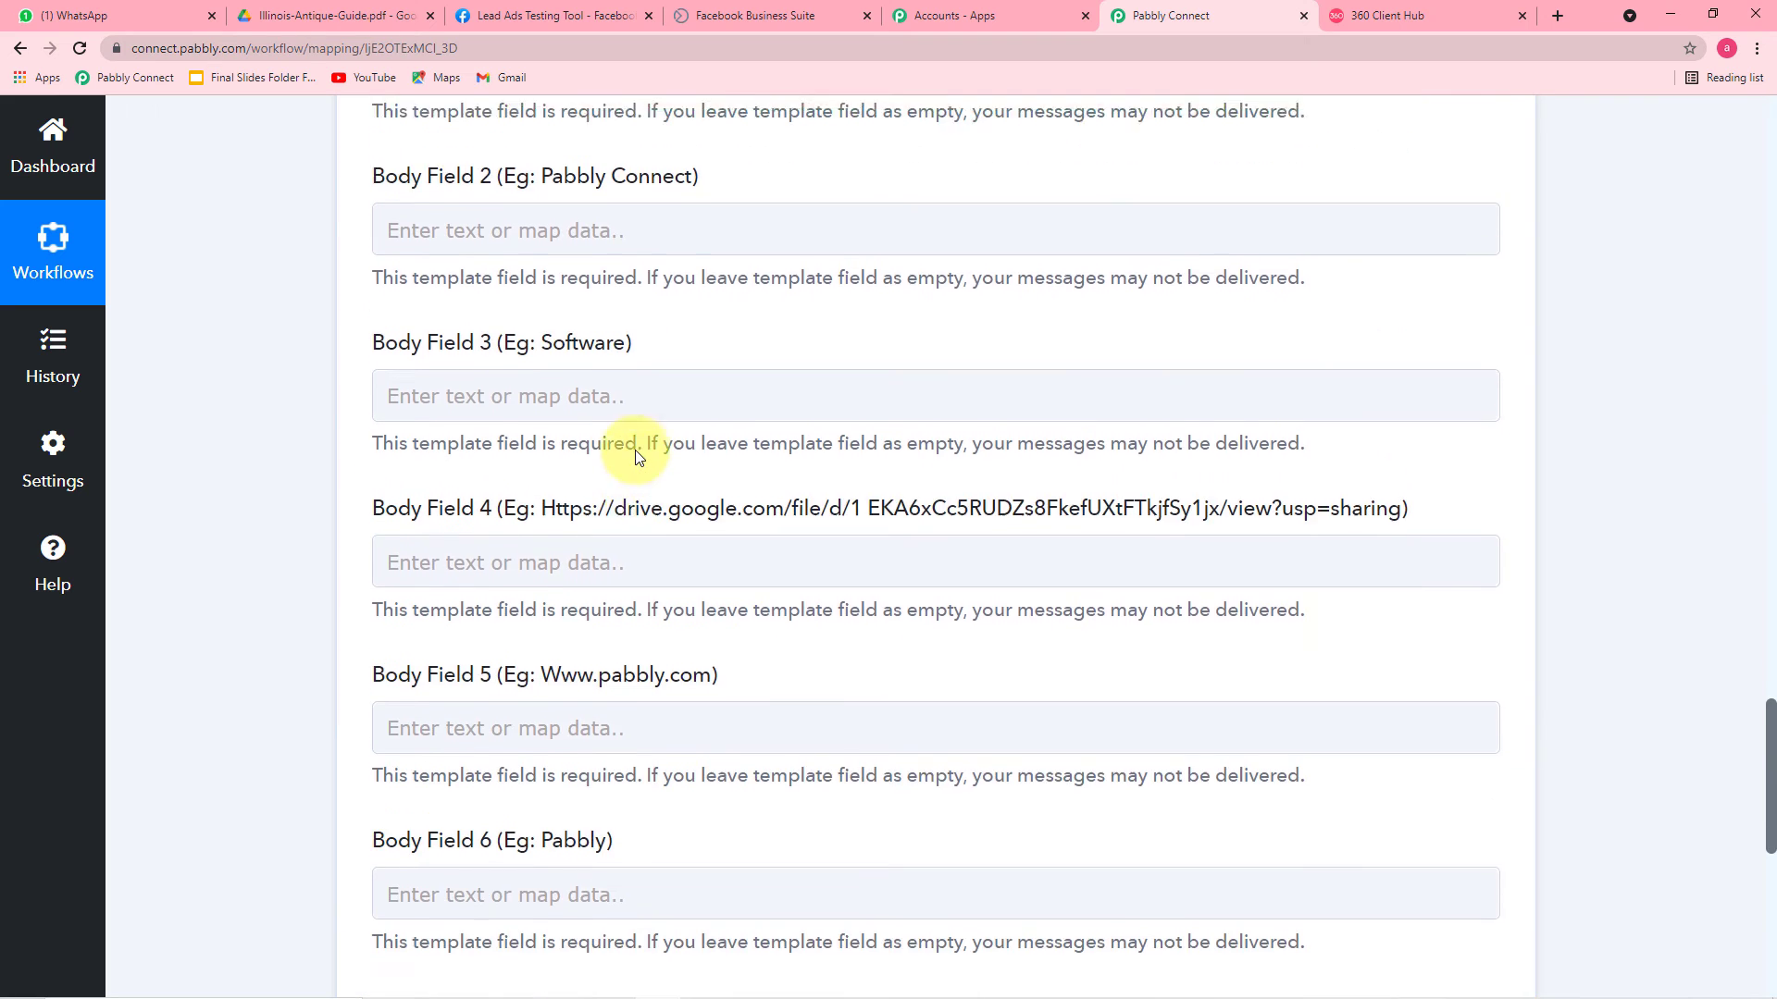
scroll(634, 457, up, 2)
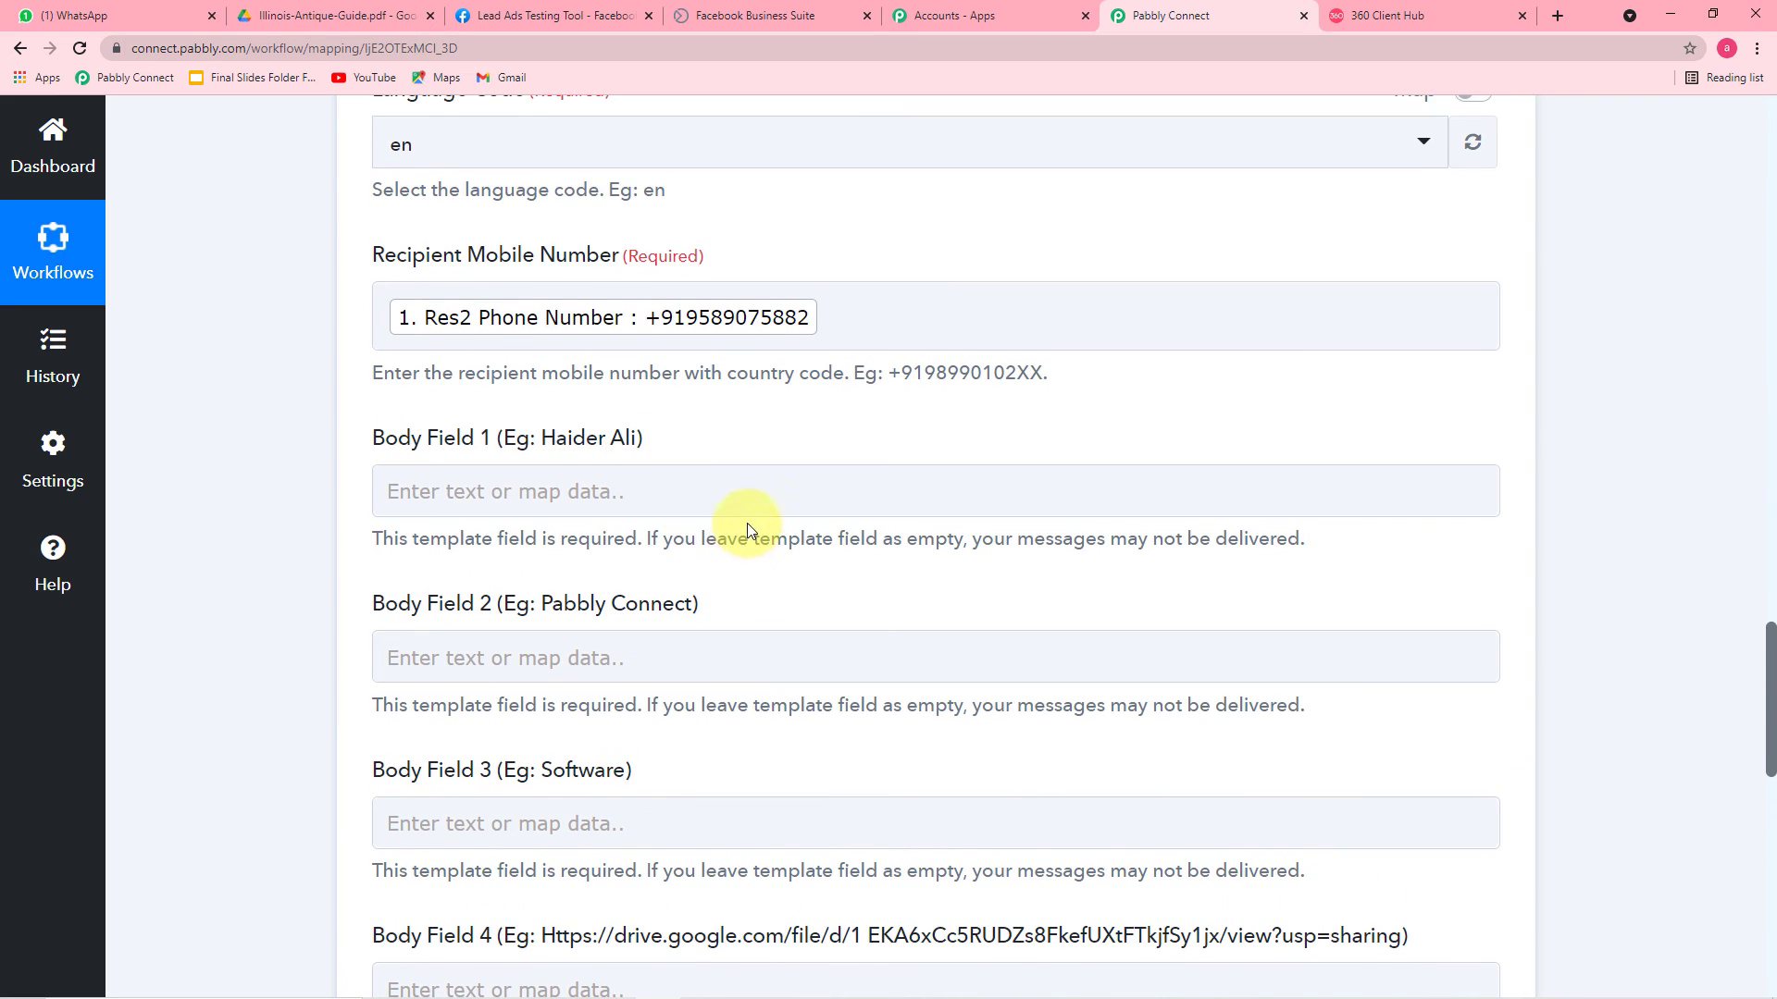
click(575, 514)
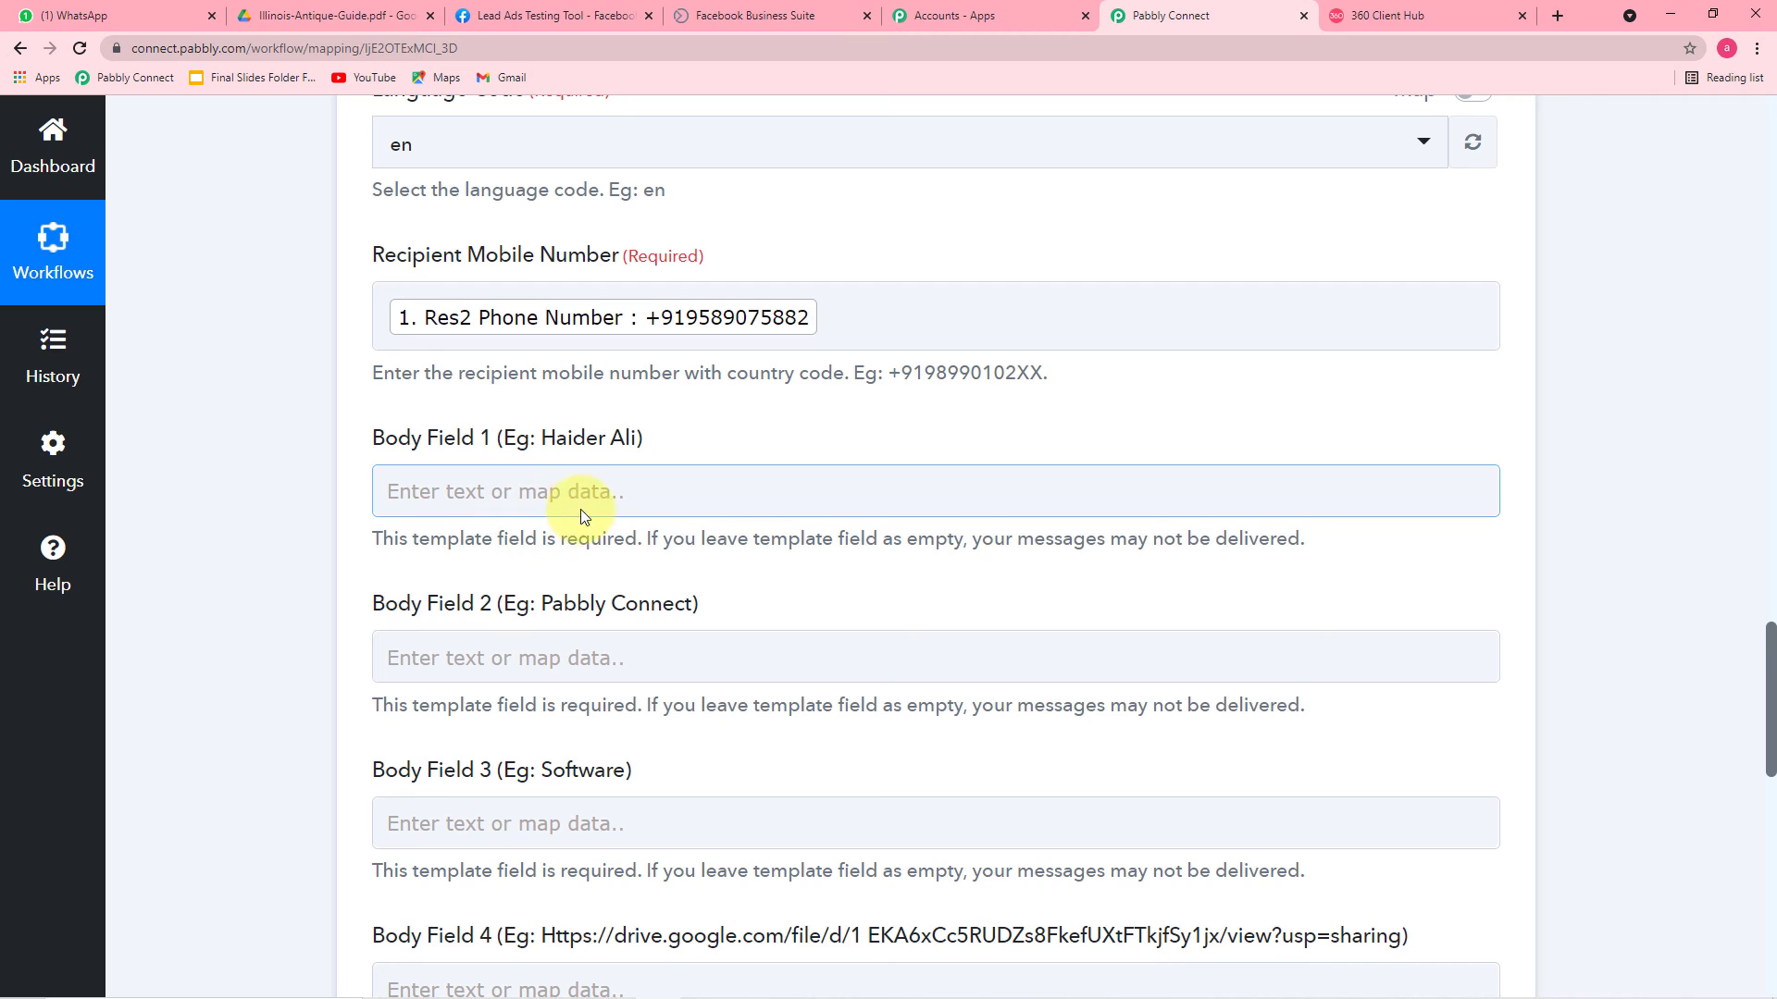
click(596, 501)
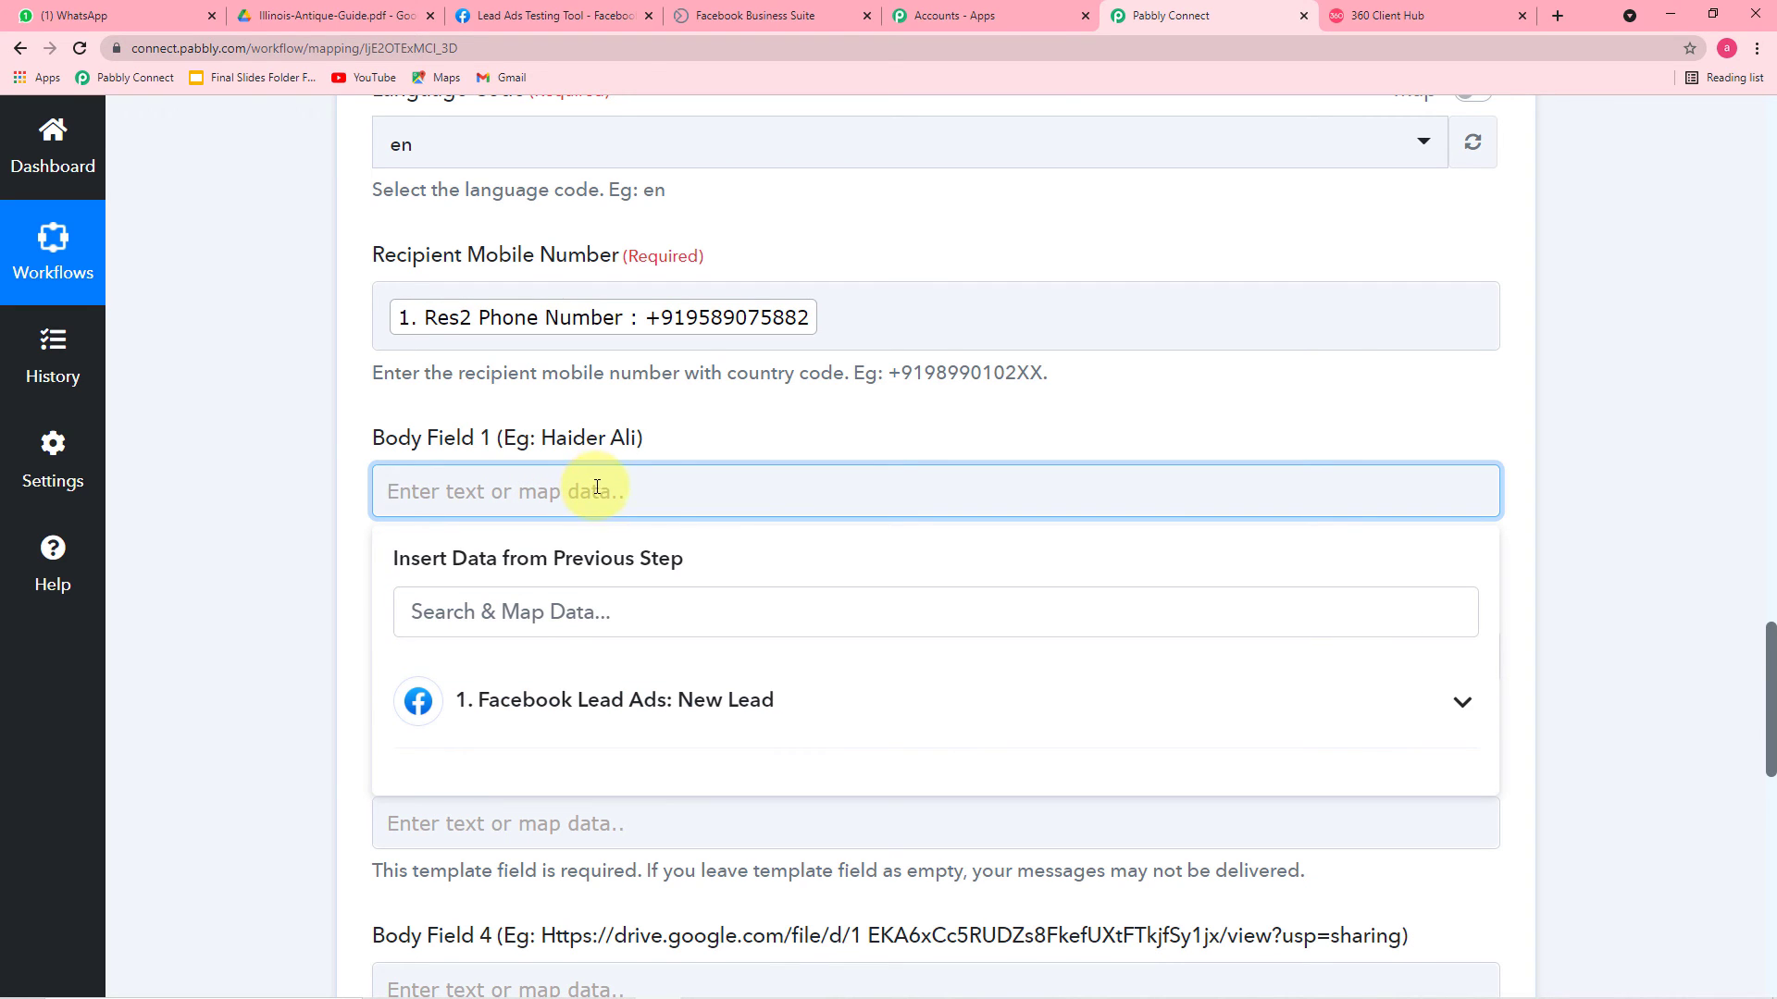
click(649, 725)
scroll(635, 698, down, 3)
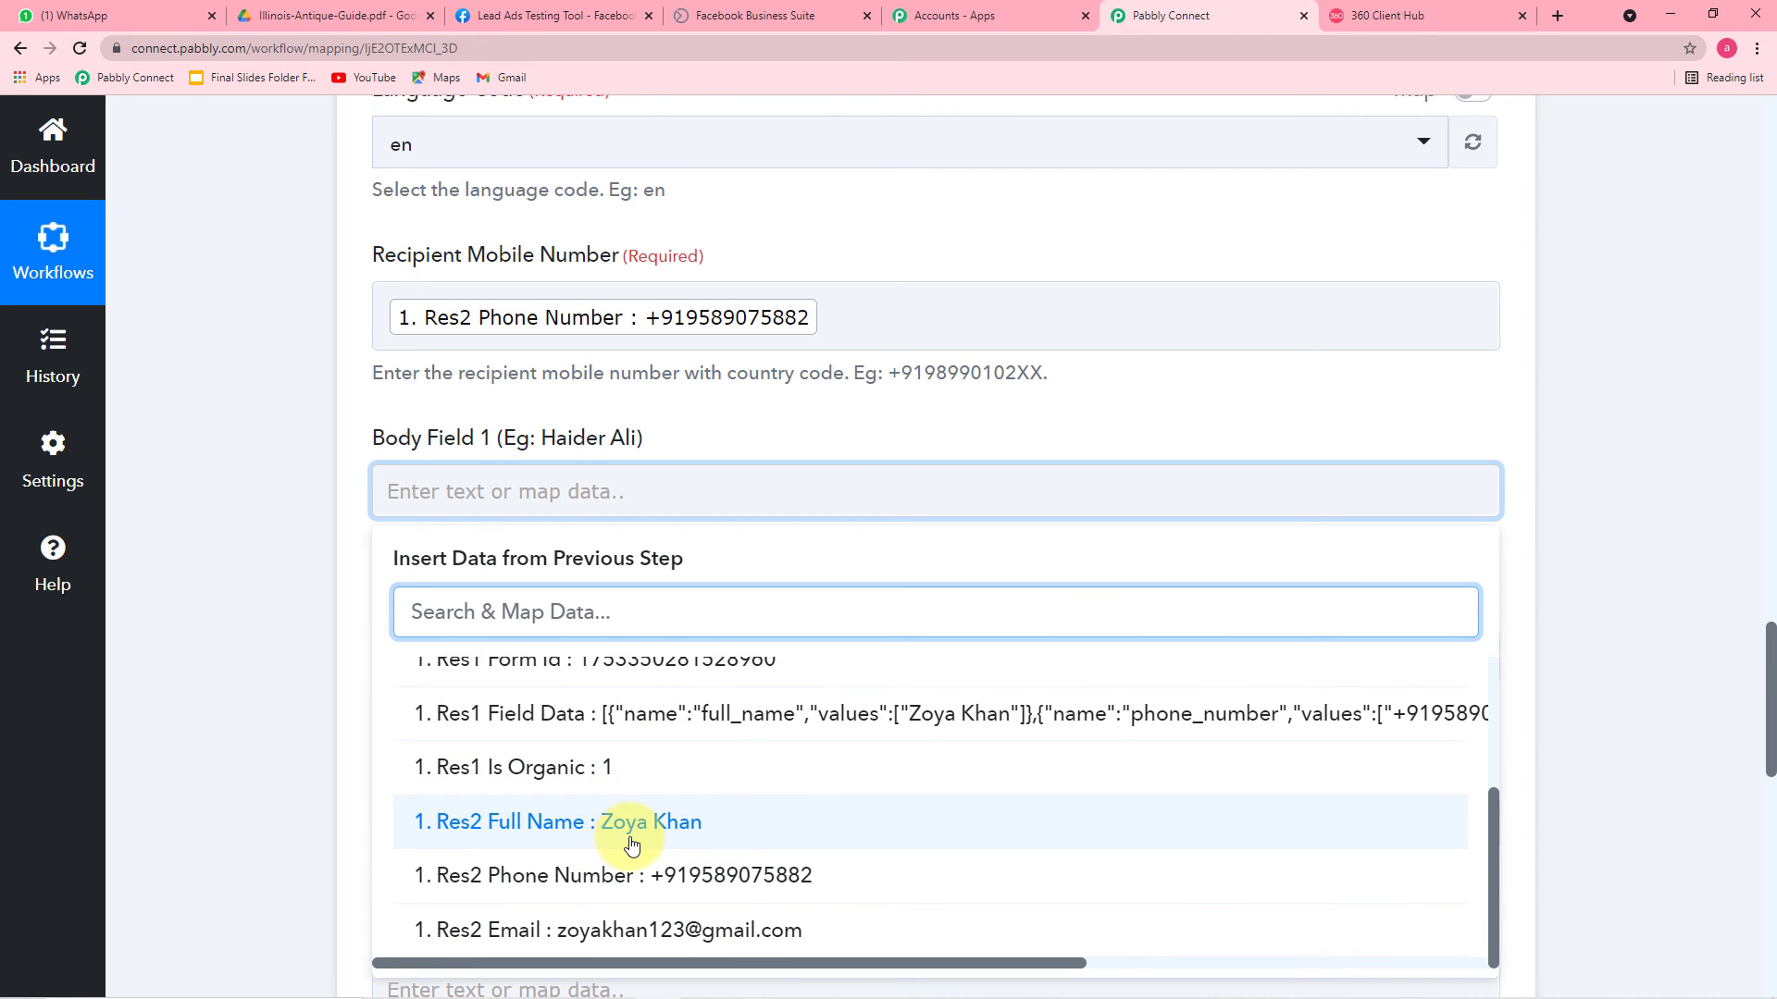
click(645, 821)
click(274, 696)
scroll(274, 696, down, 2)
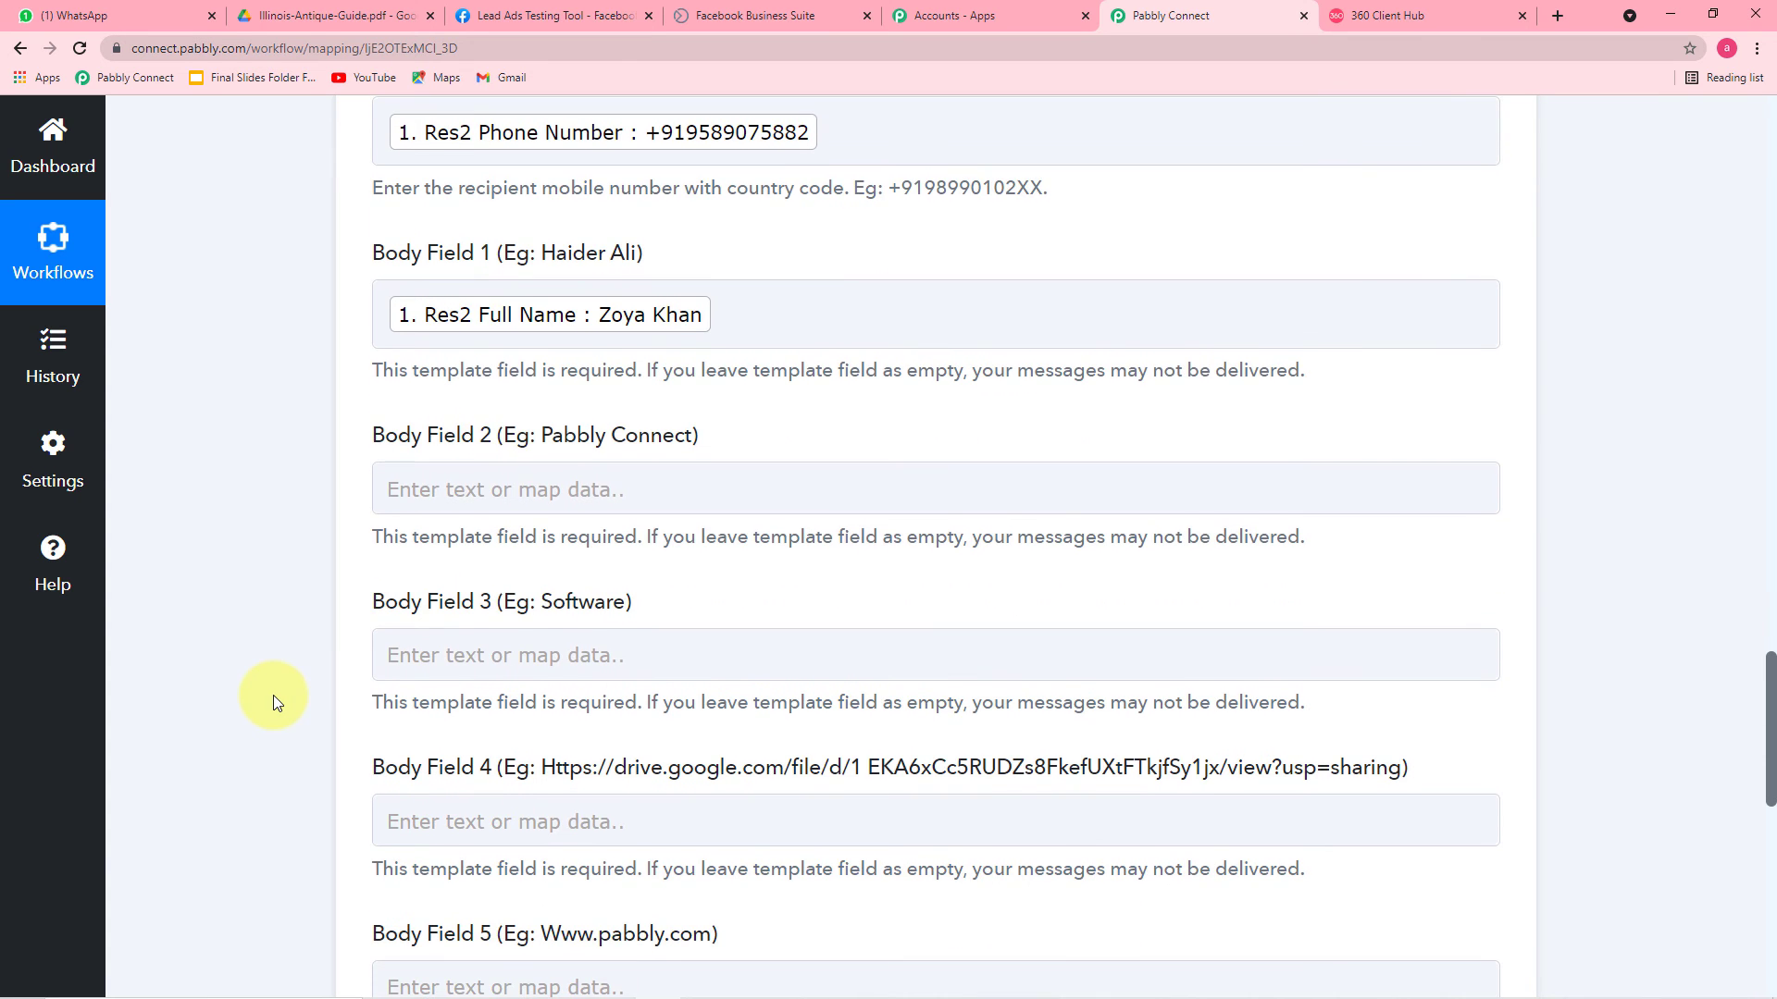
Compare the remaining body fields with the placeholders in the 360Dialog preview of send_brochure_final
click(1408, 28)
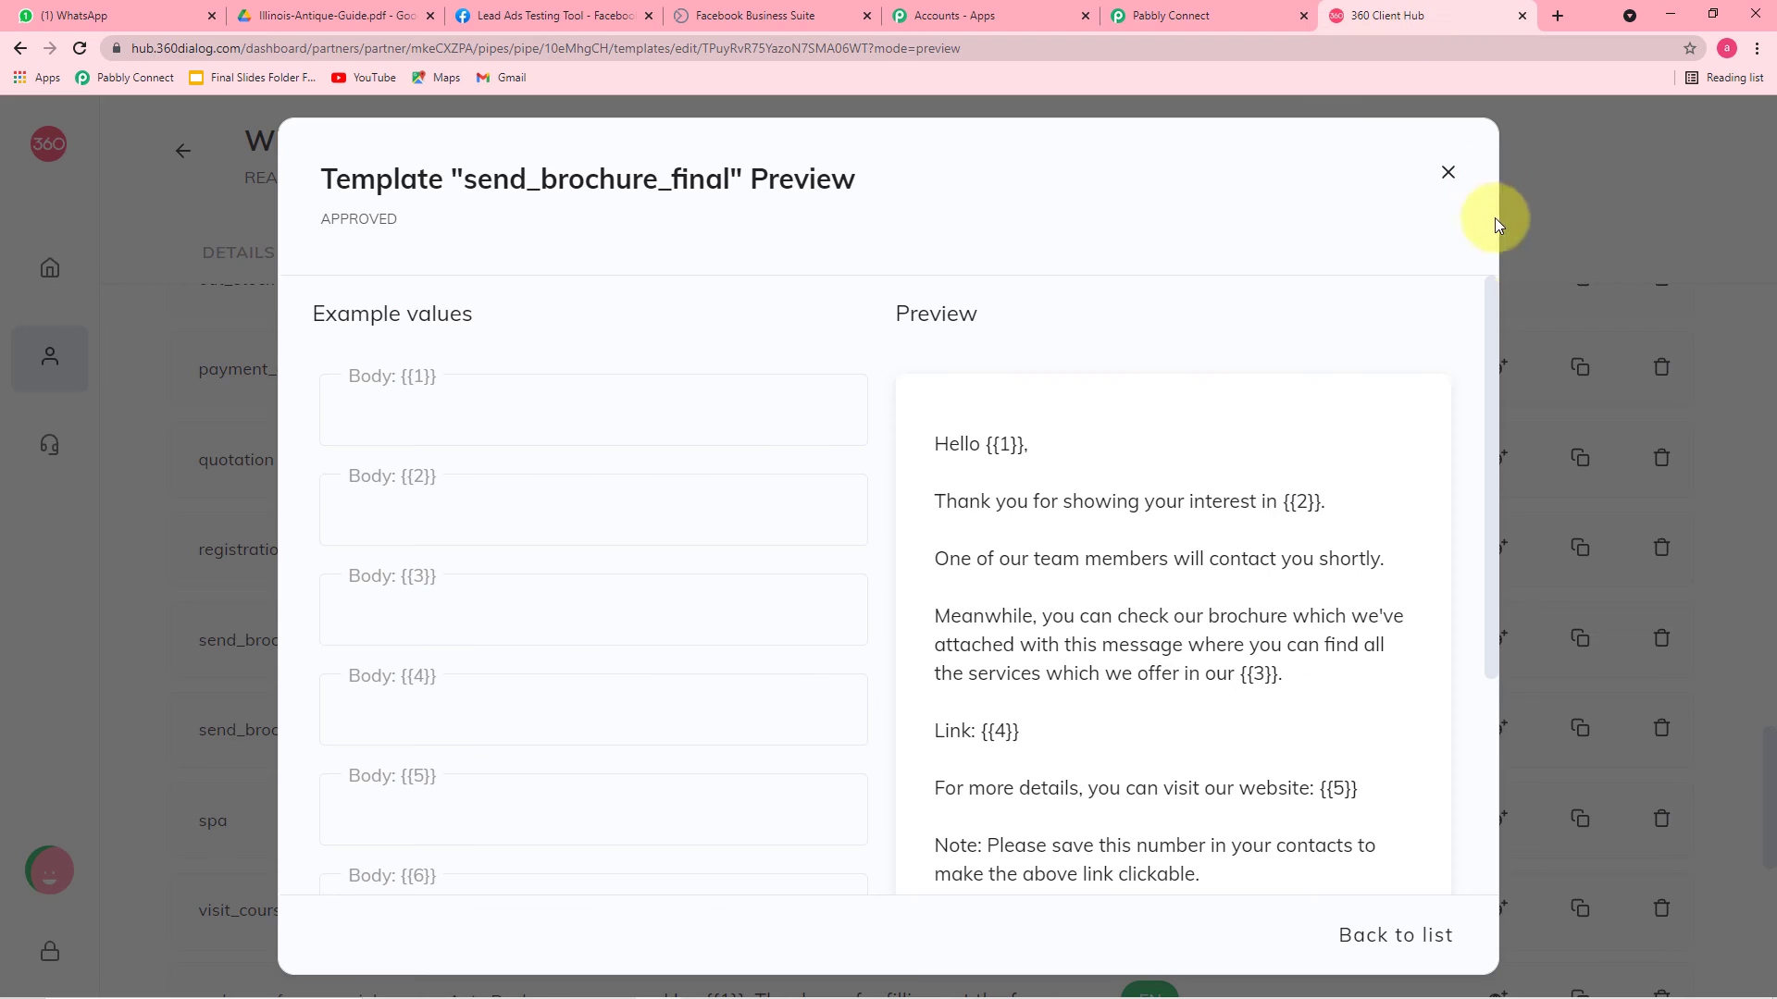
click(1183, 17)
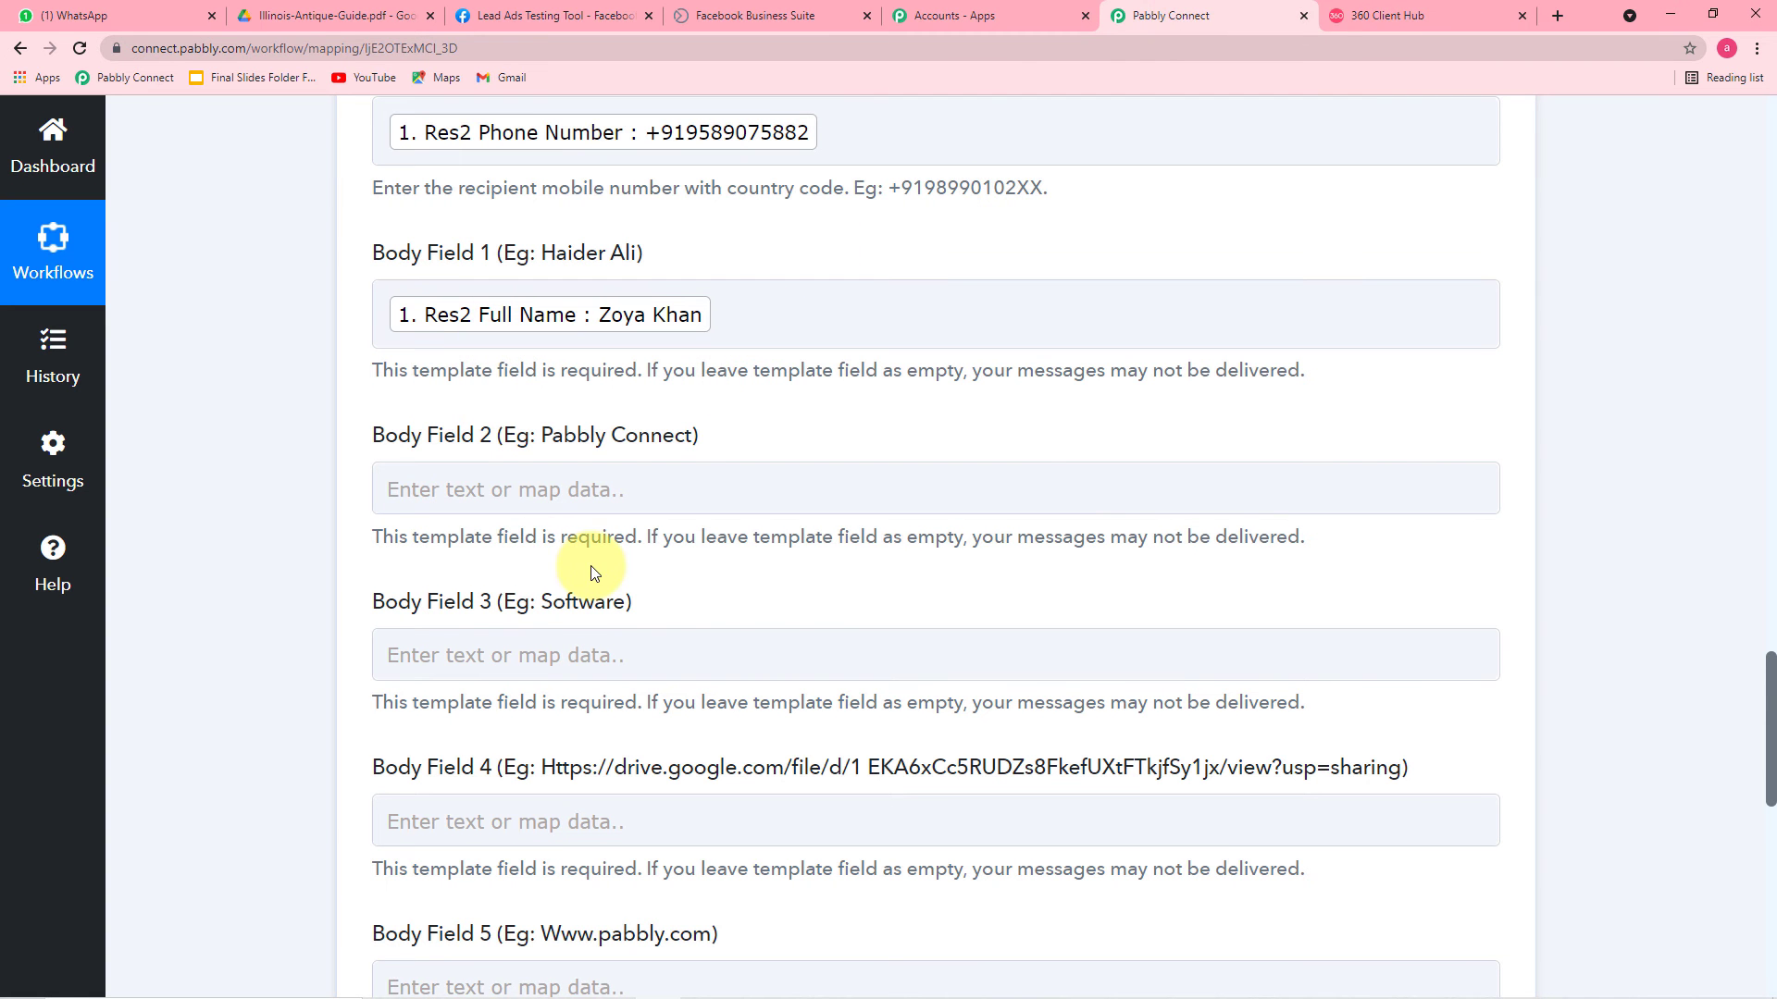
scroll(615, 500, down, 2)
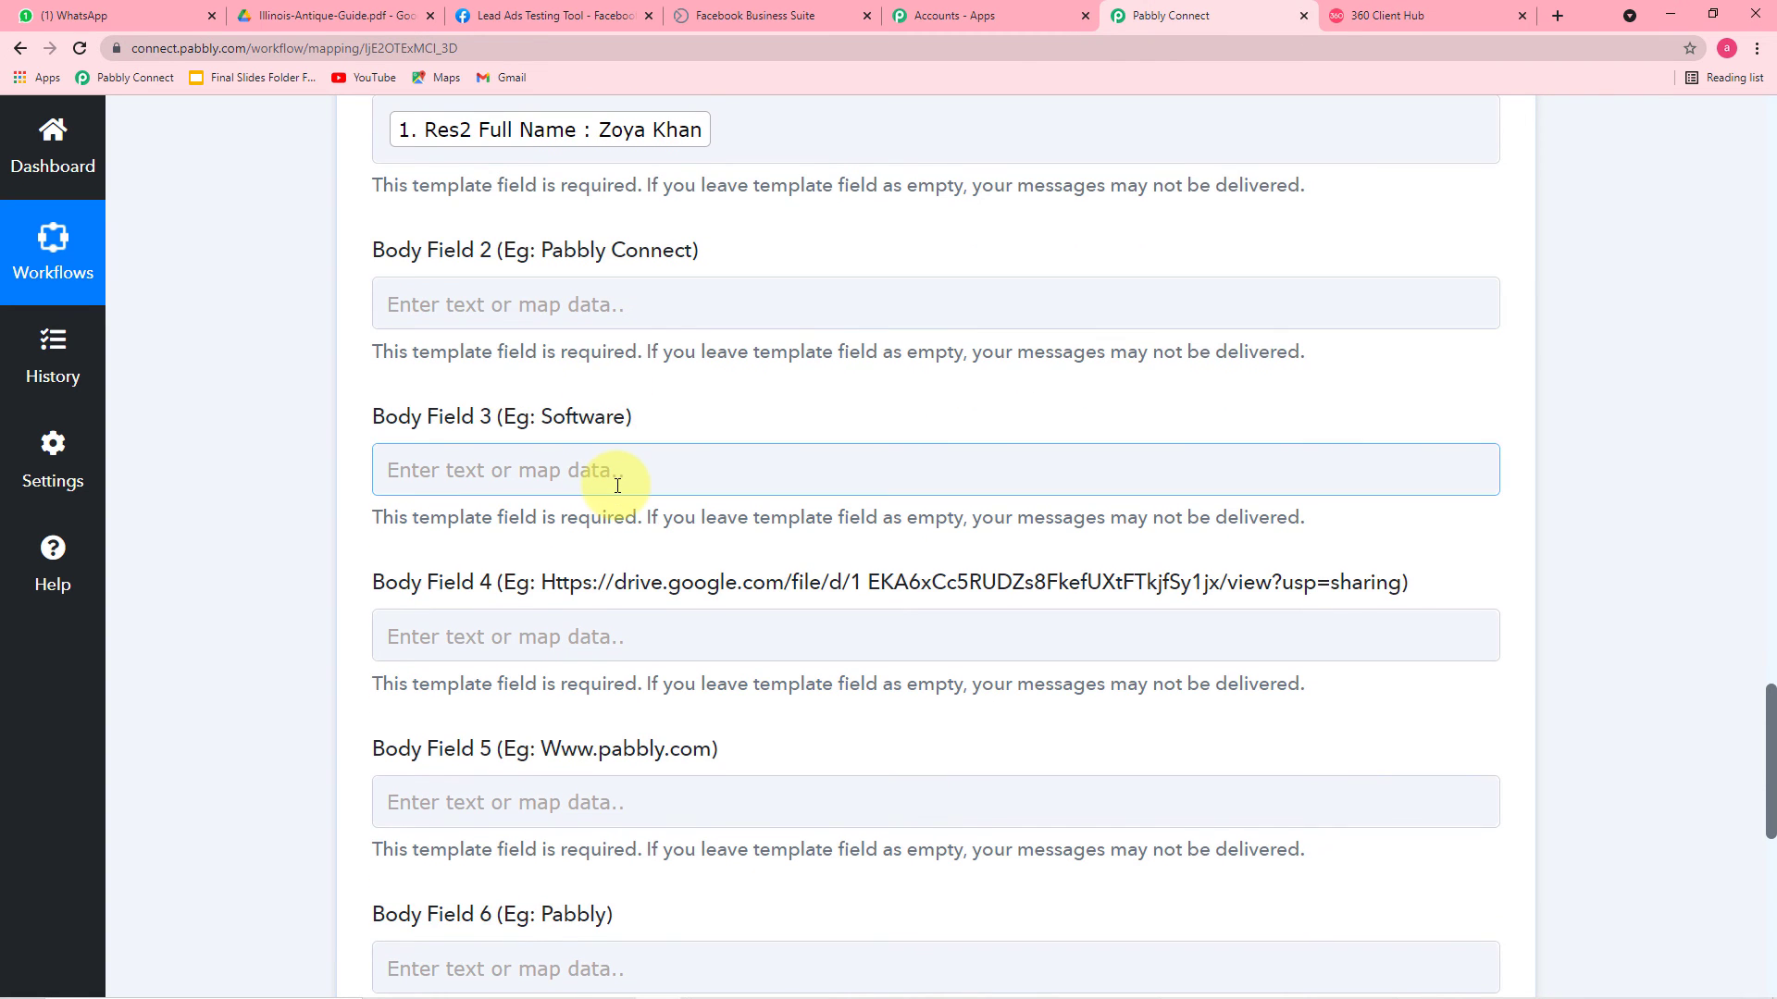
scroll(617, 486, down, 2)
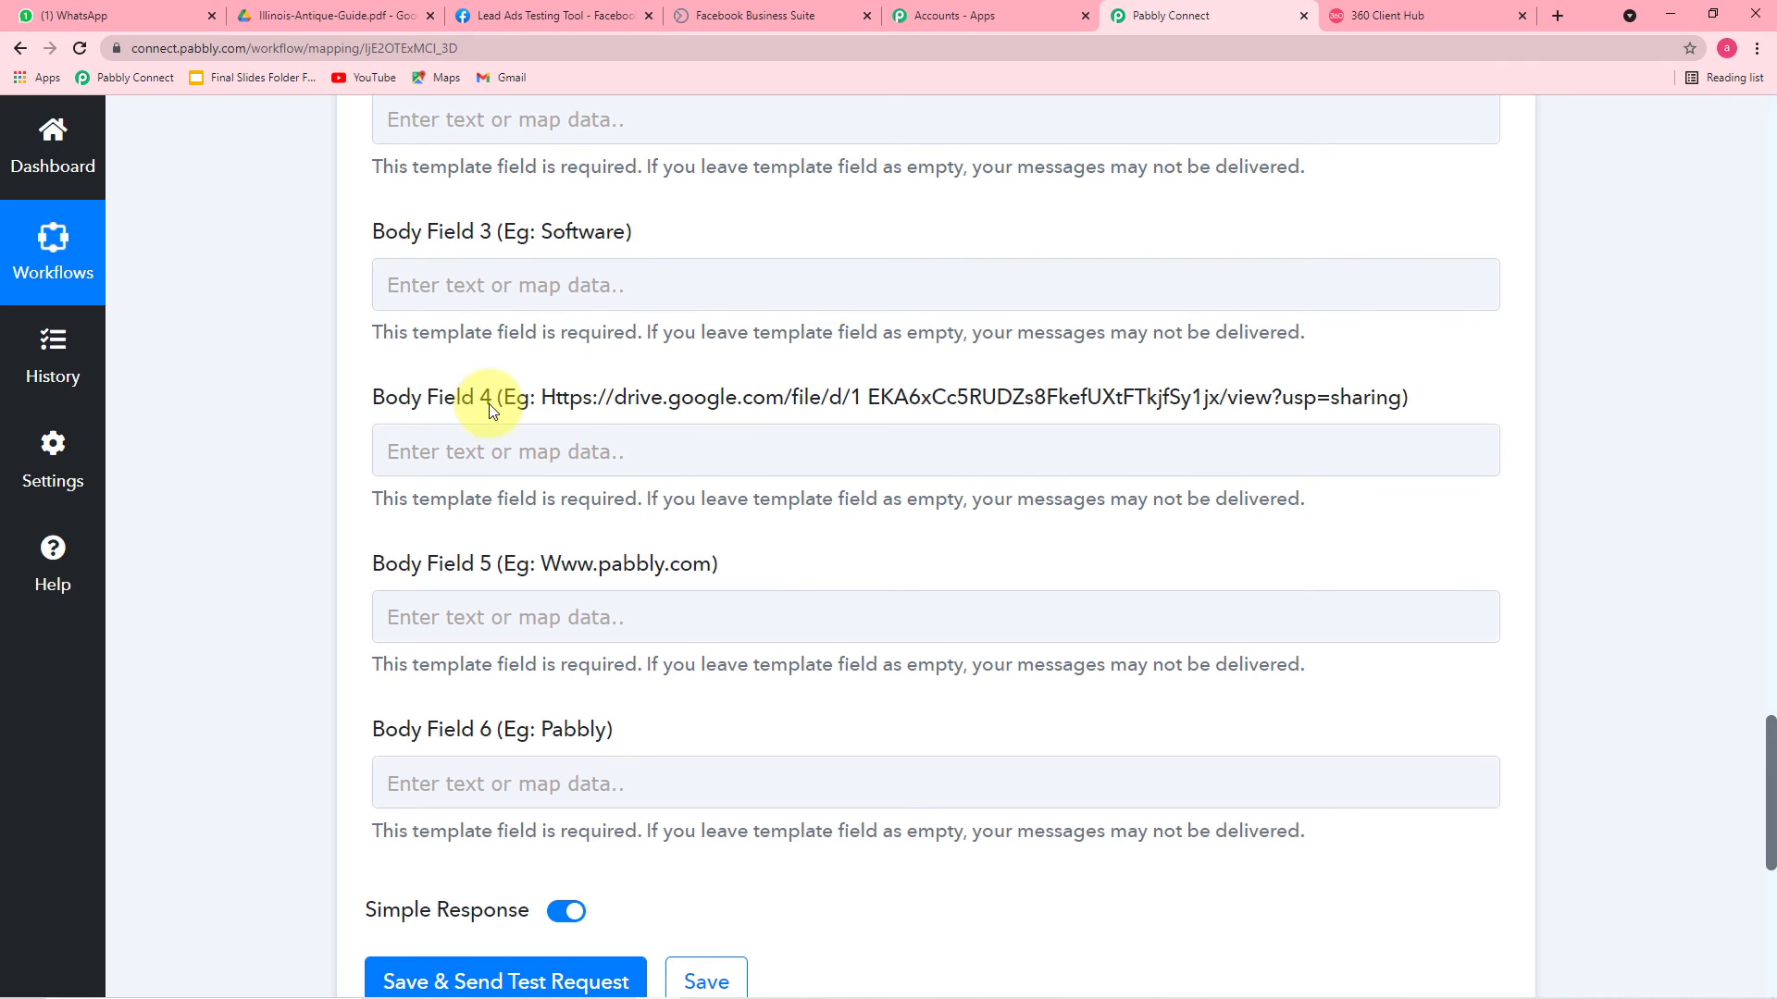
click(1389, 14)
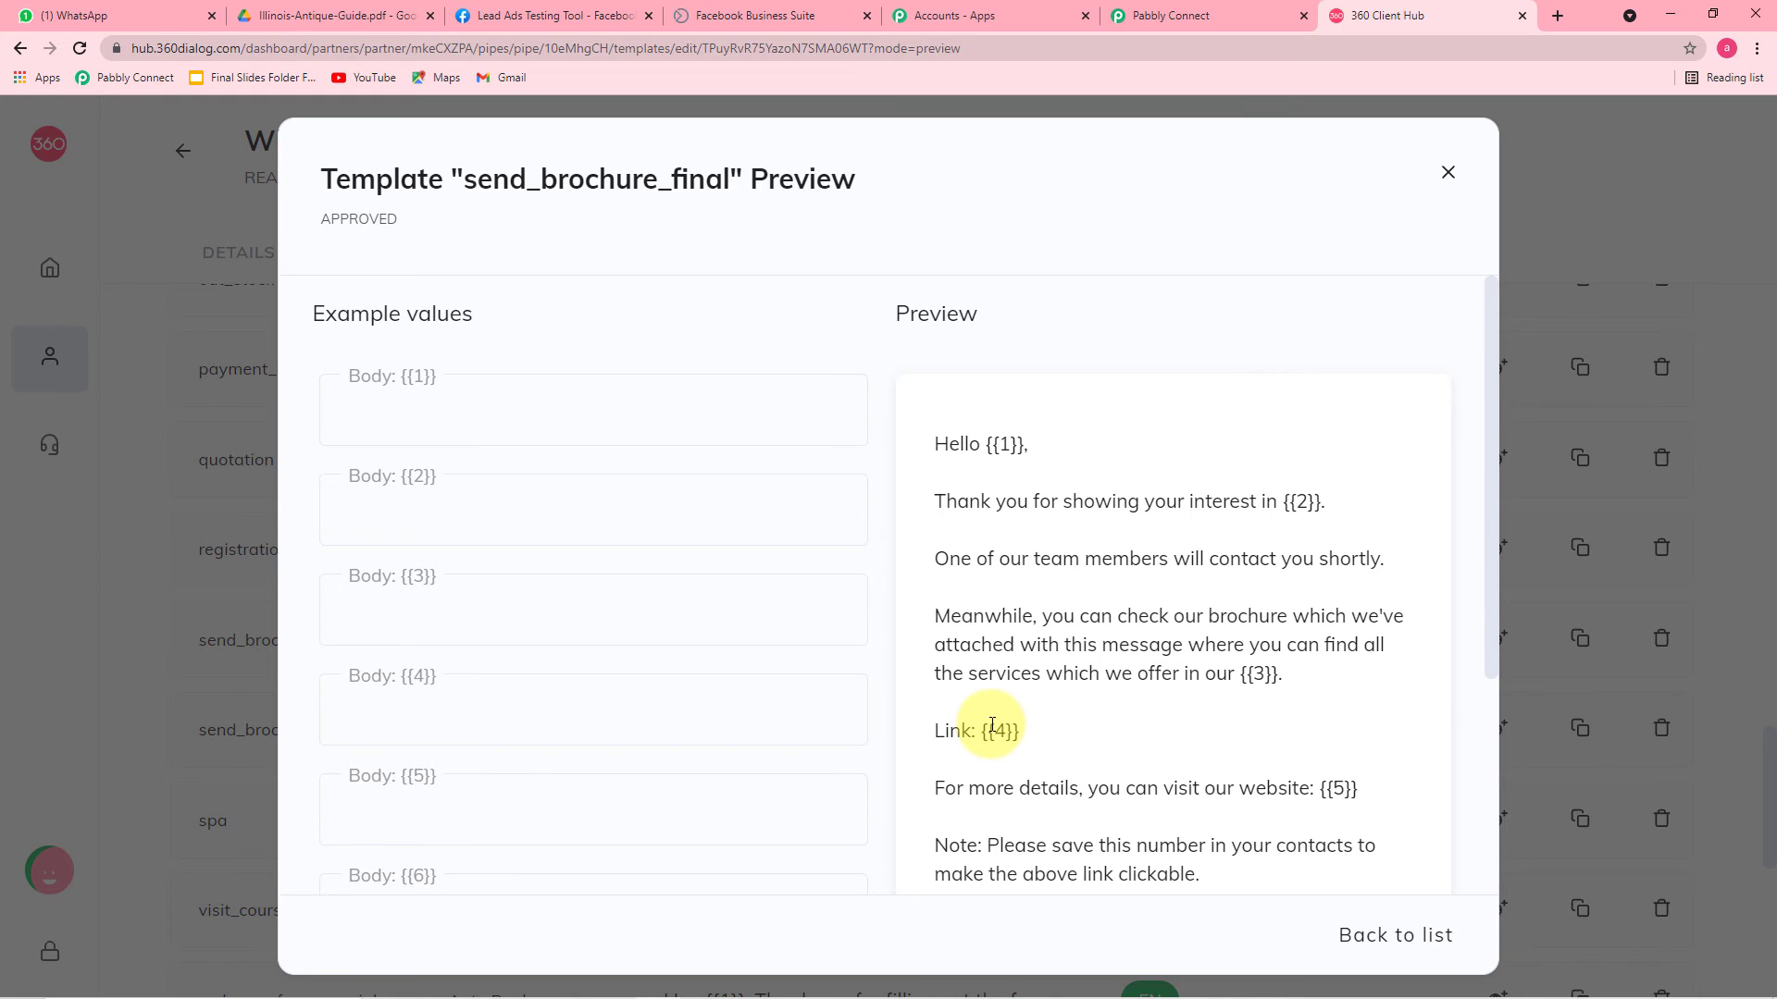
Switch to Illinois-Antique-Guide.pdf in Google Drive and copy its sharing link
click(363, 19)
scroll(1266, 516, up, 1)
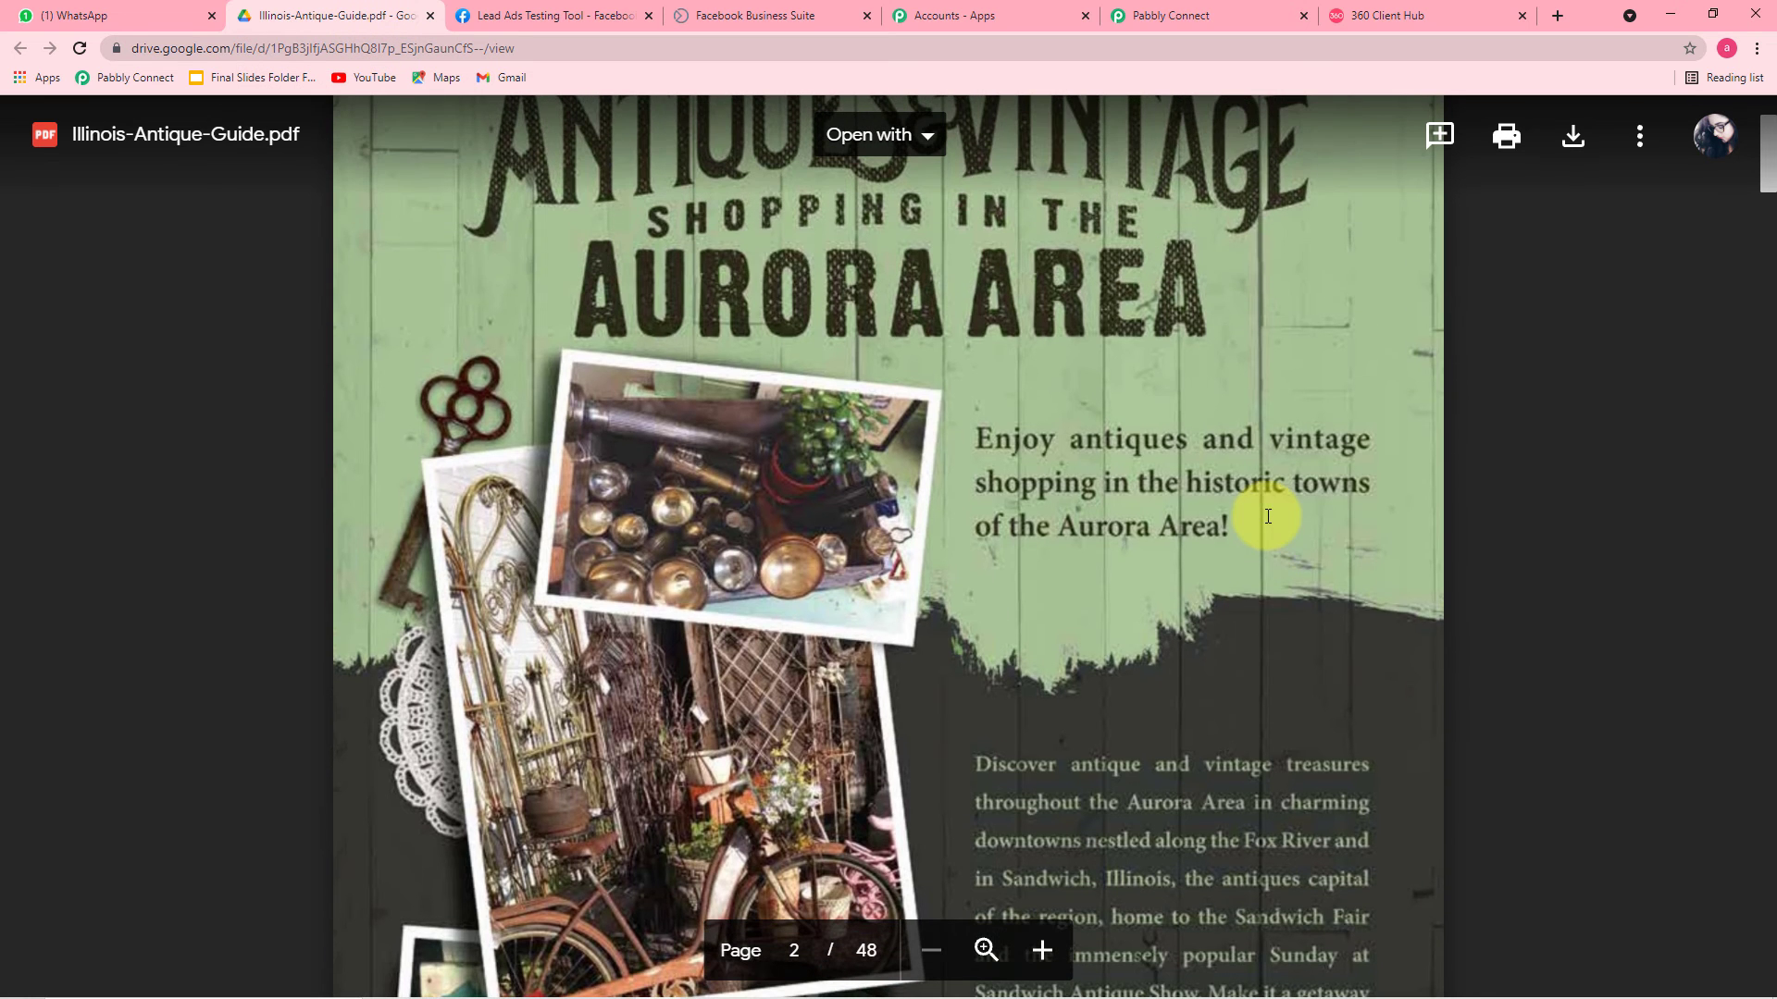
click(1638, 139)
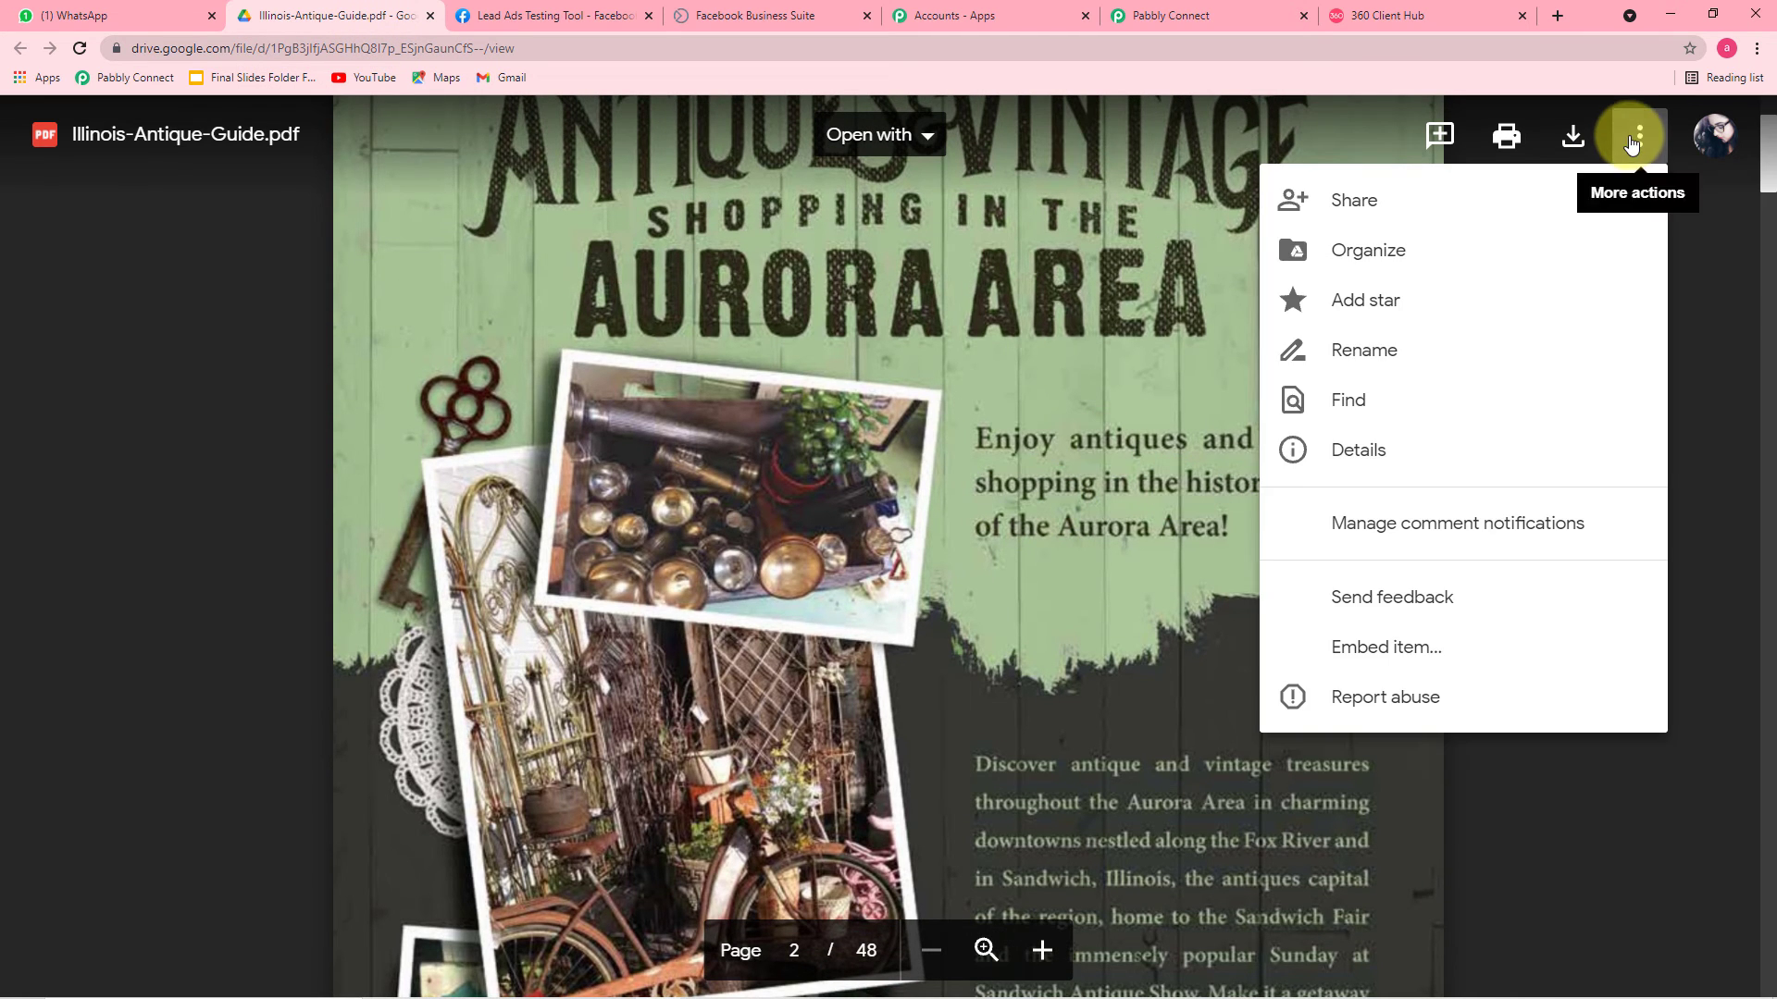
click(1354, 202)
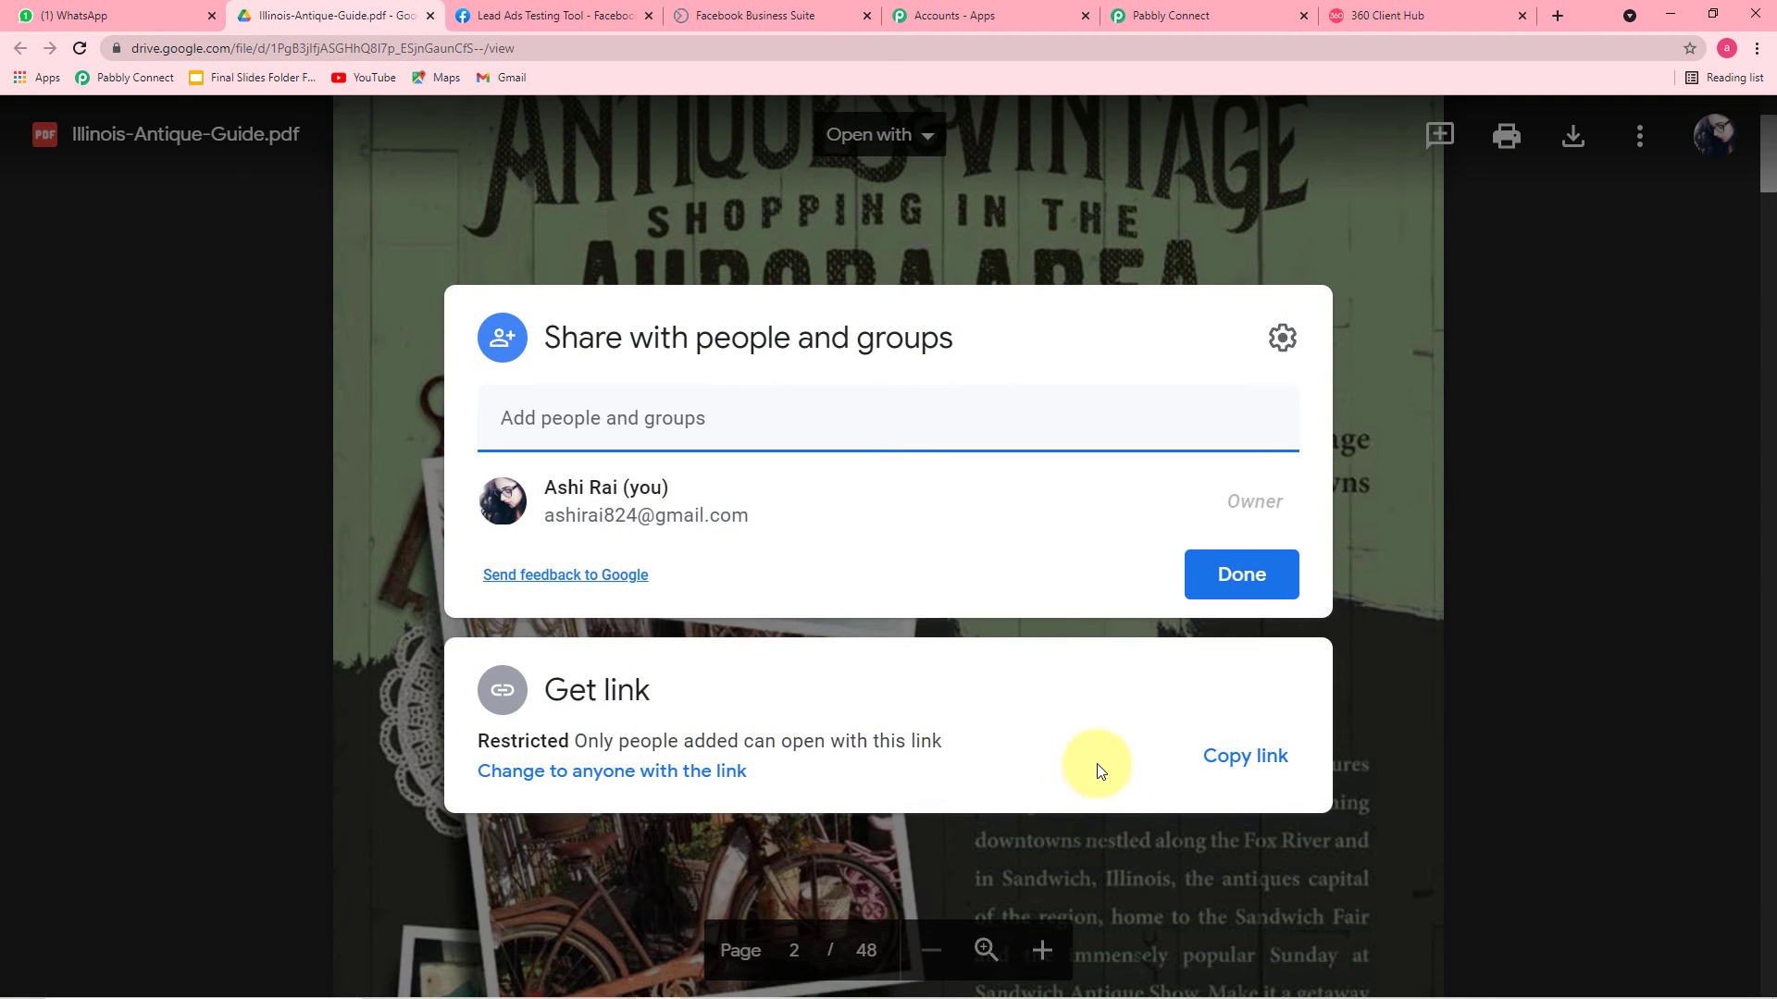
click(1229, 767)
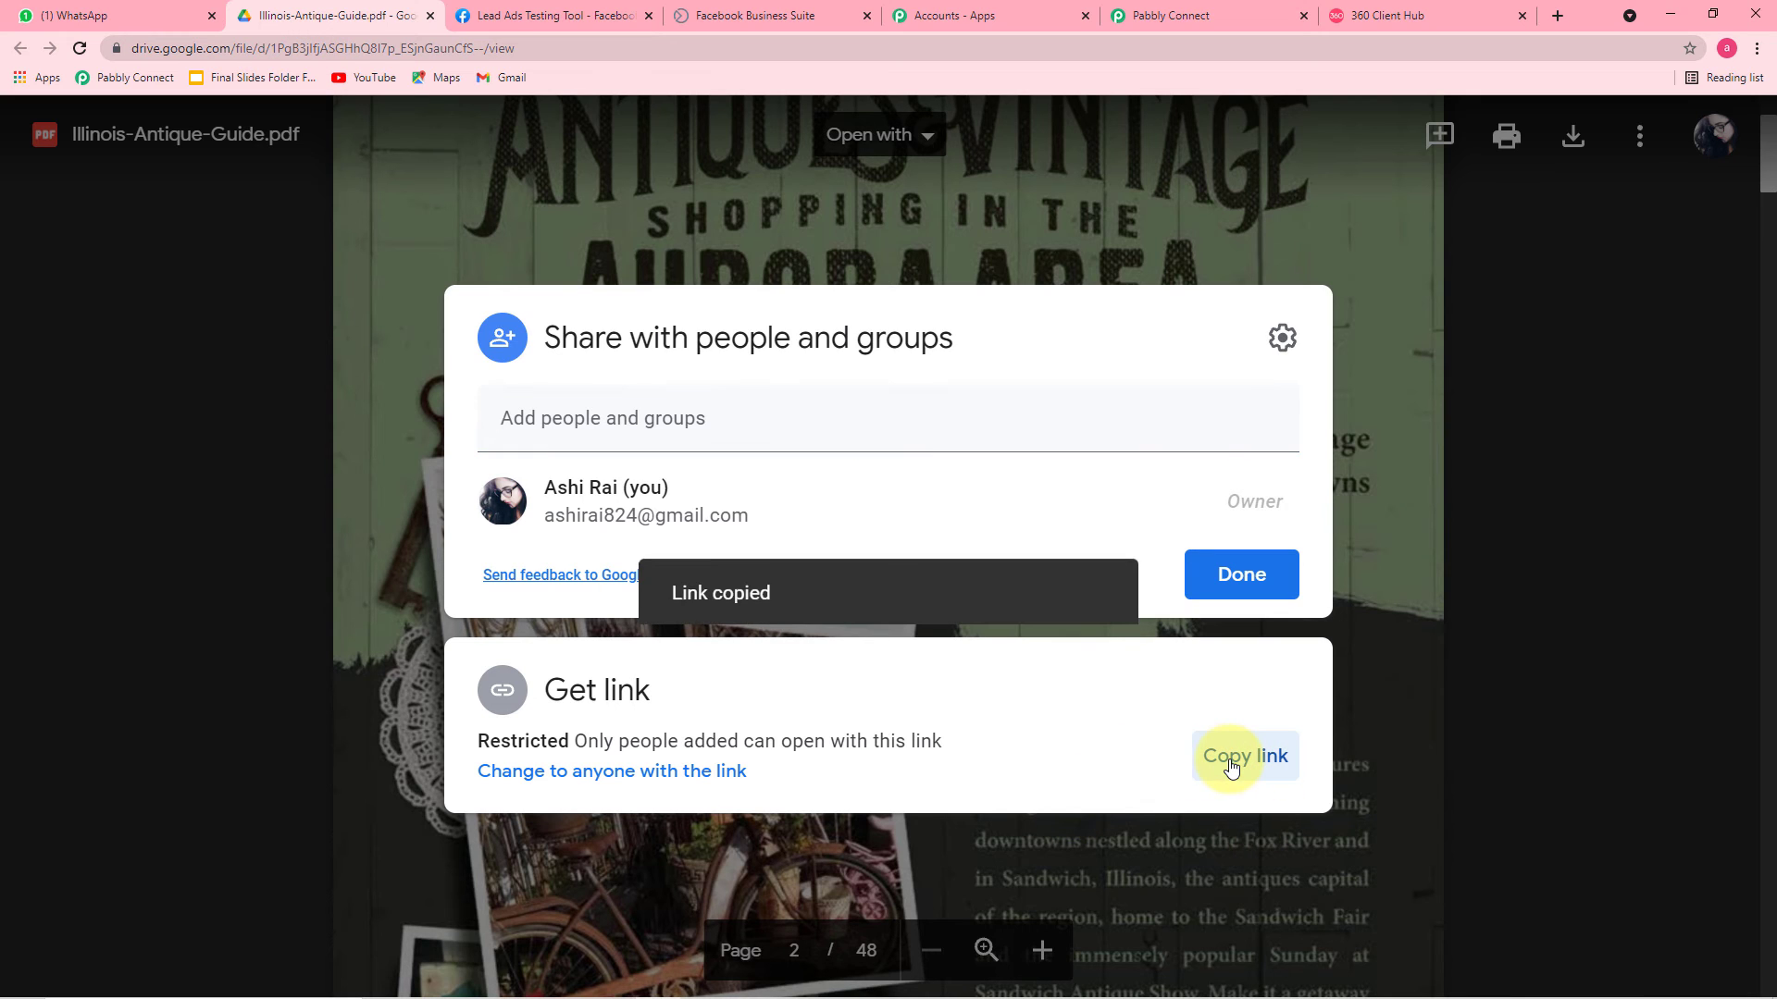
Return to the Pabbly Connect workflow and paste the brochure's Google Drive link into Body Field 4
click(1110, 16)
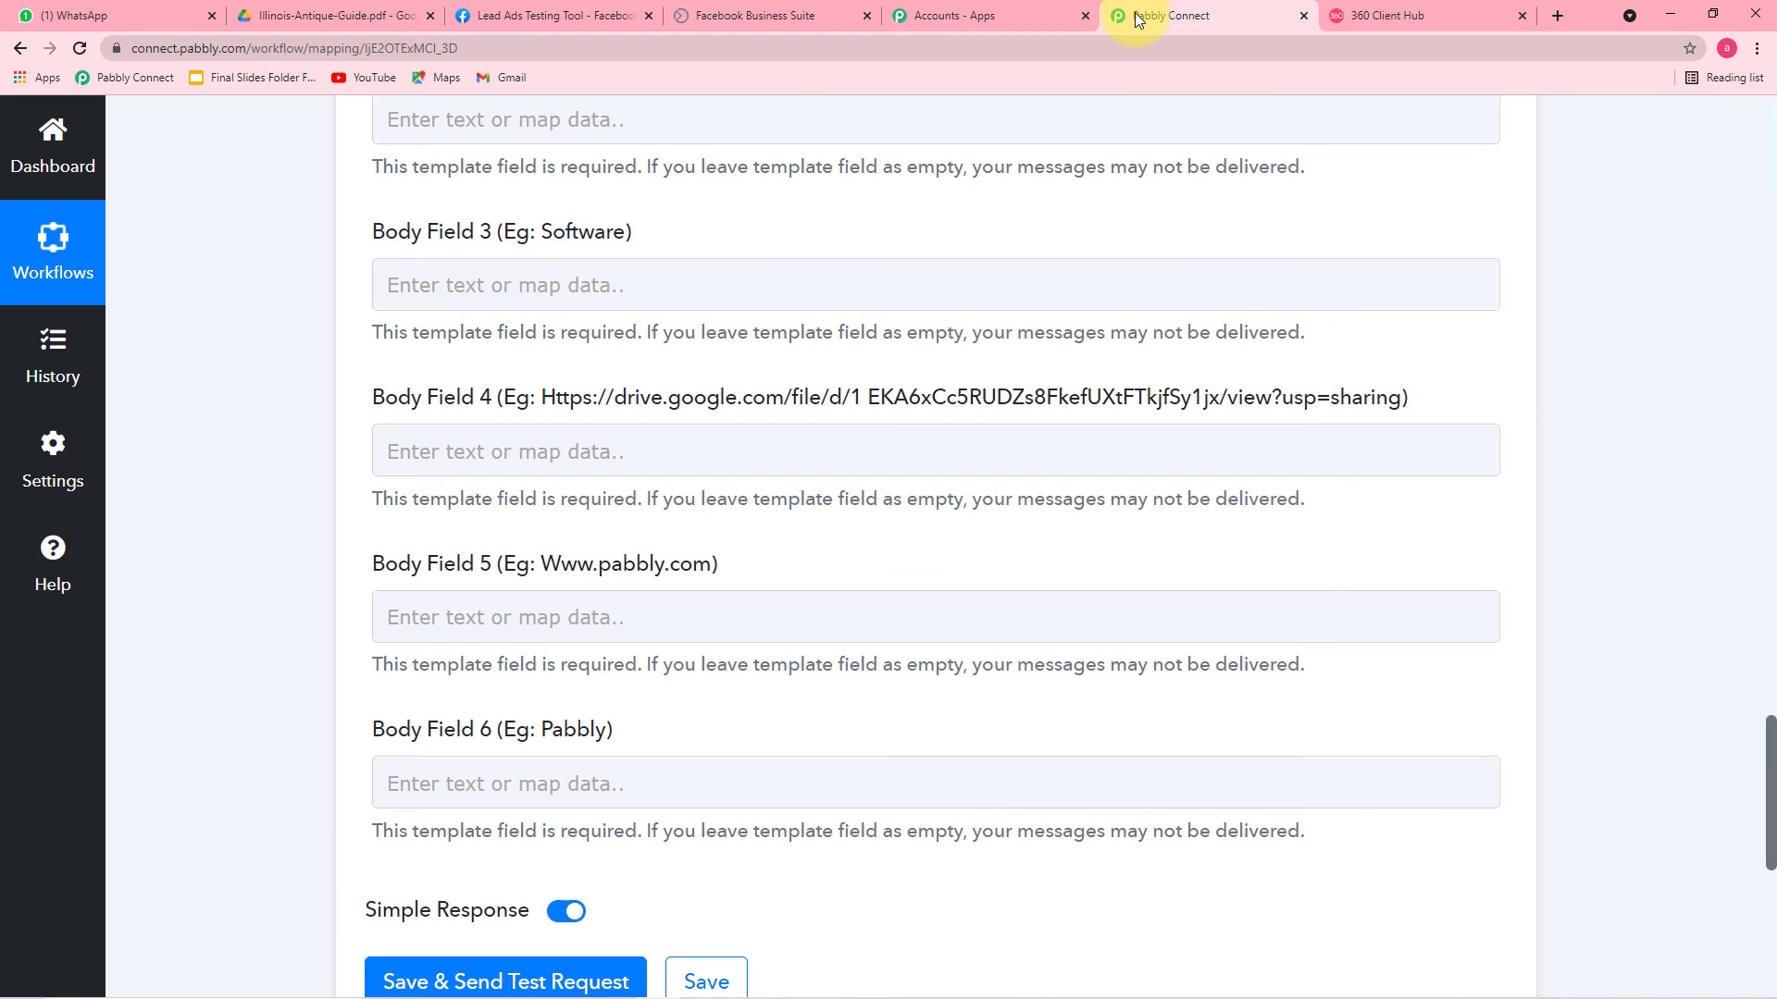
click(470, 446)
right_click(475, 447)
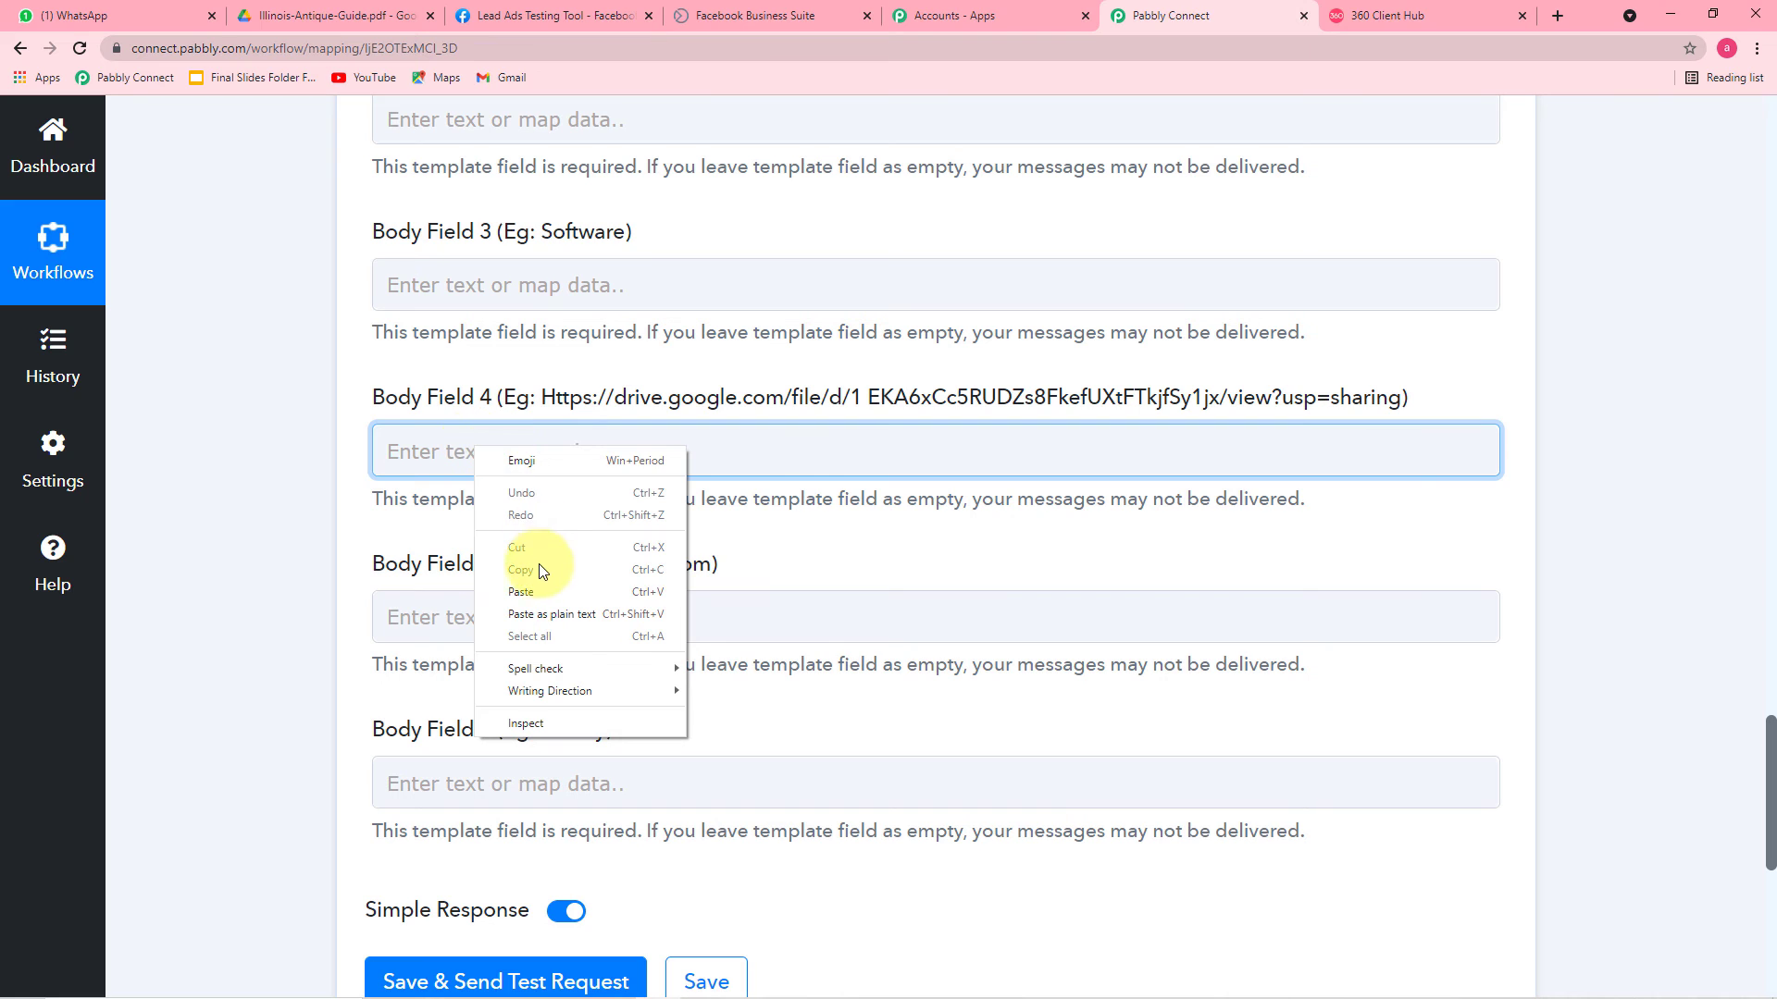
click(529, 591)
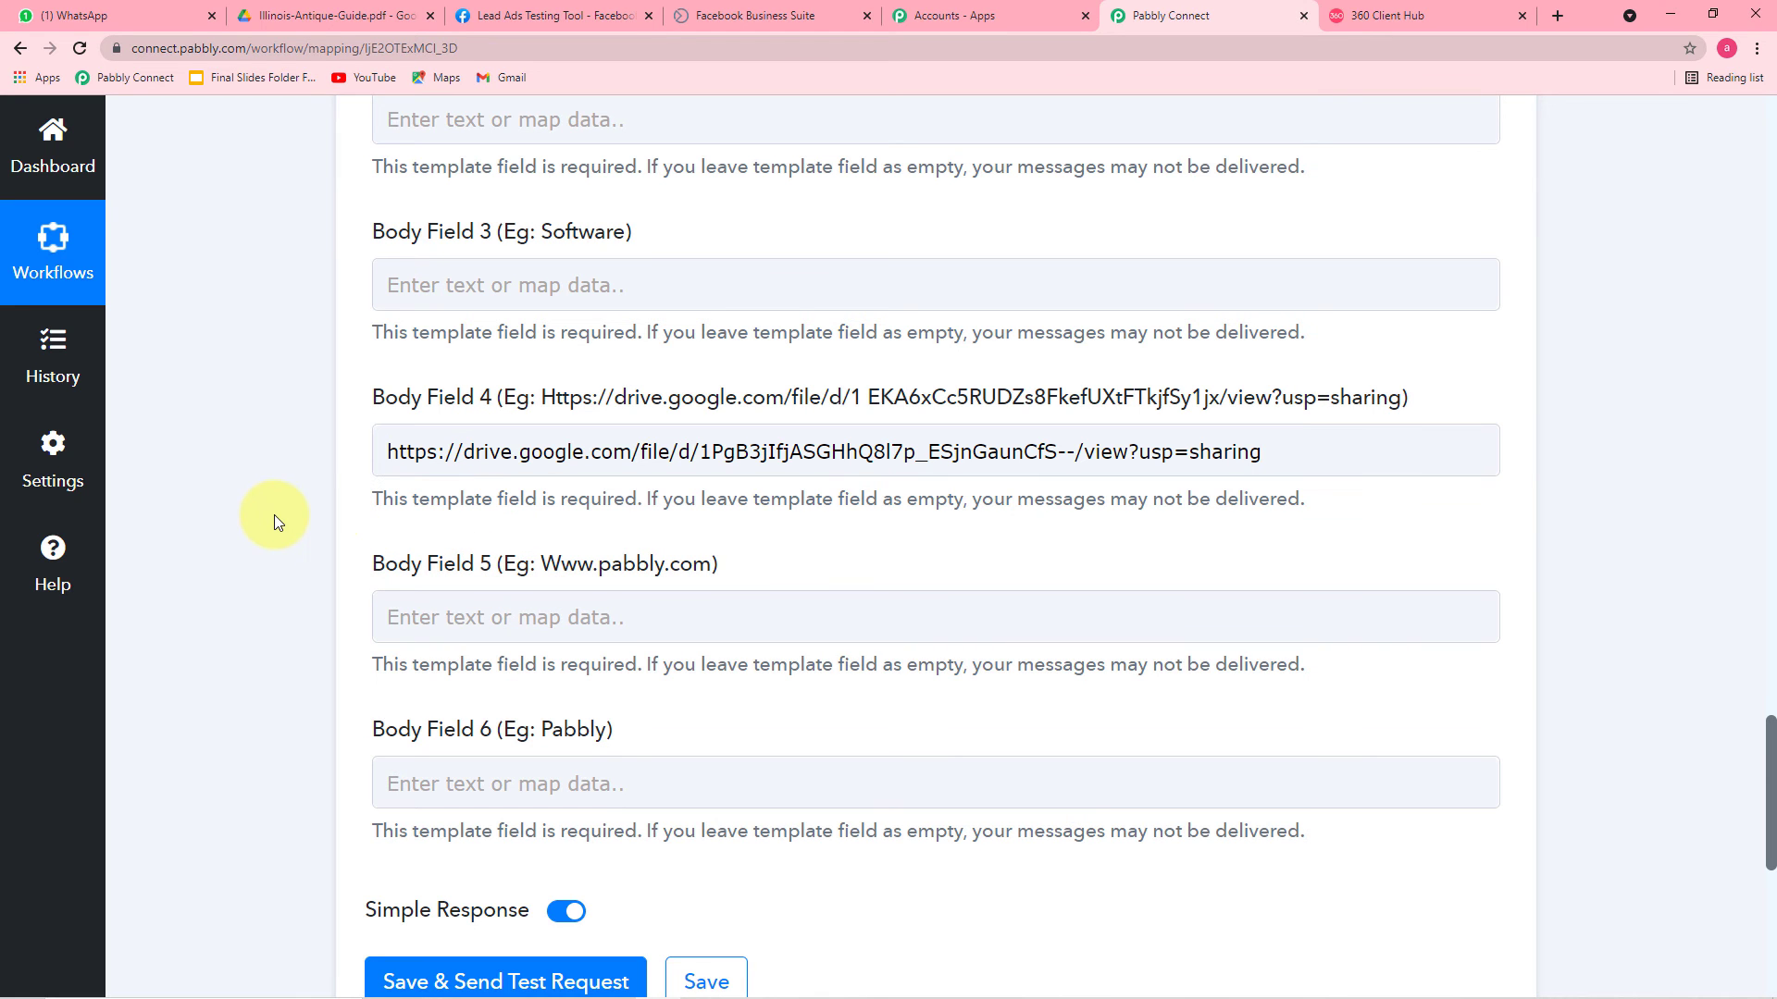
scroll(274, 514, up, 2)
scroll(274, 515, down, 2)
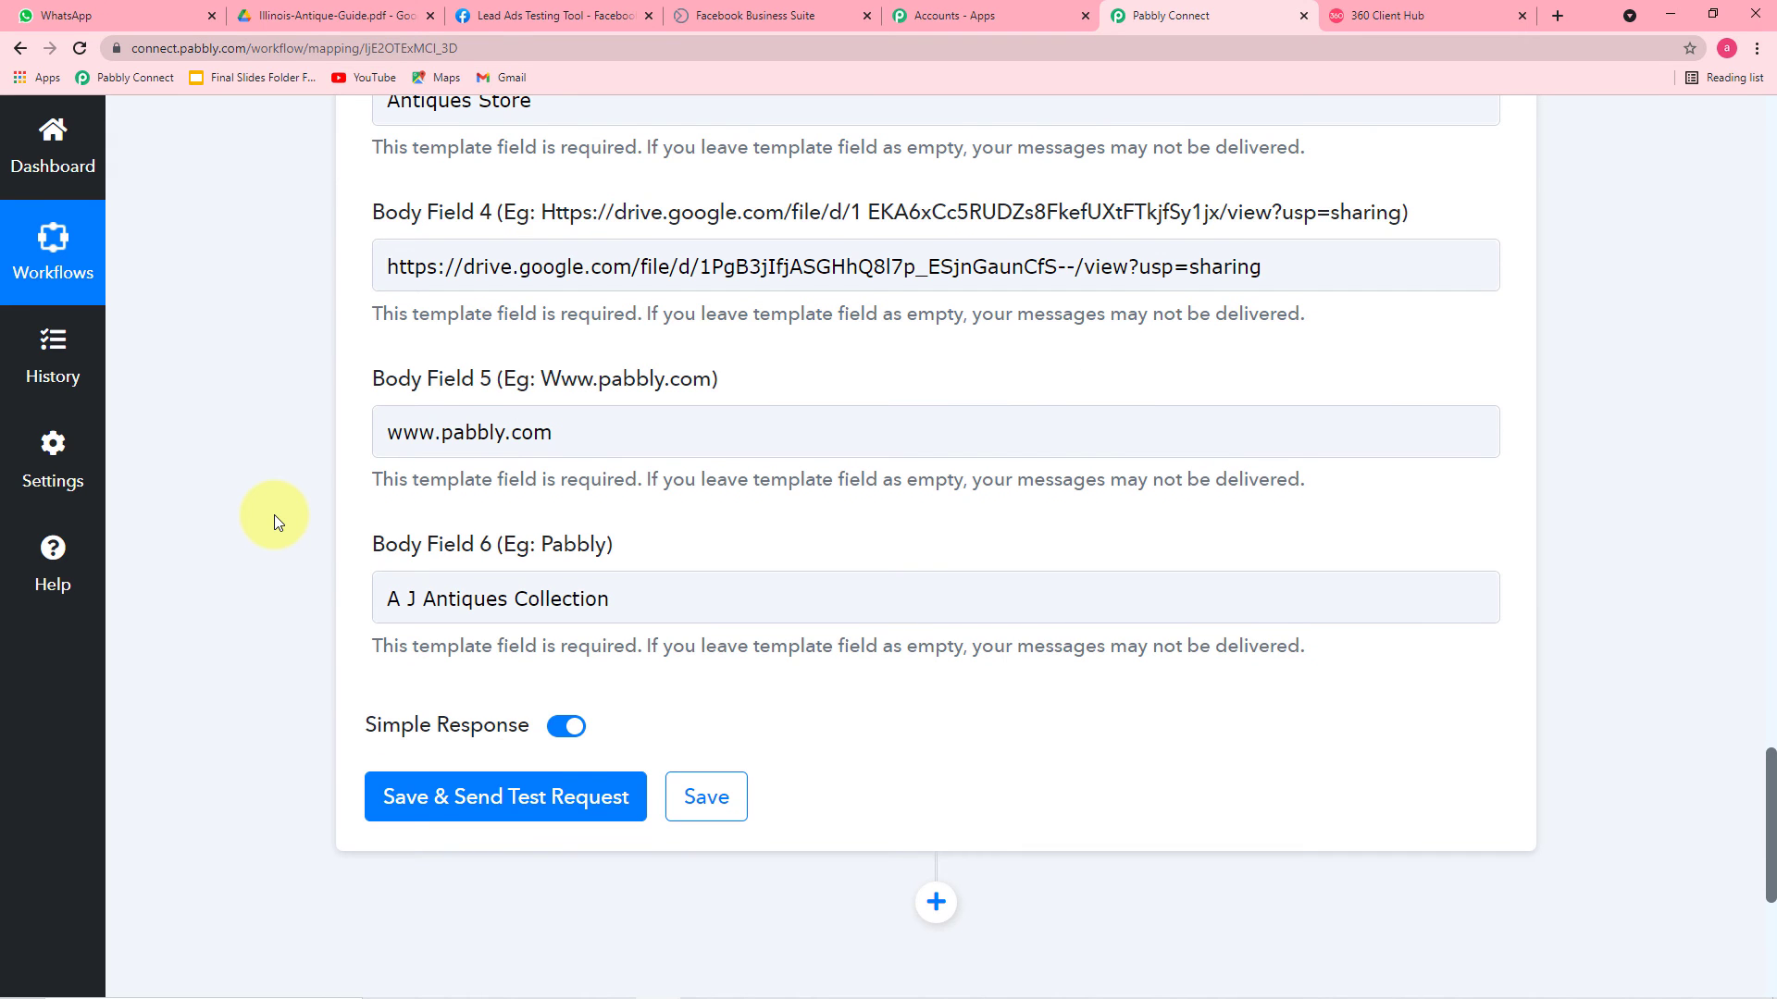
Check the filled body fields and the empty WhatsApp inbox, then save the 360Dialog action in Pabbly Connect and send a test request
scroll(274, 515, up, 2)
scroll(274, 514, down, 2)
scroll(274, 514, up, 5)
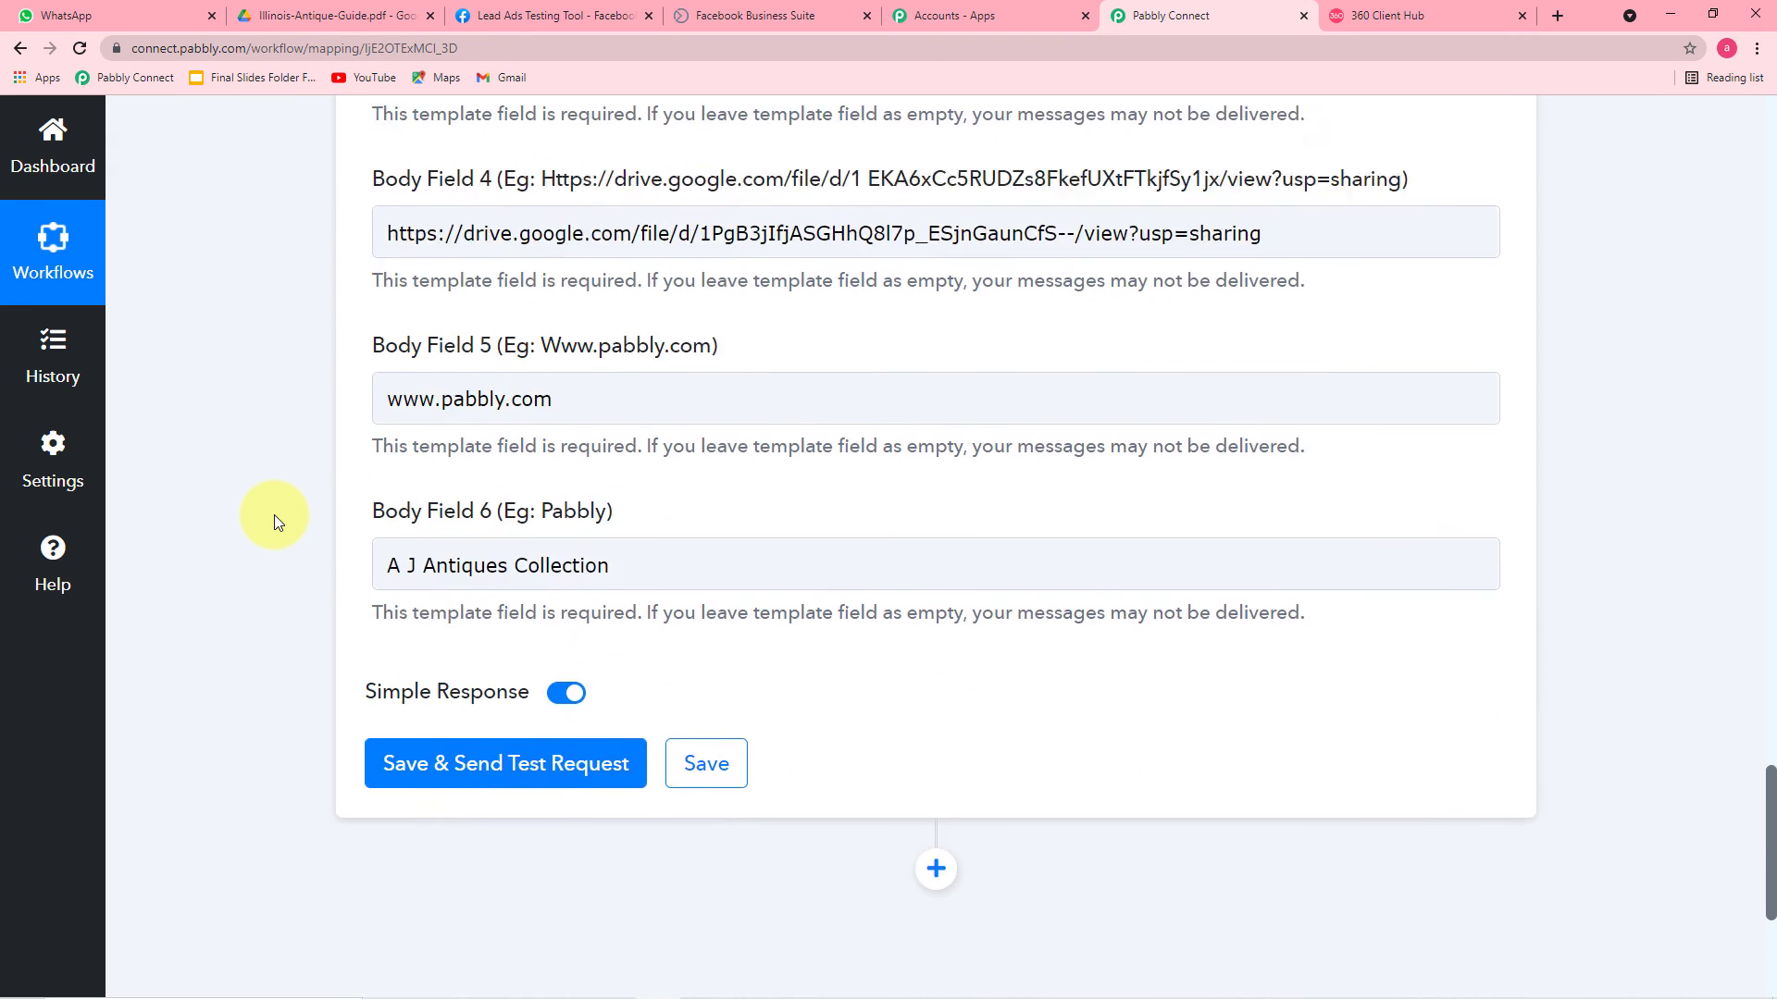
scroll(274, 514, down, 4)
scroll(274, 515, down, 5)
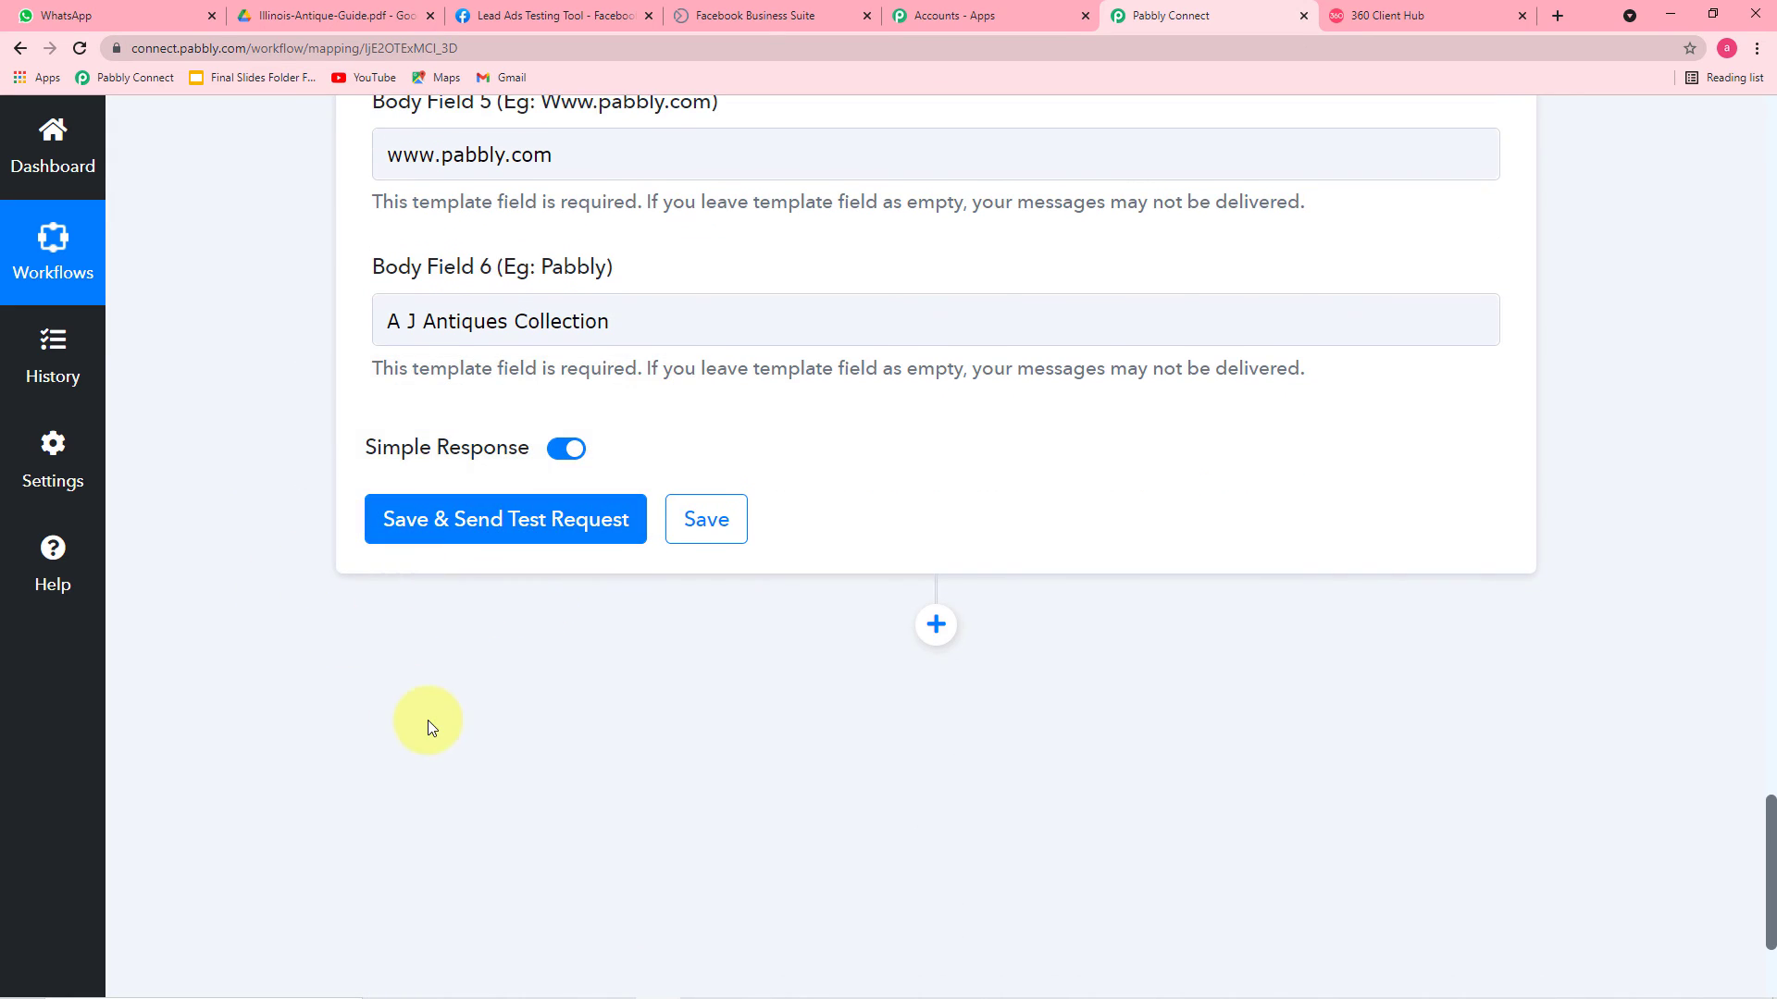
scroll(944, 592, up, 3)
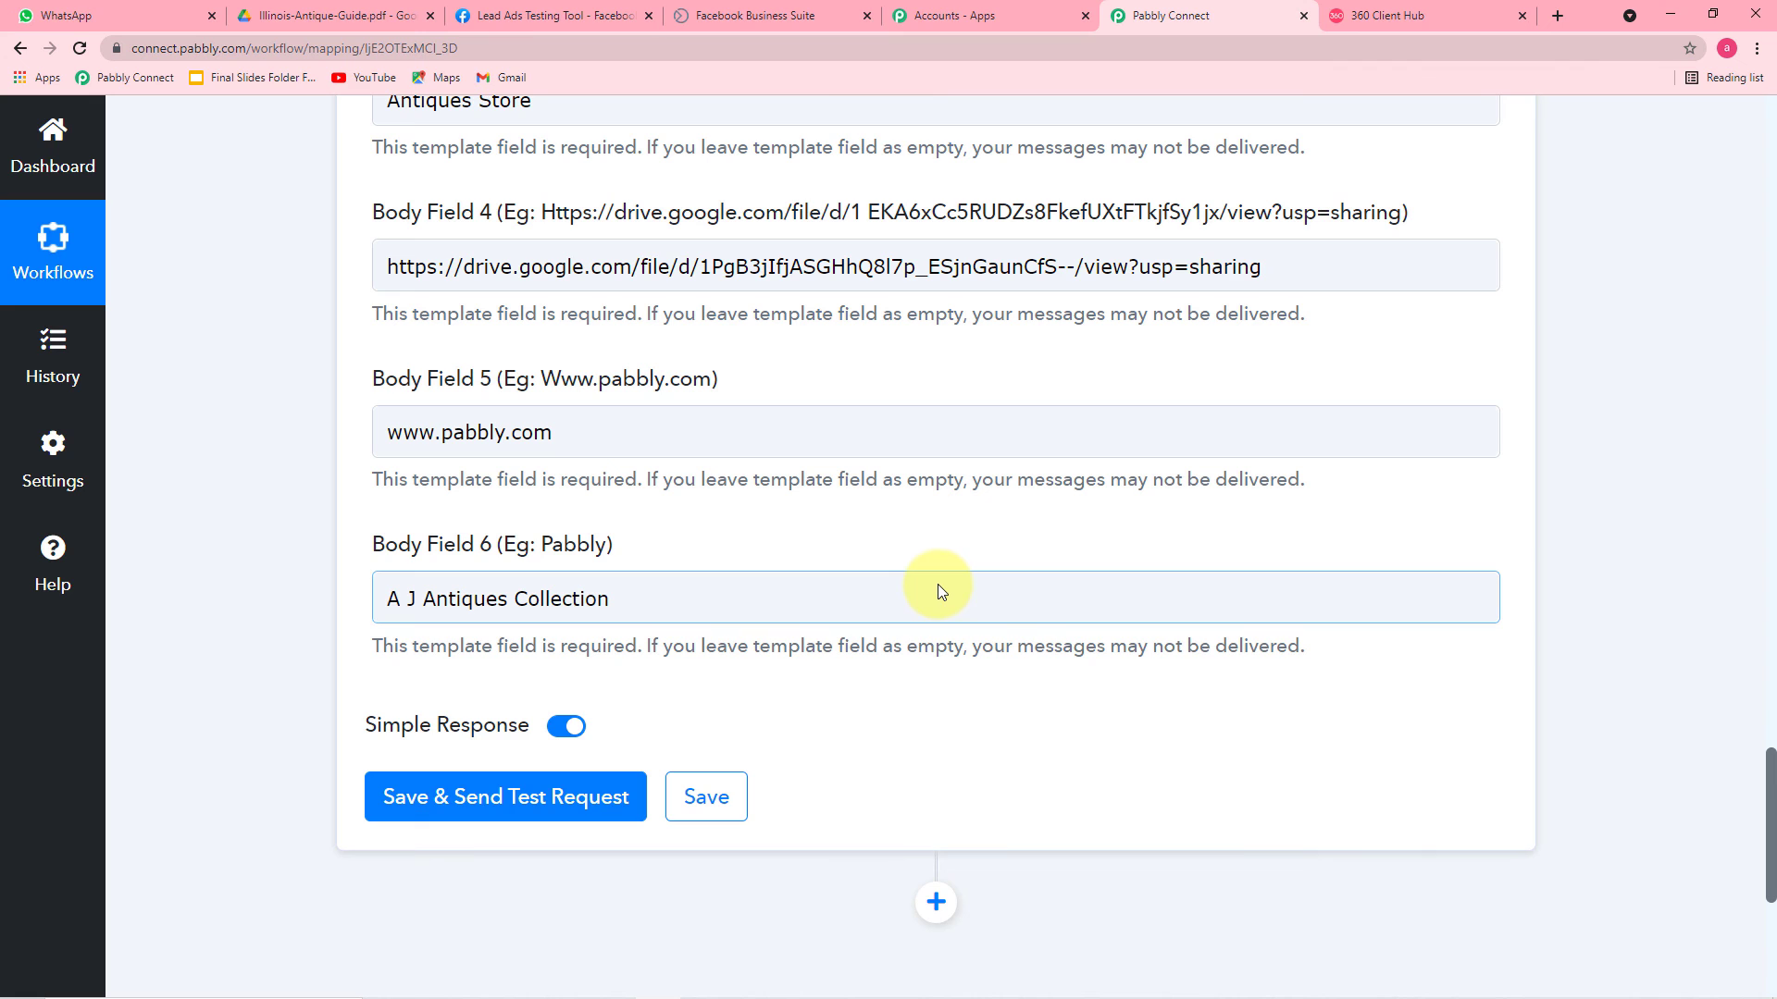
click(129, 15)
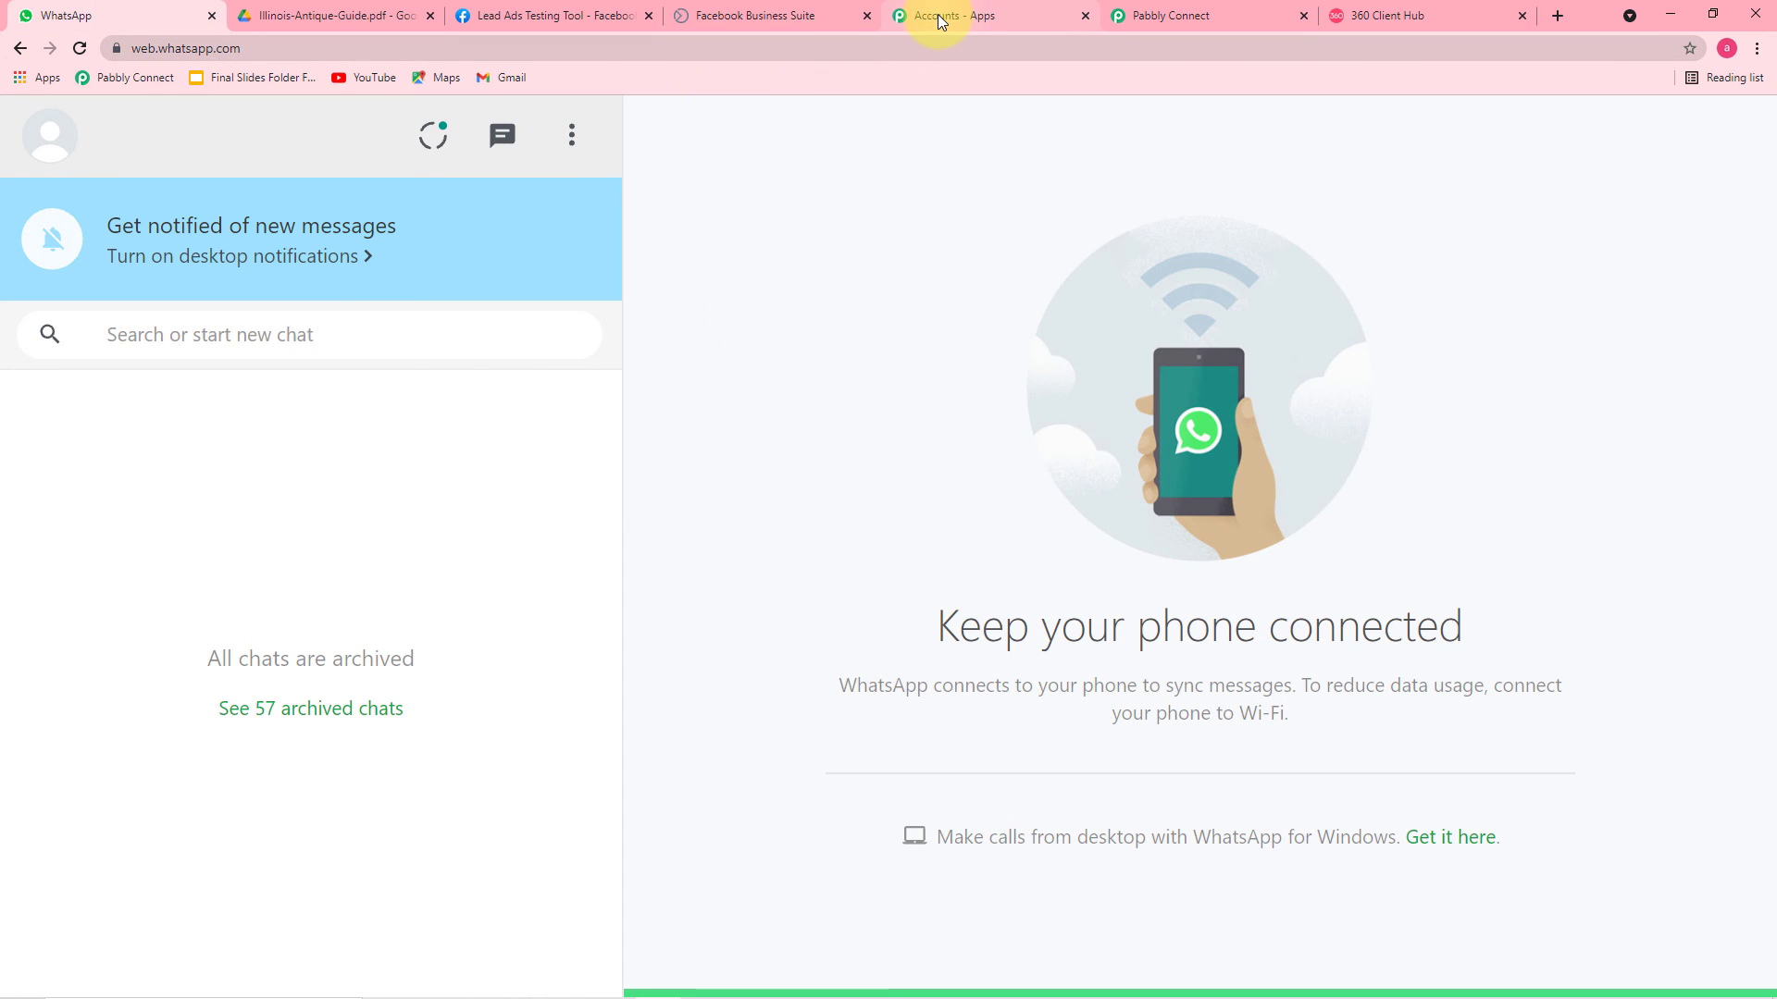
click(1152, 16)
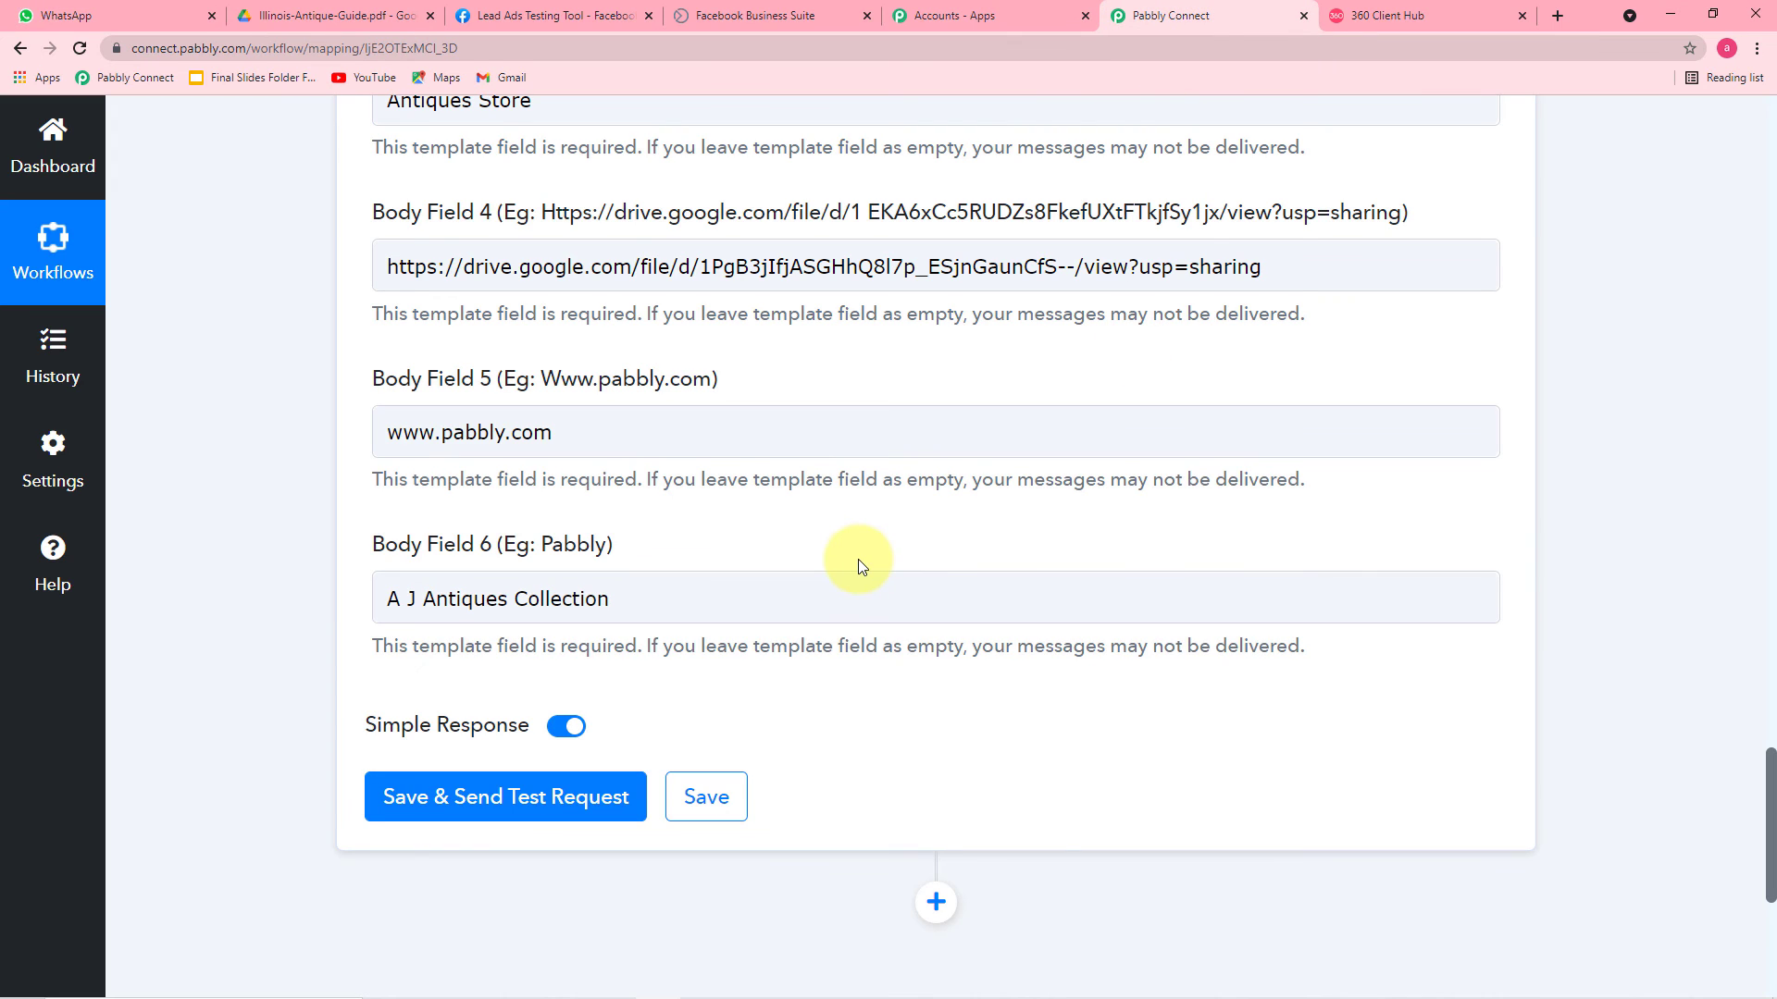
click(481, 815)
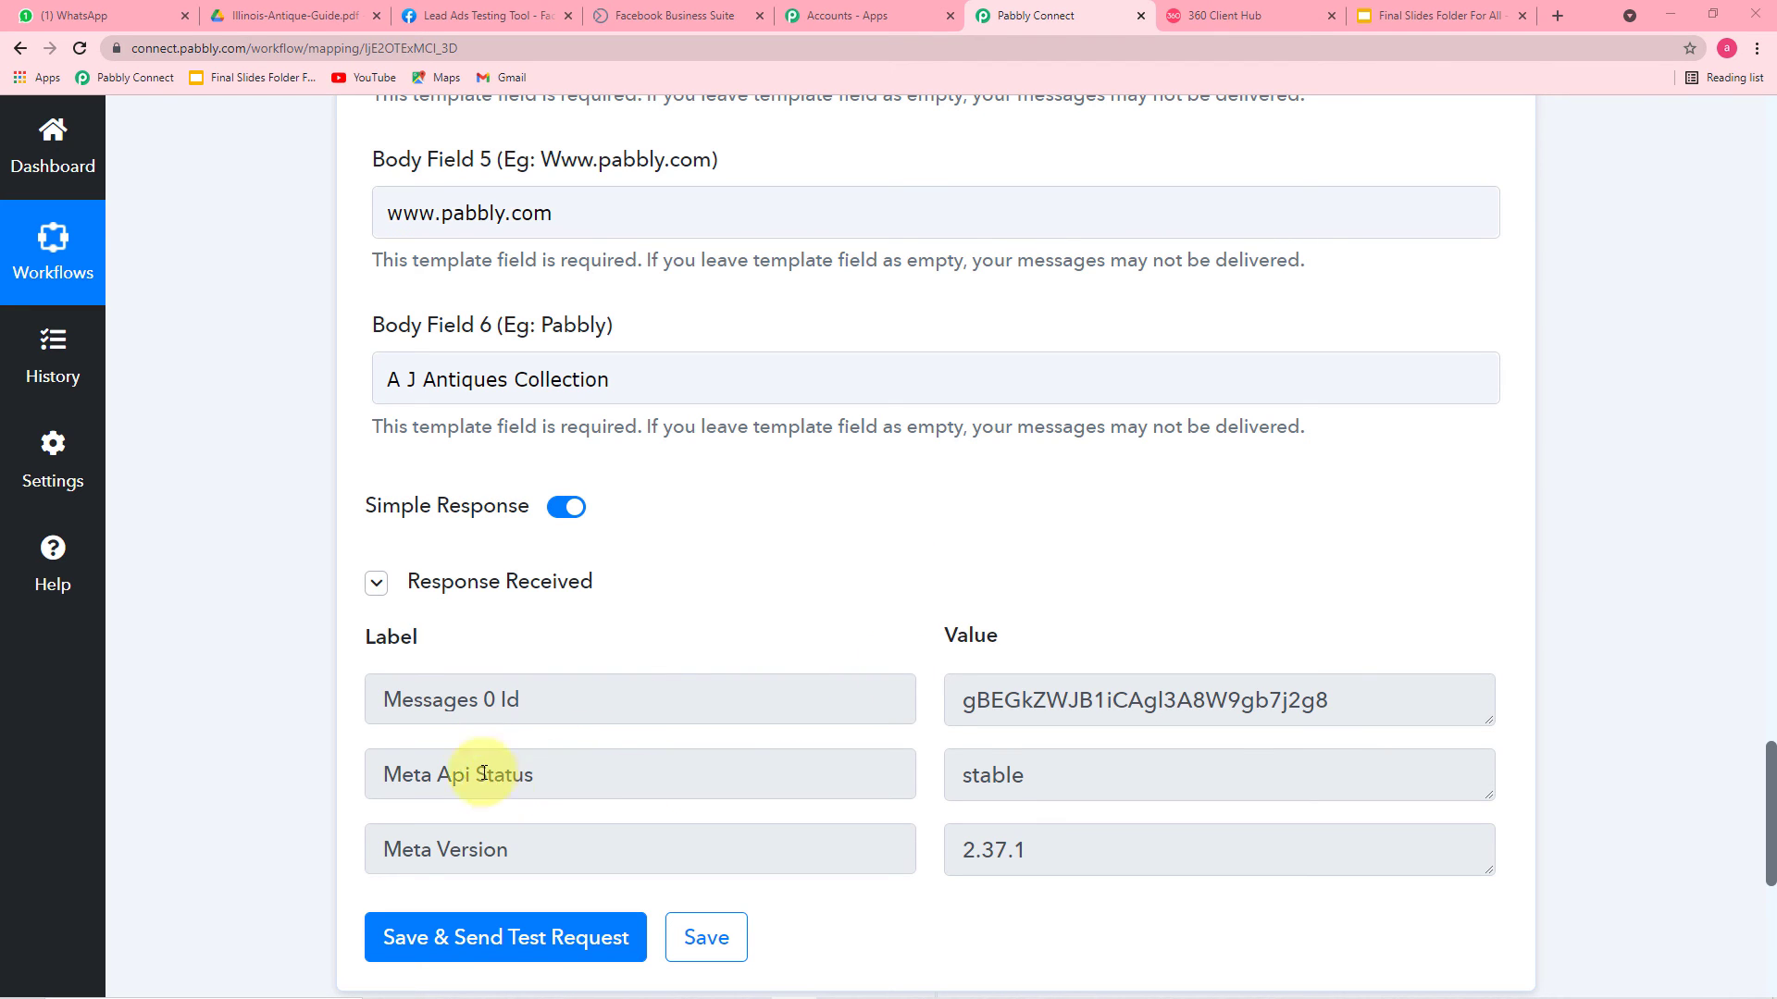
Switch to WhatsApp, open the newly received brochure chat and read the whole template message
click(120, 9)
click(193, 437)
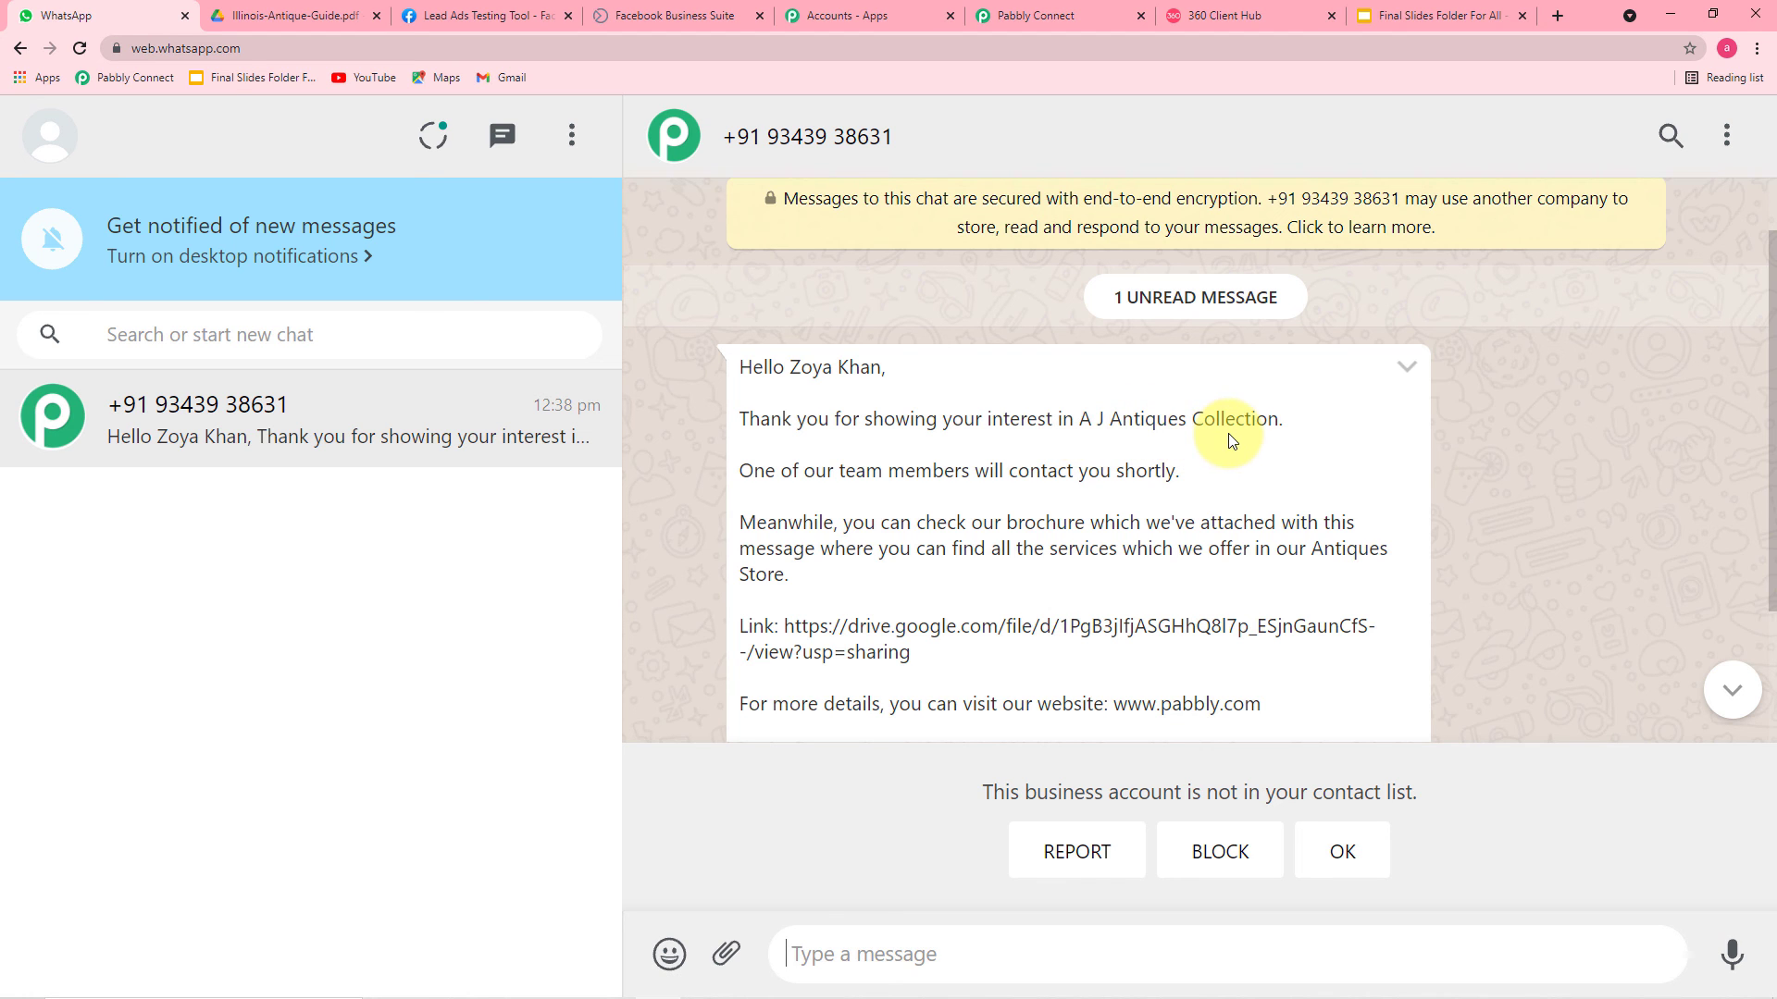
scroll(1232, 440, down, 1)
scroll(1232, 440, down, 3)
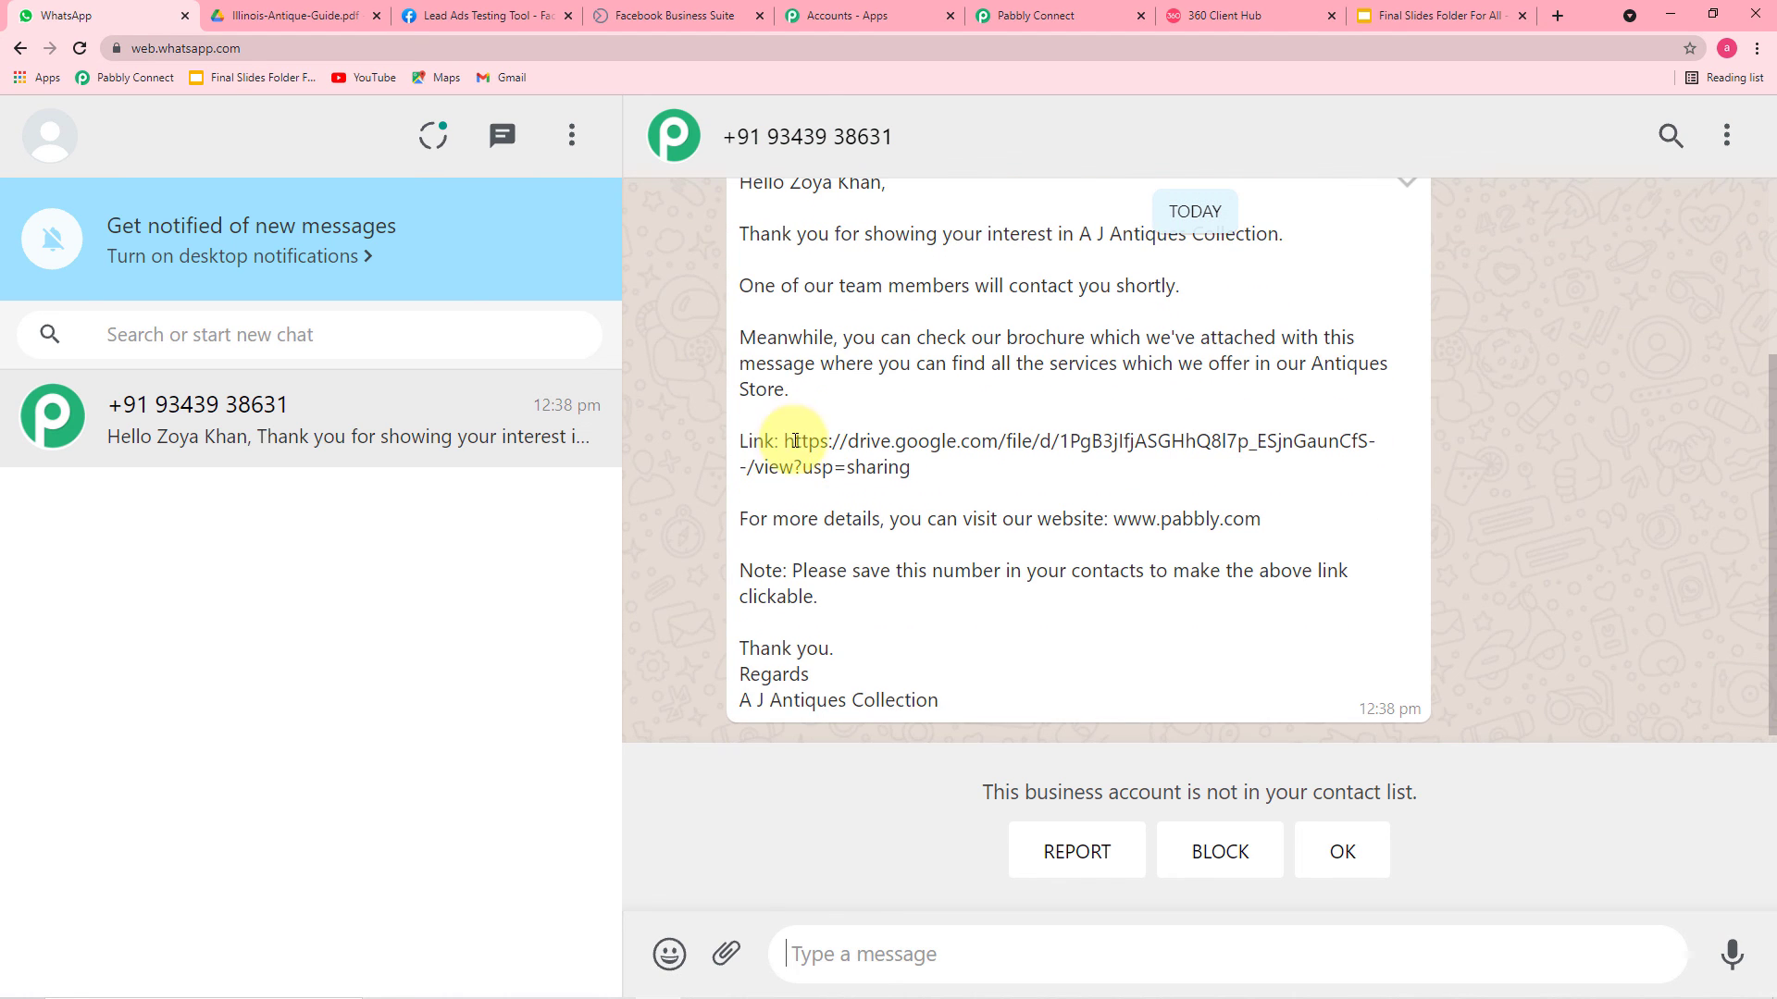
Open the Google Drive brochure link from the WhatsApp message, look through the PDF's first page and return to the chat
drag(785, 444, 912, 476)
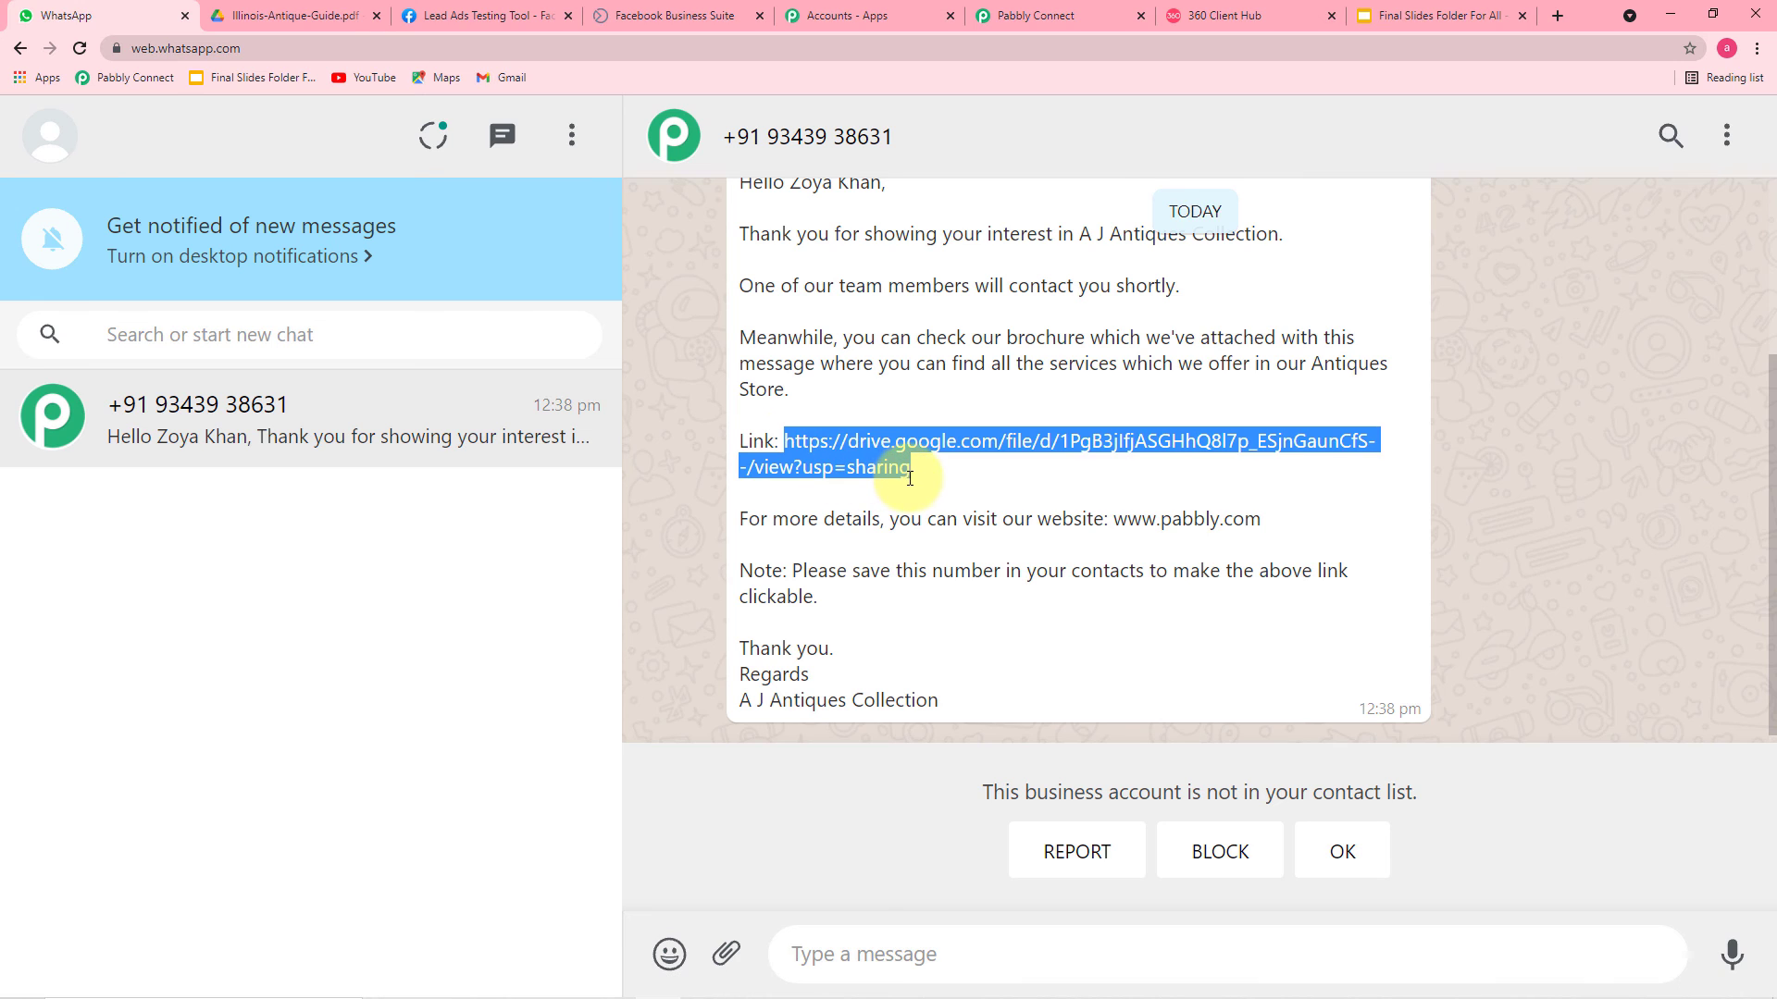
right_click(852, 454)
click(866, 509)
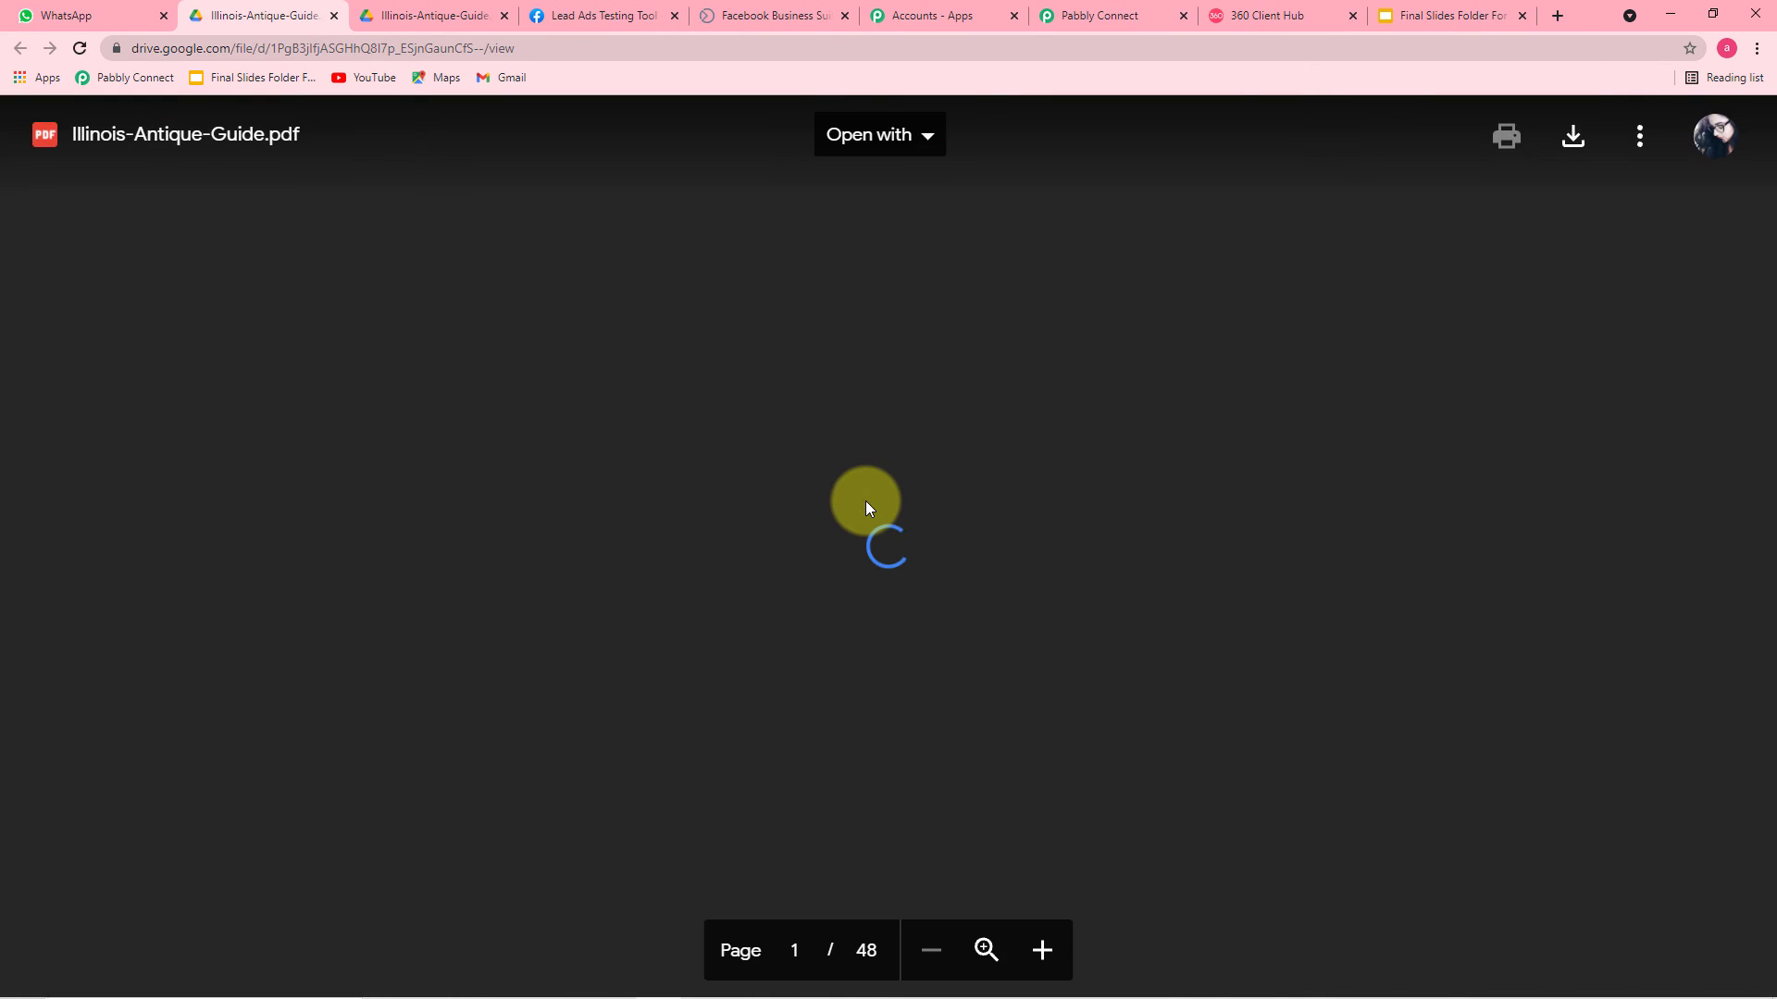
scroll(868, 487, down, 5)
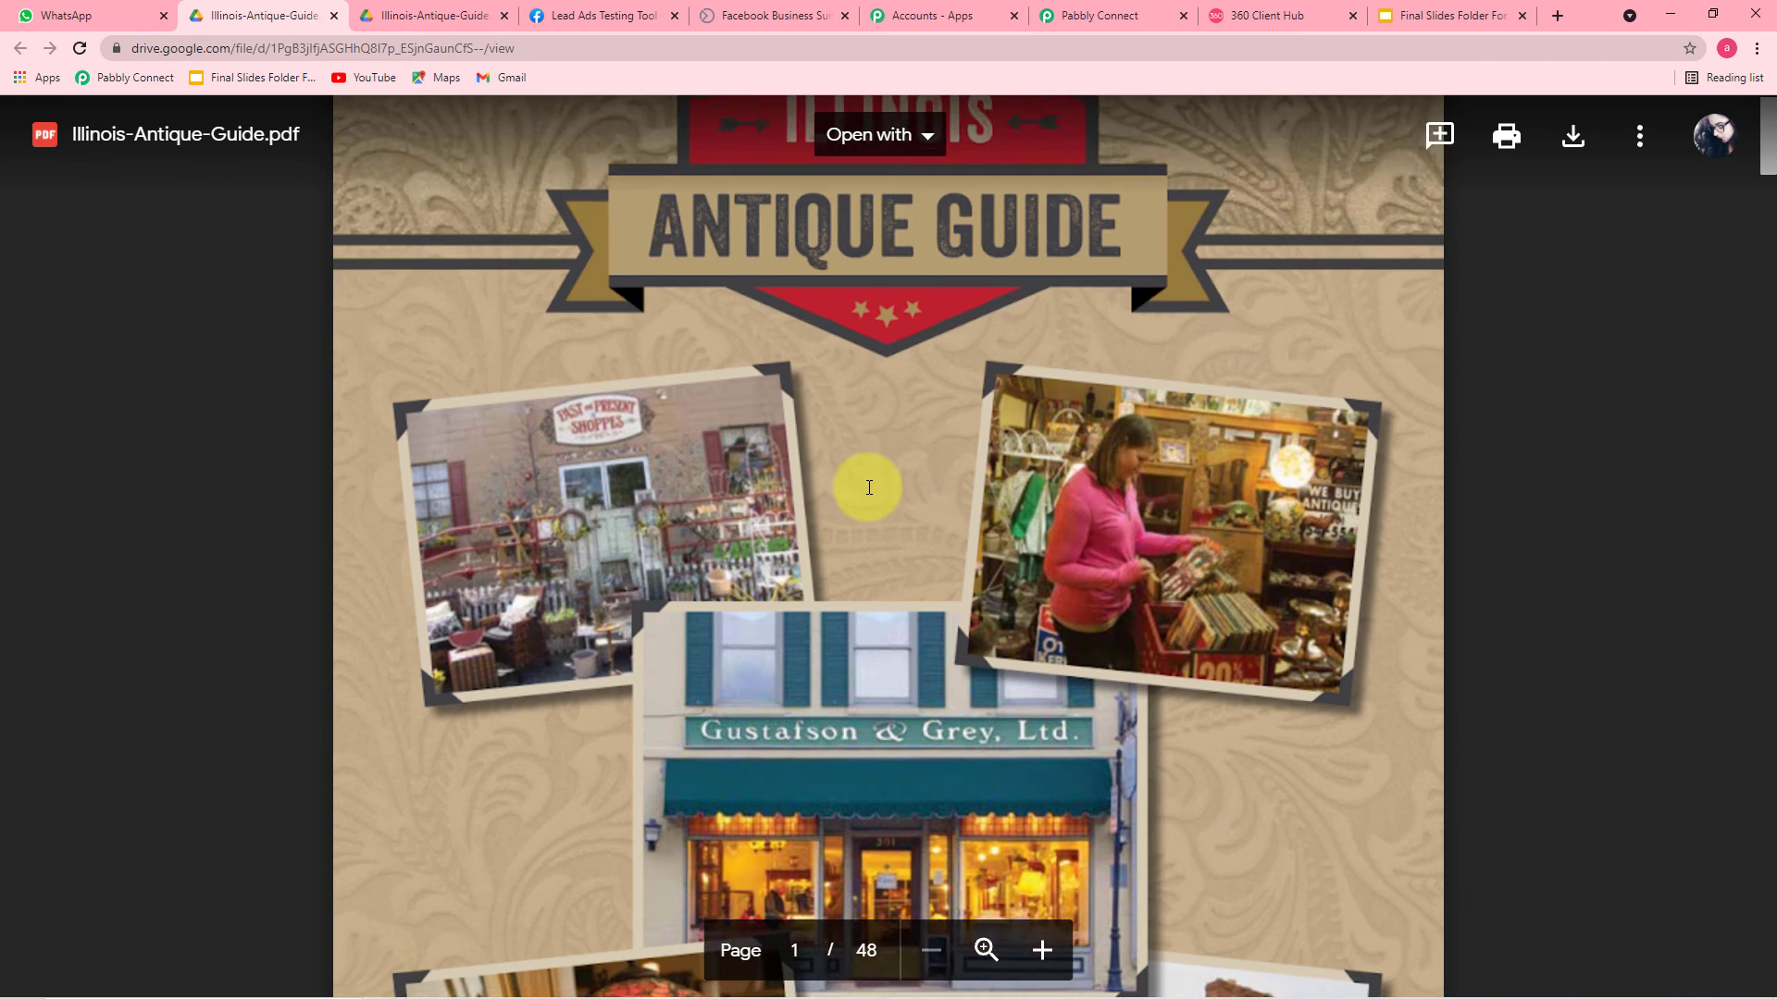
scroll(869, 487, down, 2)
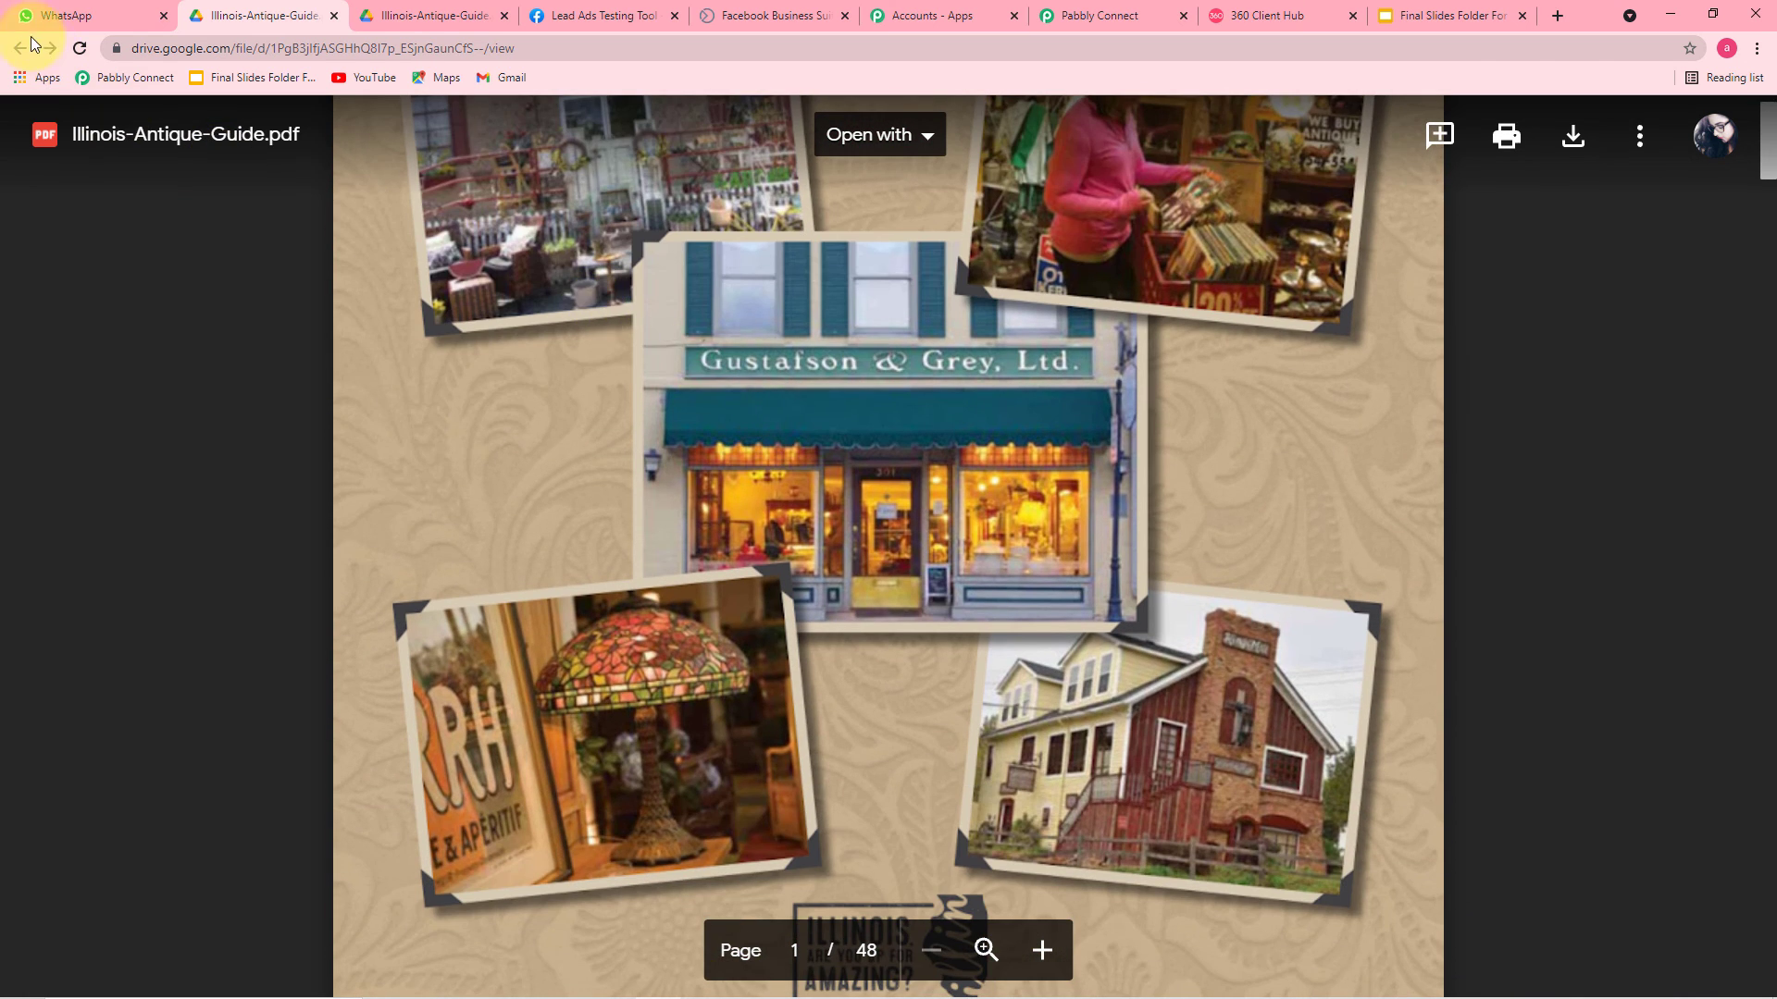
click(67, 20)
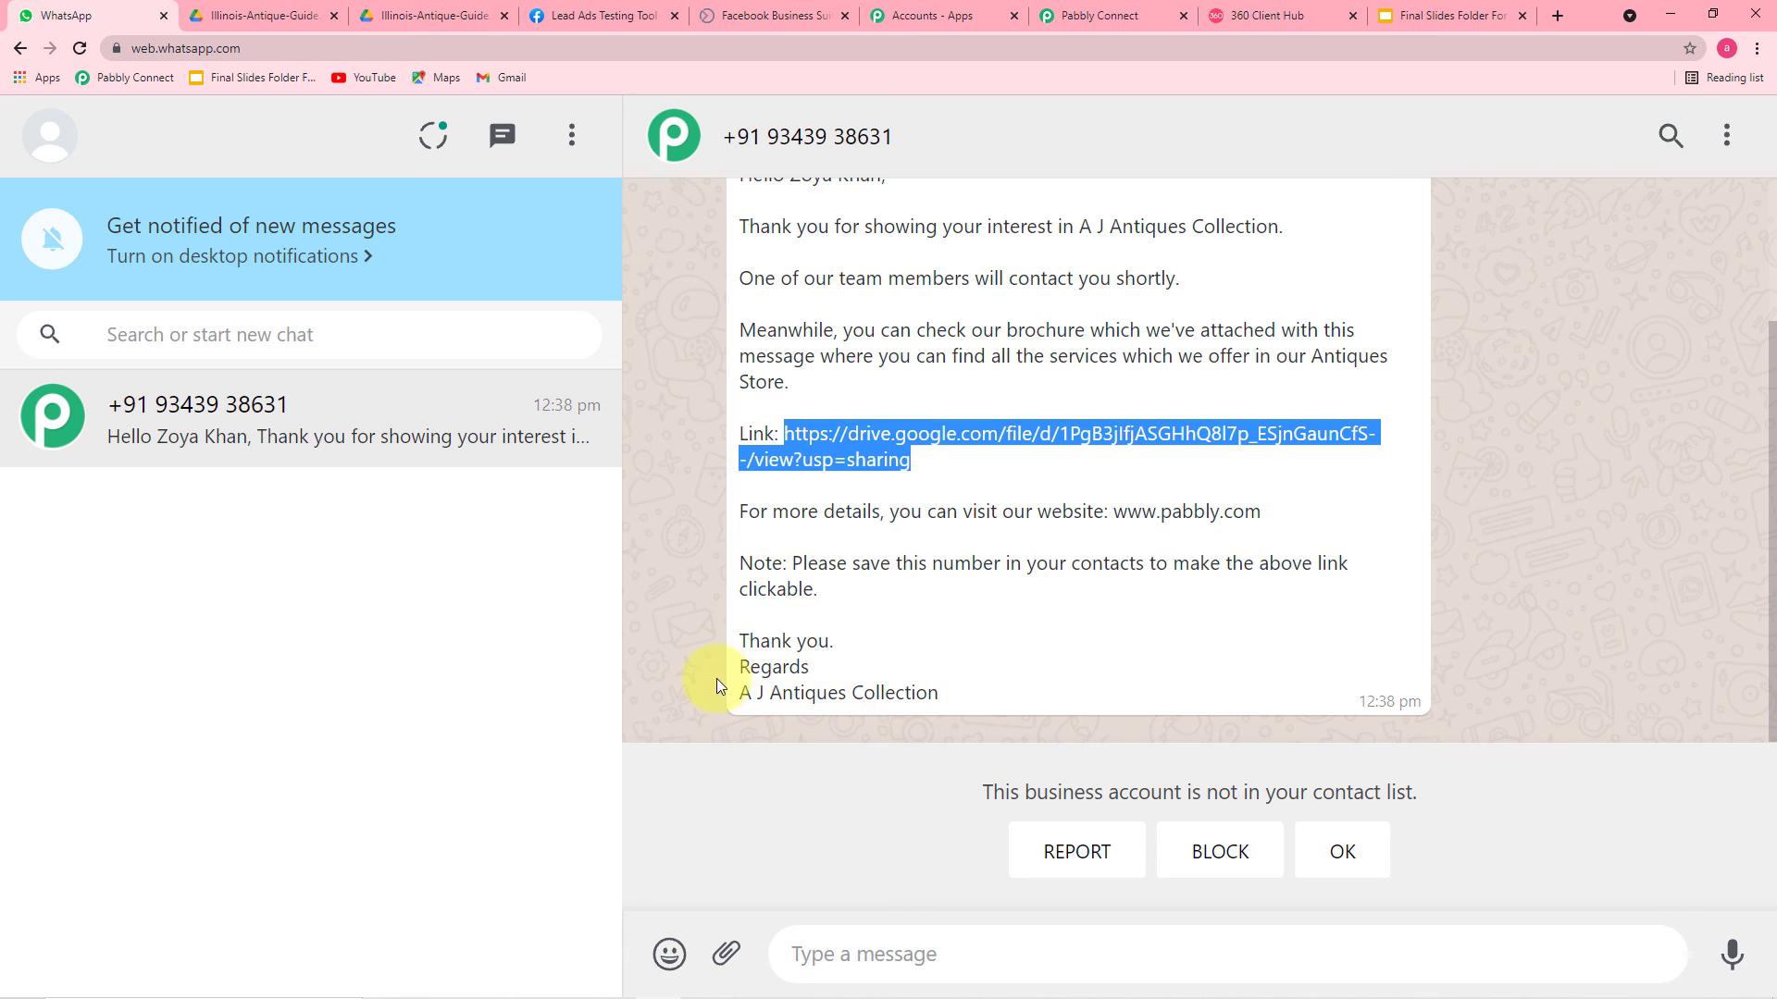
Return to the Pabbly Connect workflow and review the Facebook Lead Ads New Lead trigger's page, lead form and received lead data
click(1090, 25)
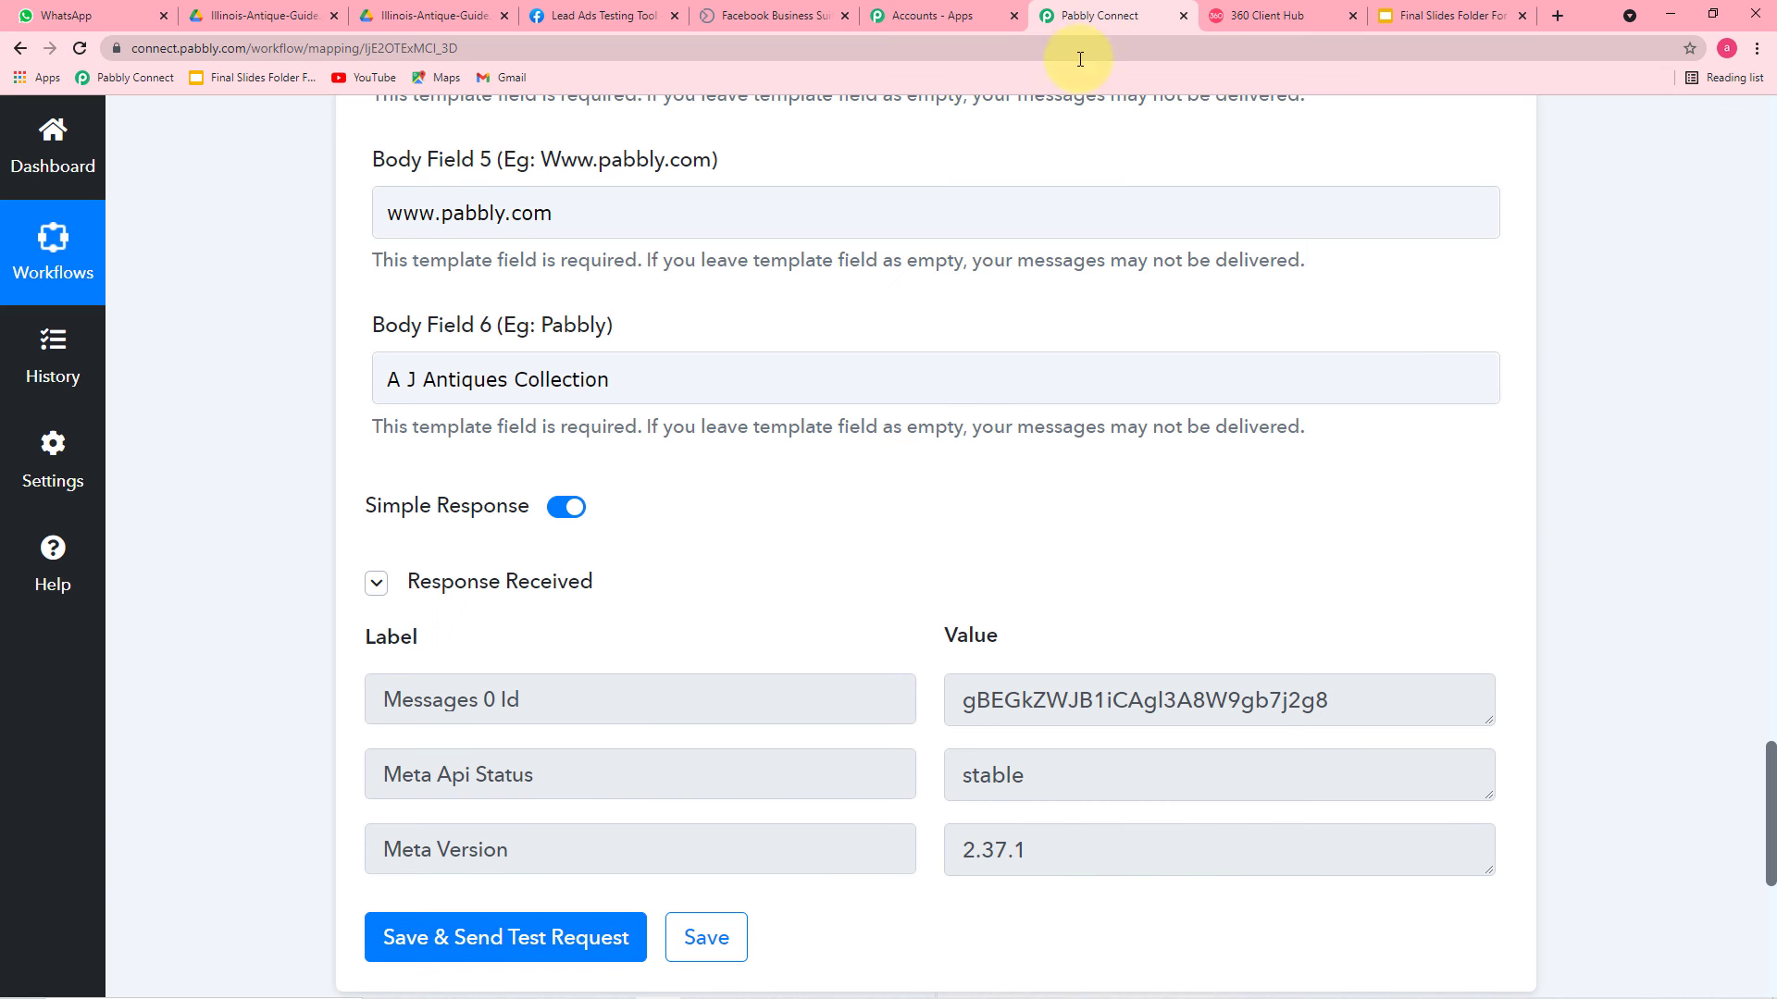
scroll(687, 415, up, 6)
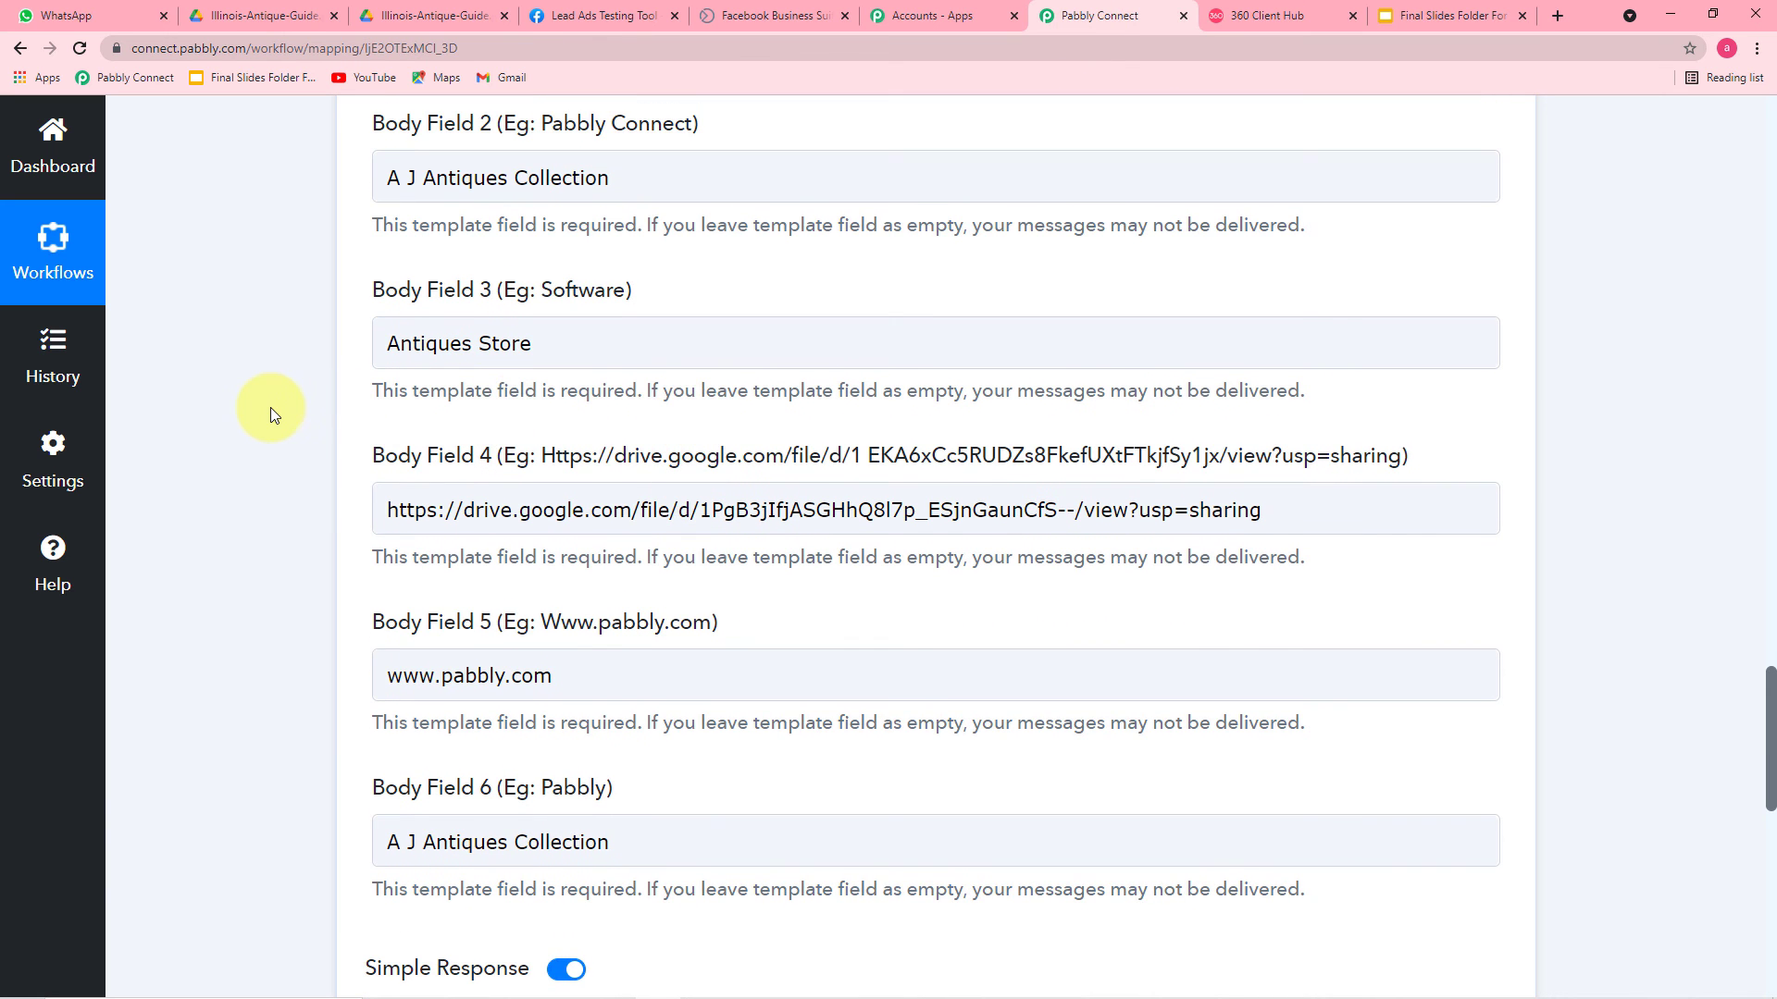
scroll(270, 407, down, 2)
scroll(270, 407, down, 4)
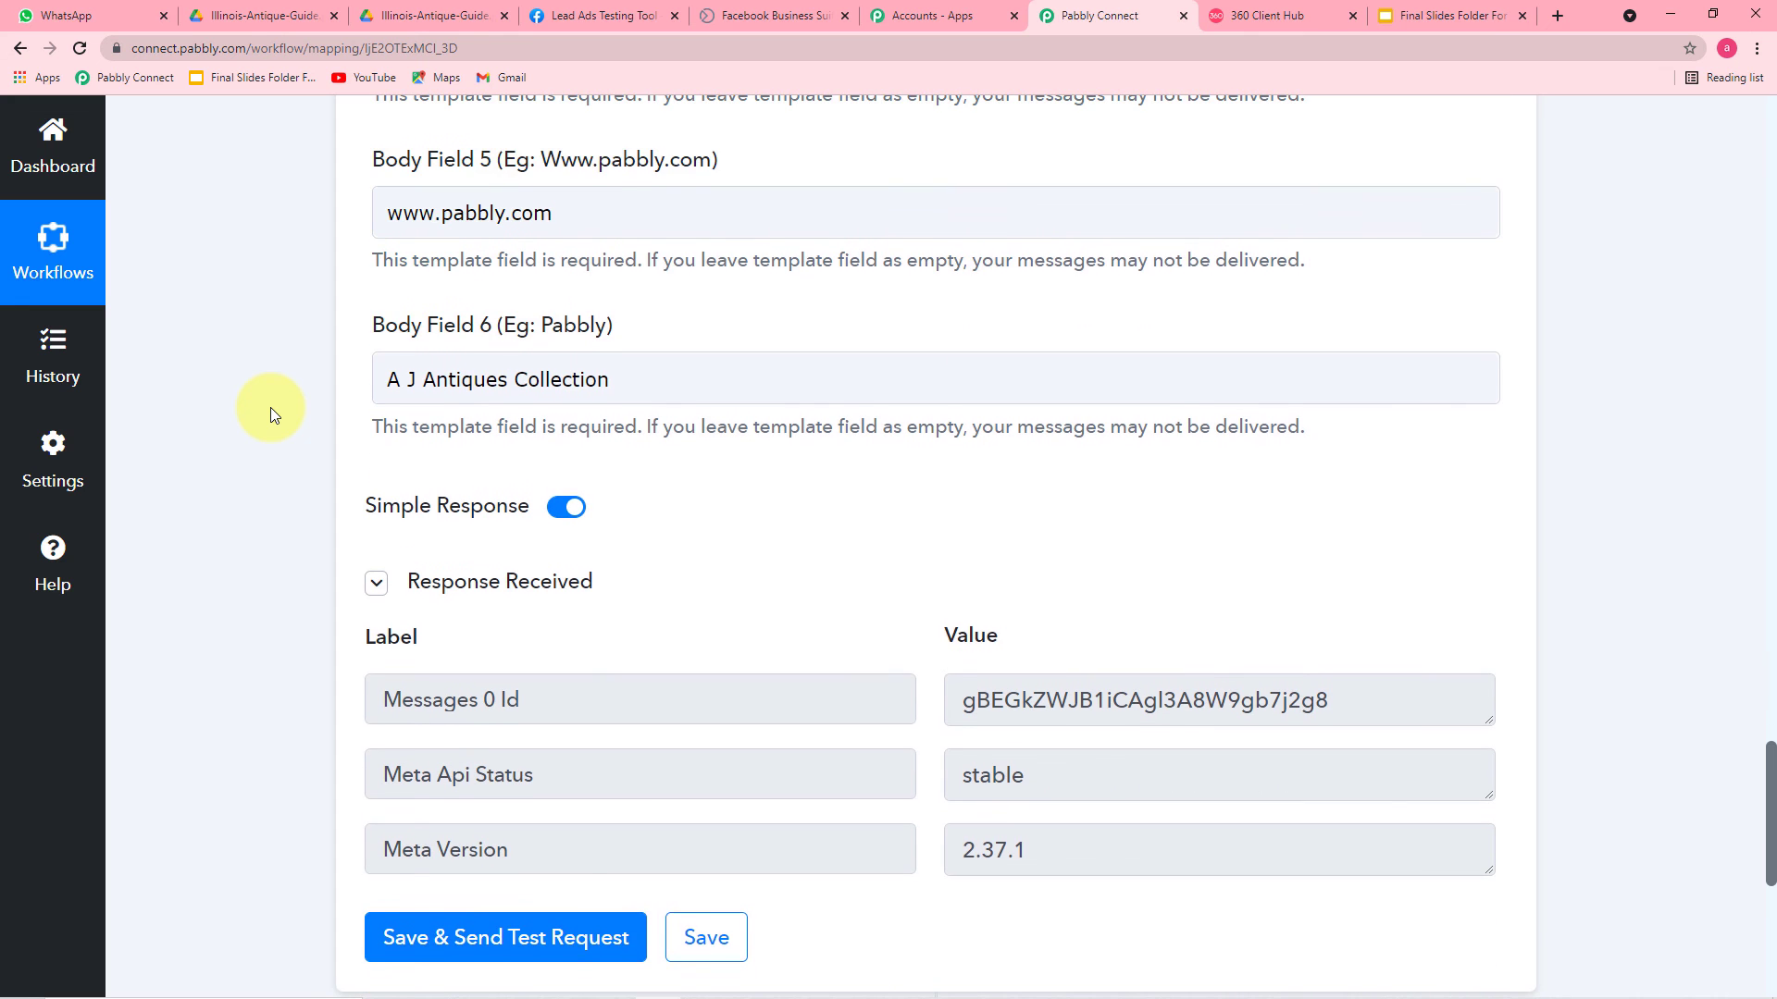
scroll(271, 407, down, 2)
drag(1768, 852, 1769, 234)
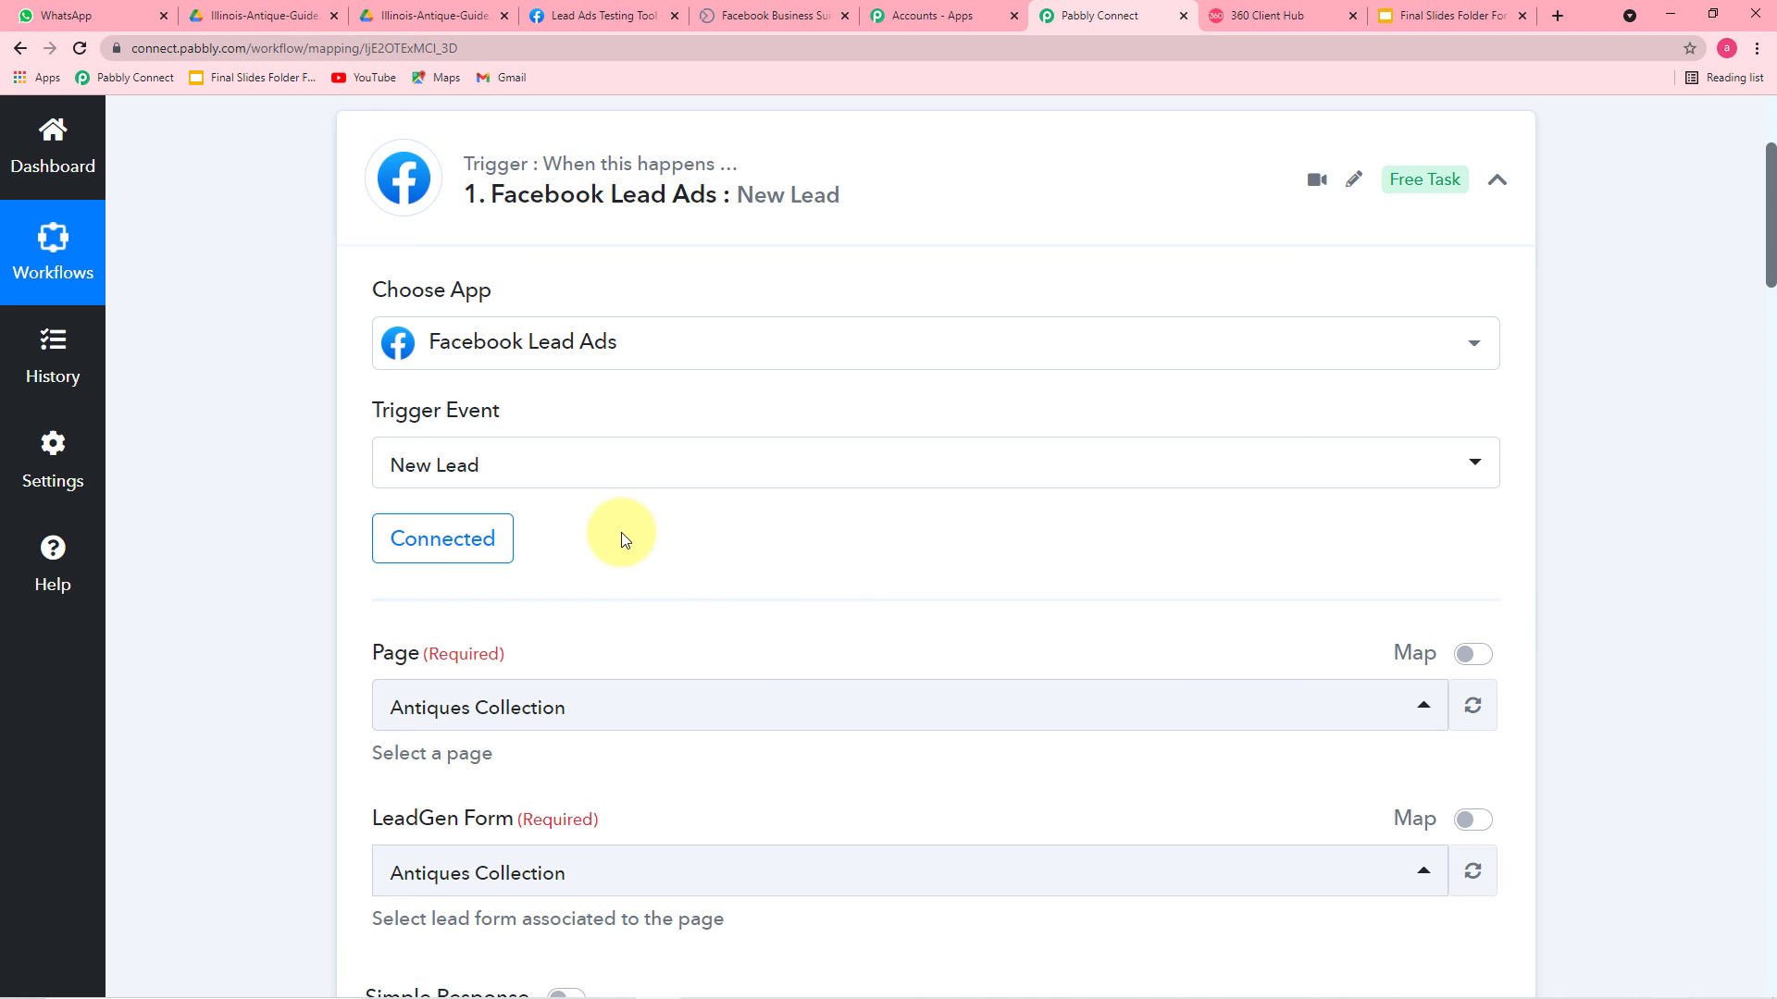
scroll(626, 536, down, 3)
scroll(625, 536, down, 3)
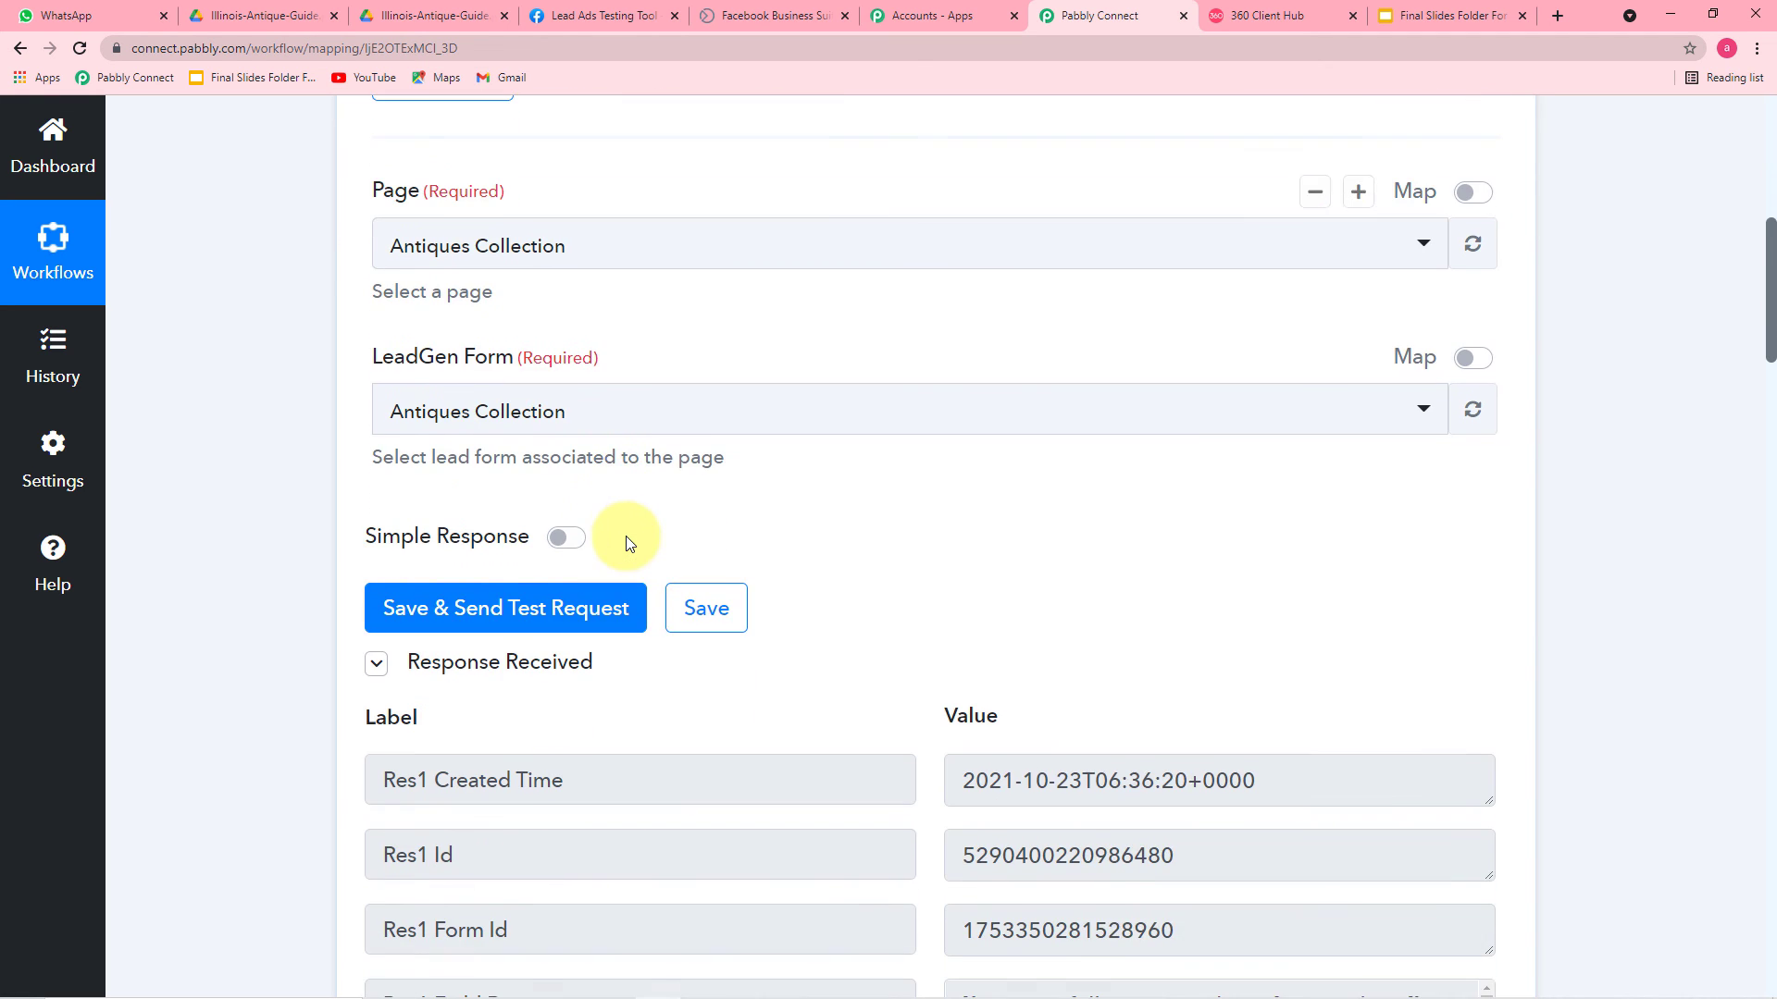
scroll(297, 513, down, 2)
scroll(297, 514, down, 5)
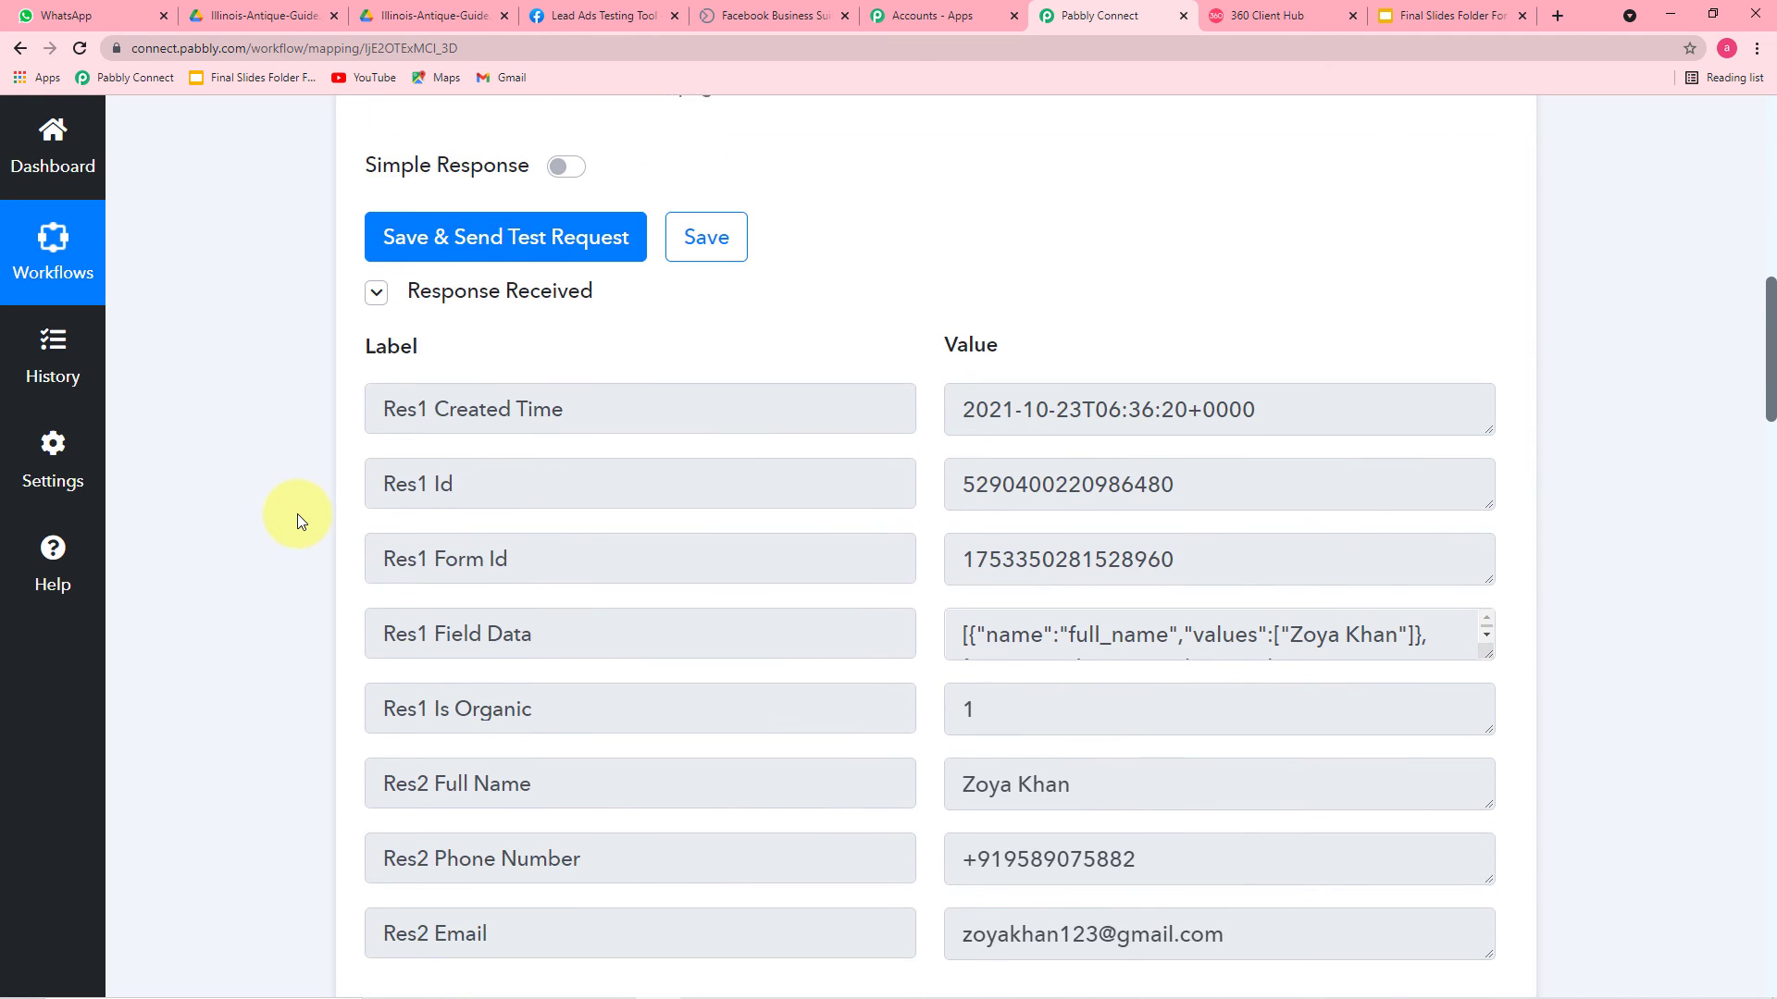
Review the WhatsApp by 360Dialog action's template, namespace, language code, recipient number, body fields and received response
scroll(345, 516, down, 7)
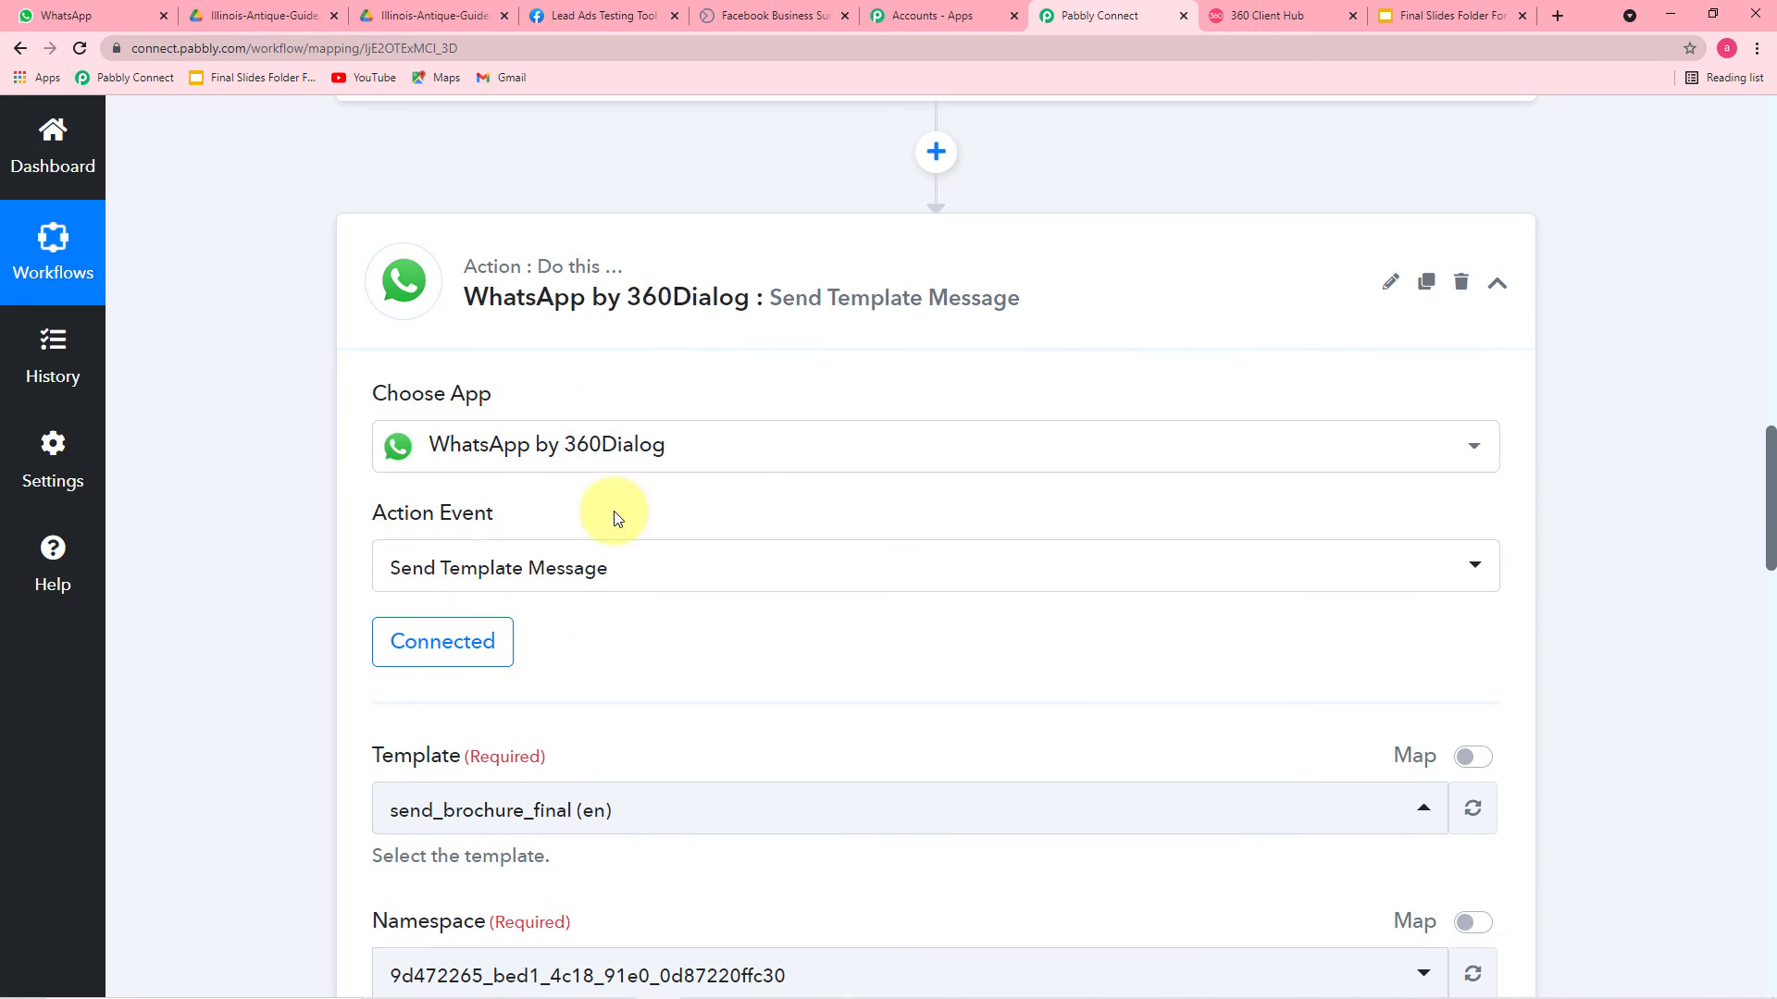
scroll(327, 489, down, 3)
scroll(285, 489, down, 2)
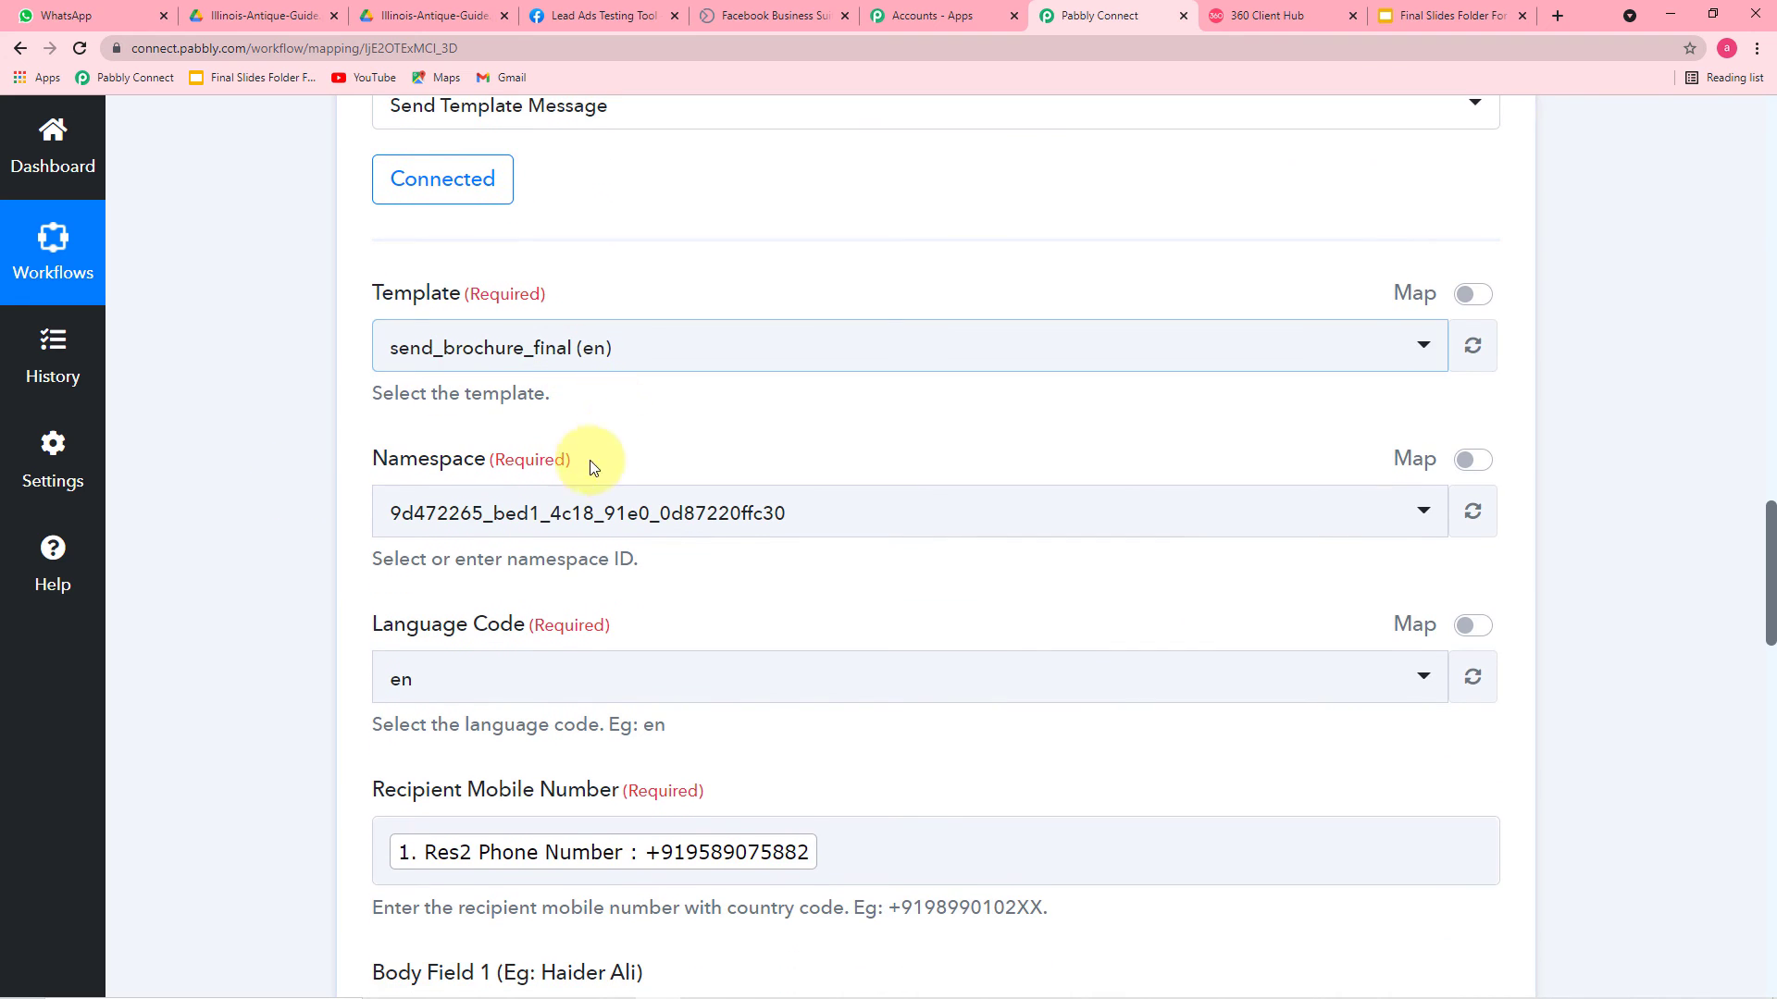
scroll(314, 492, down, 6)
scroll(314, 492, down, 5)
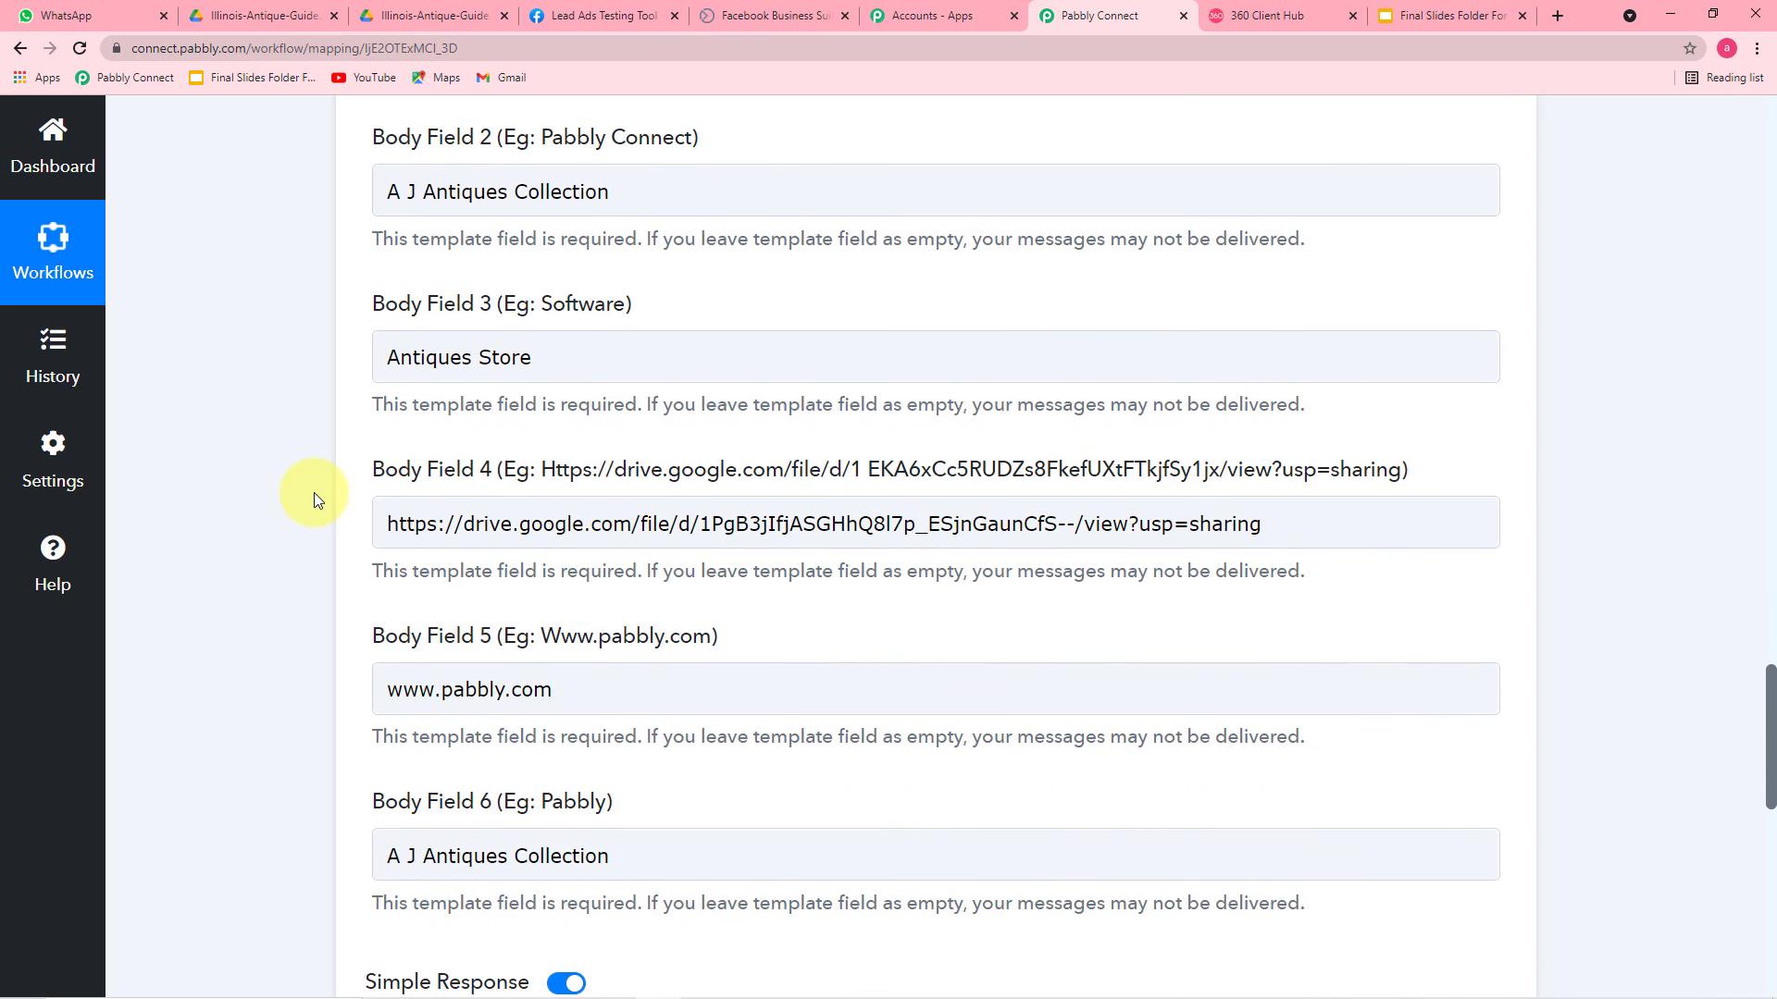
scroll(314, 493, down, 4)
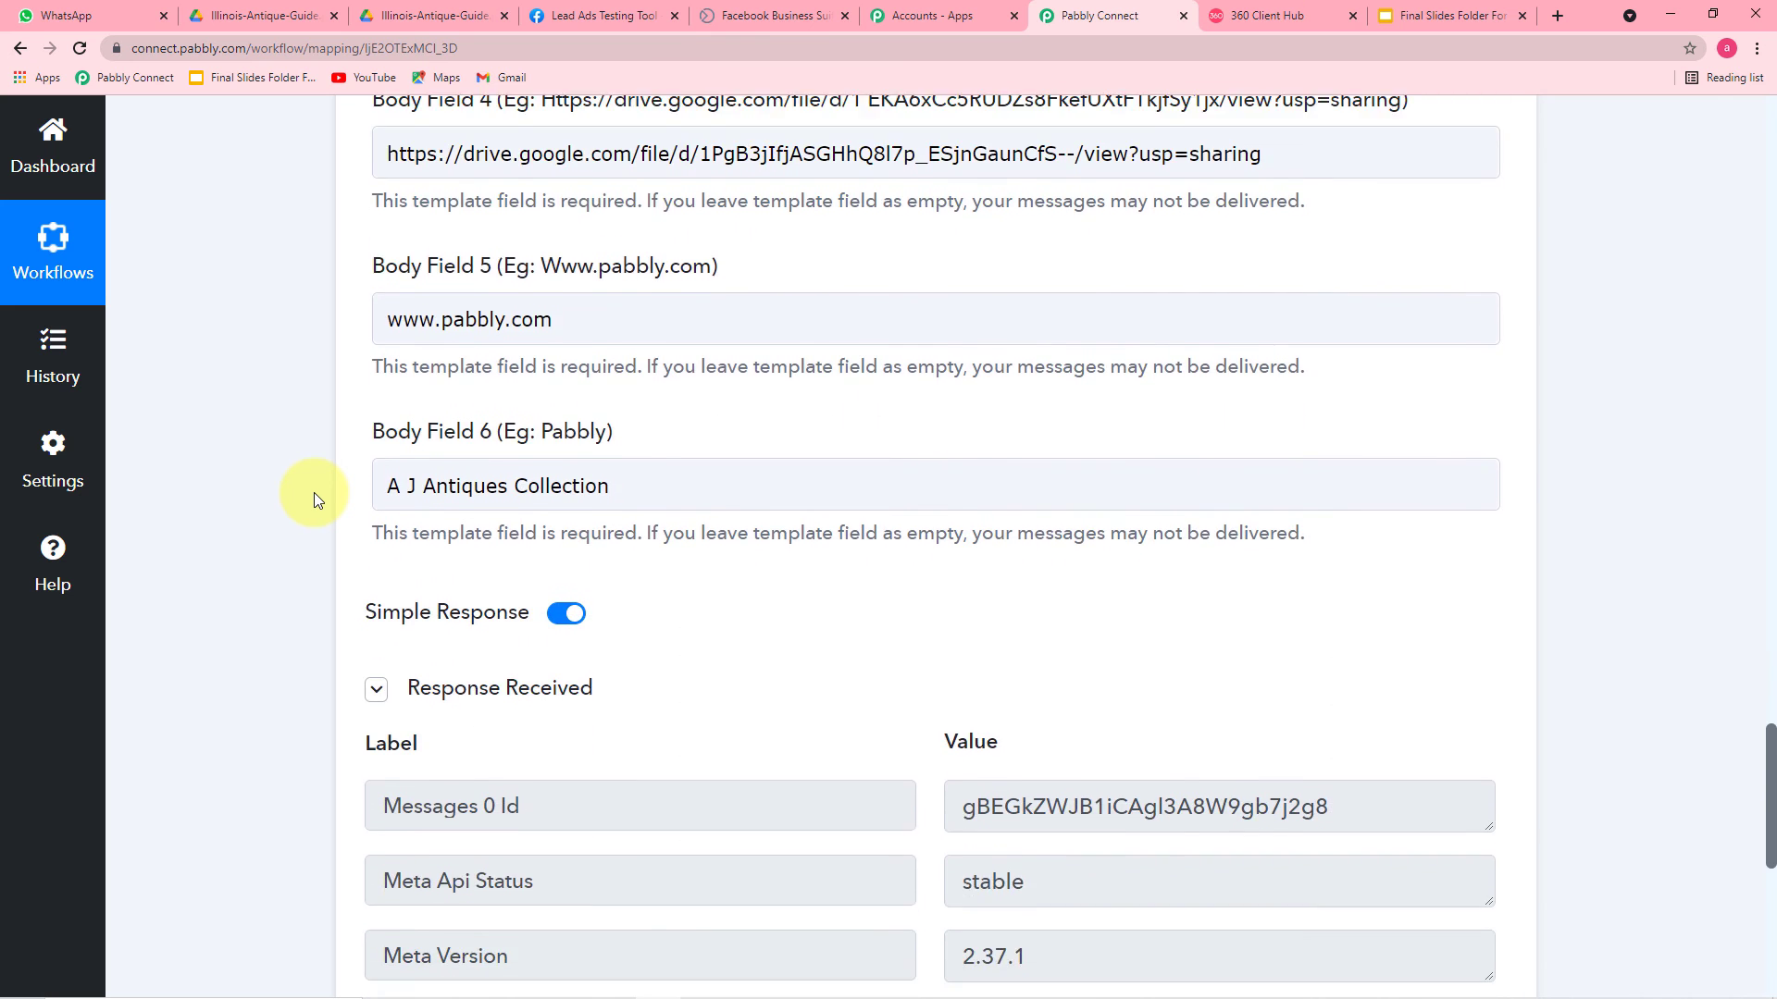
scroll(314, 492, down, 4)
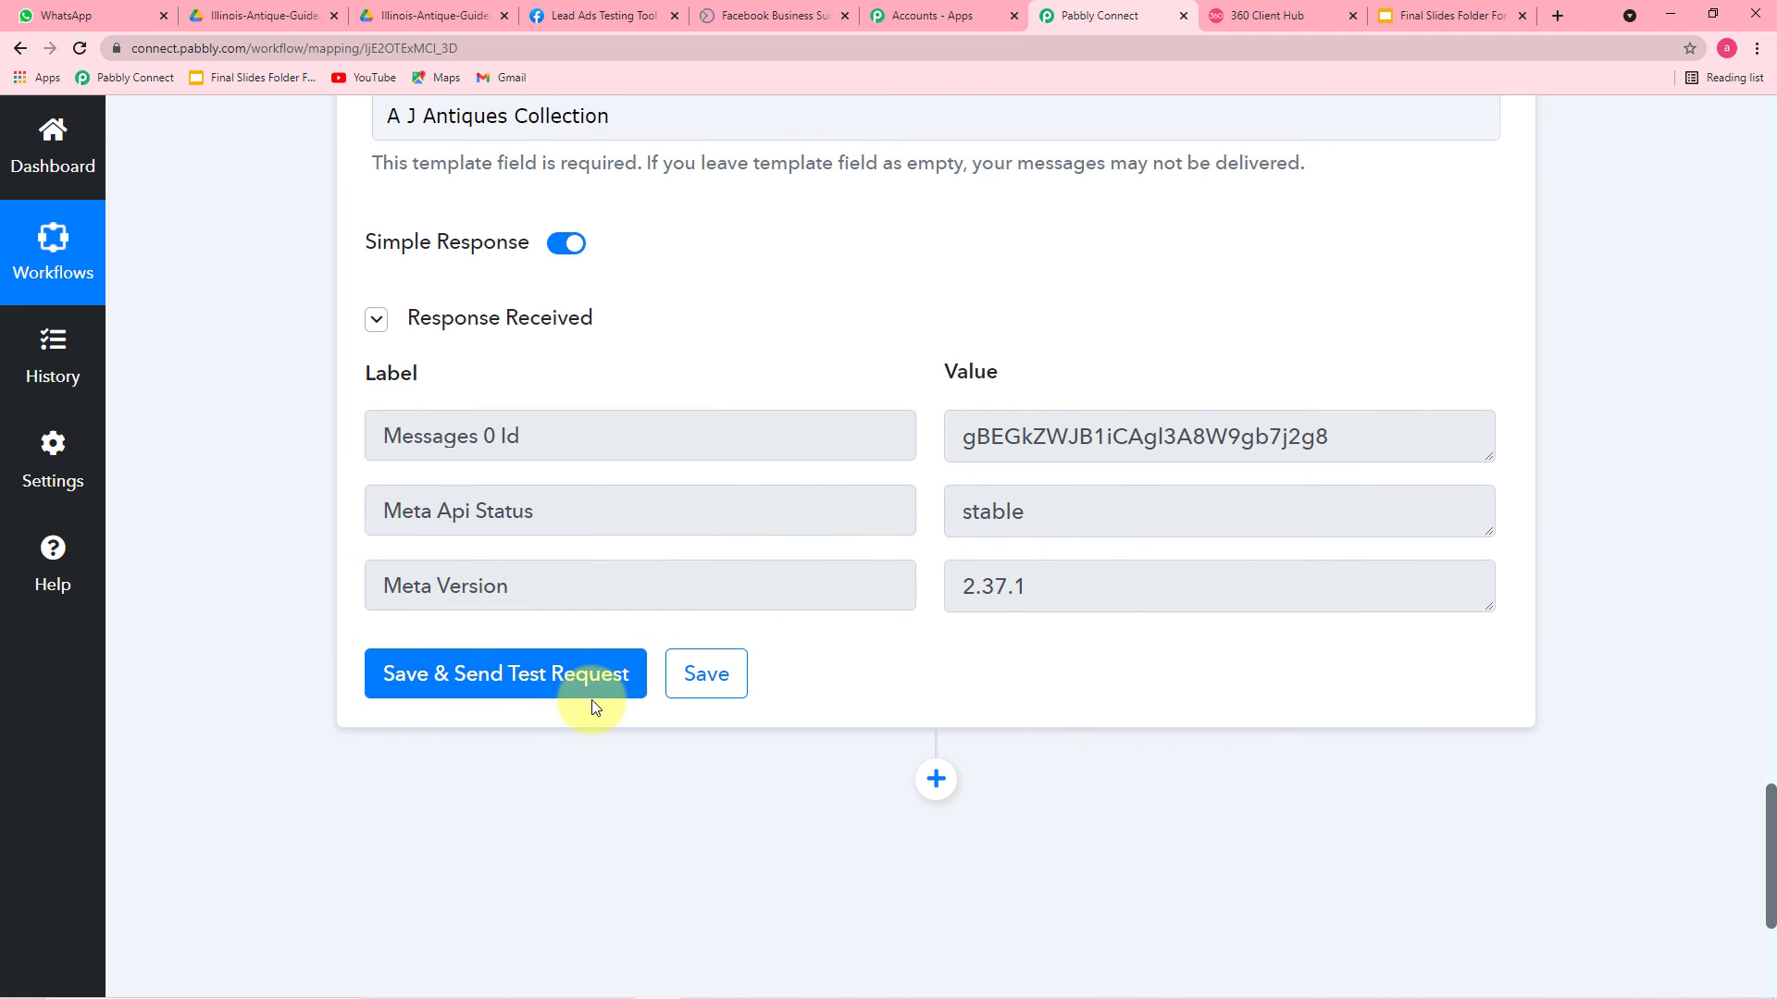
Recheck the delivered message in WhatsApp, then return to Pabbly Connect and save the Send Template Message action
click(130, 27)
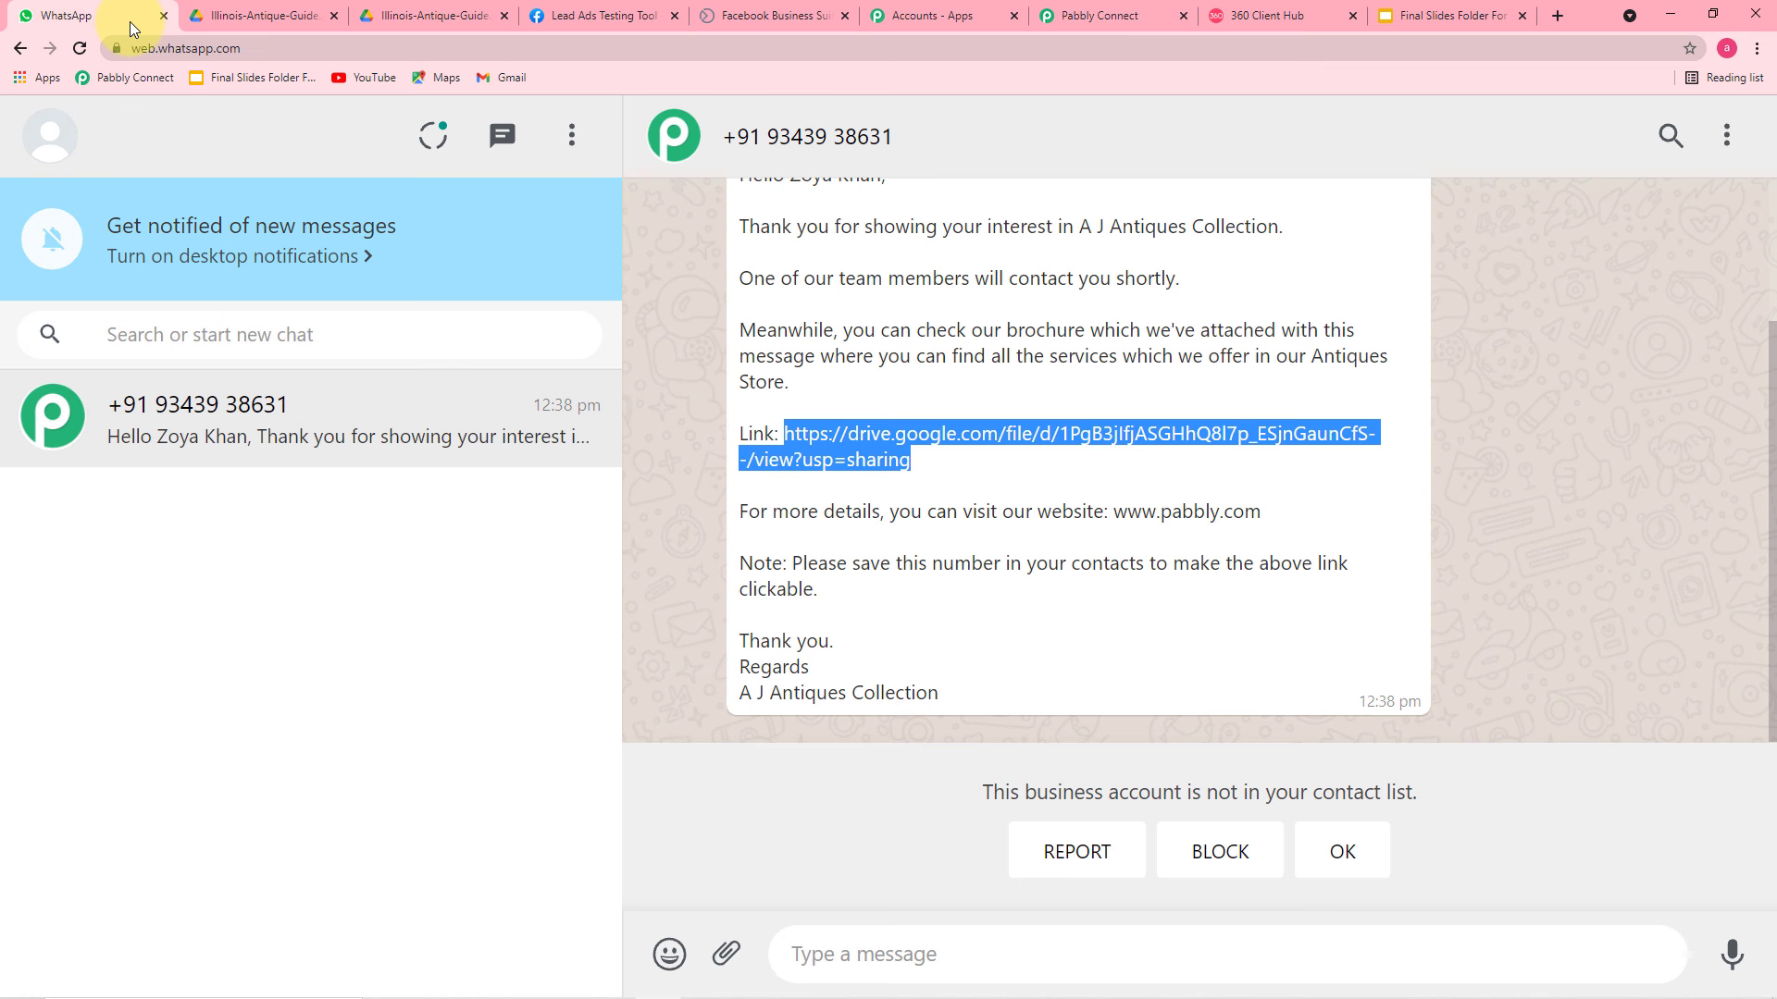
click(1088, 26)
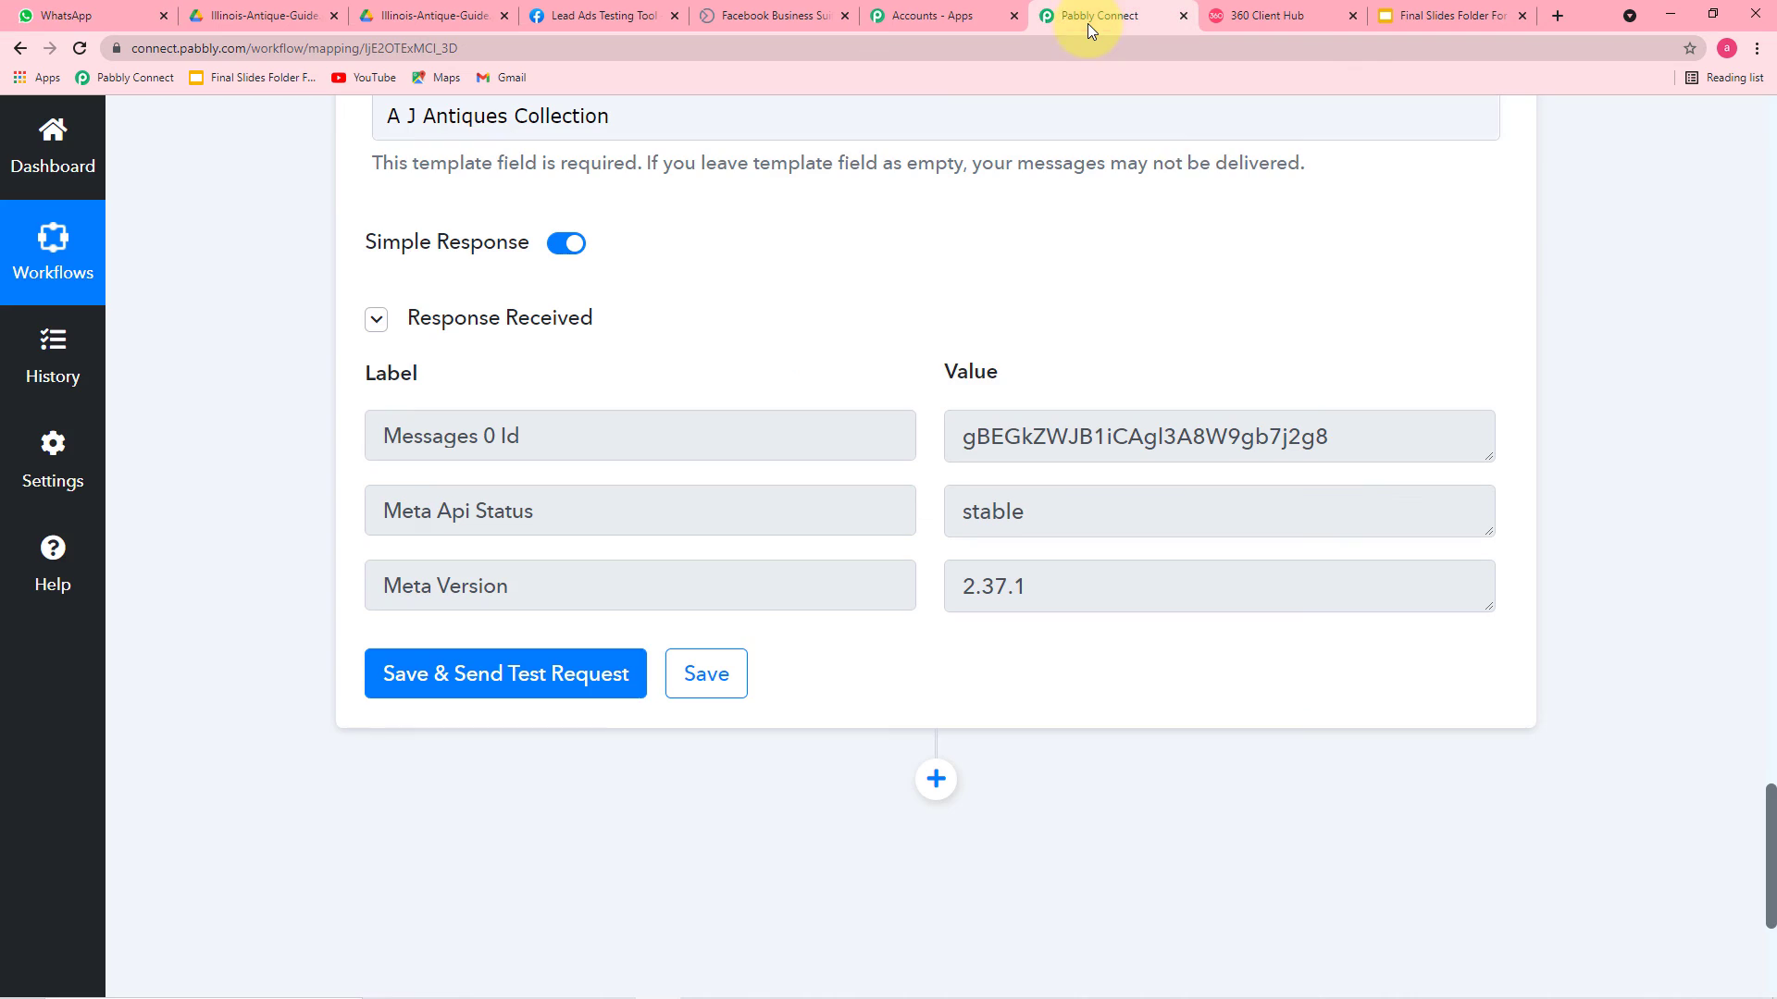
click(686, 692)
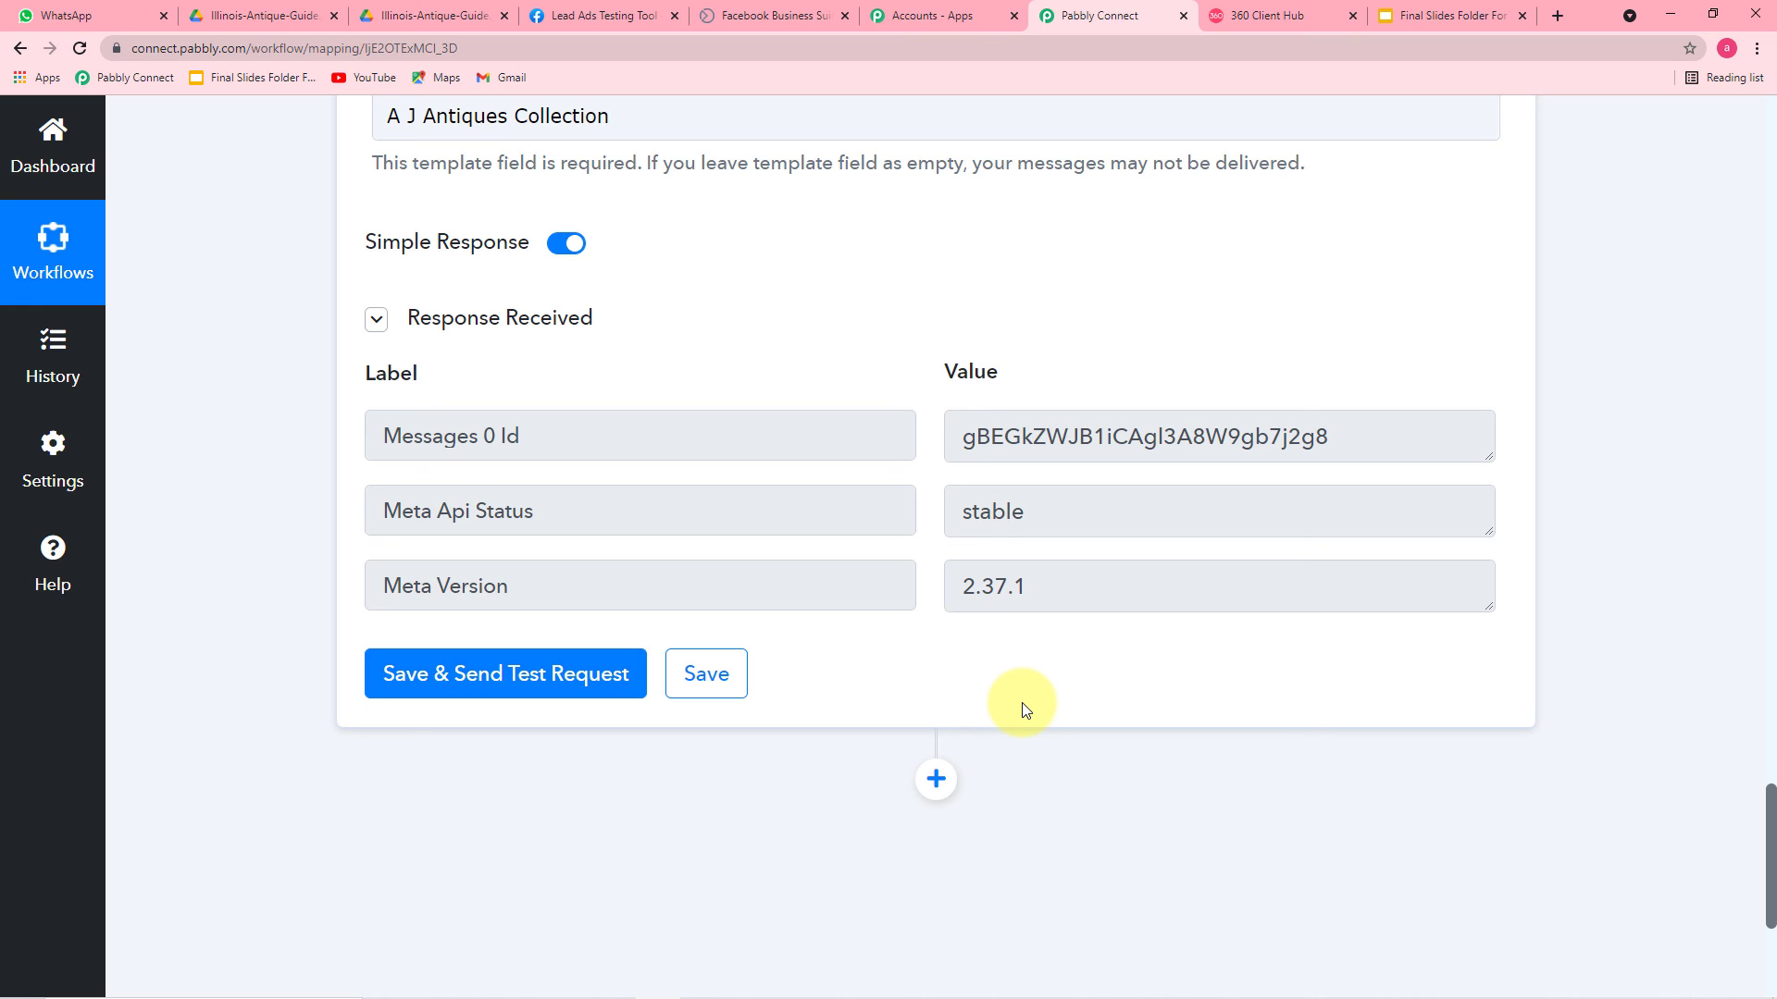
scroll(1507, 668, up, 7)
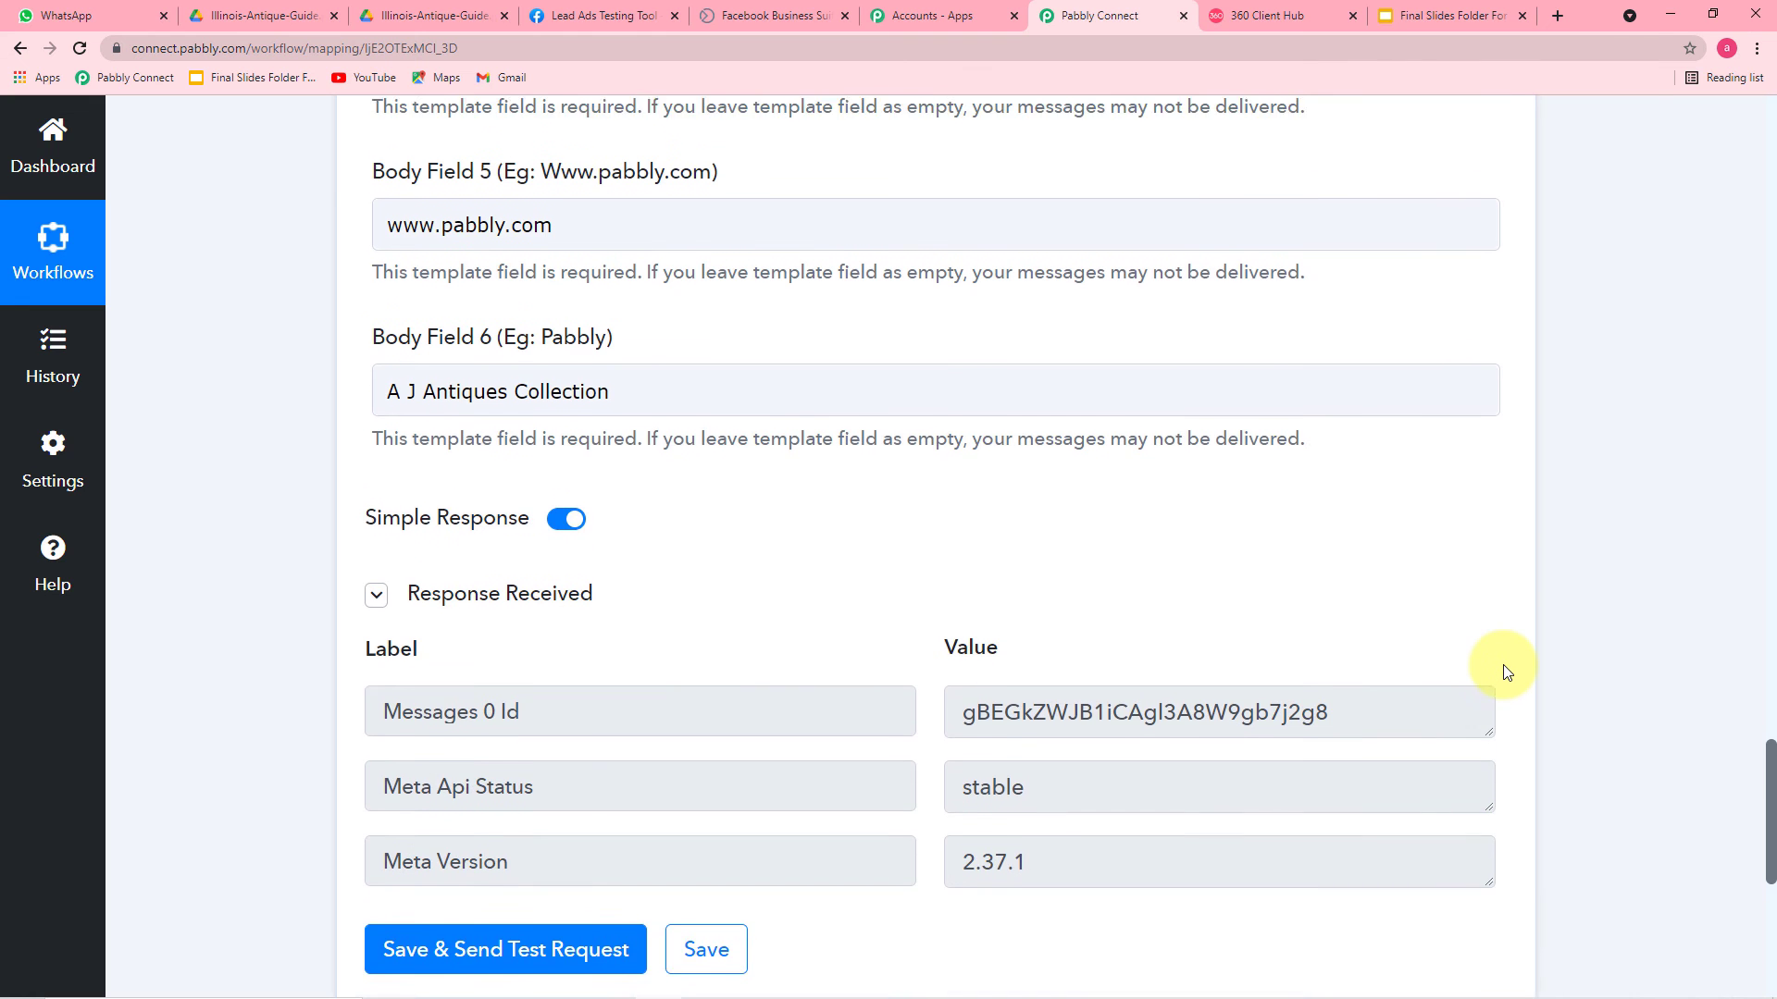
scroll(1504, 671, up, 20)
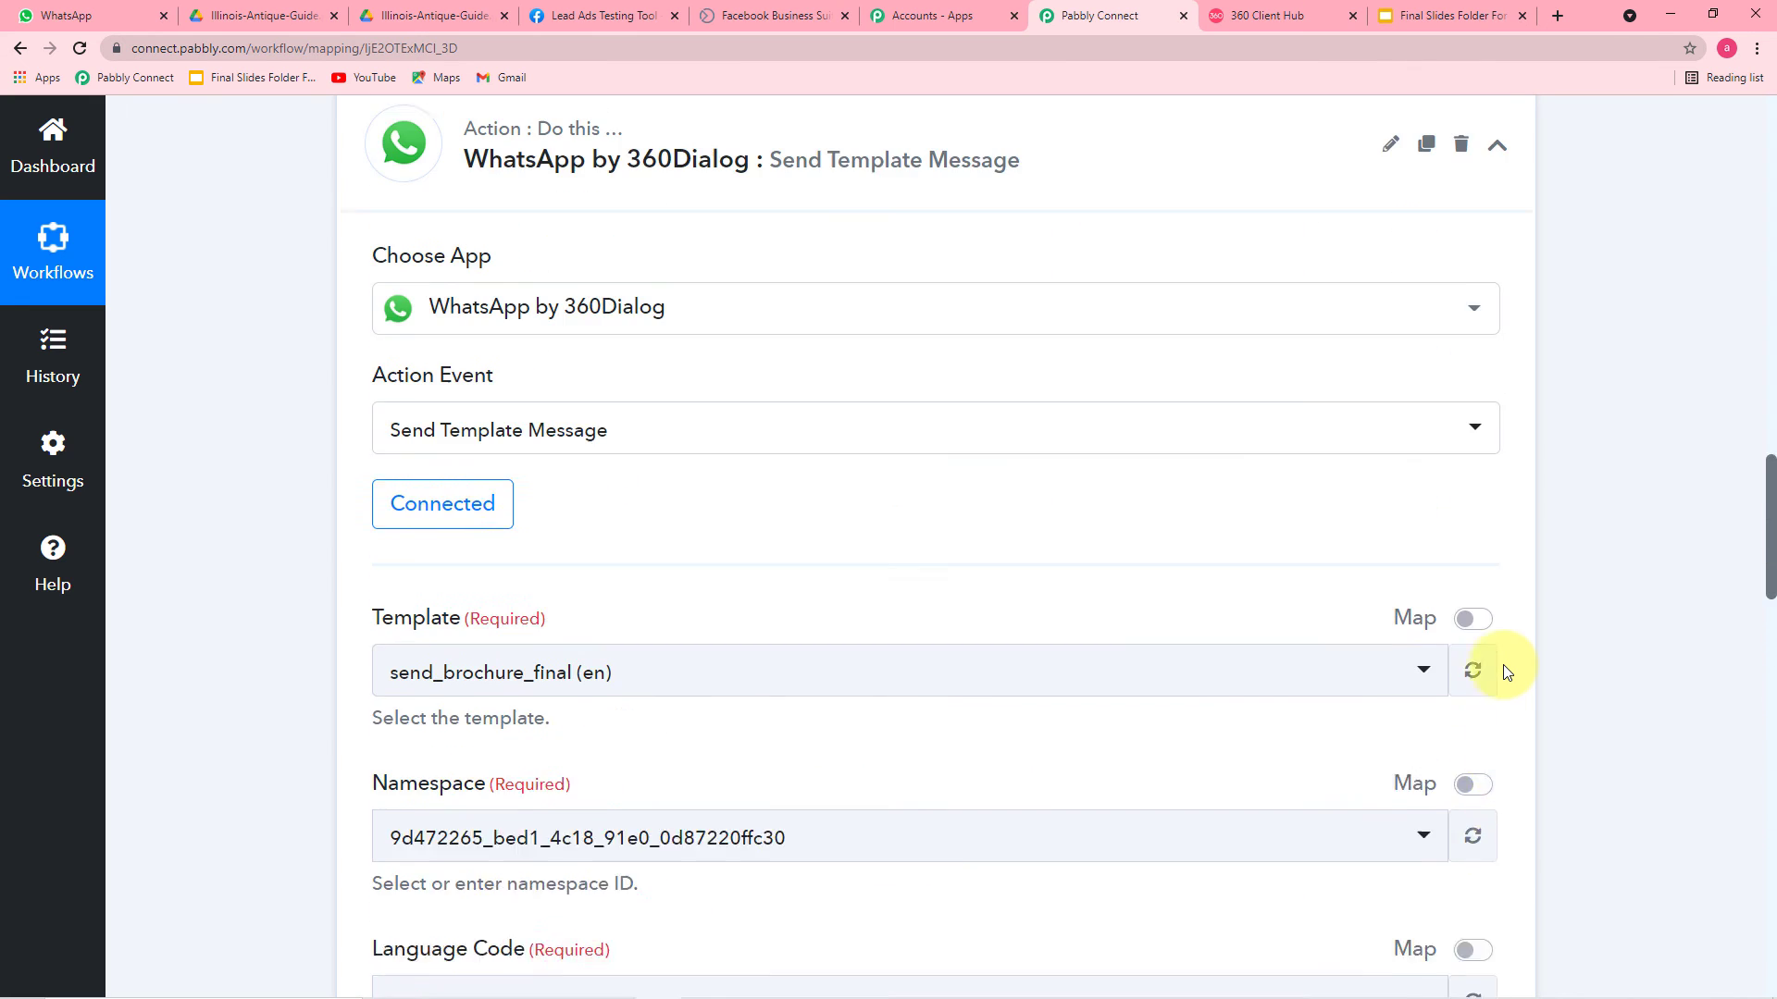
scroll(1502, 666, up, 15)
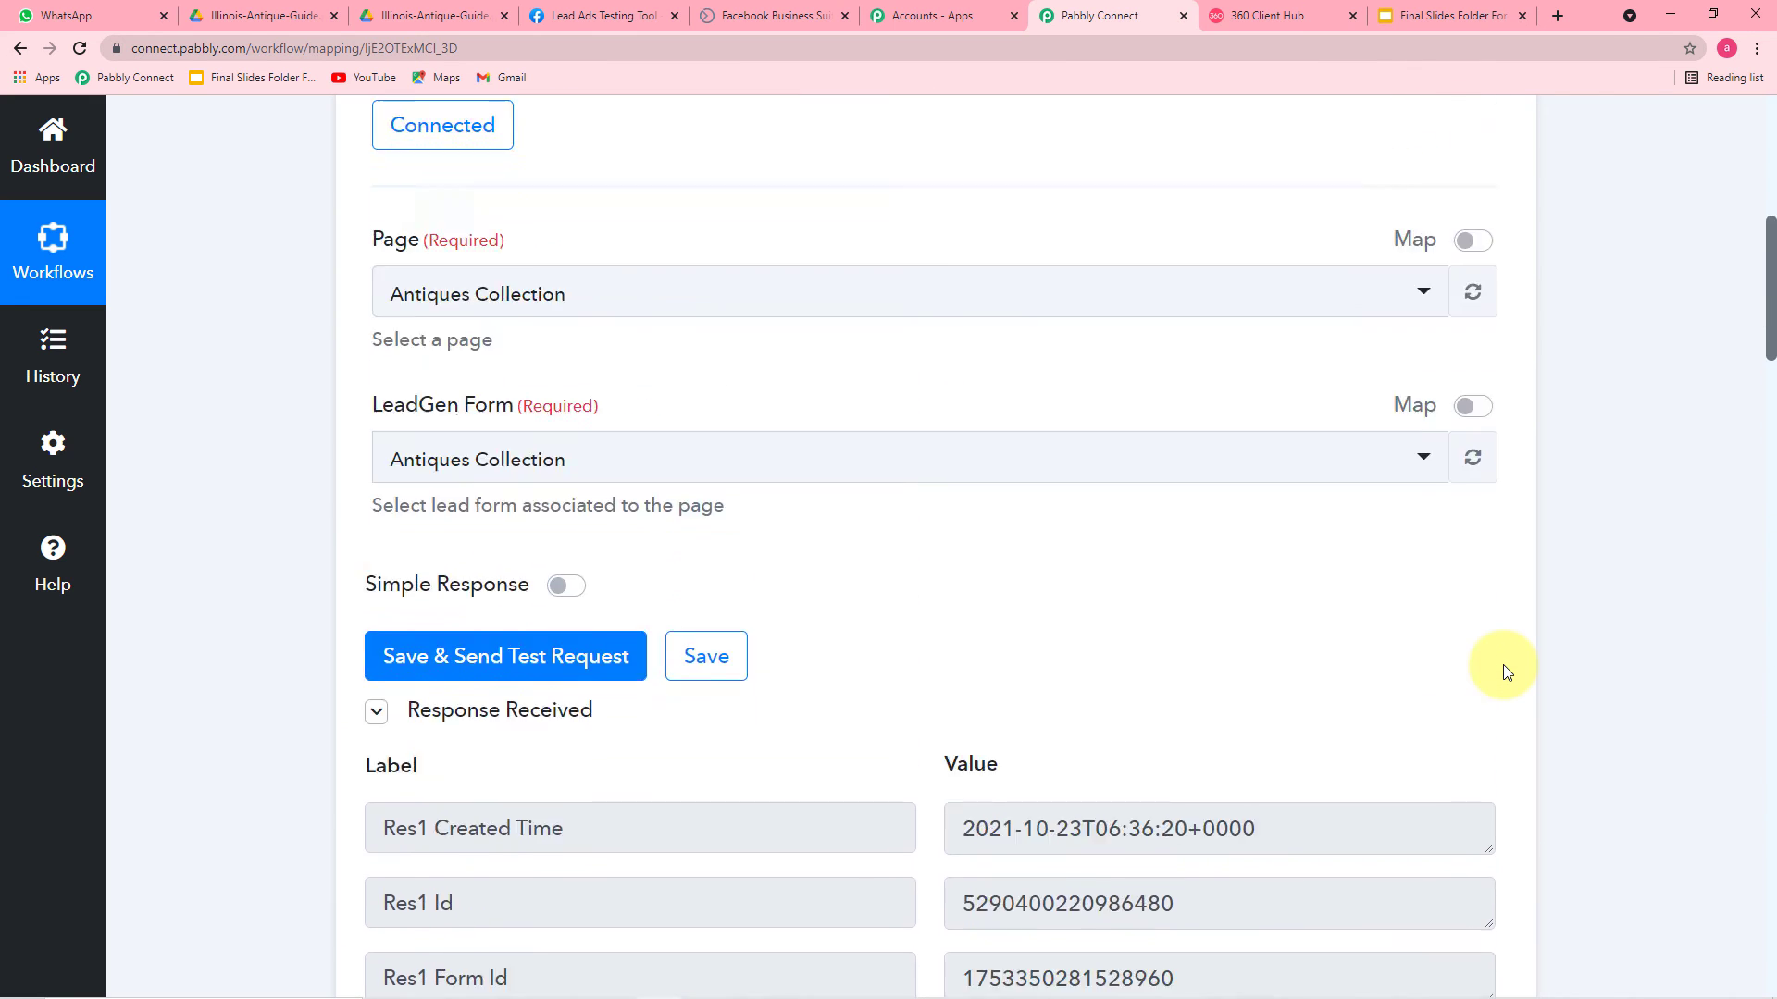
scroll(1506, 670, up, 3)
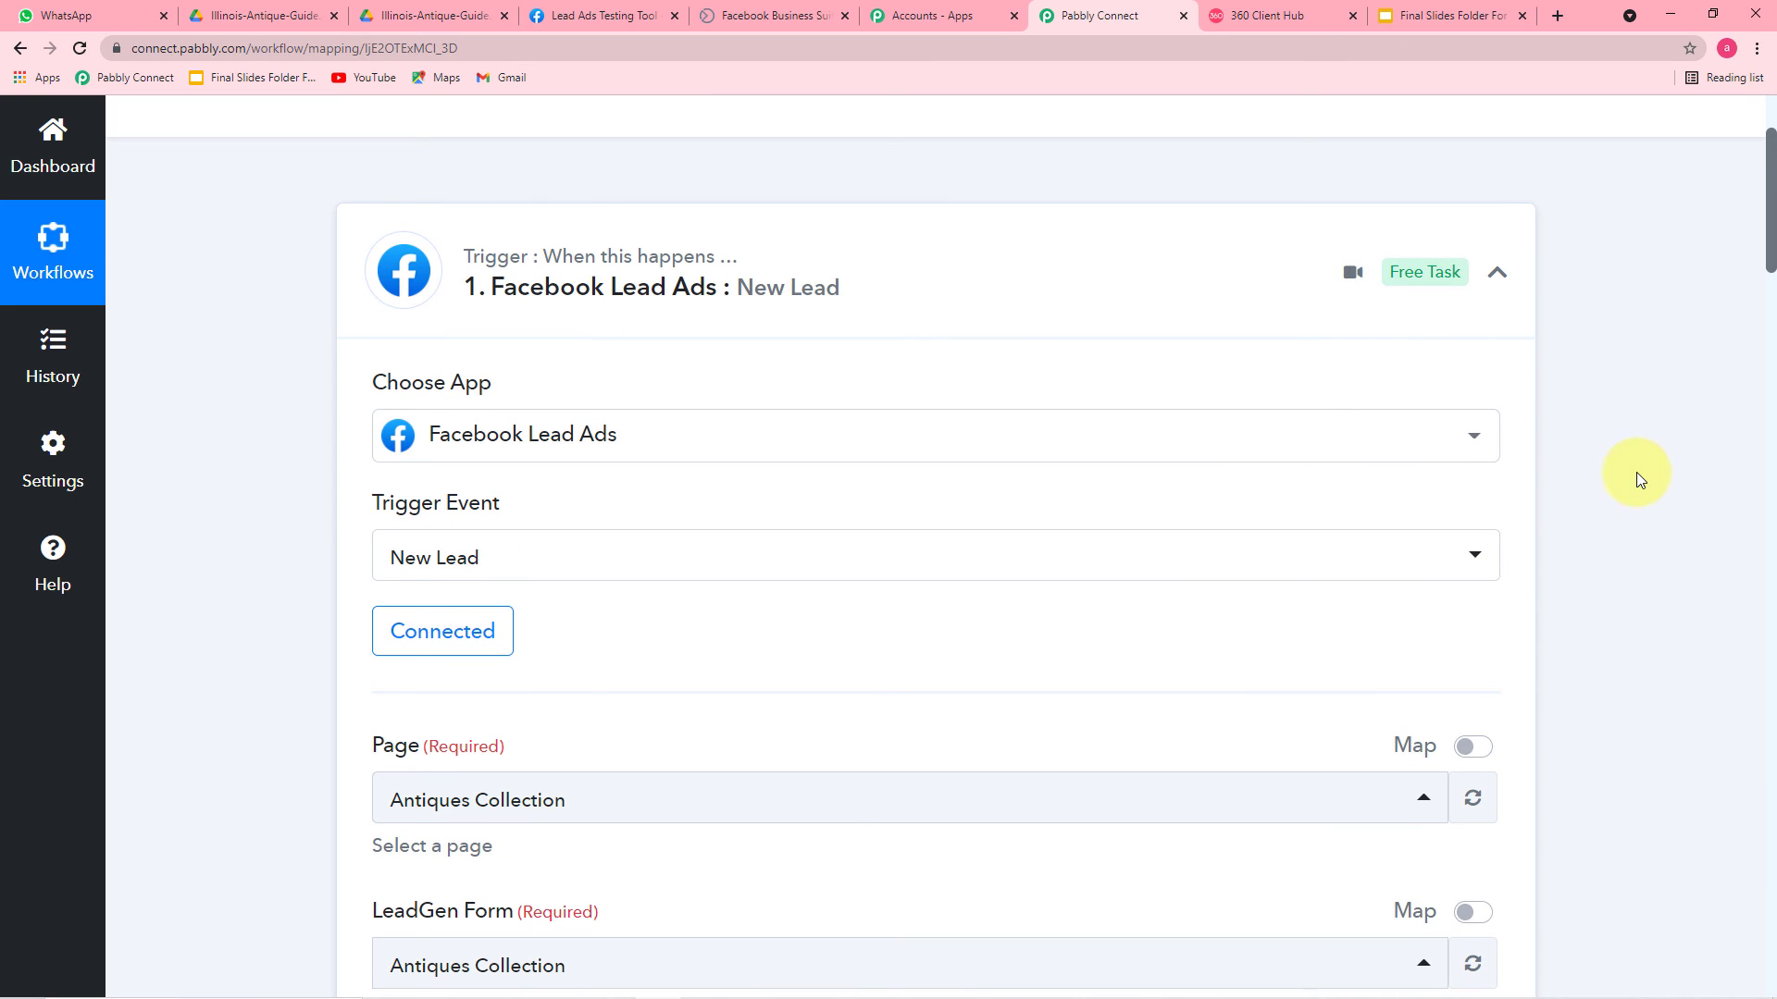